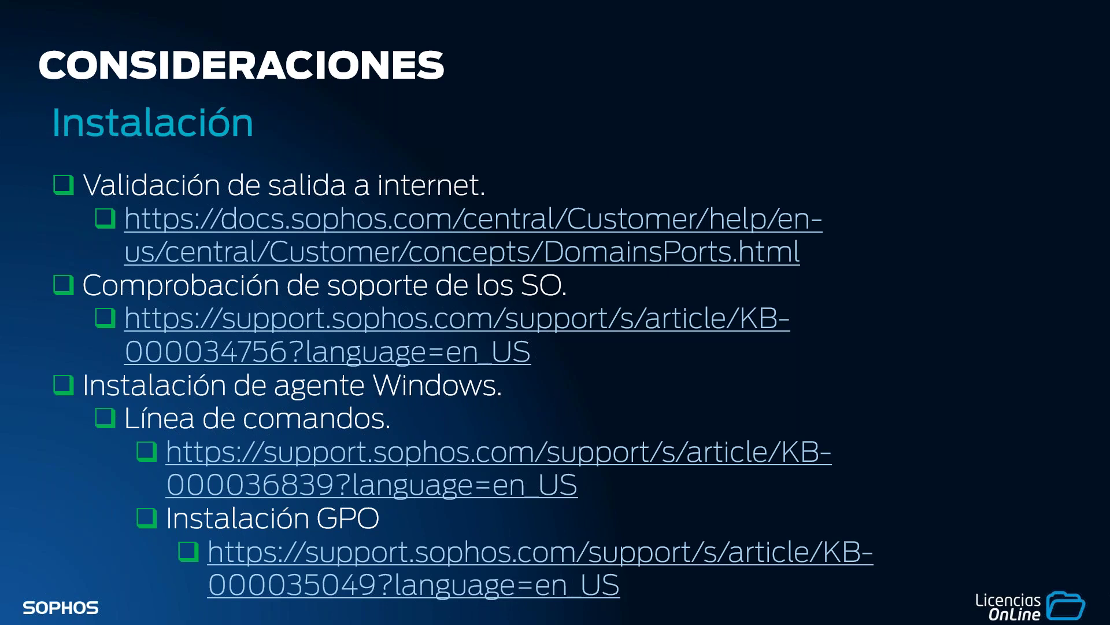
Step: Maximize the Sophos 'Domains and ports to allow' docs page and highlight central.sophos.com
{"action": "key", "text": "alt+Tab"}
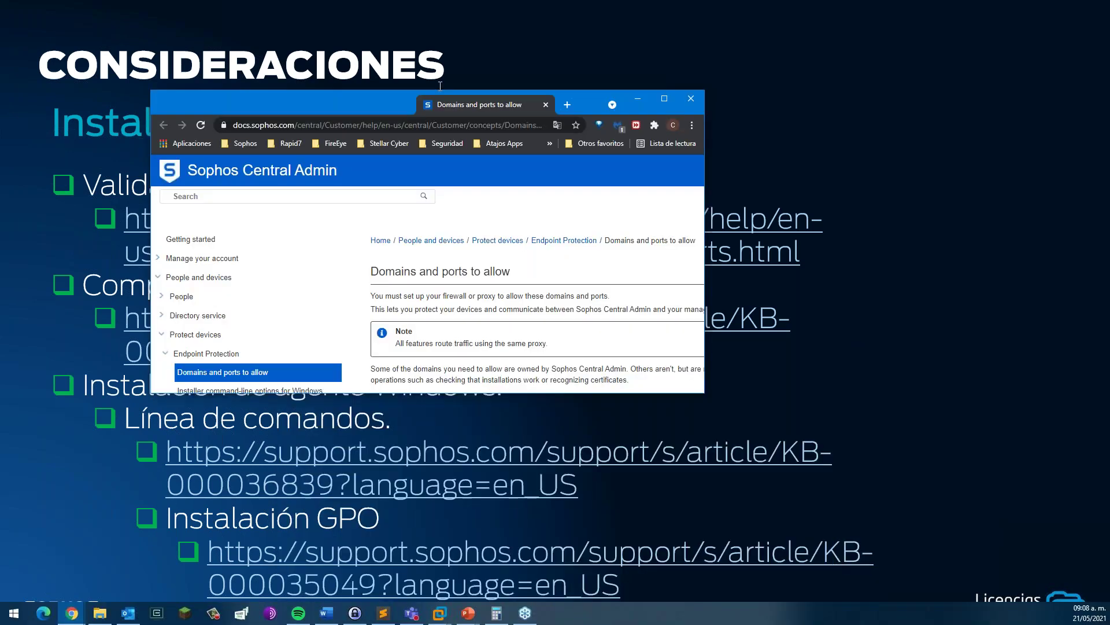
{"action": "double_click", "coordinate": [440, 93]}
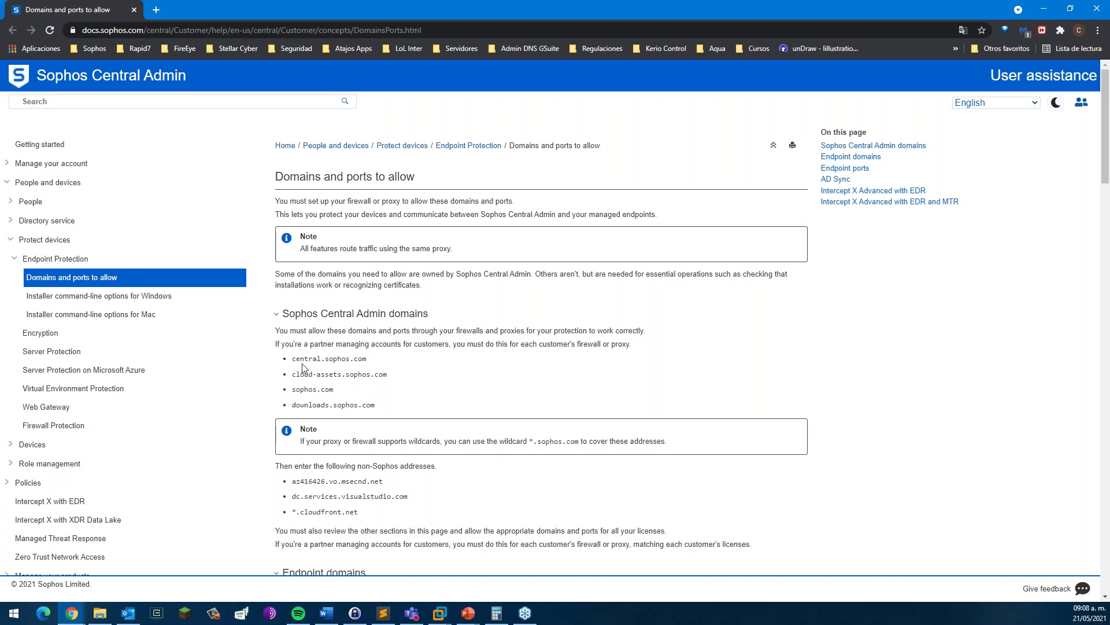
{"action": "left_click_drag", "start_coordinate": [293, 361], "coordinate": [368, 364]}
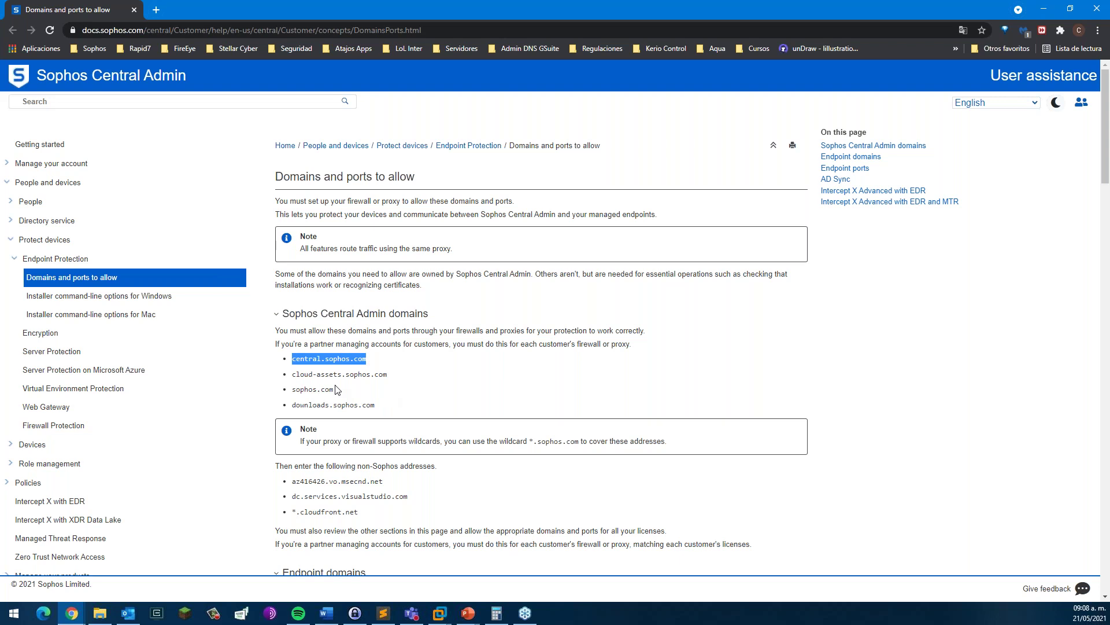
{"action": "scroll", "coordinate": [338, 390], "scroll_direction": "down", "scroll_amount": 2}
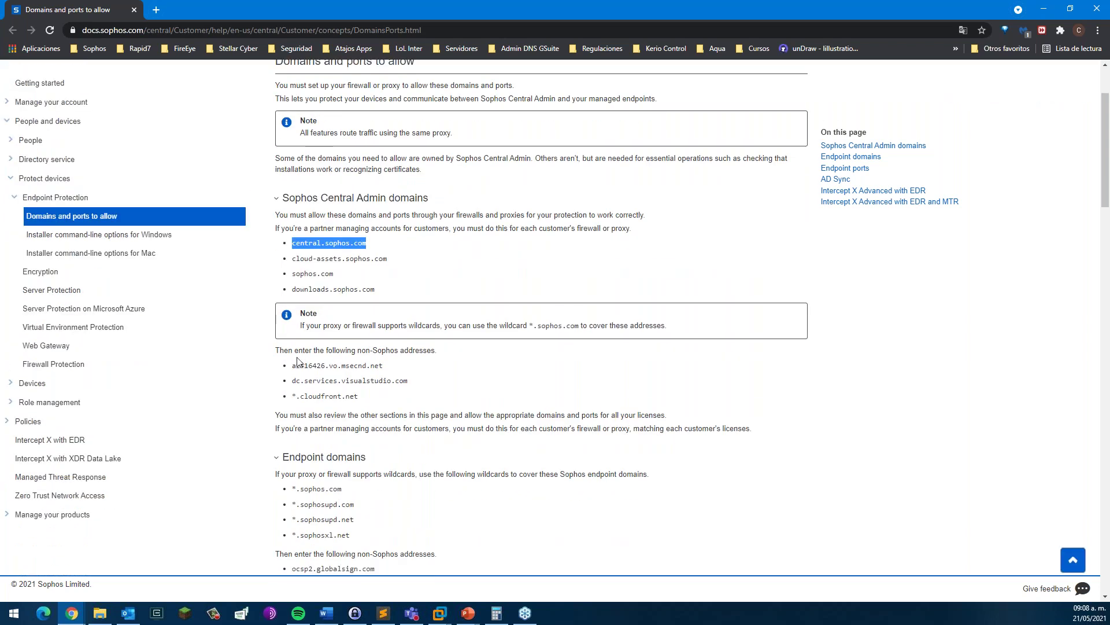
Step: Highlight the non-Sophos address az416426.vo.msecnd.net on the docs page
{"action": "left_click_drag", "start_coordinate": [293, 350], "coordinate": [443, 355]}
{"action": "left_click_drag", "start_coordinate": [291, 370], "coordinate": [388, 374]}
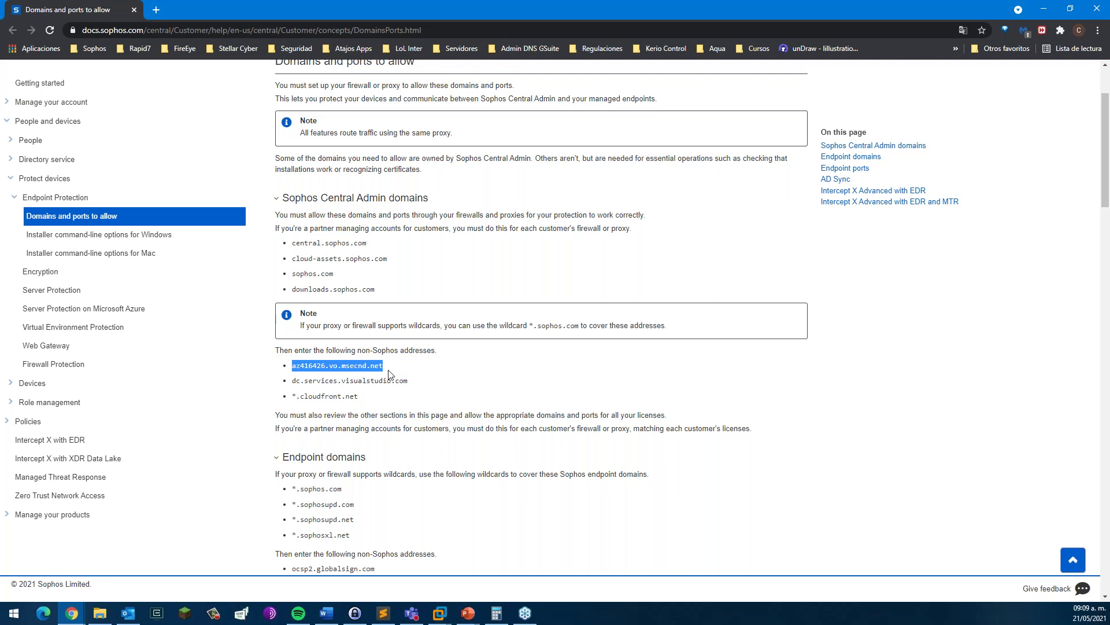
{"action": "left_click", "coordinate": [381, 265]}
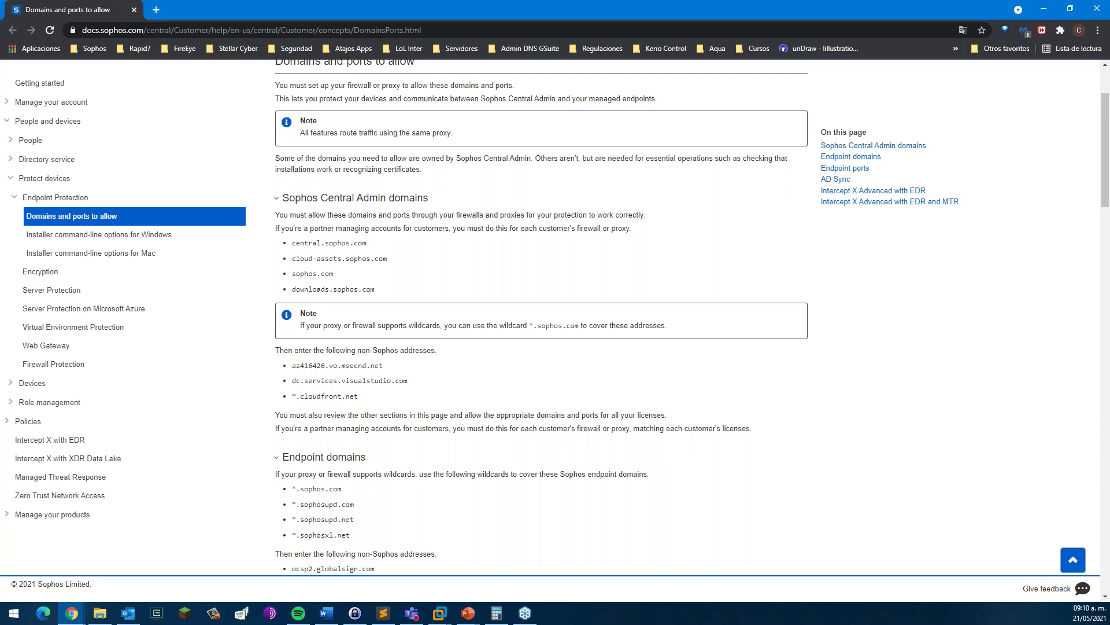
Step: Open the Temp Mail bookmark from Seguridad > FakeEmailGenerator in a fresh tab
{"action": "left_click", "coordinate": [155, 10]}
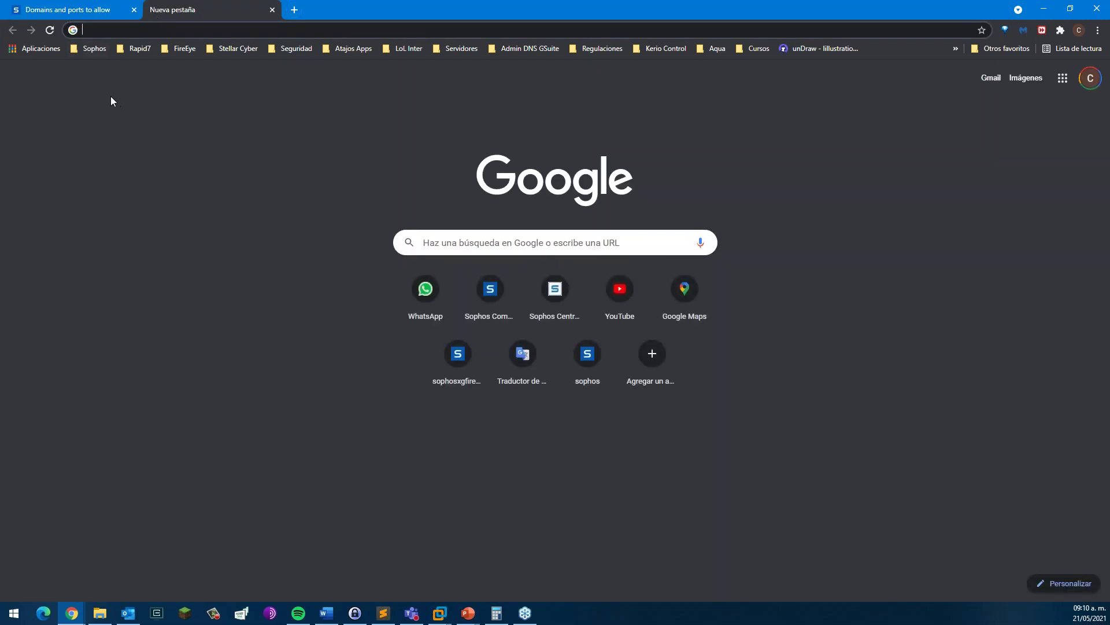
{"action": "mouse_move", "coordinate": [295, 63]}
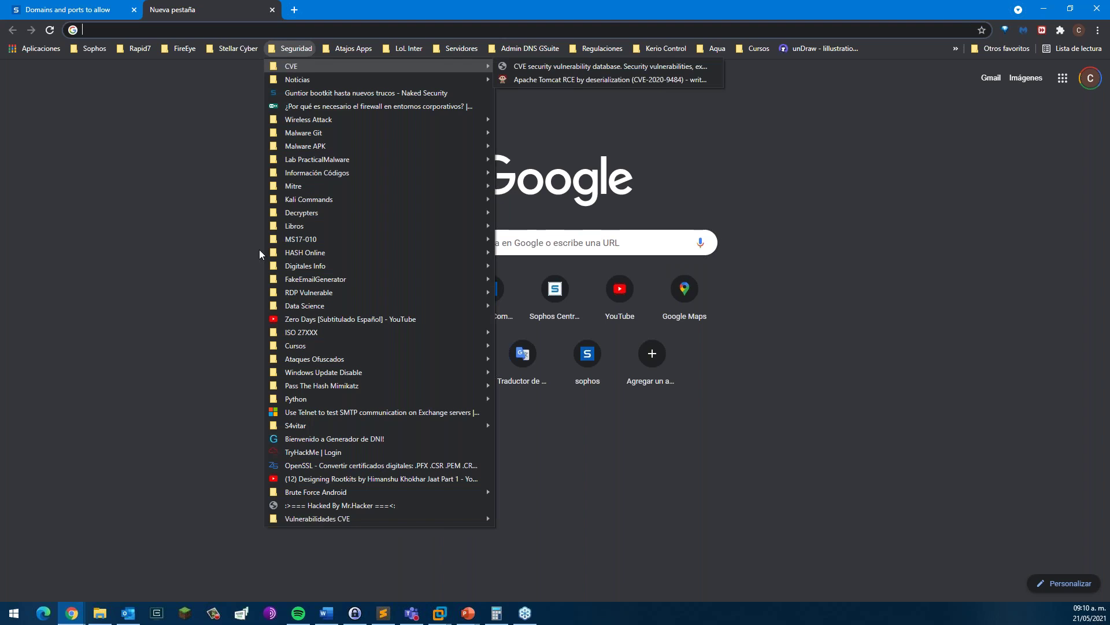
{"action": "mouse_move", "coordinate": [348, 280]}
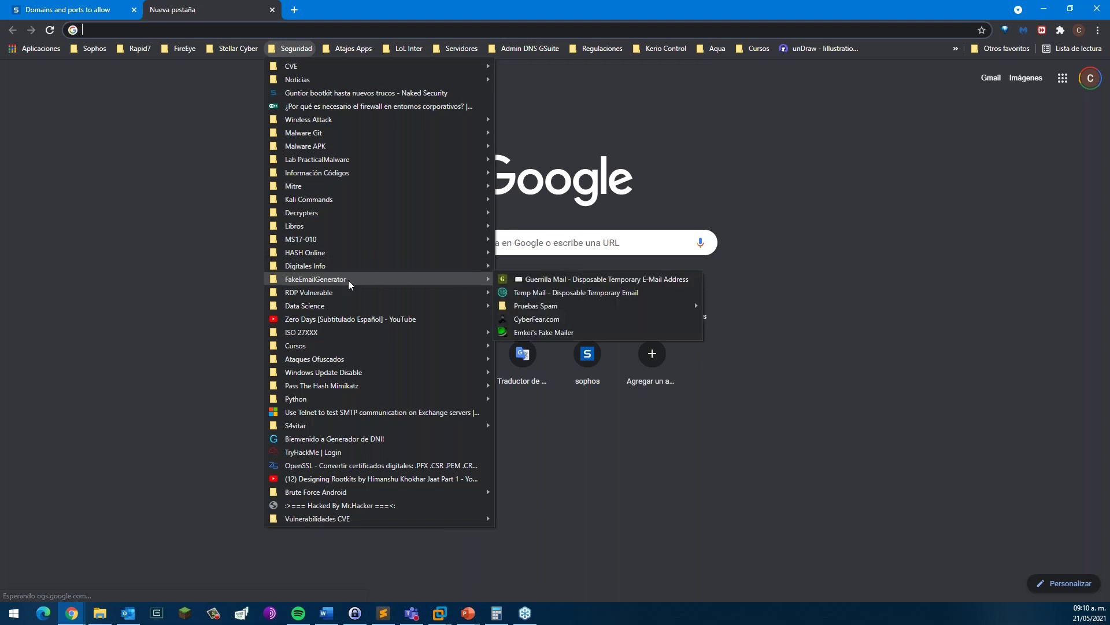
{"action": "left_click", "coordinate": [558, 294]}
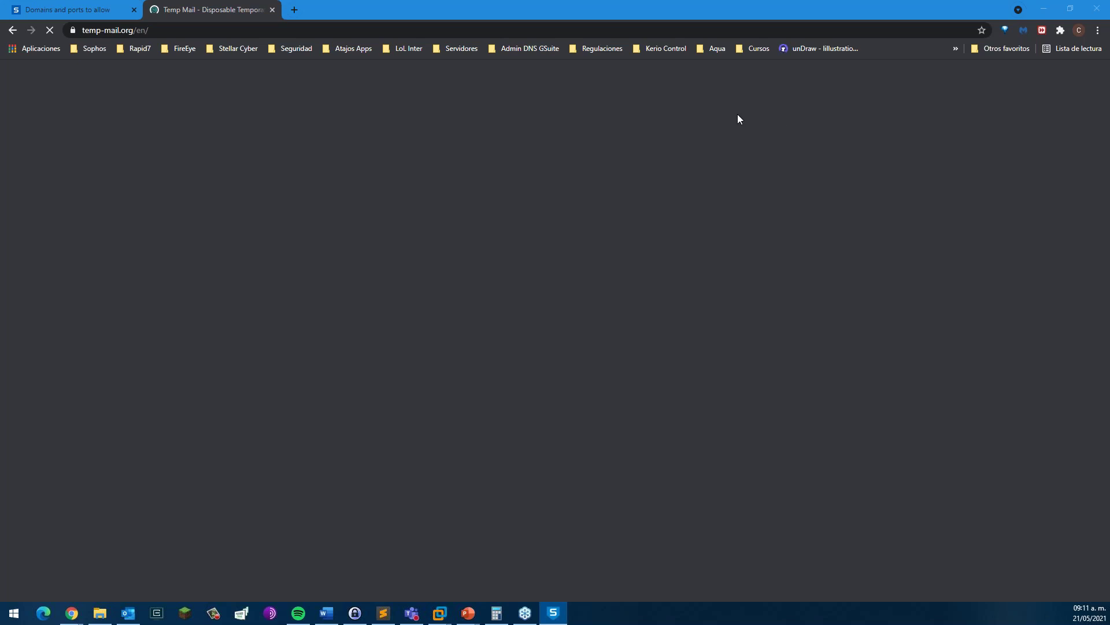
Step: Load central.sophos.com in another tab, then select Temp Mail's generated temporary address
{"action": "left_click", "coordinate": [167, 32]}
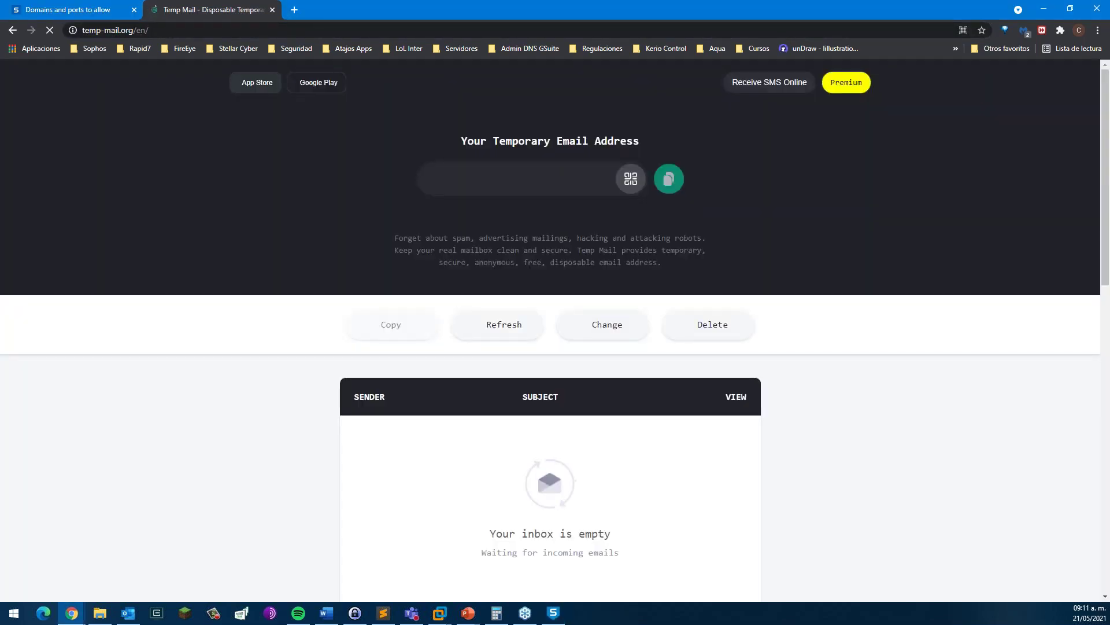
{"action": "triple_click", "coordinate": [644, 143]}
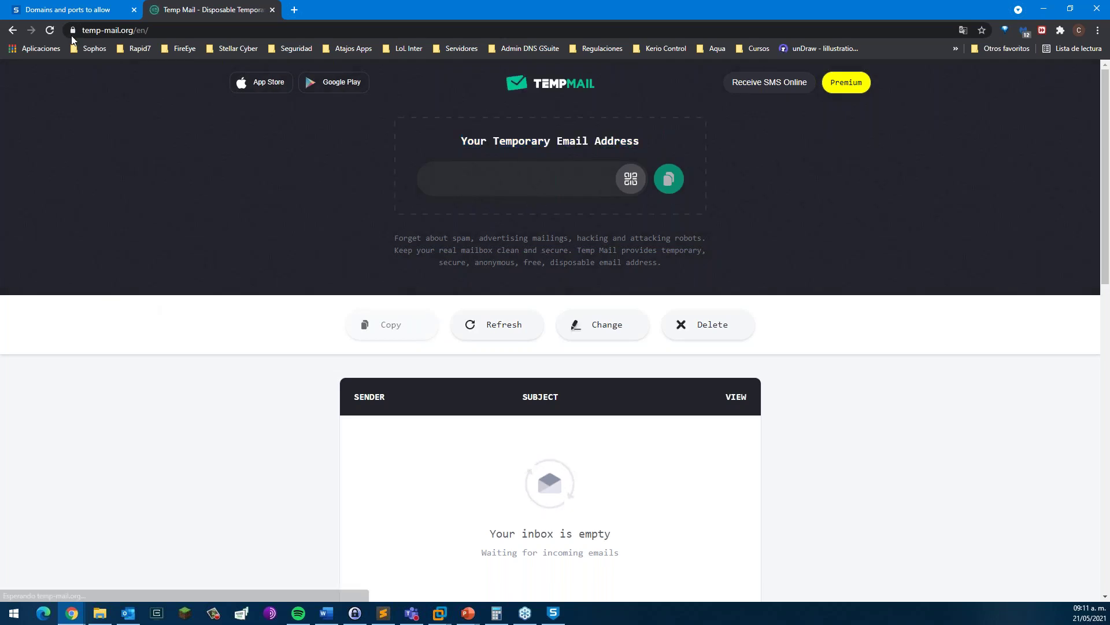
{"action": "left_click", "coordinate": [295, 11]}
{"action": "type", "text": "central.sophos.com"}
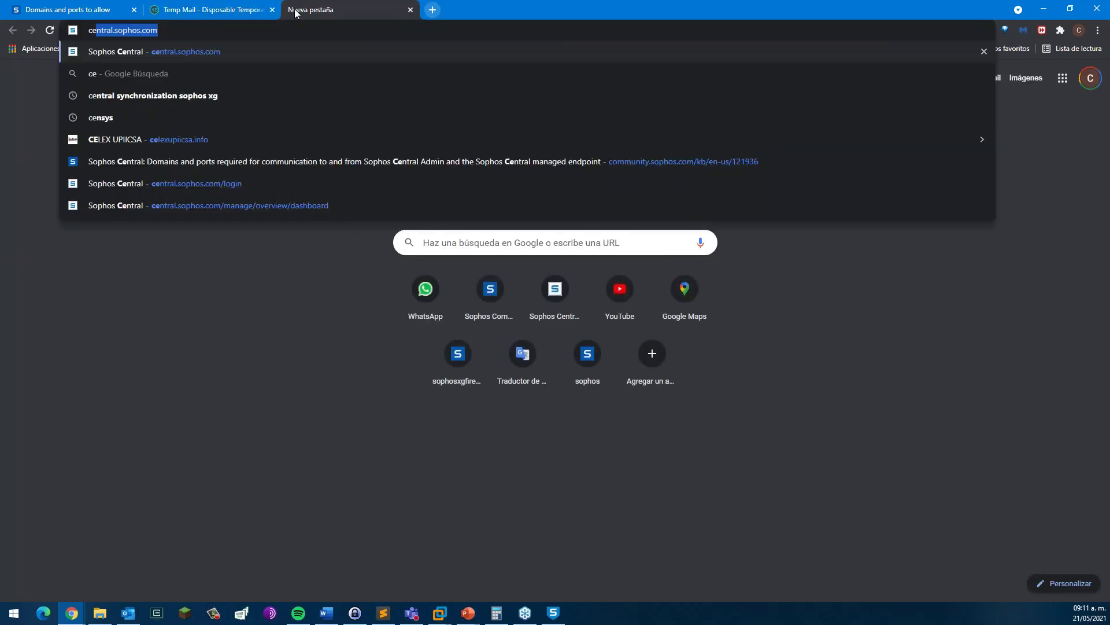
{"action": "key", "text": "Return"}
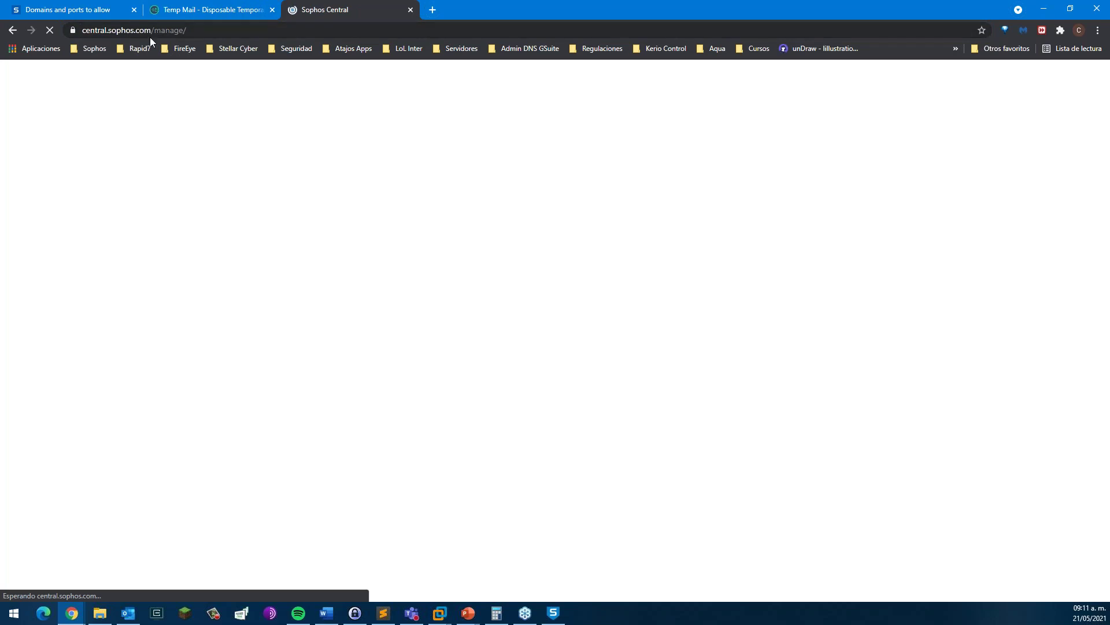
{"action": "left_click", "coordinate": [200, 10]}
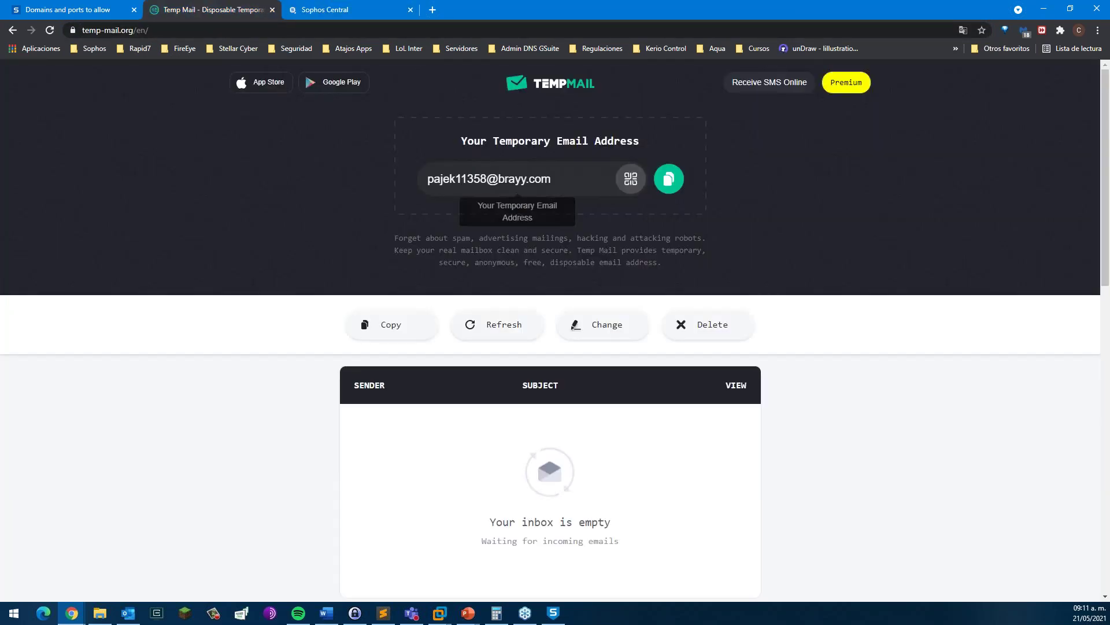
{"action": "left_click", "coordinate": [572, 185]}
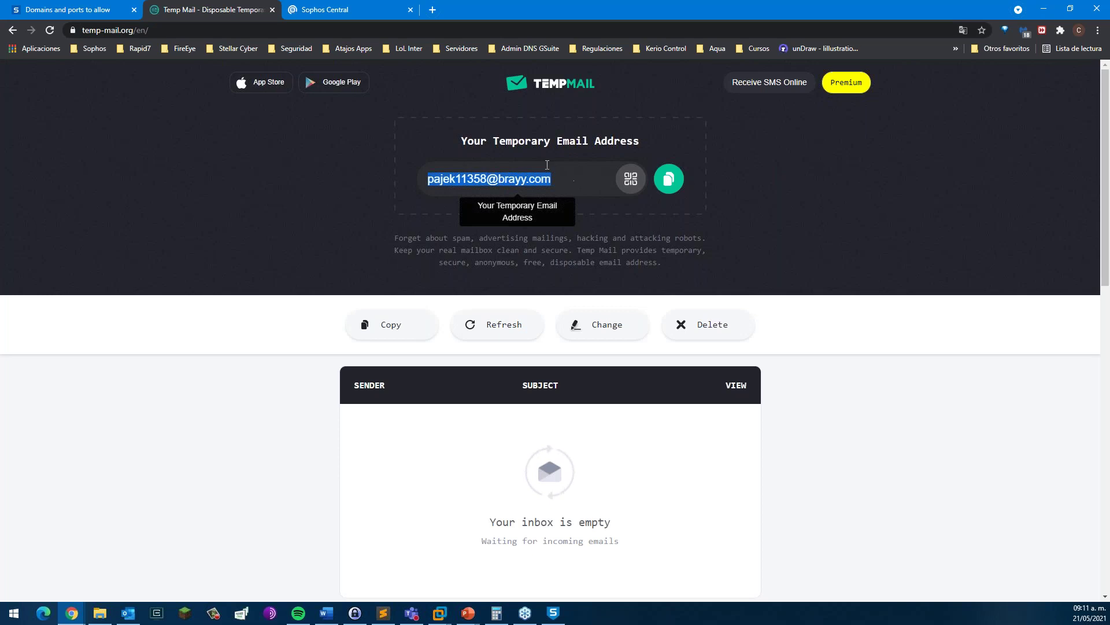
Step: Start a new KeePass entry in the Temp Email group via Add Entry
{"action": "left_click", "coordinate": [400, 13]}
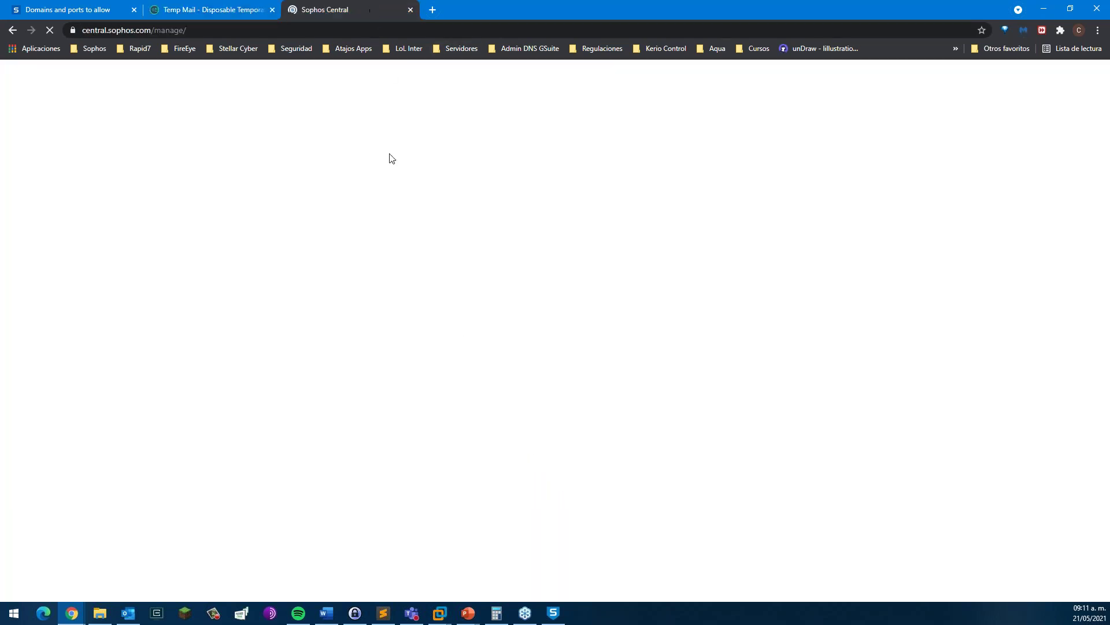
{"action": "left_click", "coordinate": [354, 612]}
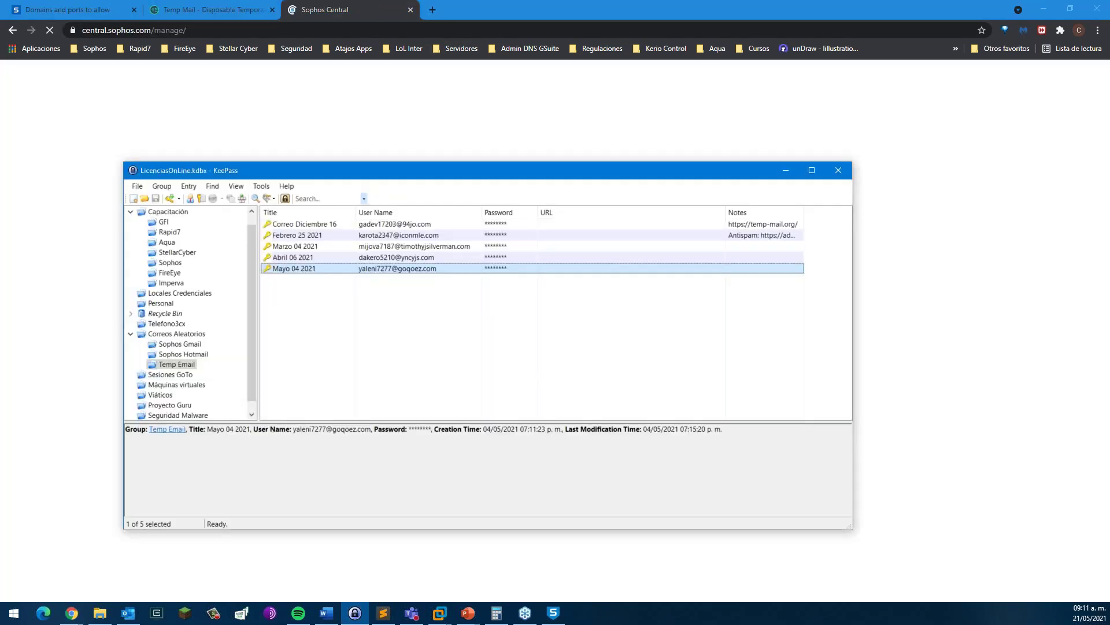
{"action": "left_click", "coordinate": [321, 296]}
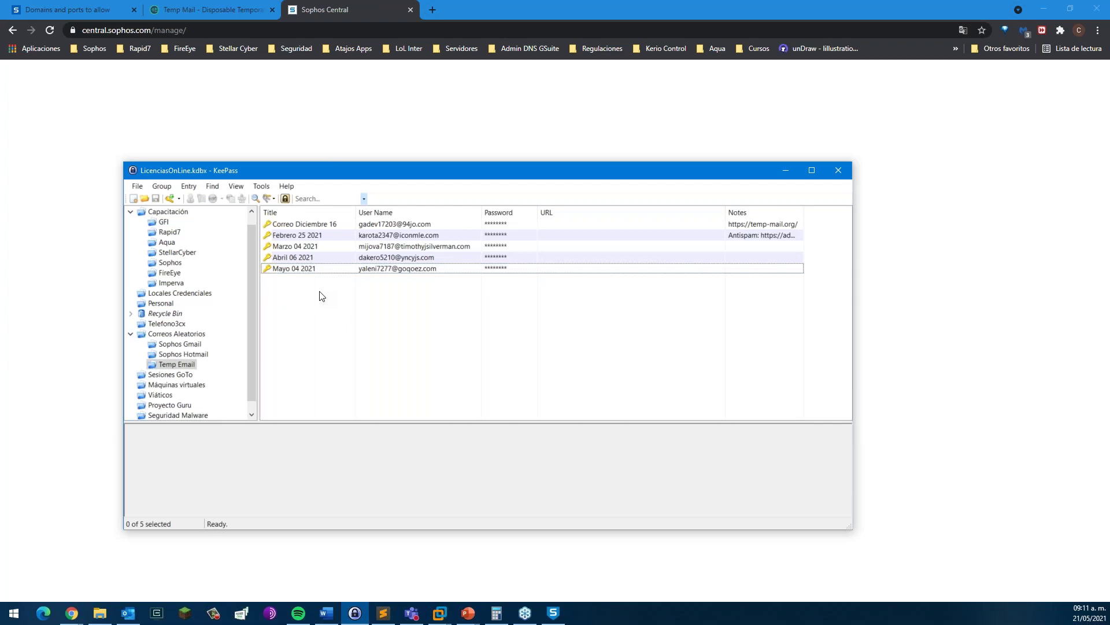
{"action": "right_click", "coordinate": [321, 297]}
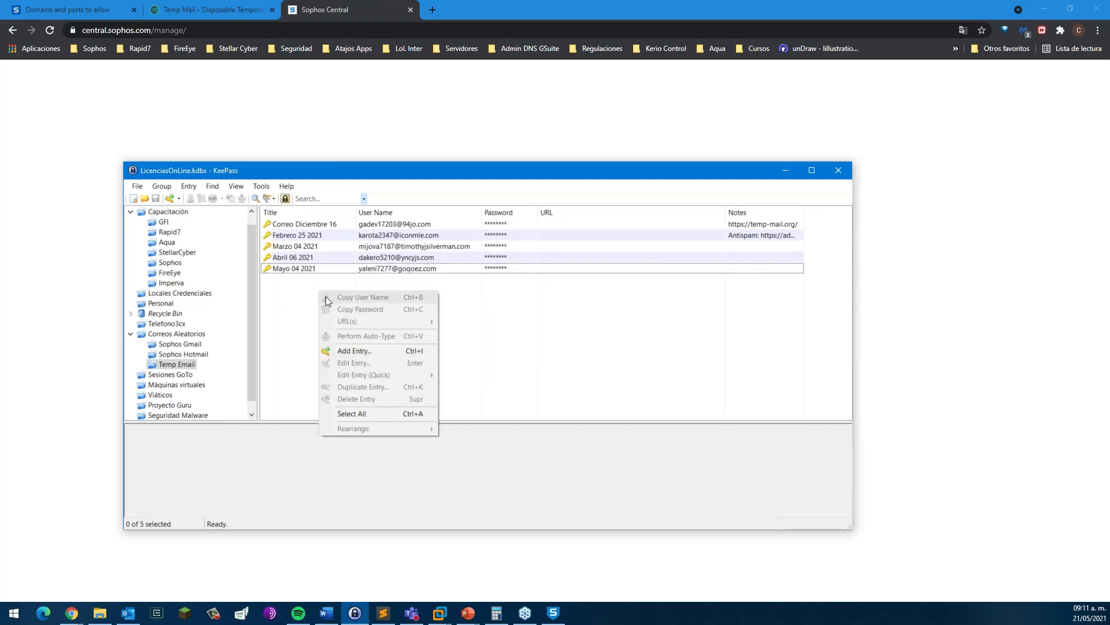
{"action": "left_click", "coordinate": [348, 353]}
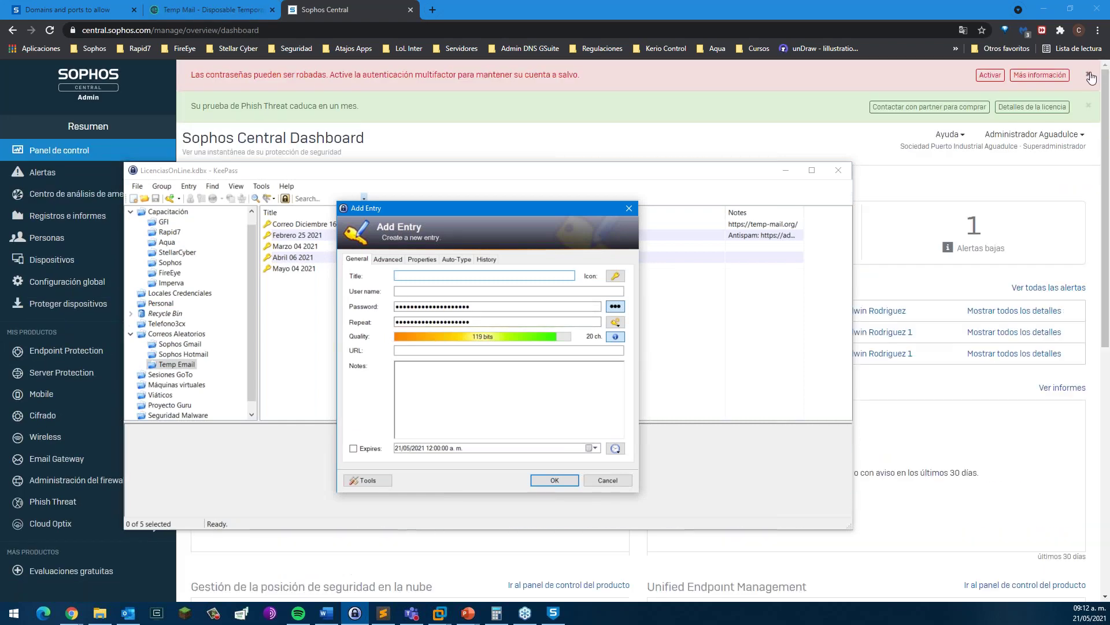
Step: Dismiss the multifactor authentication and Phish Threat trial banners on the Sophos Central dashboard
{"action": "left_click", "coordinate": [1091, 78]}
{"action": "left_click", "coordinate": [1090, 76]}
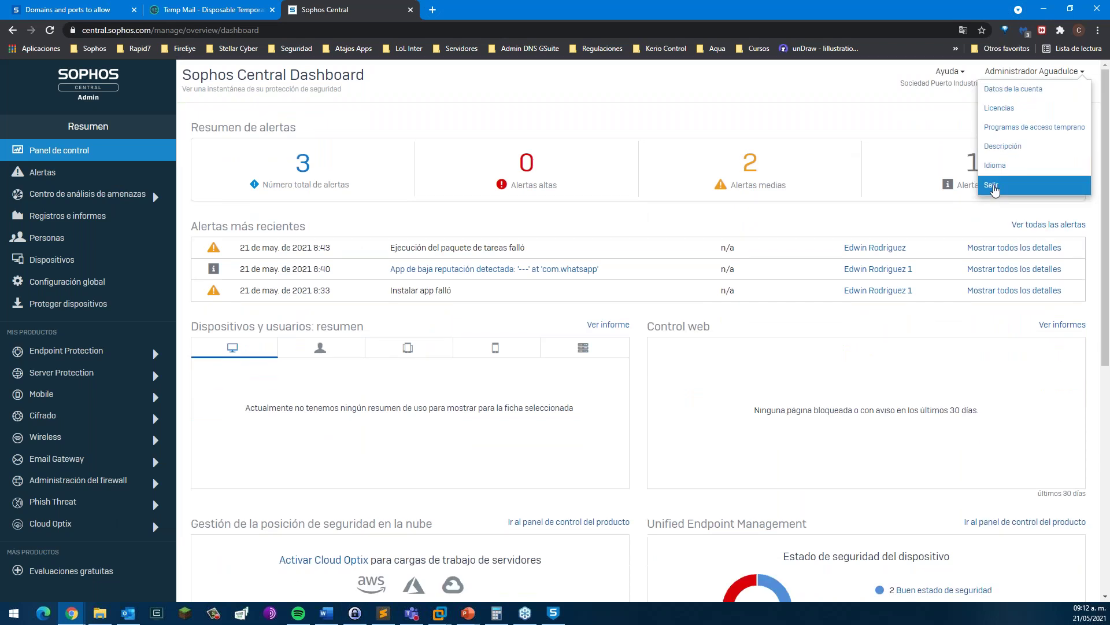
{"action": "left_click", "coordinate": [197, 14]}
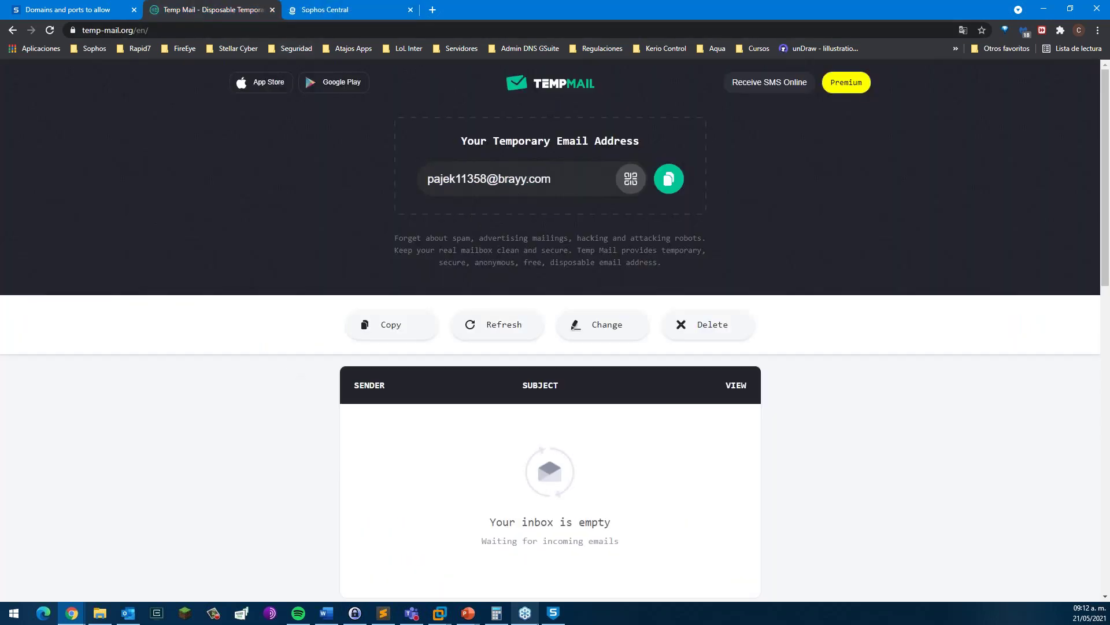
{"action": "left_click", "coordinate": [351, 618]}
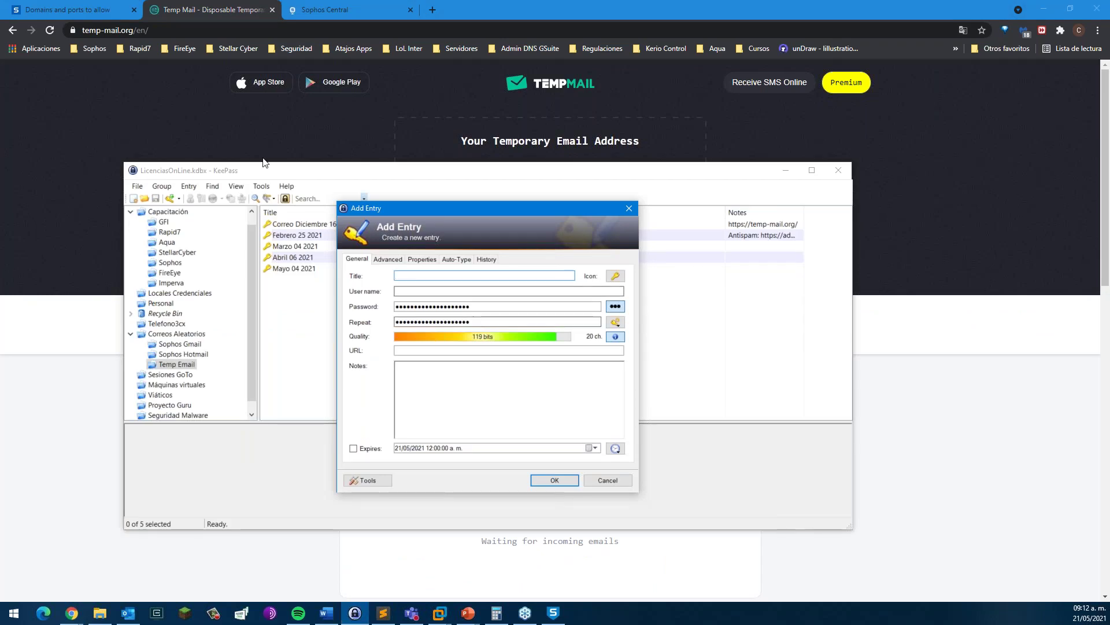
Step: Title the entry MAyo2 and paste the copied temporary email as its user name
{"action": "left_click", "coordinate": [59, 384]}
{"action": "left_click", "coordinate": [668, 179]}
{"action": "key", "text": "alt+Tab"}
{"action": "key", "text": "ctrl+v"}
{"action": "key", "text": "ctrl+a"}
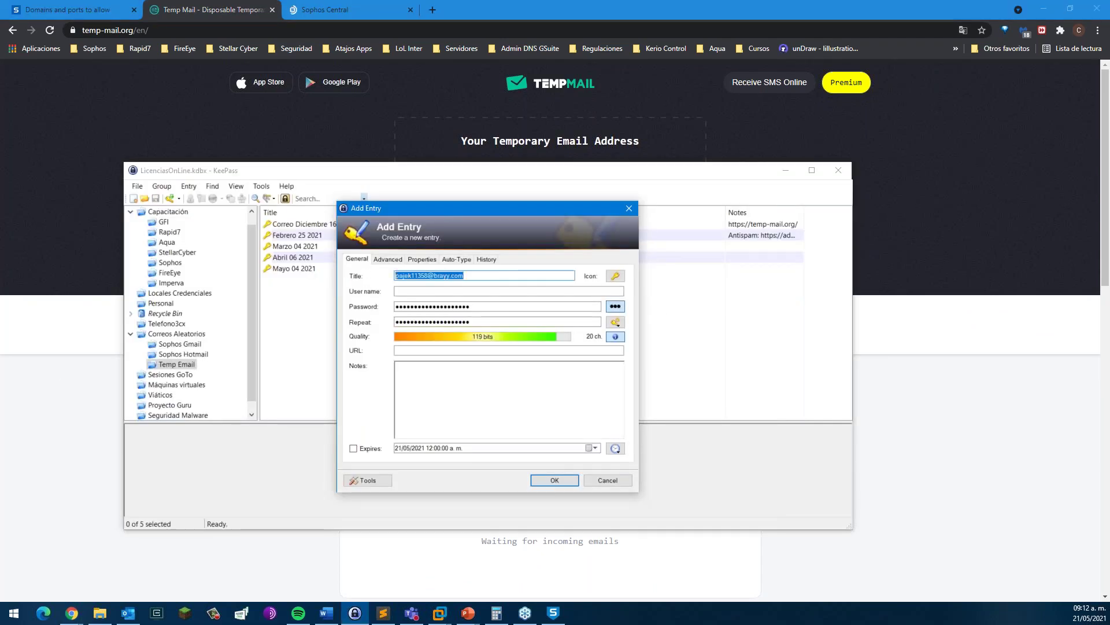
{"action": "type", "text": "MAyo"}
{"action": "left_click", "coordinate": [407, 294]}
{"action": "key", "text": "ctrl+v"}
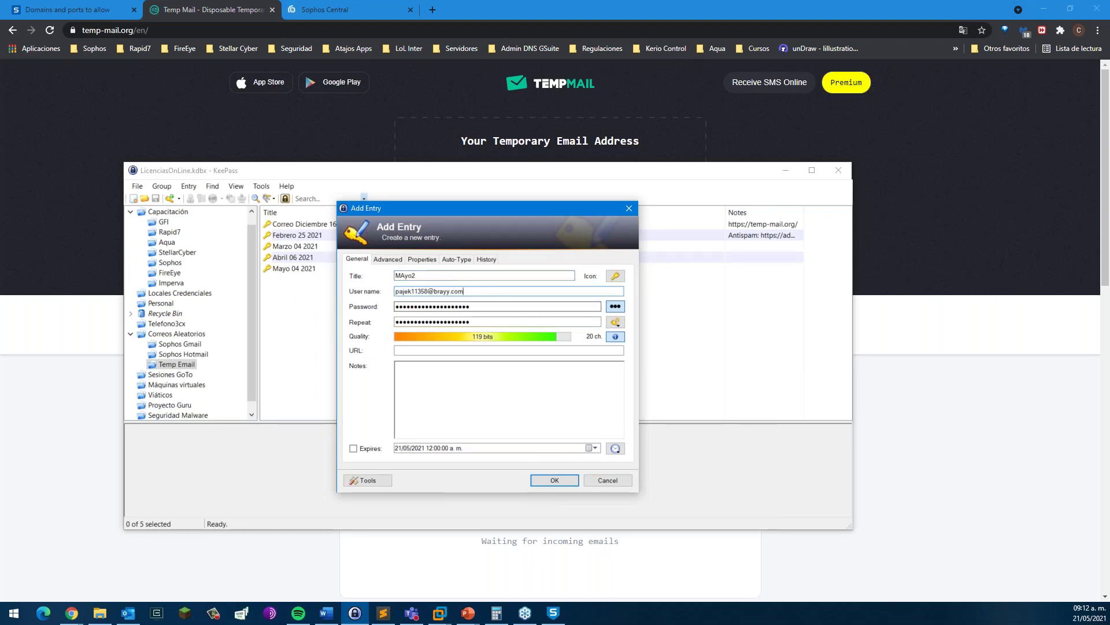
Step: Generate a 15-character password with the Vega15Lenght profile and show it in plain text
{"action": "left_click", "coordinate": [615, 322]}
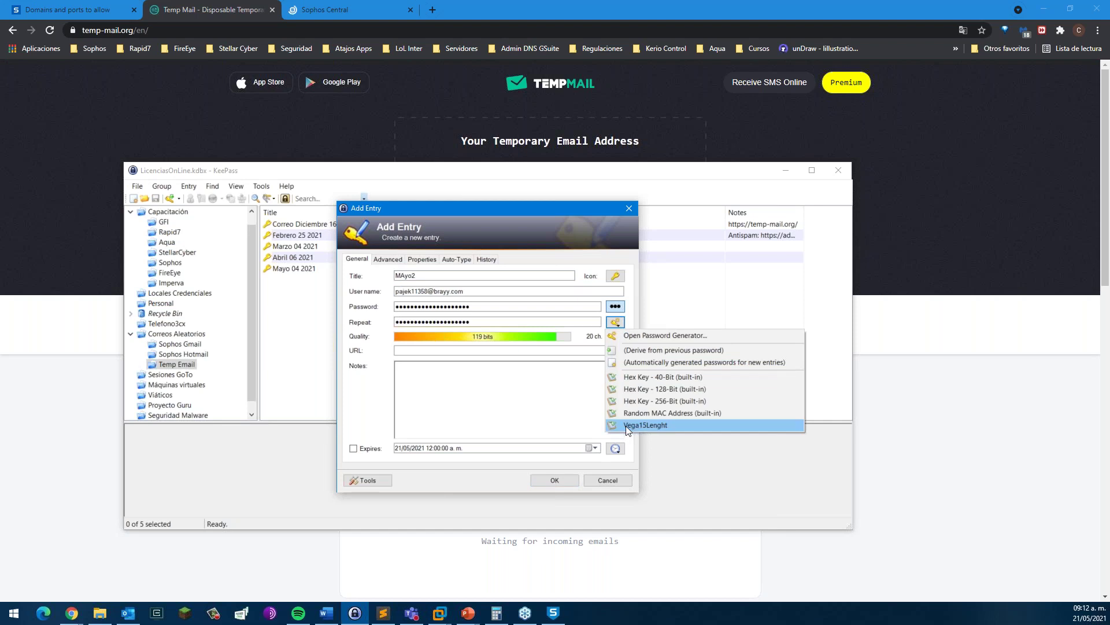
{"action": "left_click", "coordinate": [626, 426]}
{"action": "left_click", "coordinate": [614, 306]}
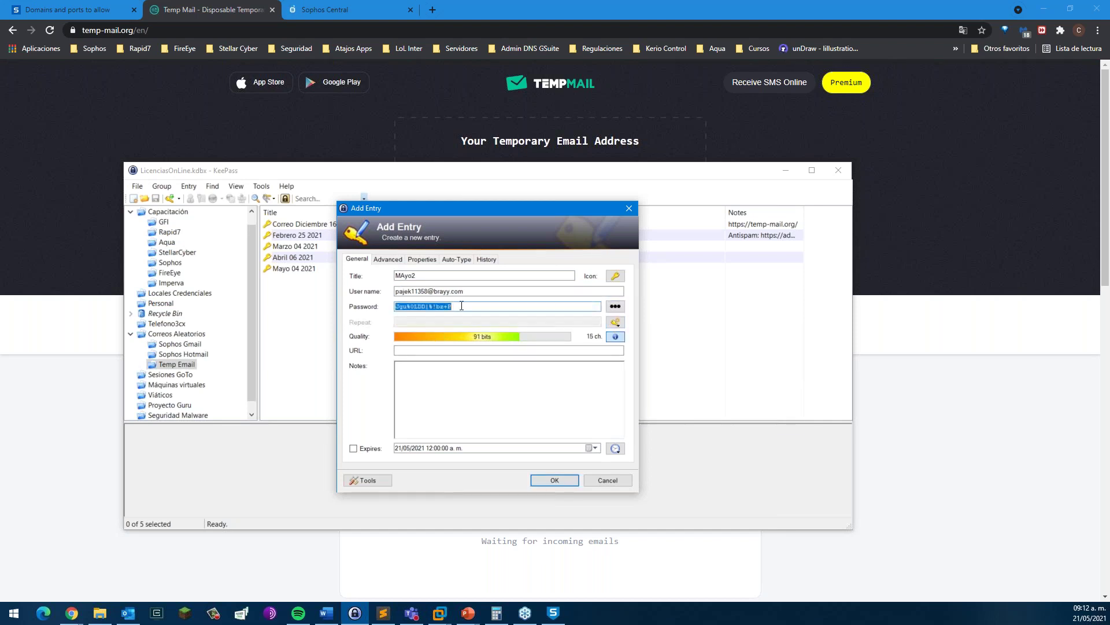
{"action": "left_click", "coordinate": [338, 10]}
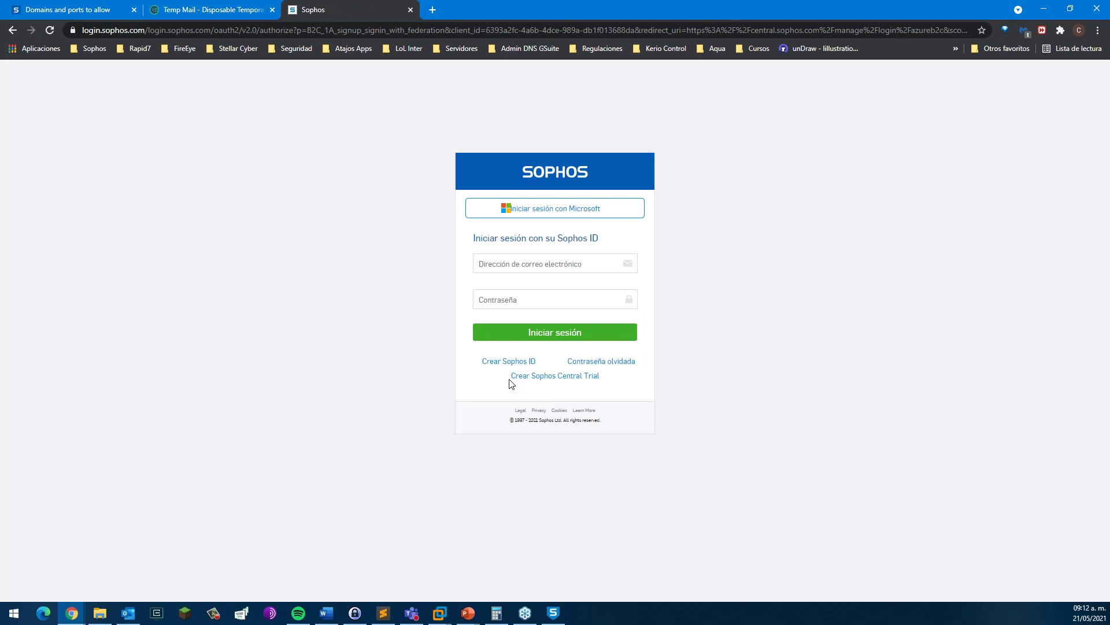
Step: Open the 'Crear Sophos Central Trial' sign-up form from the Sophos ID sign-in page
{"action": "left_click_drag", "start_coordinate": [512, 376], "coordinate": [611, 380]}
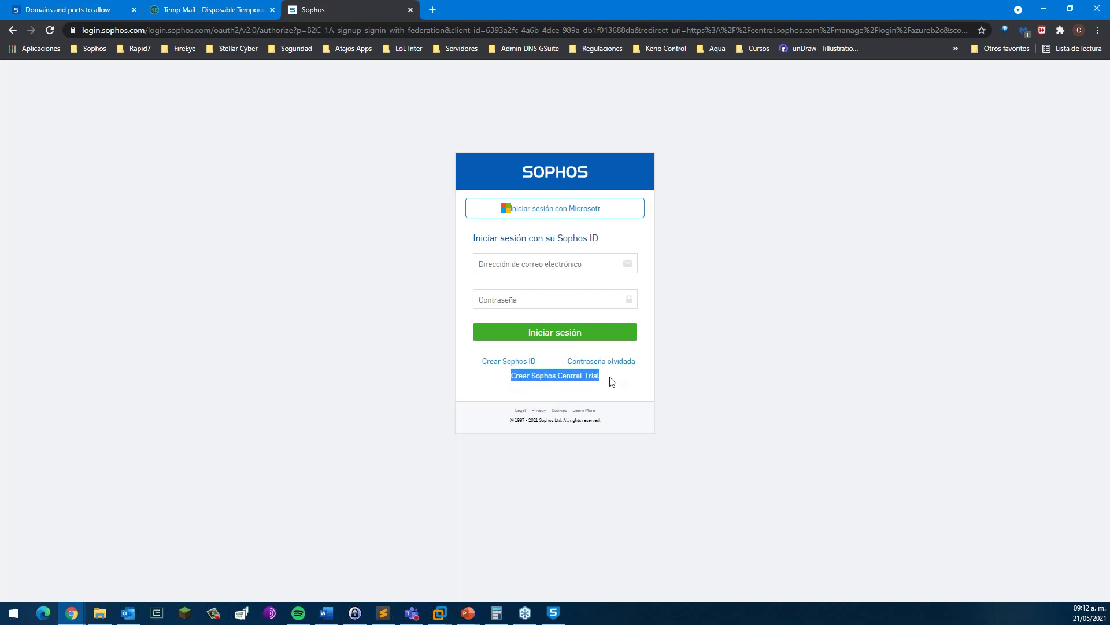
{"action": "left_click", "coordinate": [611, 380]}
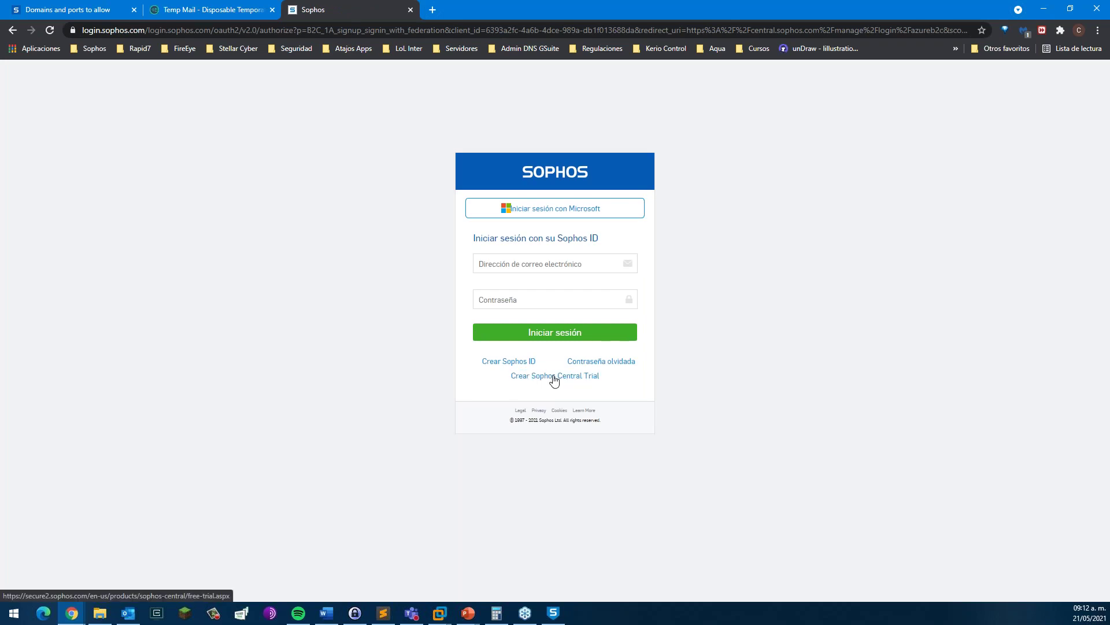
{"action": "left_click", "coordinate": [554, 377]}
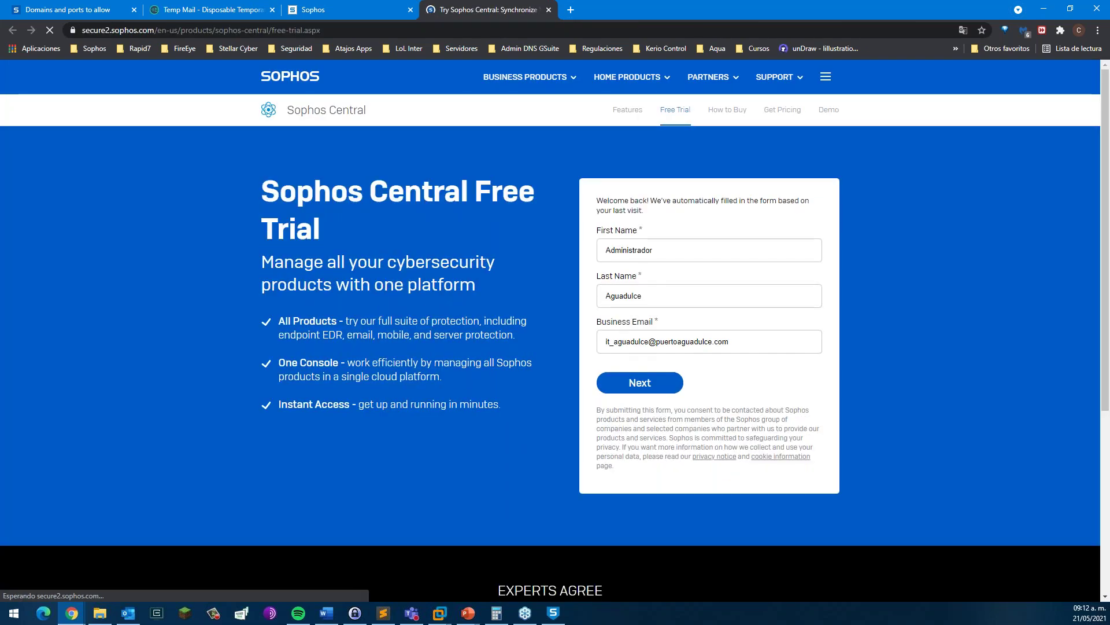
Step: Enter last name Prueba and the temporary address from KeePass as business email, then continue
{"action": "double_click", "coordinate": [662, 294]}
{"action": "type", "text": "Prueb"}
{"action": "key", "text": "Tab"}
{"action": "key", "text": "shift+Tab"}
{"action": "key", "text": "End"}
{"action": "key", "text": "Tab"}
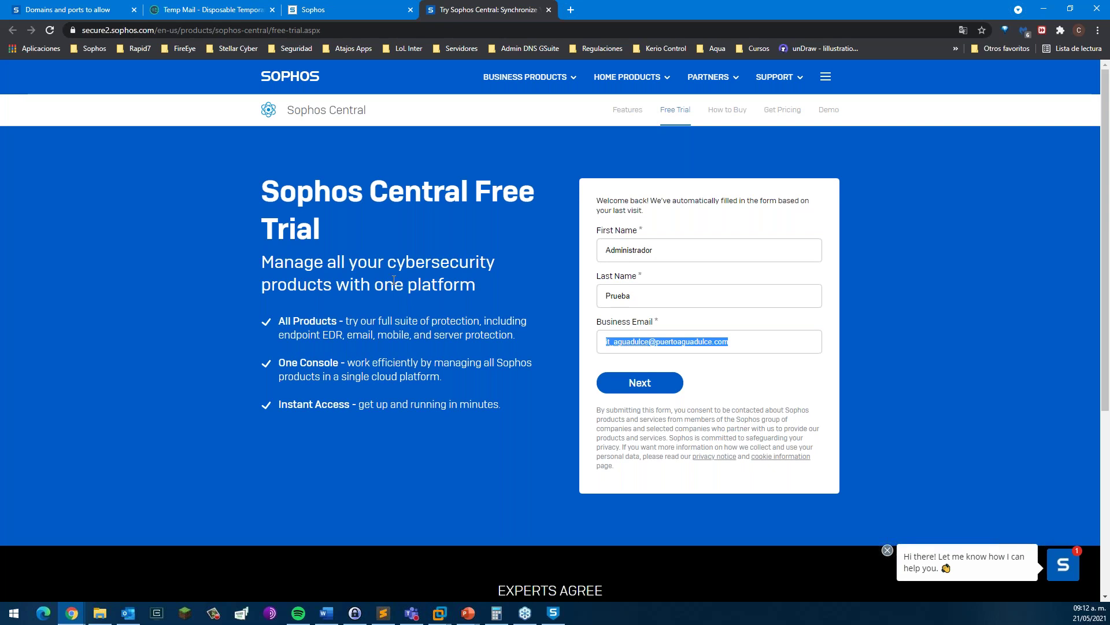
{"action": "key", "text": "alt+Tab"}
{"action": "left_click_drag", "start_coordinate": [465, 291], "coordinate": [384, 299]}
{"action": "key", "text": "alt+Tab"}
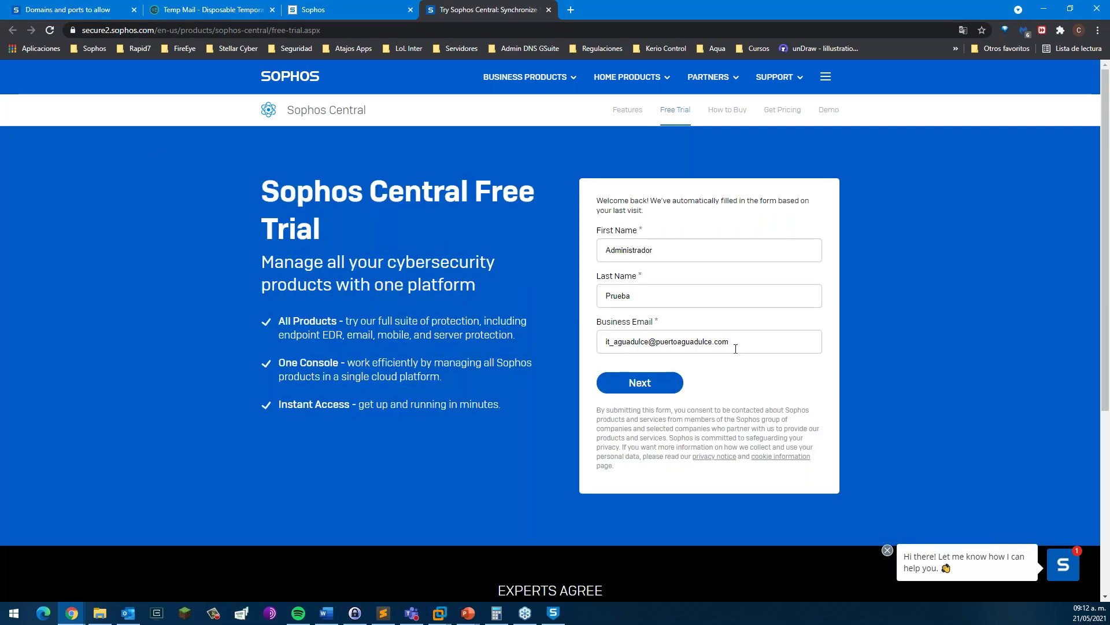
{"action": "key", "text": "ctrl+v"}
{"action": "left_click", "coordinate": [640, 390]}
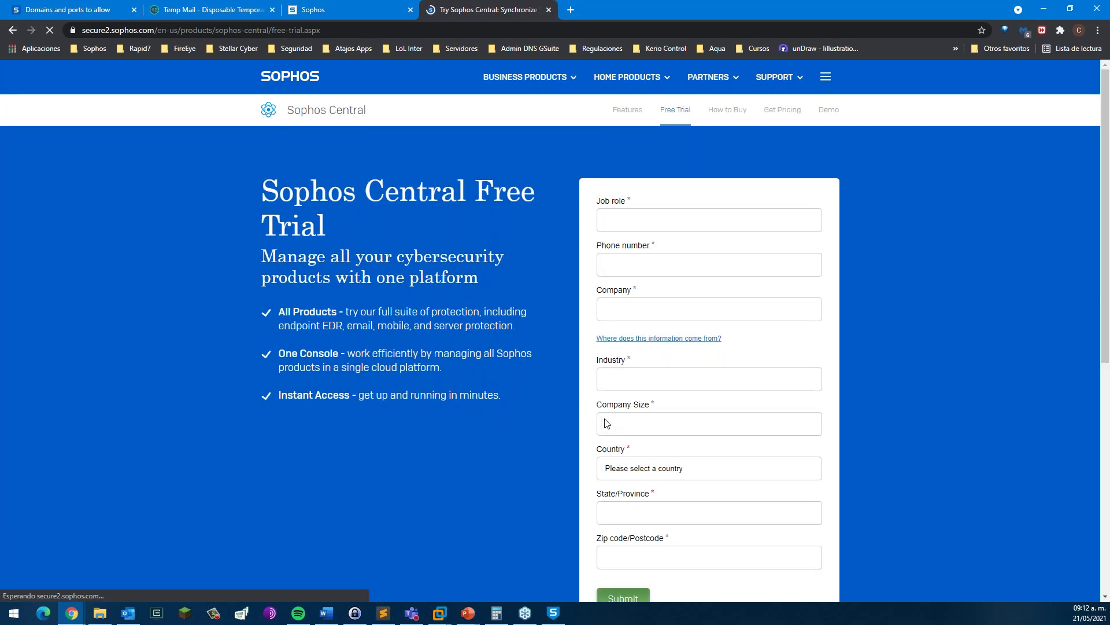
Step: Choose IT Executive (CIO/CISO) as job role and autofill phone, company and country
{"action": "left_click", "coordinate": [648, 225]}
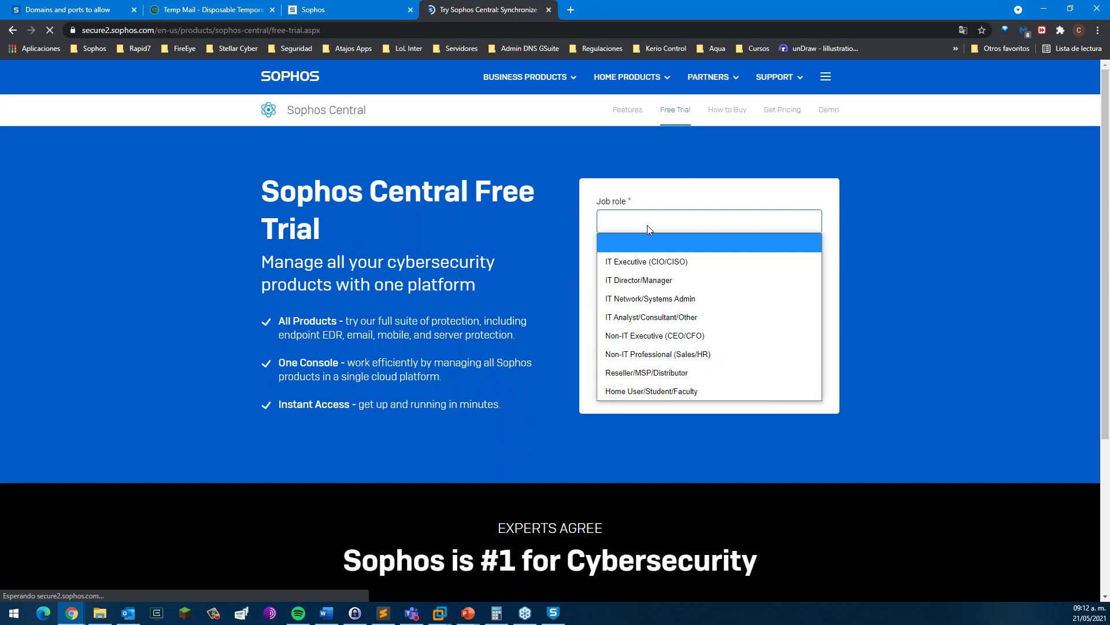
{"action": "left_click", "coordinate": [648, 257]}
{"action": "left_click", "coordinate": [645, 265]}
{"action": "left_click", "coordinate": [643, 308]}
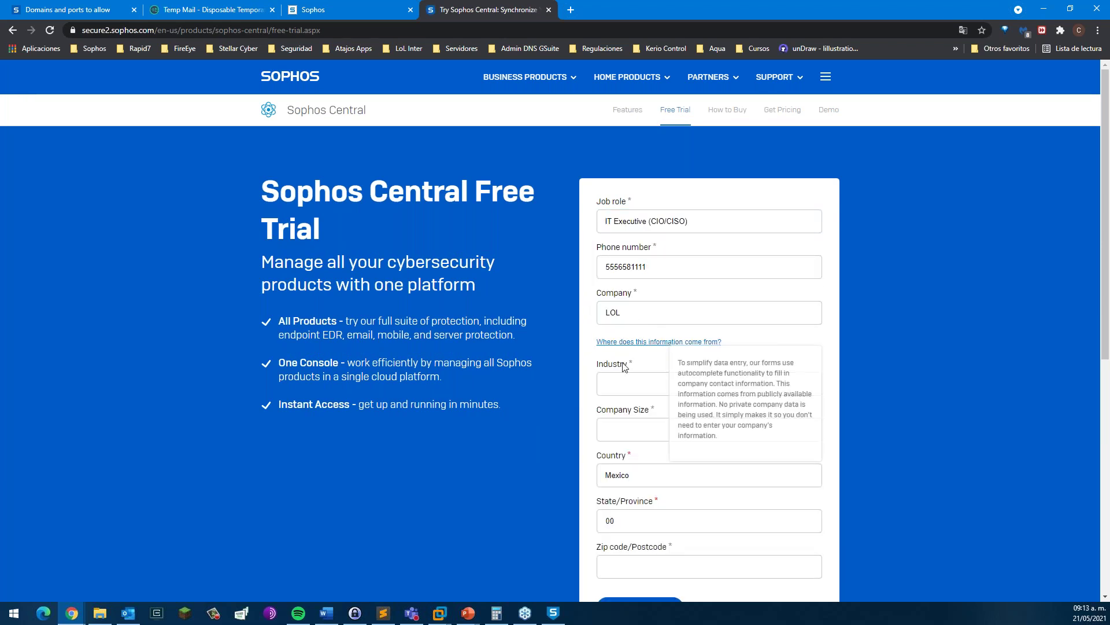
{"action": "scroll", "coordinate": [580, 365], "scroll_direction": "down", "scroll_amount": 3}
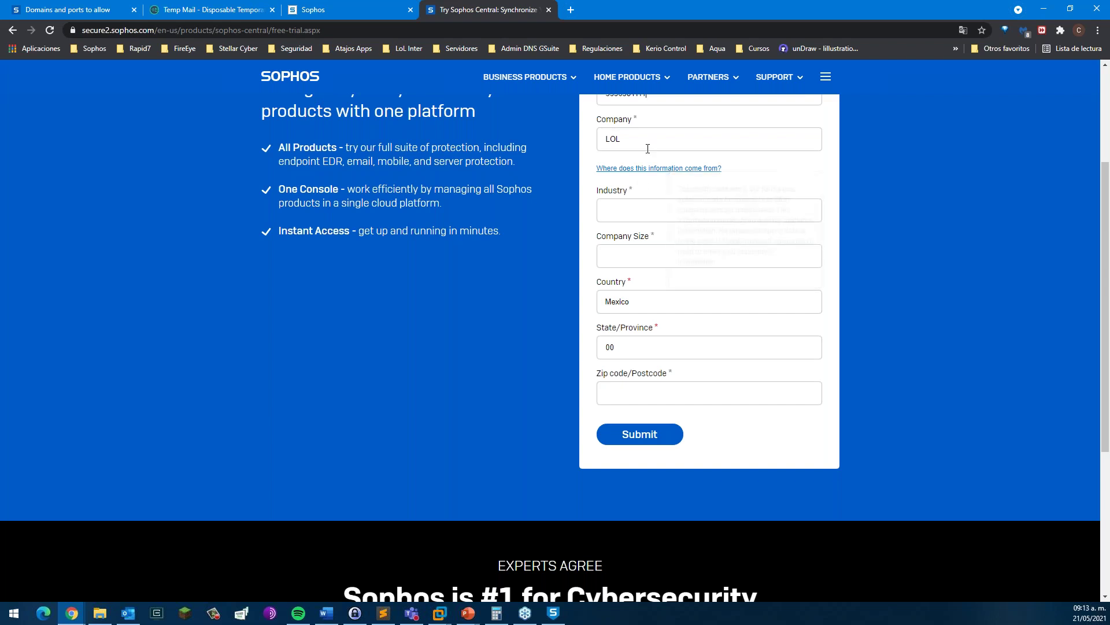
Step: Select Education, Higher Ed/Tertiary as industry and enter company size 100
{"action": "left_click", "coordinate": [629, 219]}
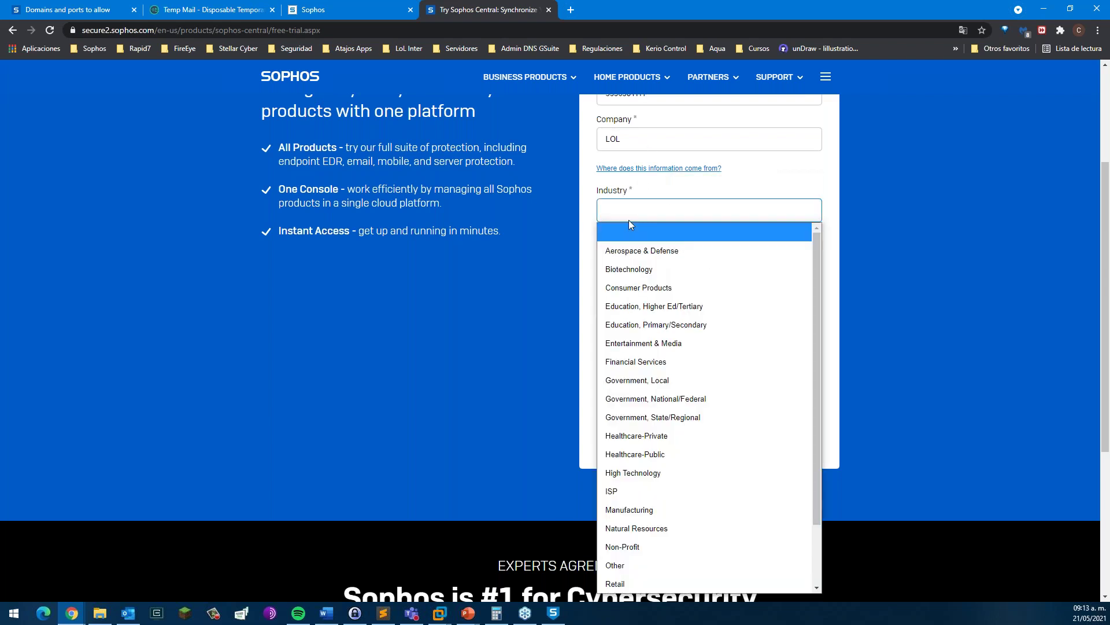
{"action": "left_click", "coordinate": [639, 306]}
{"action": "left_click", "coordinate": [613, 256]}
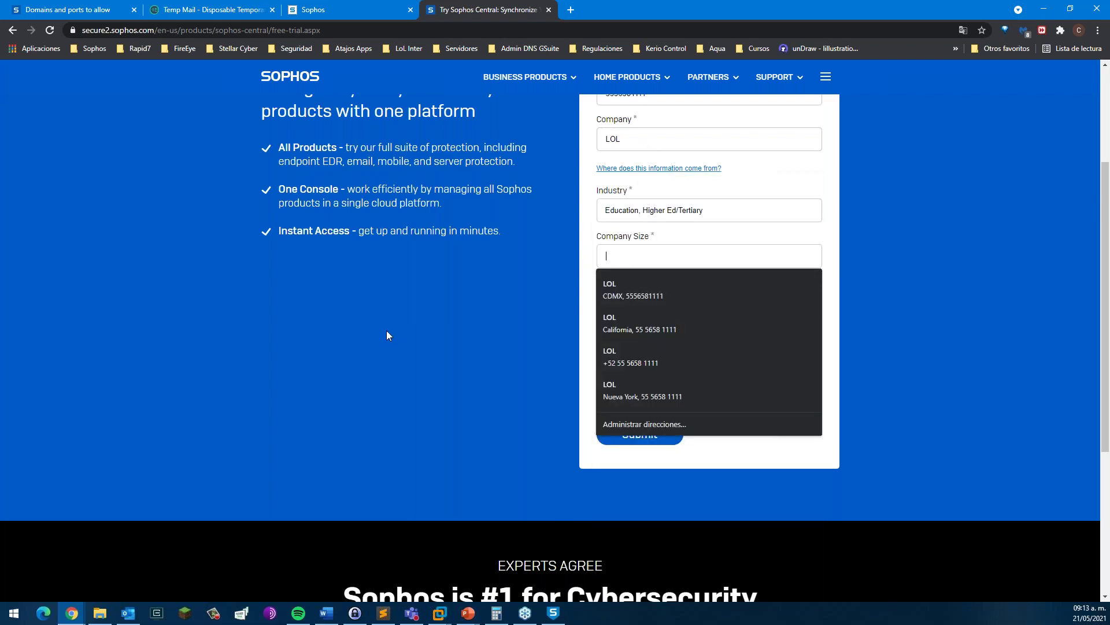
{"action": "type", "text": "100"}
{"action": "key", "text": "Tab"}
{"action": "key", "text": "Tab"}
Step: Set state CDMX and zip 15000 from the saved suggestion, then submit the trial request
{"action": "type", "text": "15020"}
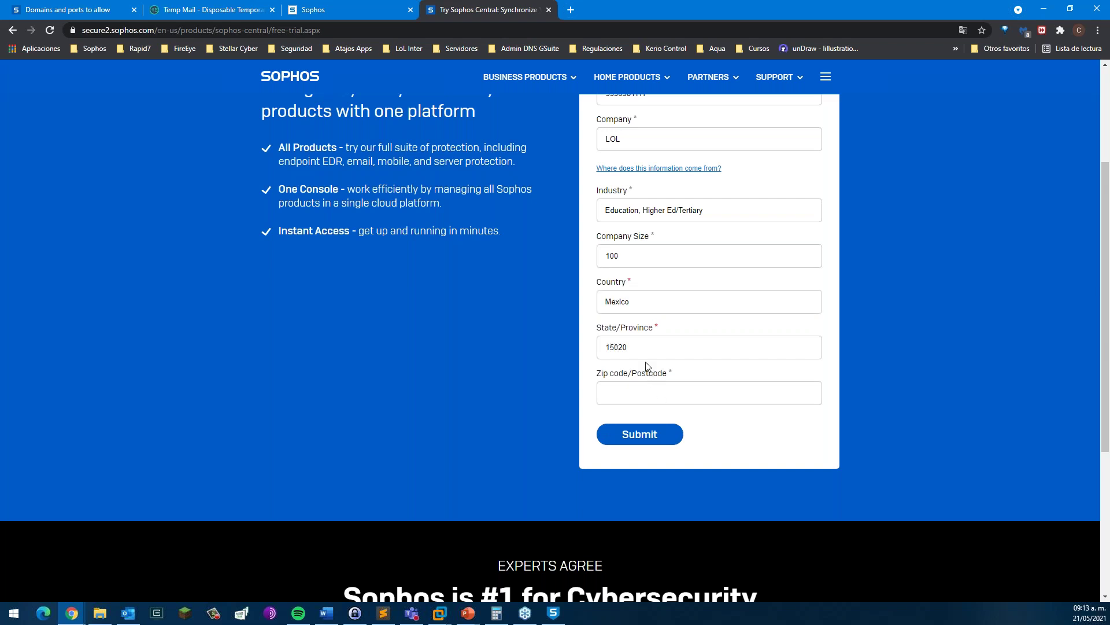
{"action": "key", "text": "ctrl+a"}
{"action": "type", "text": "CDM"}
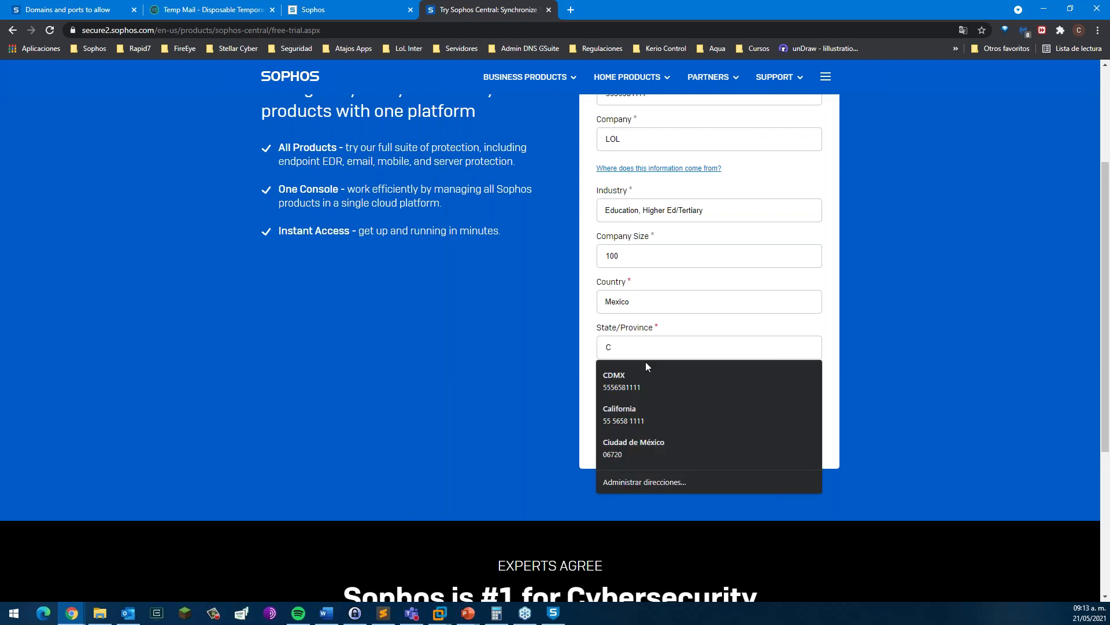
{"action": "type", "text": "S"}
{"action": "key", "text": "BackSpace"}
{"action": "left_click", "coordinate": [646, 370]}
{"action": "left_click", "coordinate": [627, 442]}
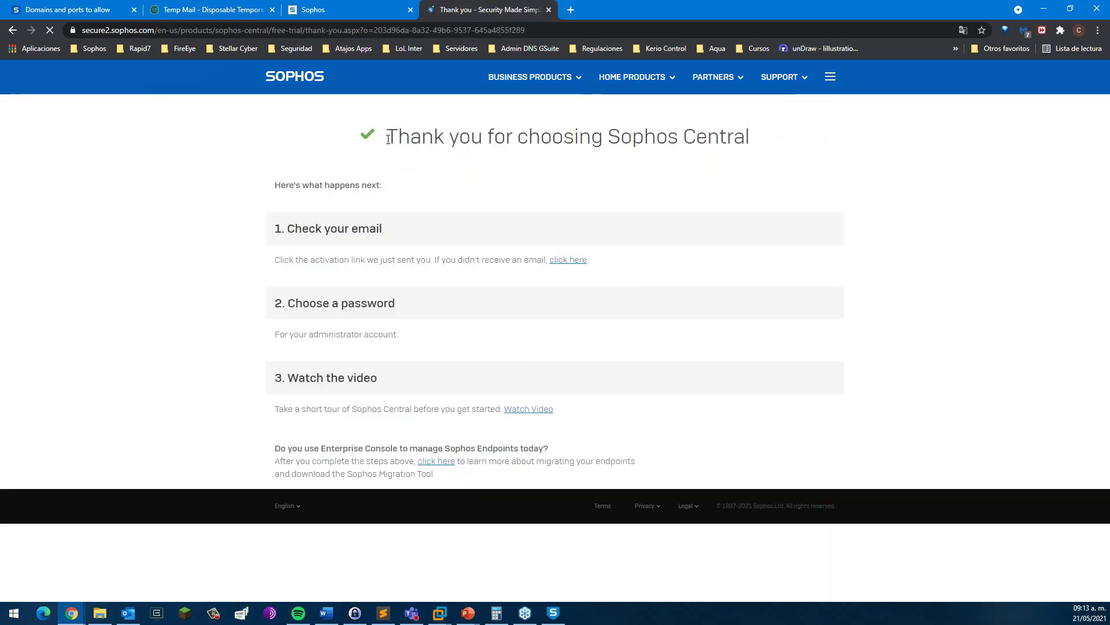
Step: Refresh the Temp Mail inbox and close the Sophos thank-you tab while awaiting the activation email
{"action": "left_click_drag", "start_coordinate": [391, 141], "coordinate": [989, 148]}
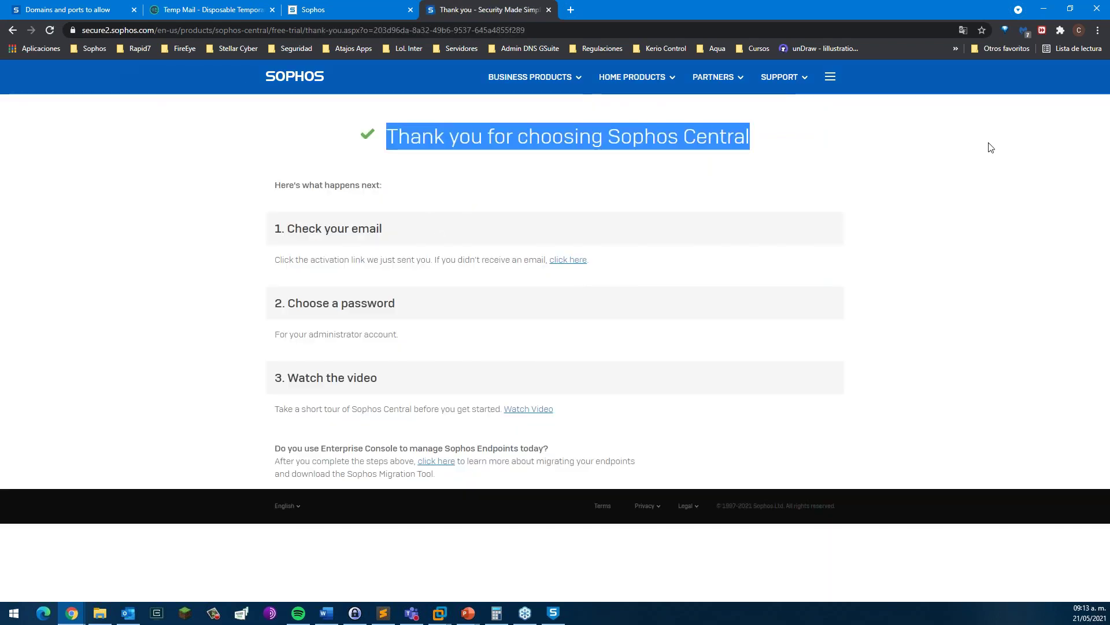
{"action": "left_click", "coordinate": [222, 8]}
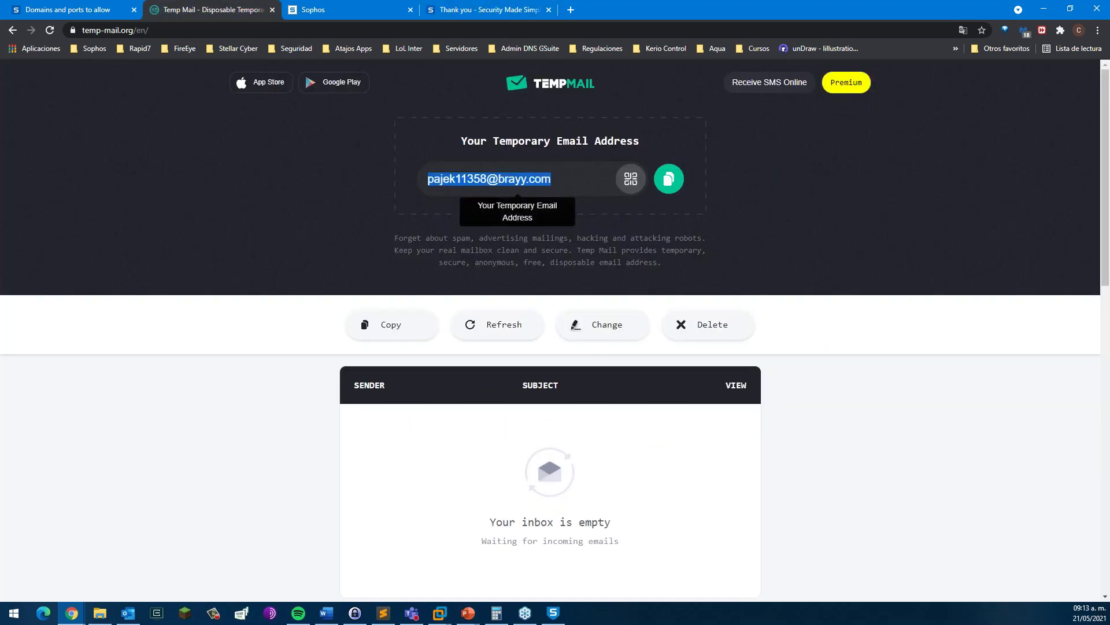
{"action": "left_click", "coordinate": [449, 8]}
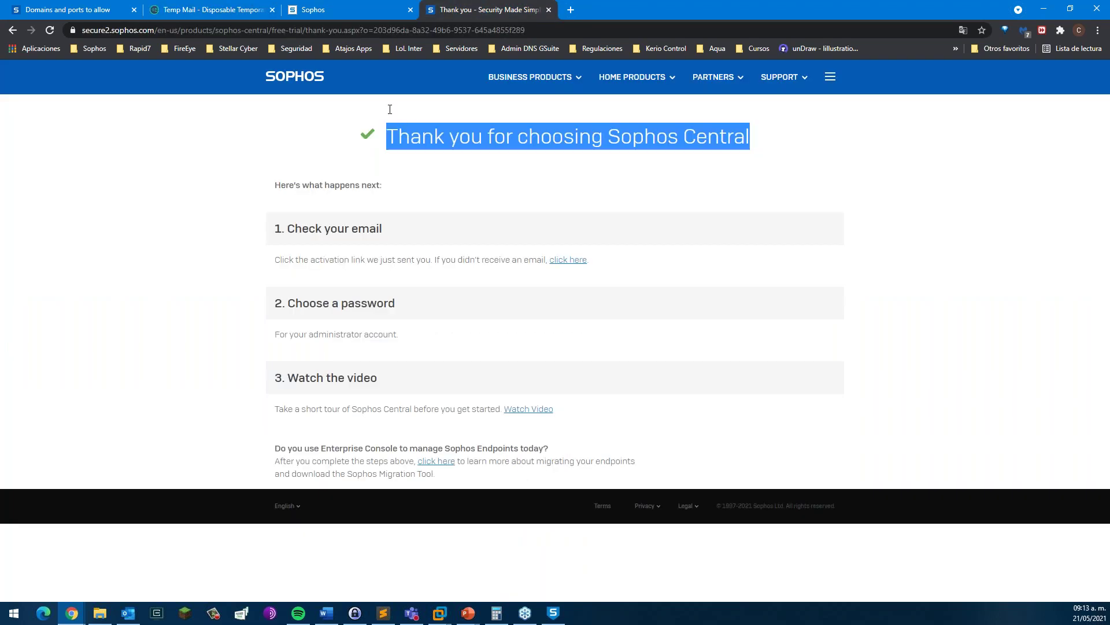
{"action": "left_click", "coordinate": [251, 9]}
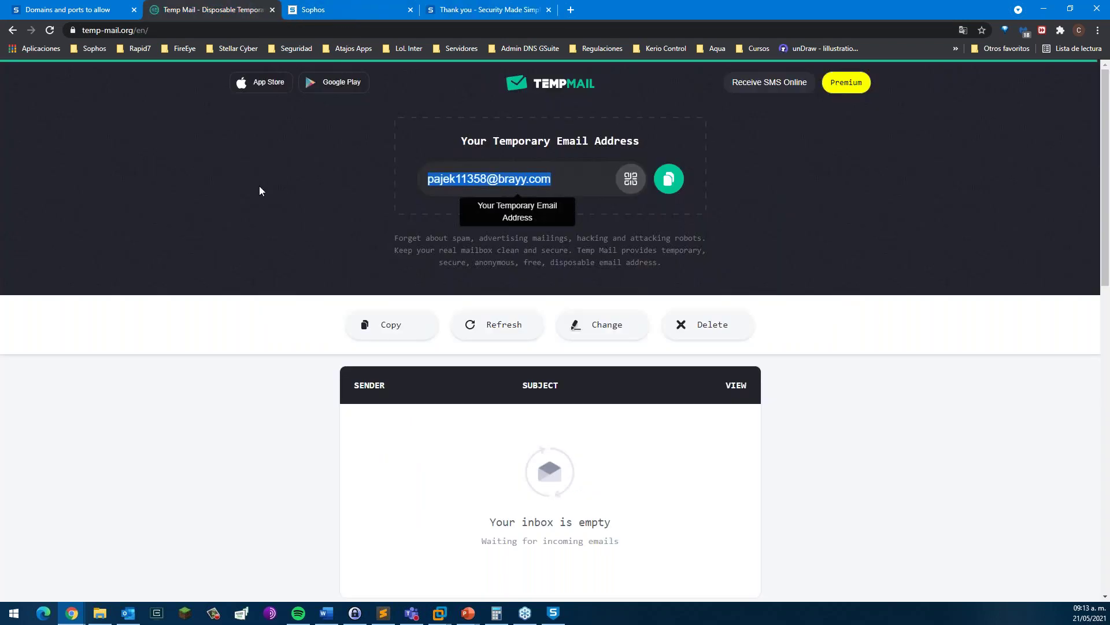
{"action": "left_click", "coordinate": [251, 349]}
{"action": "scroll", "coordinate": [481, 252], "scroll_direction": "down", "scroll_amount": 2}
{"action": "left_click", "coordinate": [494, 209]}
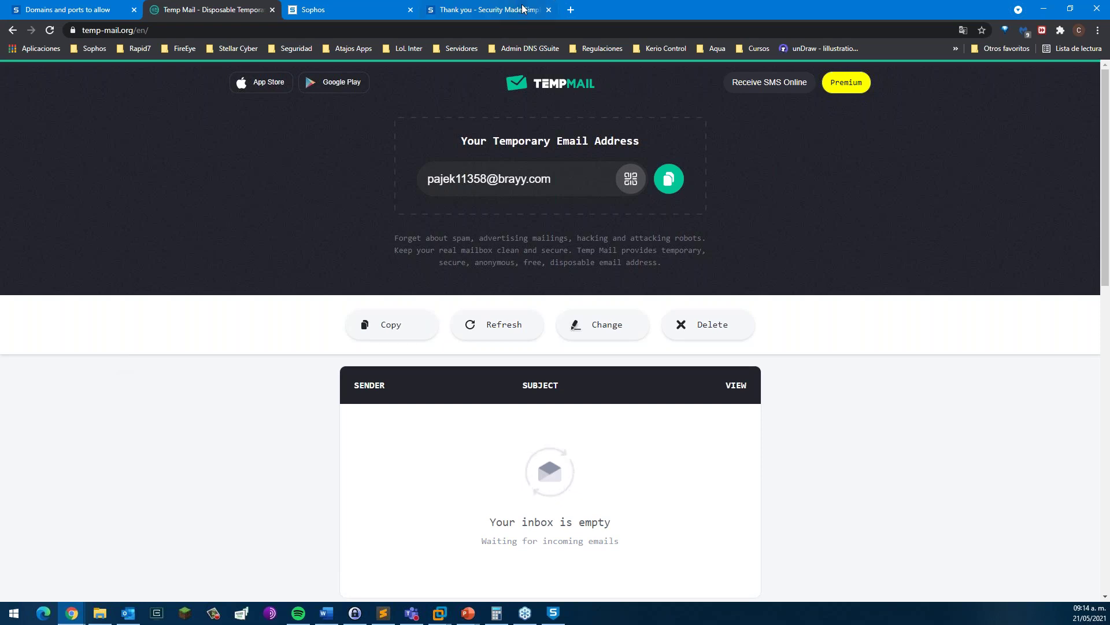
{"action": "left_click", "coordinate": [548, 9]}
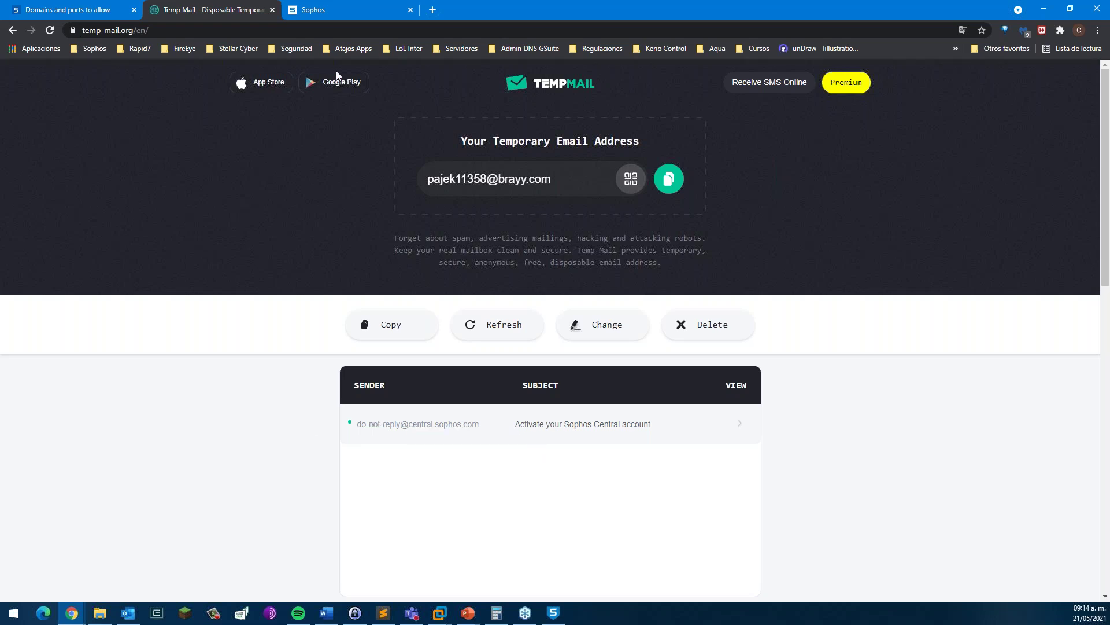
Step: Auto-type the KeePass 'Mayo 04 2021' email and password into the Sophos Central login
{"action": "left_click", "coordinate": [326, 12]}
{"action": "left_click", "coordinate": [489, 267]}
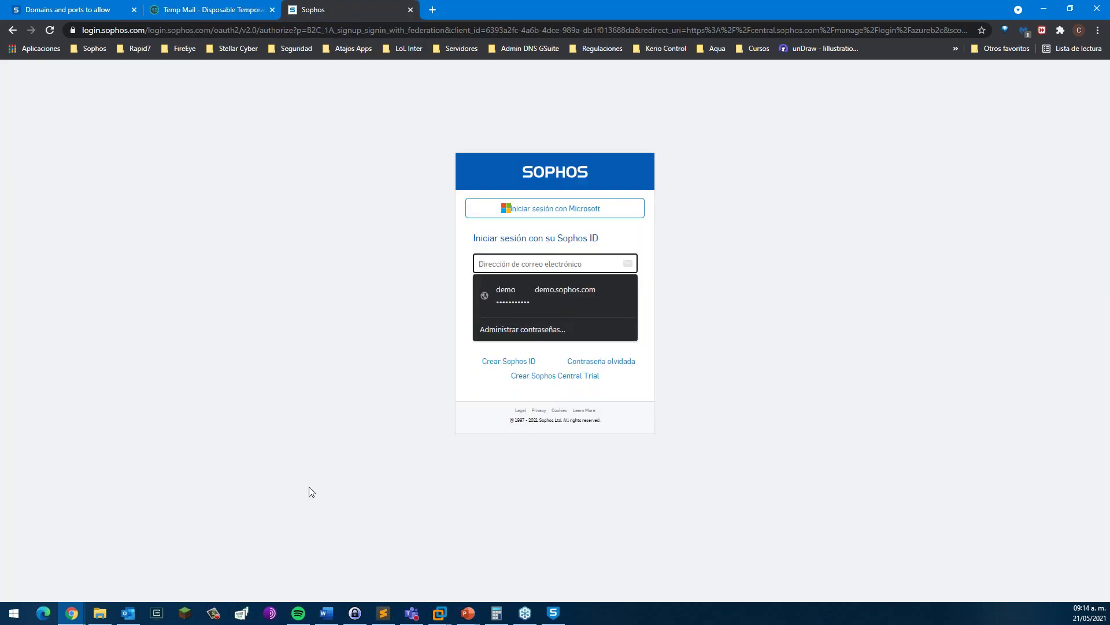
{"action": "left_click", "coordinate": [355, 611]}
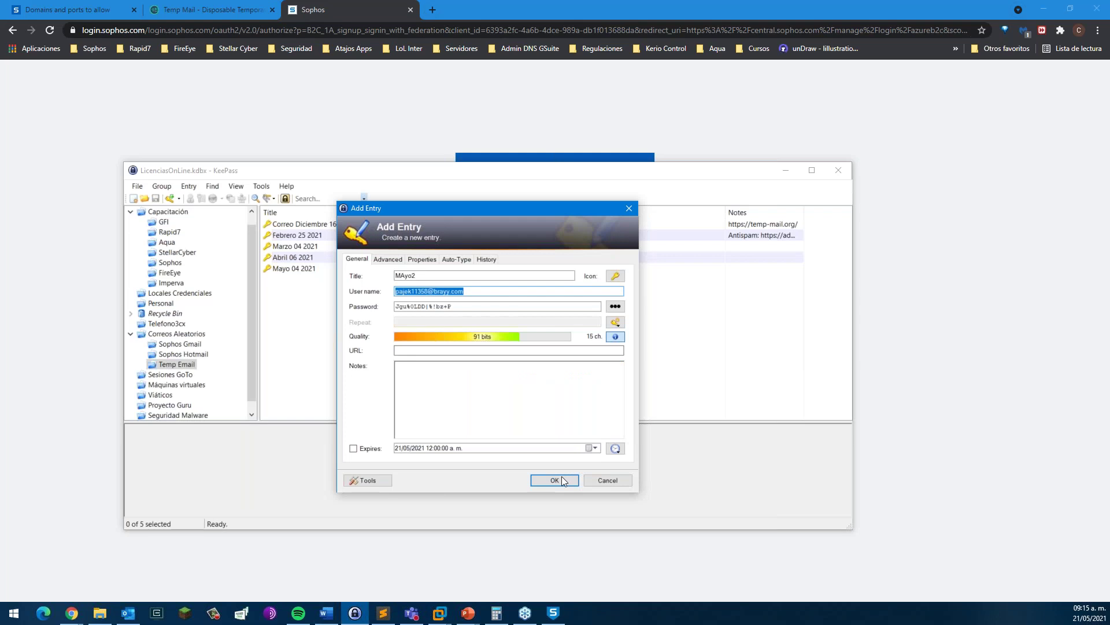
{"action": "left_click", "coordinate": [594, 484]}
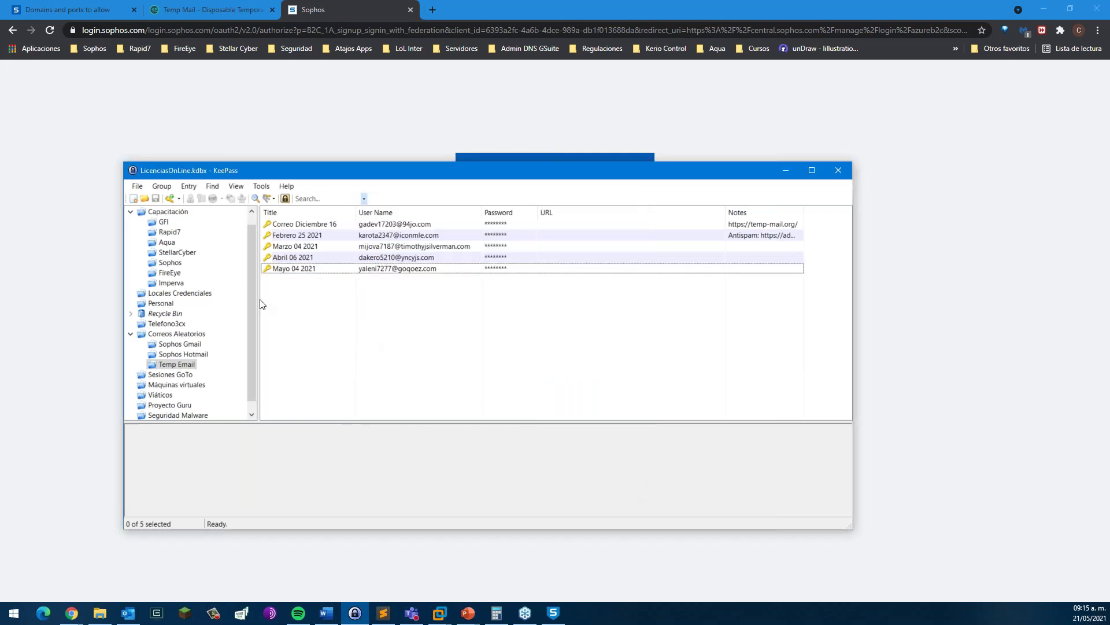
{"action": "left_click", "coordinate": [298, 268]}
{"action": "left_click", "coordinate": [517, 110]}
{"action": "left_click", "coordinate": [517, 263]}
{"action": "key", "text": "ctrl+alt+a"}
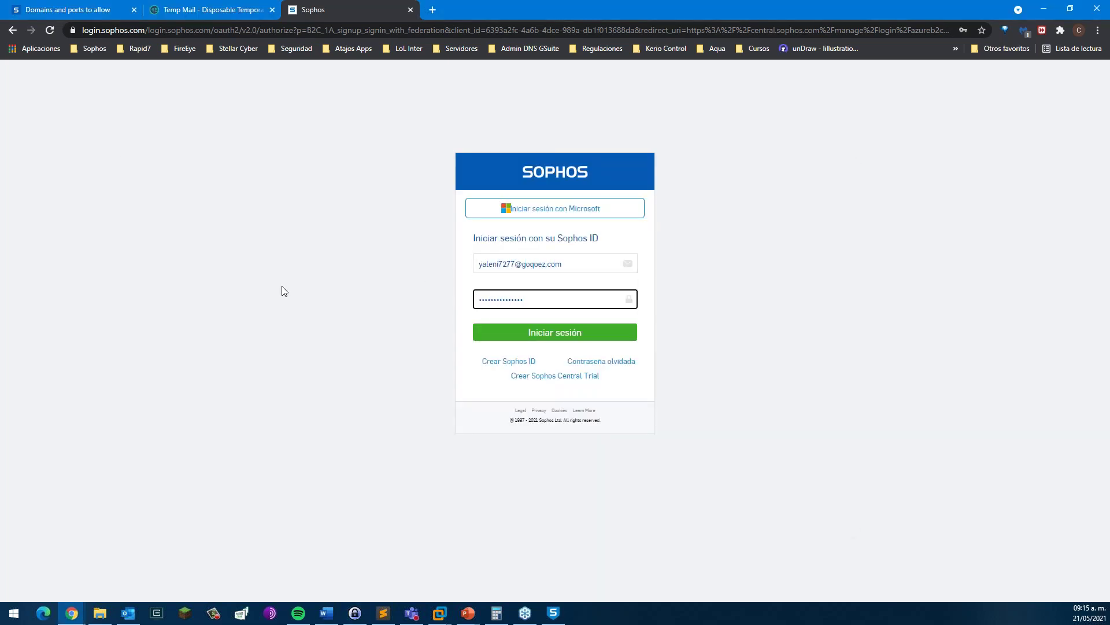
{"action": "left_click", "coordinate": [438, 612]}
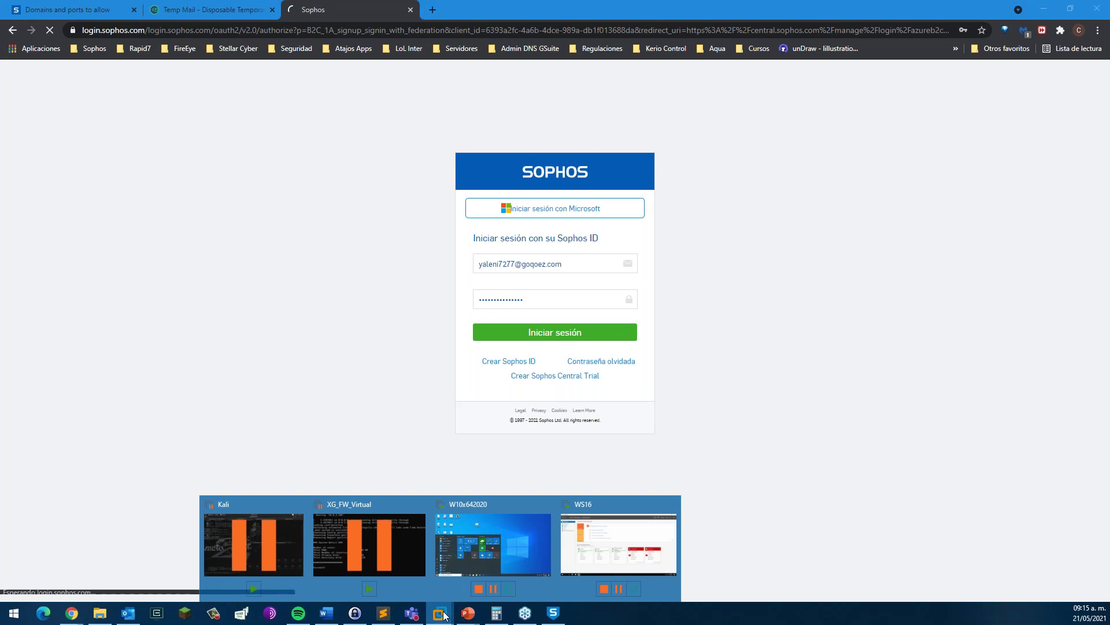
Step: Sign in to the WS16 server virtual machine with its password
{"action": "left_click", "coordinate": [518, 547]}
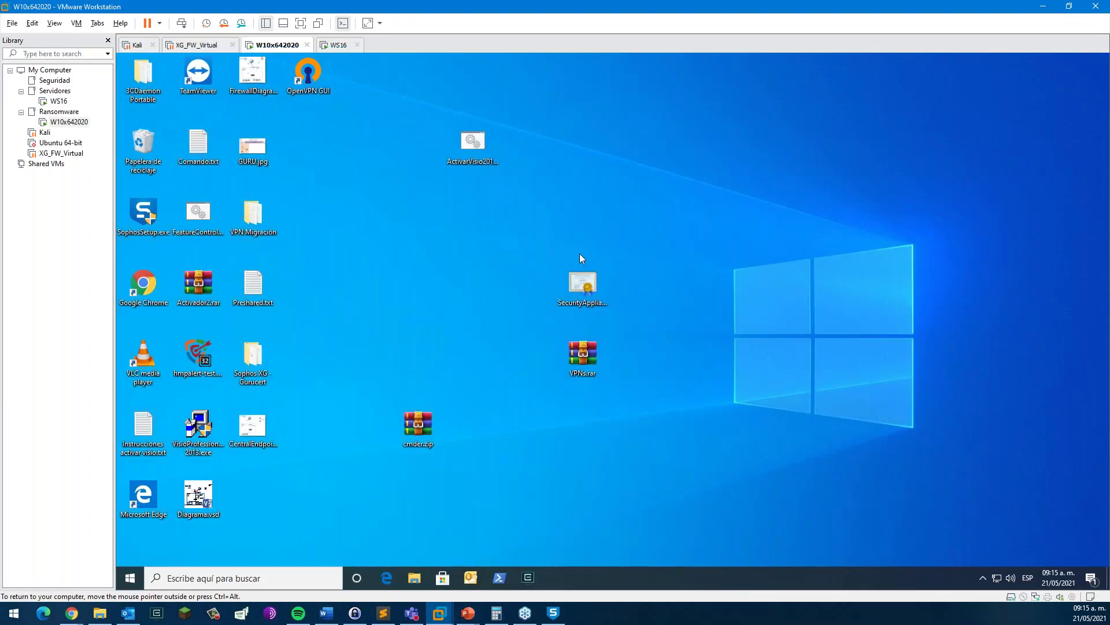
{"action": "left_click", "coordinate": [267, 23]}
{"action": "left_click", "coordinate": [223, 45]}
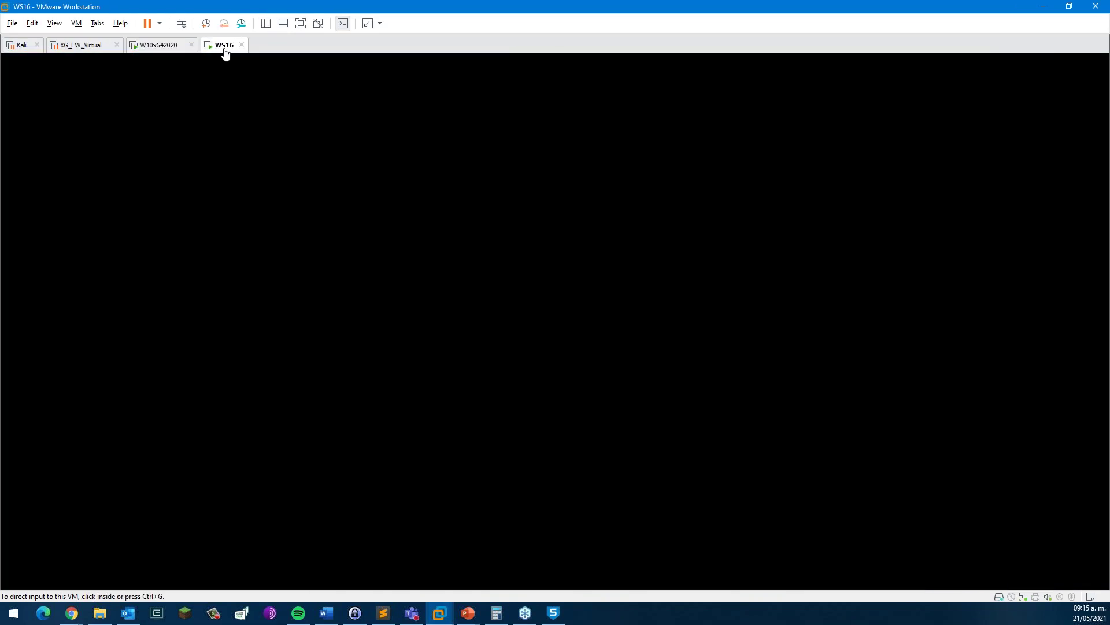
{"action": "left_click", "coordinate": [321, 215]}
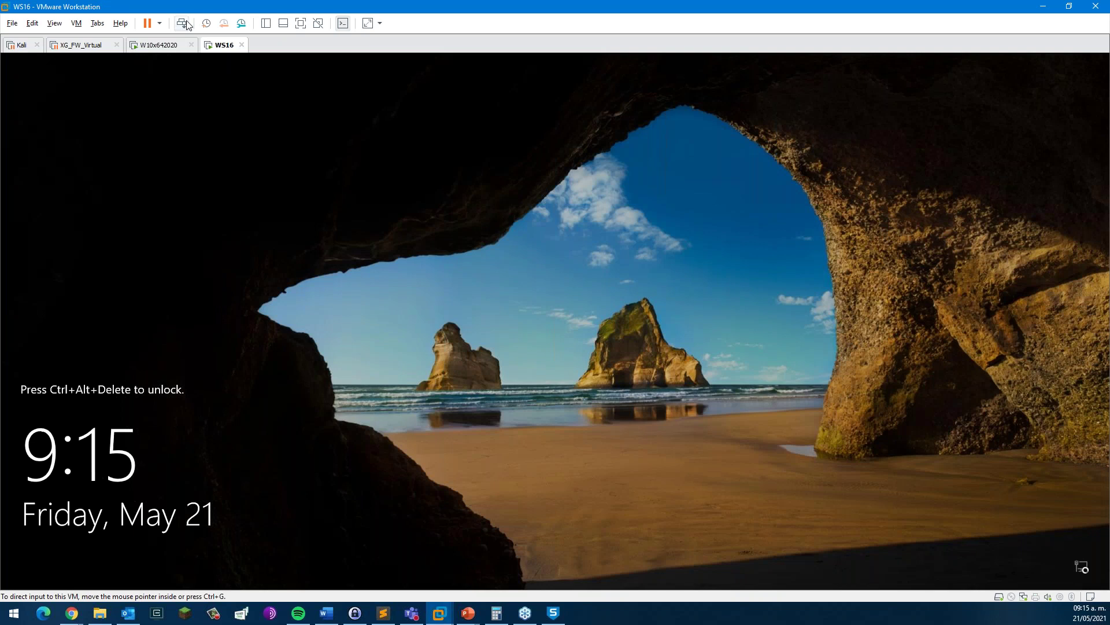
{"action": "left_click", "coordinate": [186, 24]}
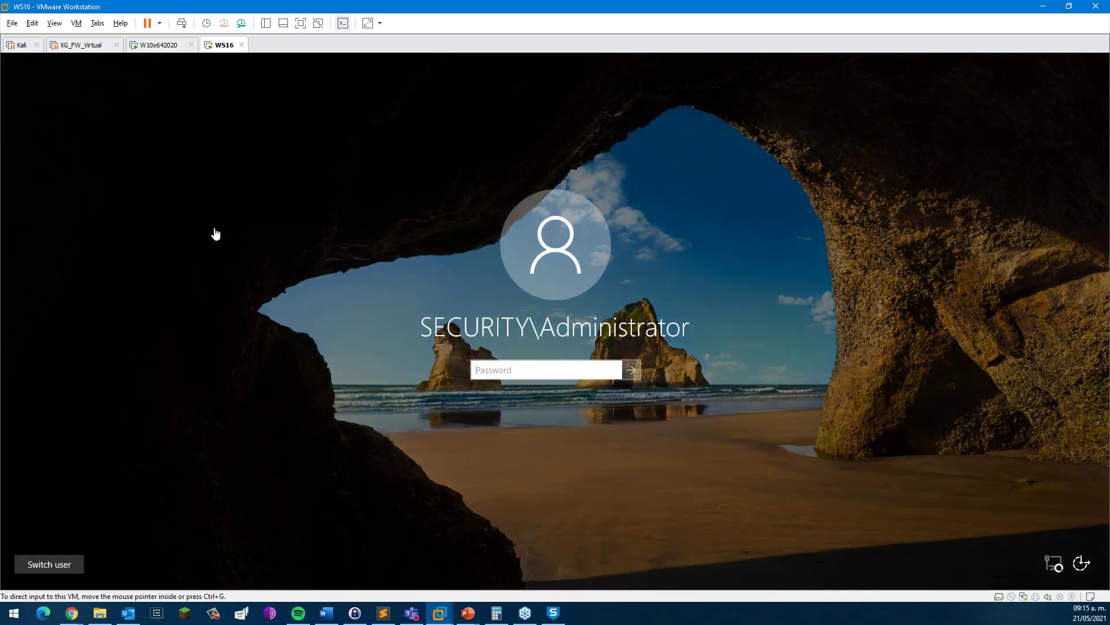
{"action": "left_click", "coordinate": [215, 234]}
{"action": "type", "text": "•••••••••••••"}
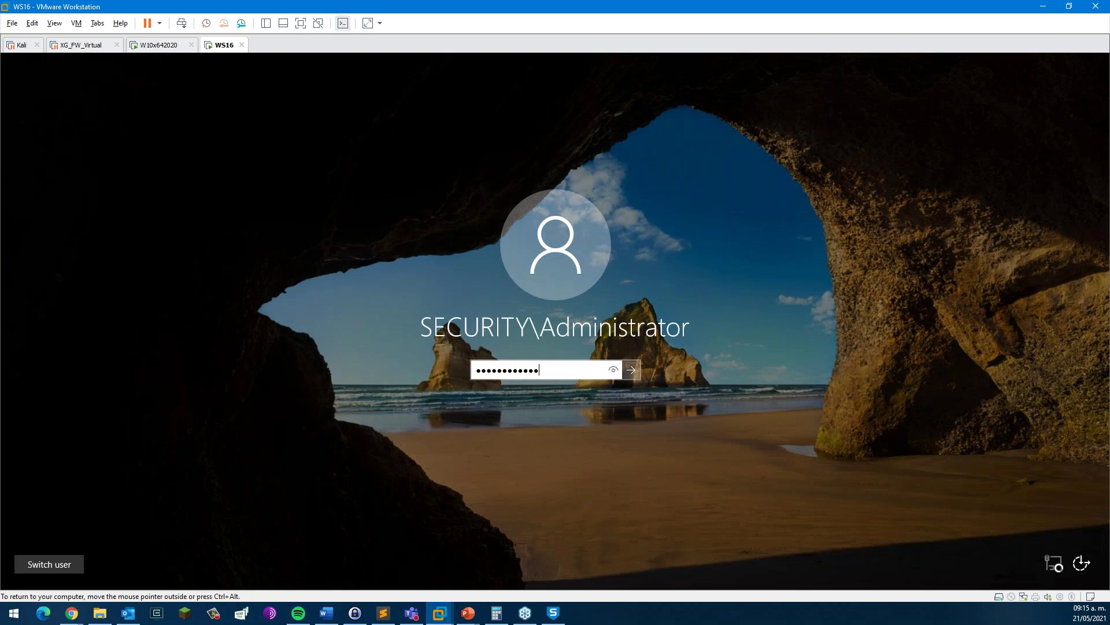
{"action": "key", "text": "Return"}
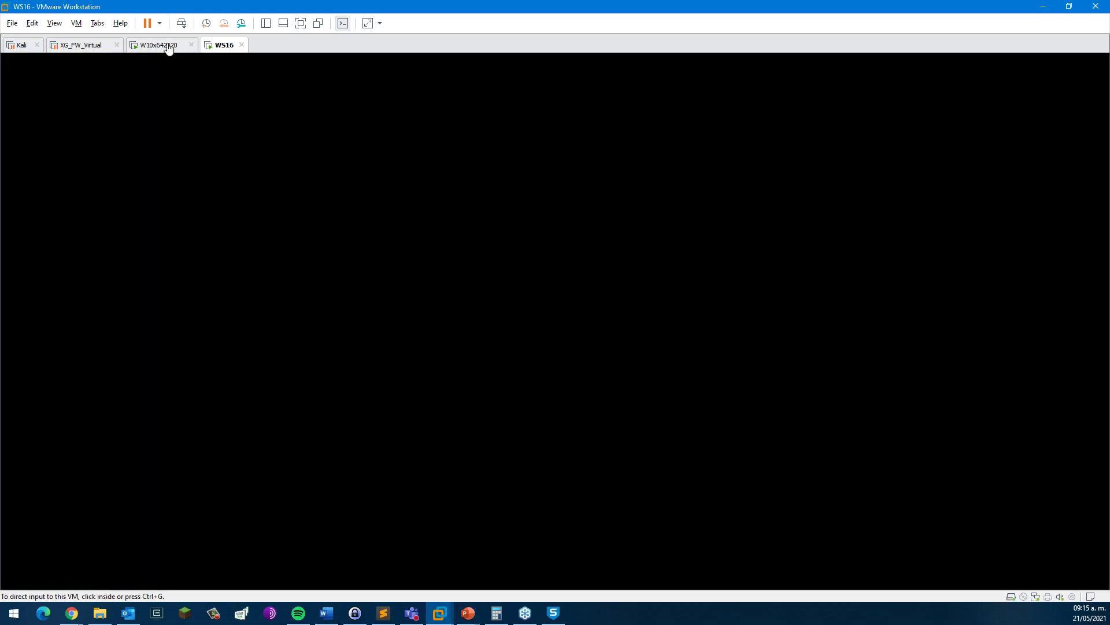
Step: Select SophosSetup.exe on the Windows 10 VM desktop and return to the Sophos Central verification page
{"action": "left_click", "coordinate": [169, 46]}
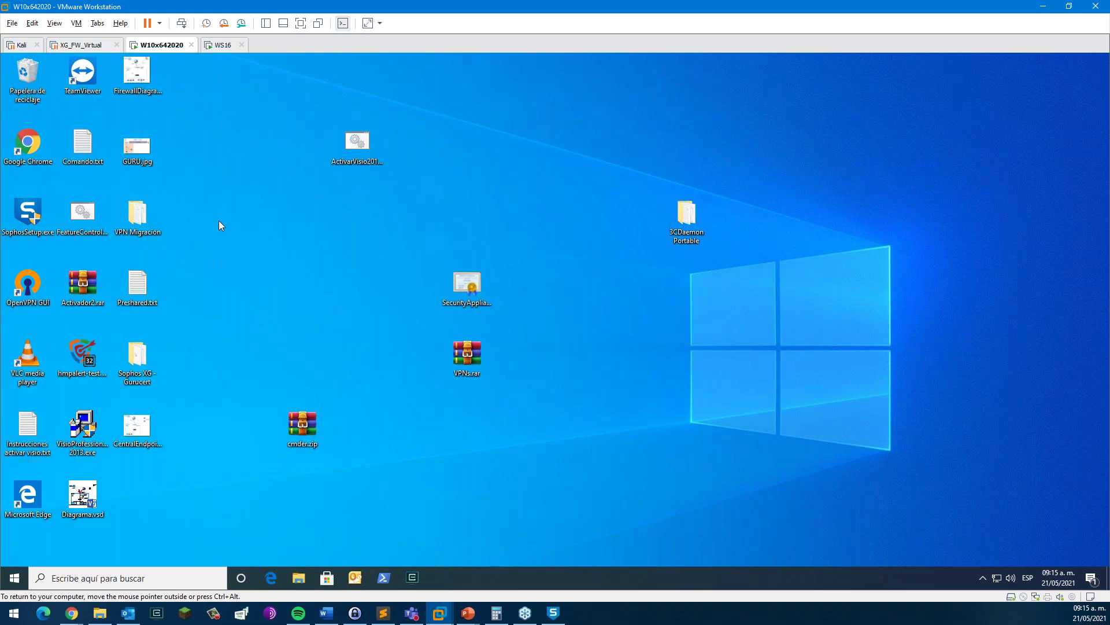
{"action": "left_click", "coordinate": [27, 215]}
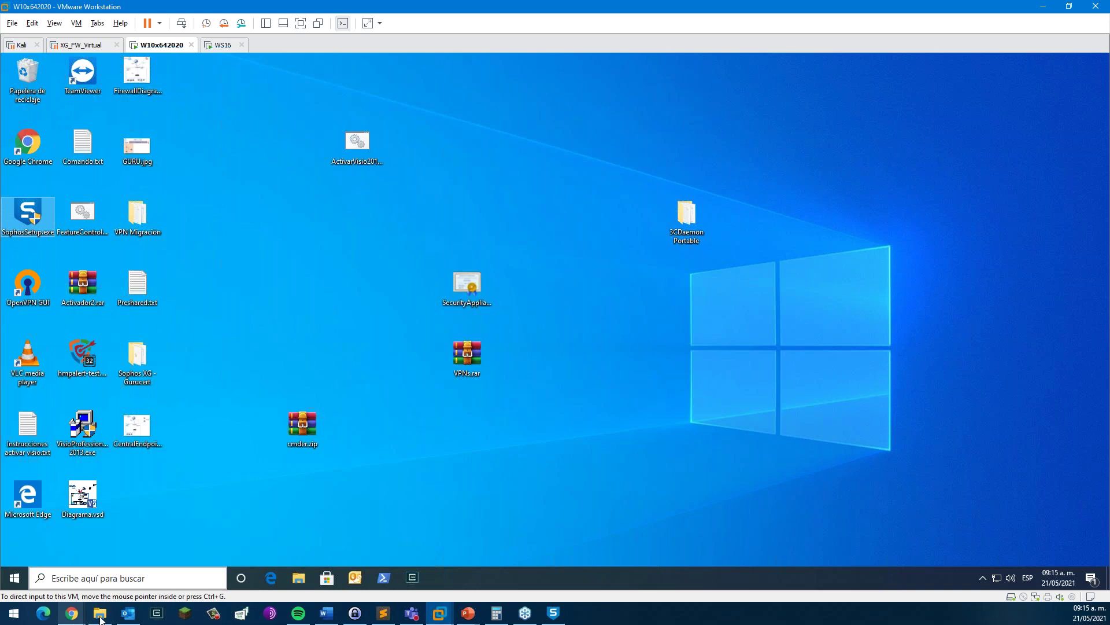
{"action": "left_click", "coordinate": [643, 609]}
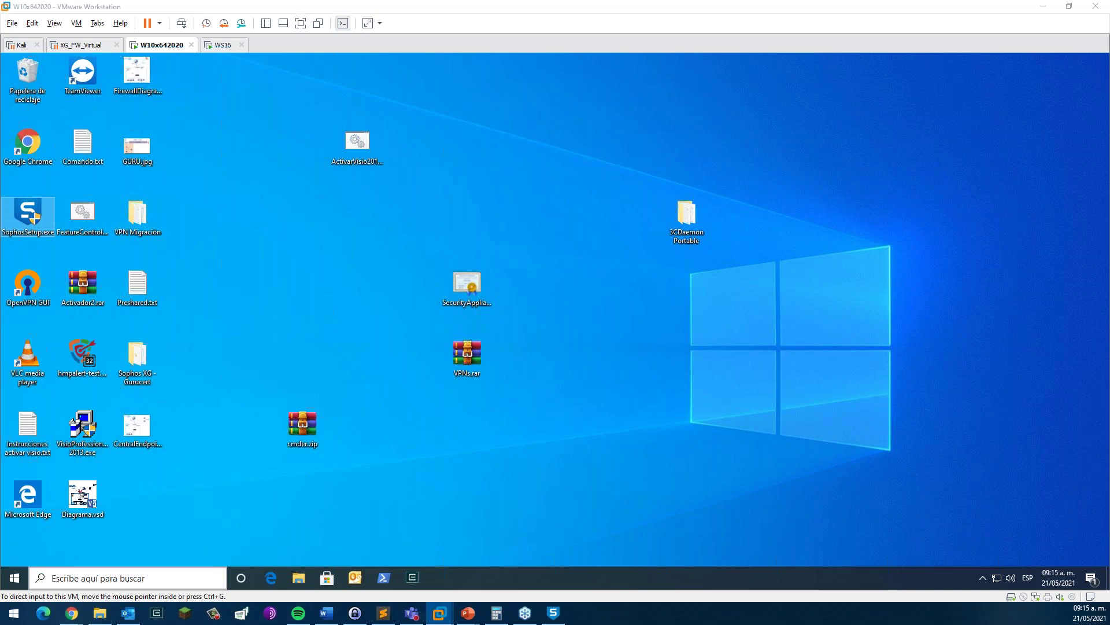
{"action": "key", "text": "alt+Tab"}
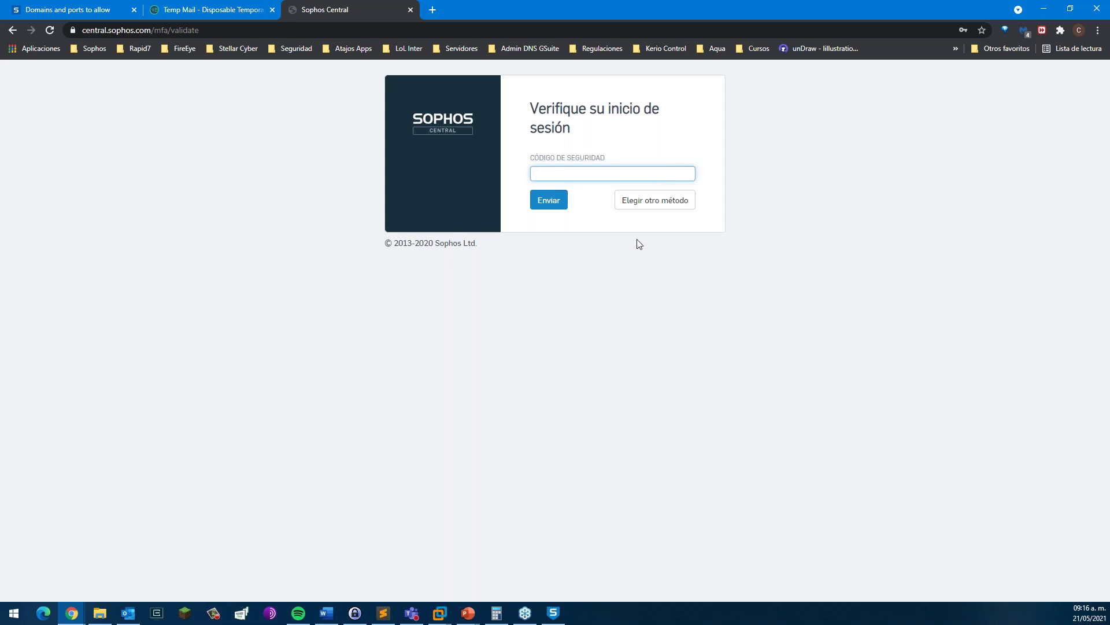
Step: Enter the security code to reach the Sophos Central dashboard, then show the Windows 10 VM
{"action": "key", "text": "Return"}
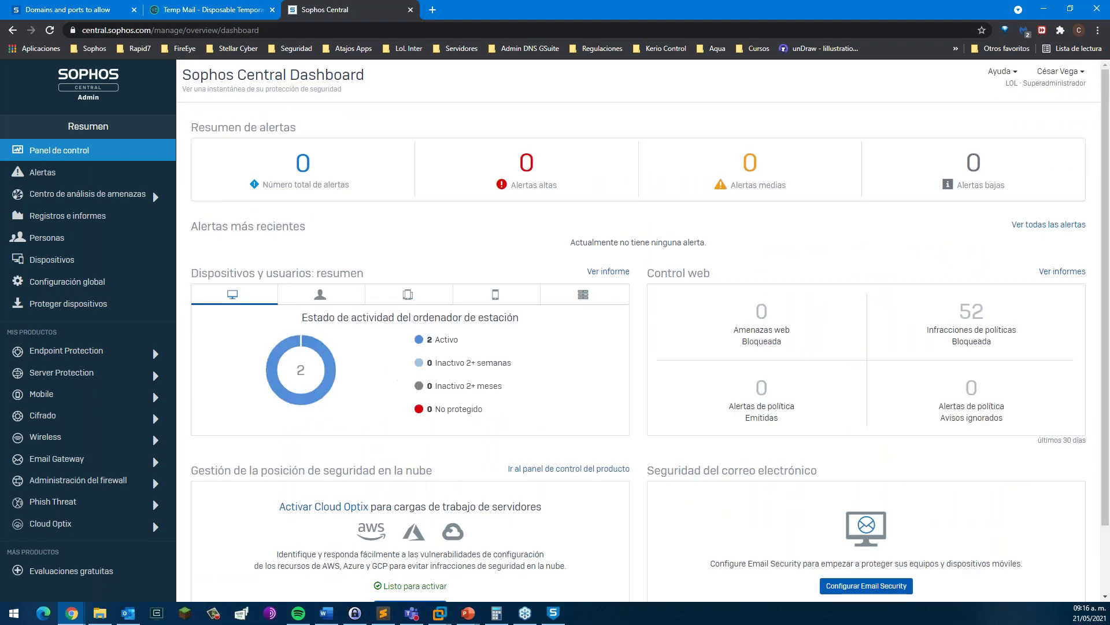
{"action": "left_click", "coordinate": [1044, 8]}
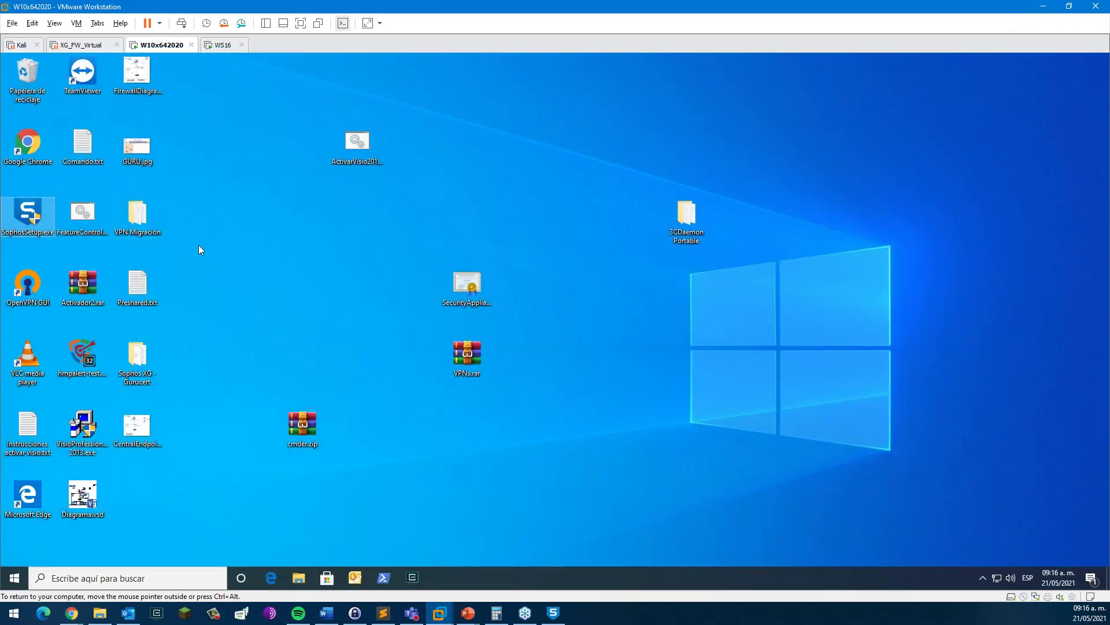
Step: Permanently delete the old SophosSetup.exe from the VM desktop and return to the Sophos Central dashboard
{"action": "key", "text": "shift+Delete"}
{"action": "key", "text": "Return"}
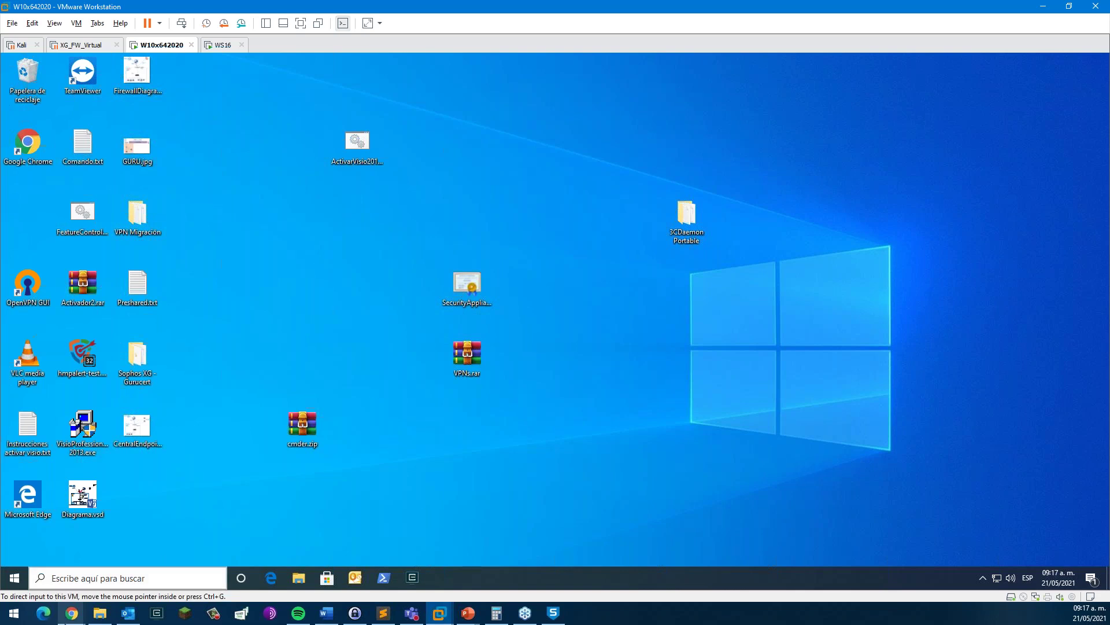
{"action": "mouse_move", "coordinate": [71, 613]}
{"action": "left_click", "coordinate": [446, 575]}
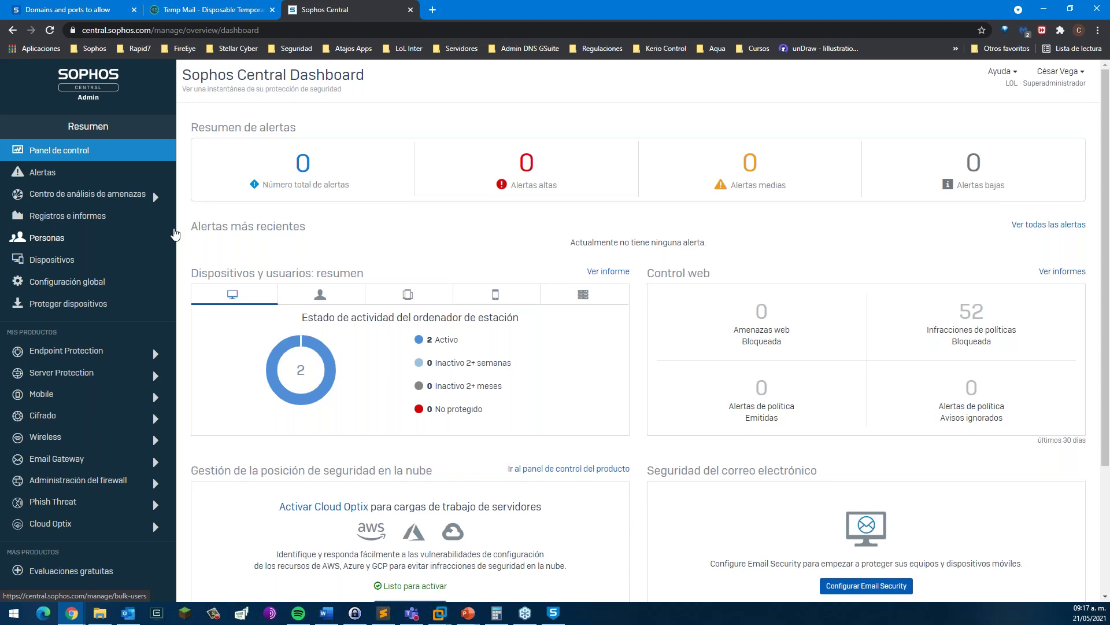
Step: Download a Windows installer with Intercept X Advanced with EDR, excluding Cifrado de dispositivos
{"action": "left_click", "coordinate": [86, 306]}
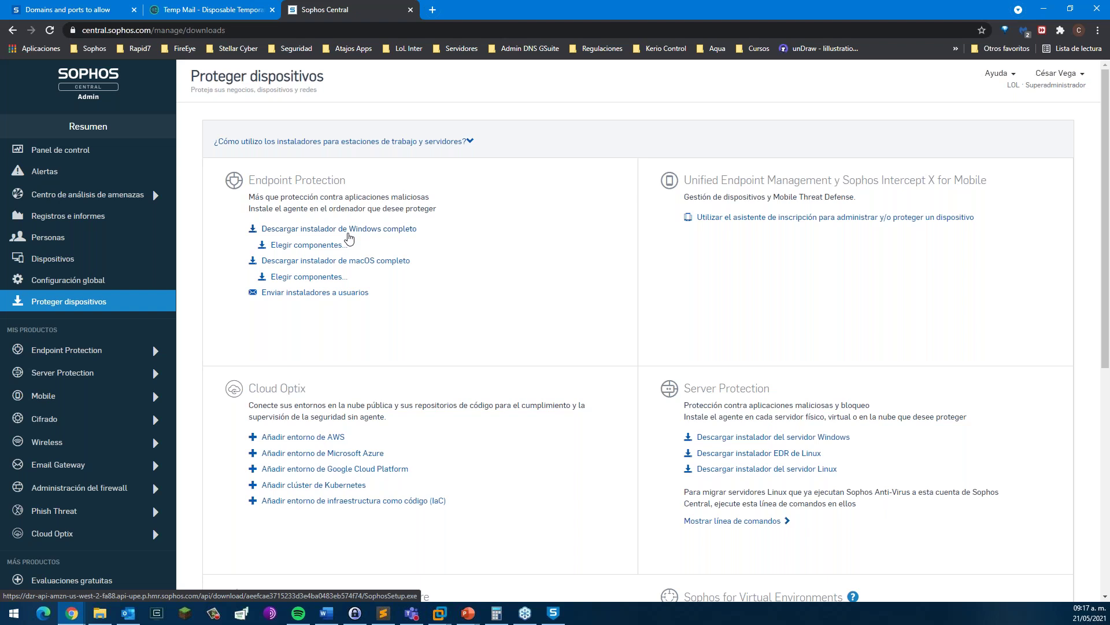
{"action": "left_click", "coordinate": [334, 246]}
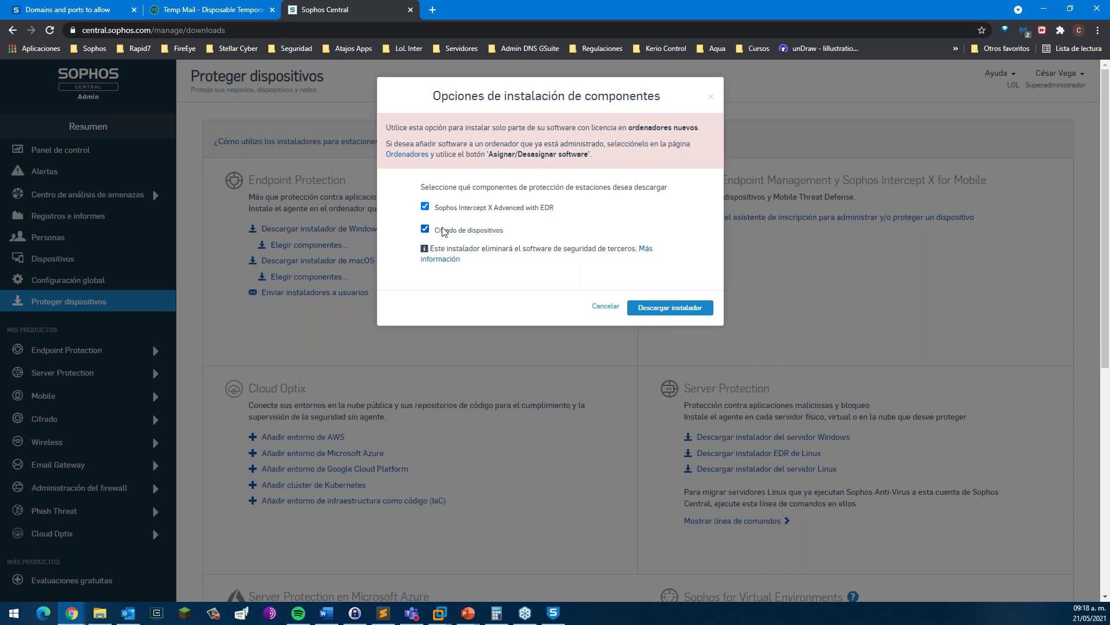
{"action": "left_click", "coordinate": [443, 231]}
{"action": "left_click", "coordinate": [662, 310]}
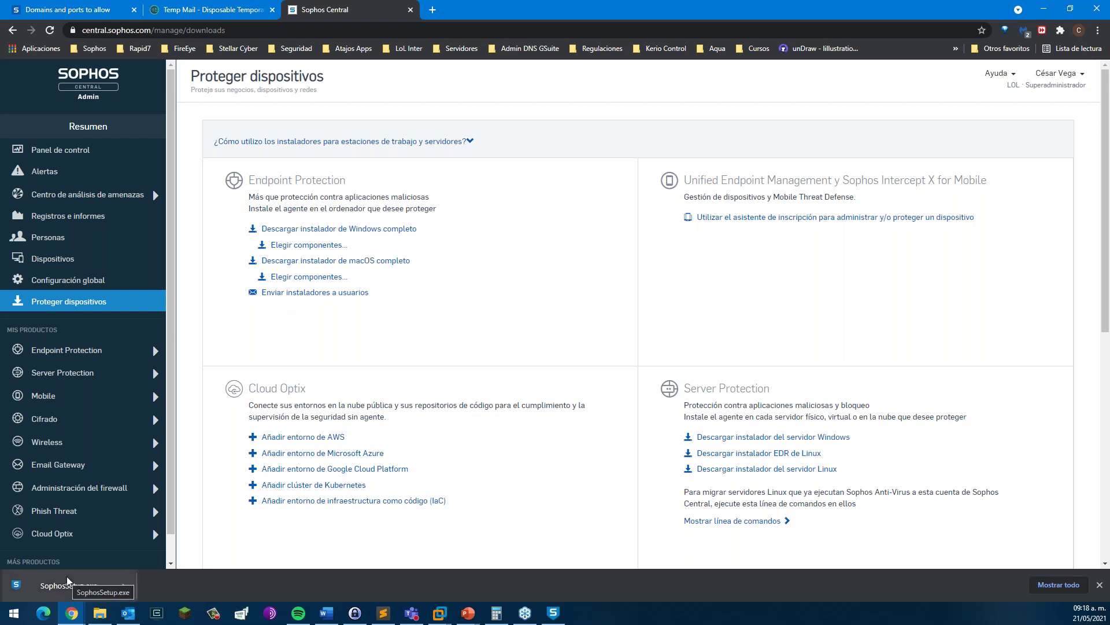
Step: Paste the downloaded SophosSetup.exe from Descargas onto the Windows 10 VM desktop
{"action": "left_click", "coordinate": [83, 588]}
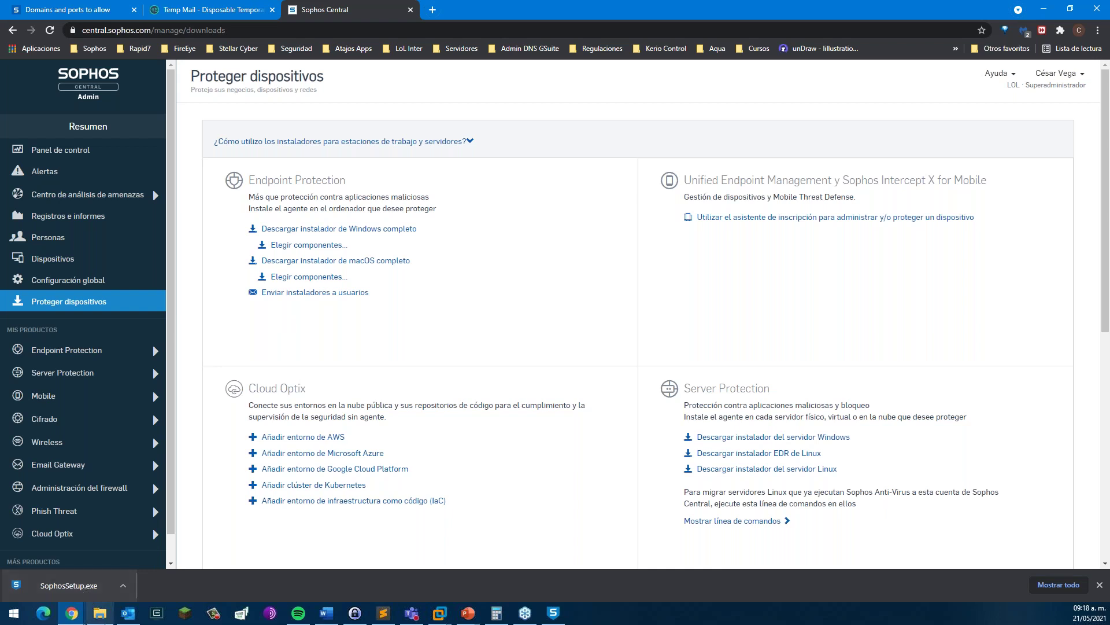
{"action": "left_click", "coordinate": [94, 619]}
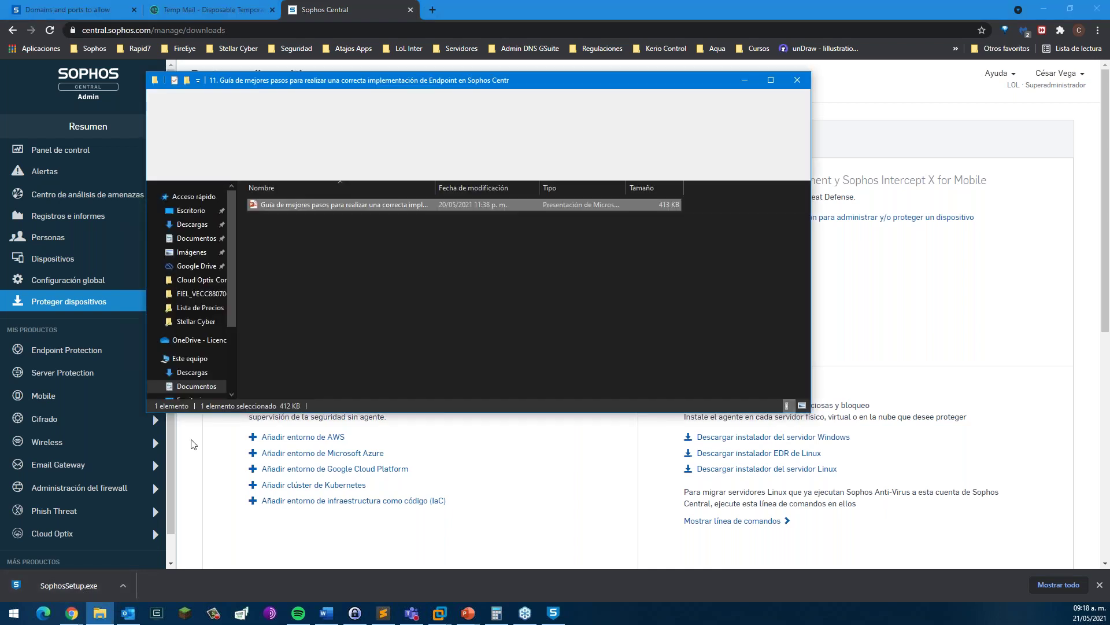
{"action": "left_click", "coordinate": [193, 226]}
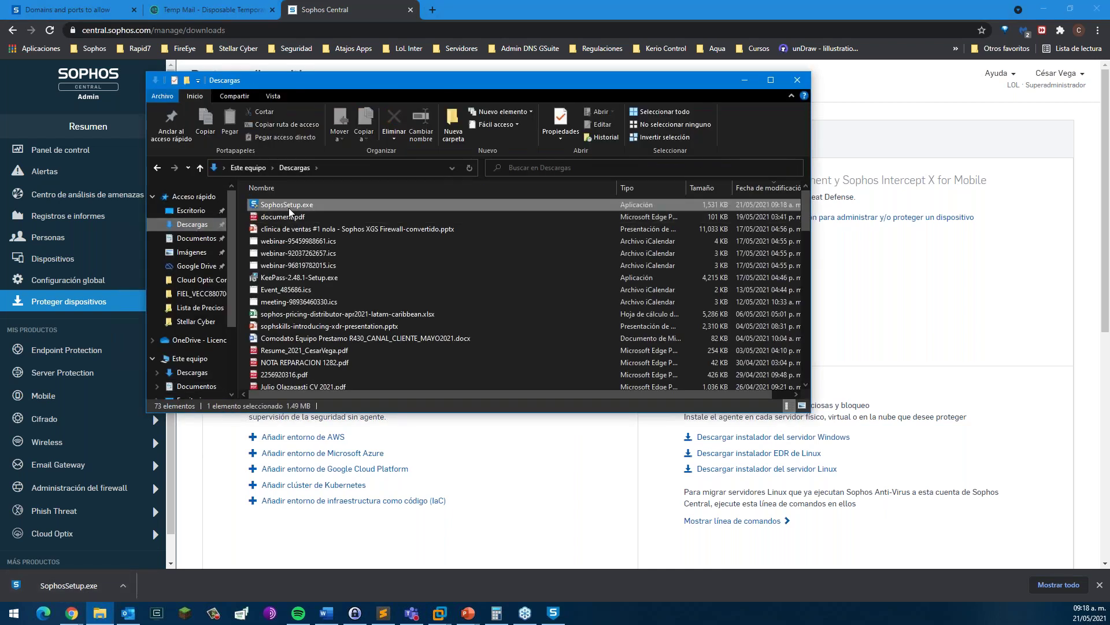
{"action": "left_click", "coordinate": [289, 205]}
{"action": "left_click", "coordinate": [1044, 8]}
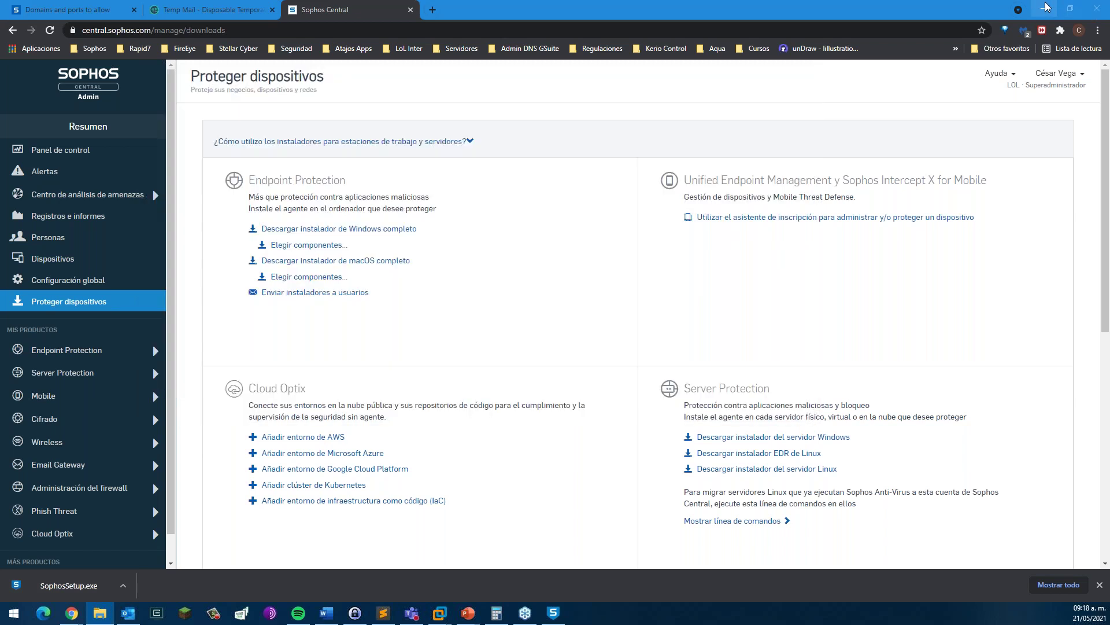
{"action": "left_click", "coordinate": [932, 325]}
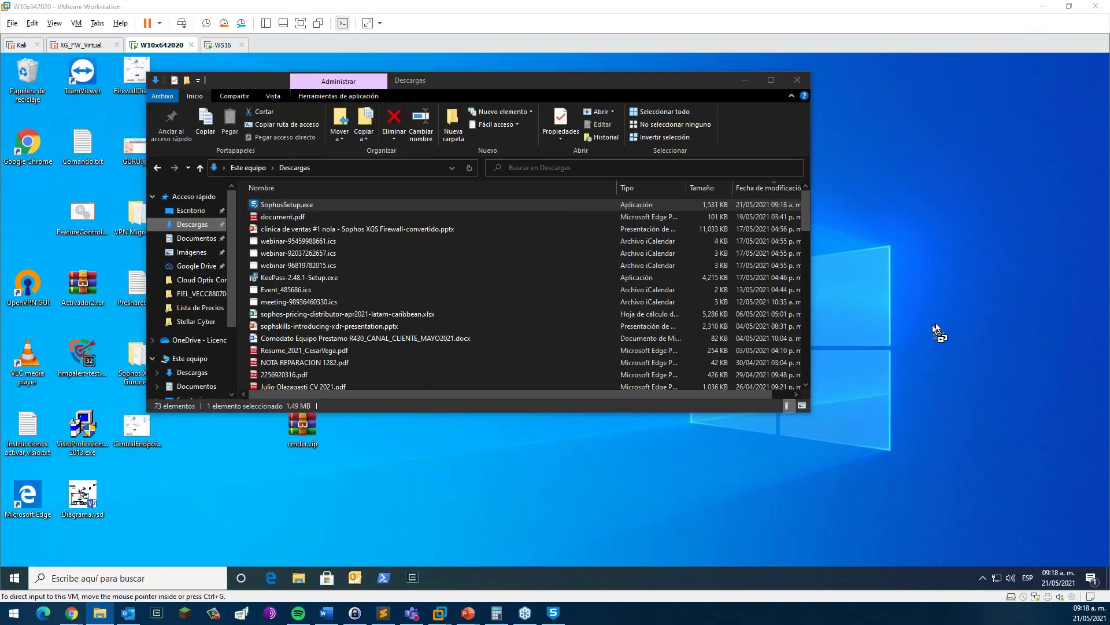
{"action": "key", "text": "ctrl+v"}
{"action": "left_click", "coordinate": [745, 81]}
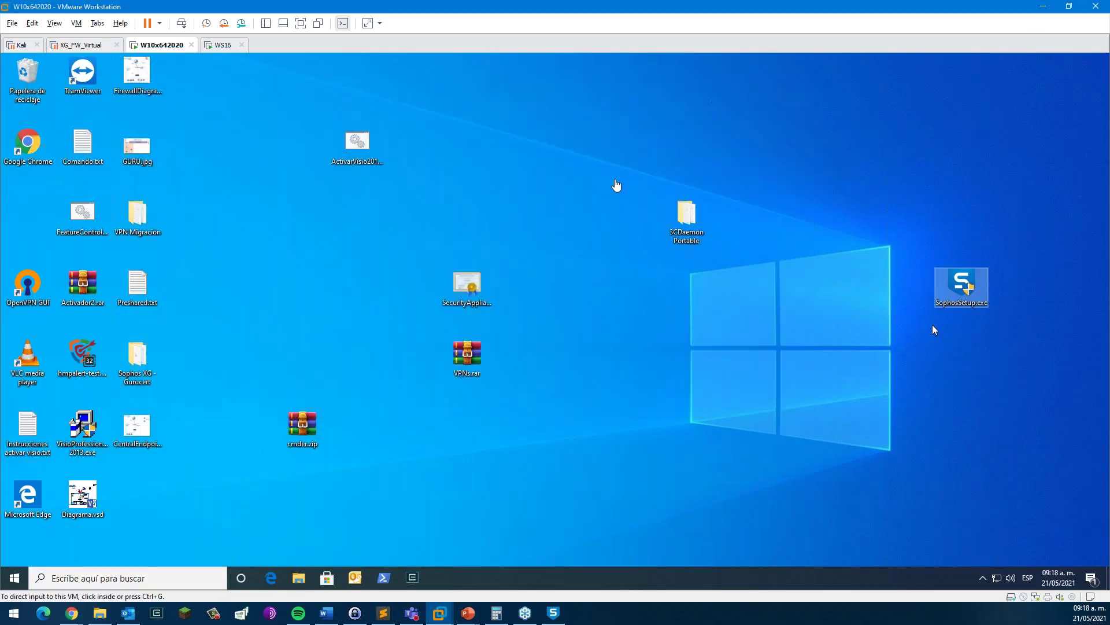
Step: Go to Sophos Central's Enviar instaladores a usuarios page
{"action": "left_click", "coordinate": [72, 613]}
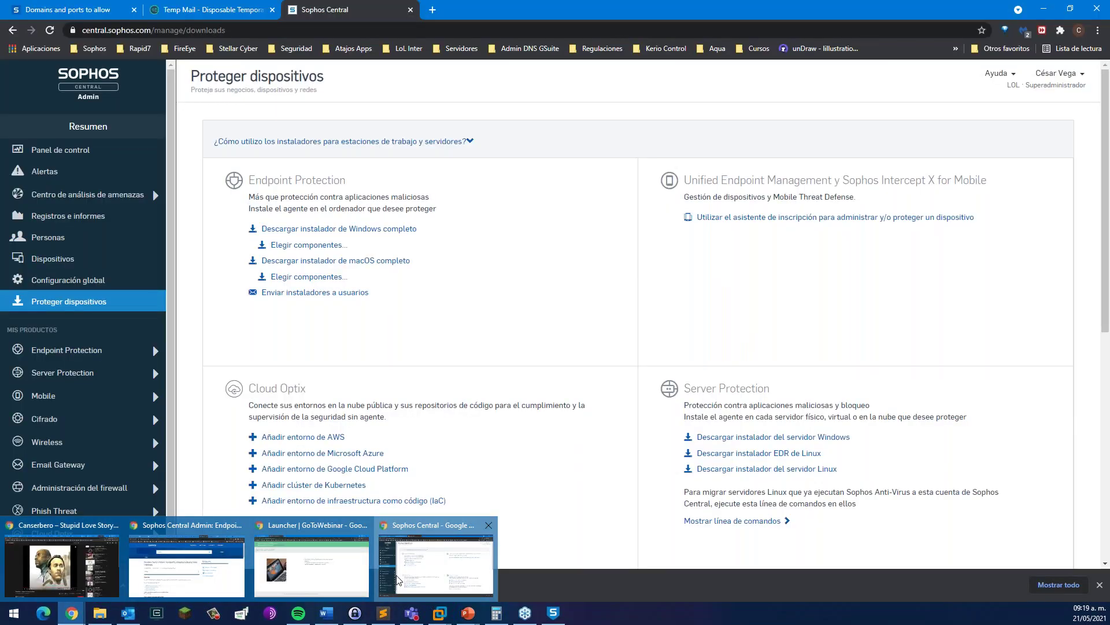
{"action": "left_click", "coordinate": [397, 579]}
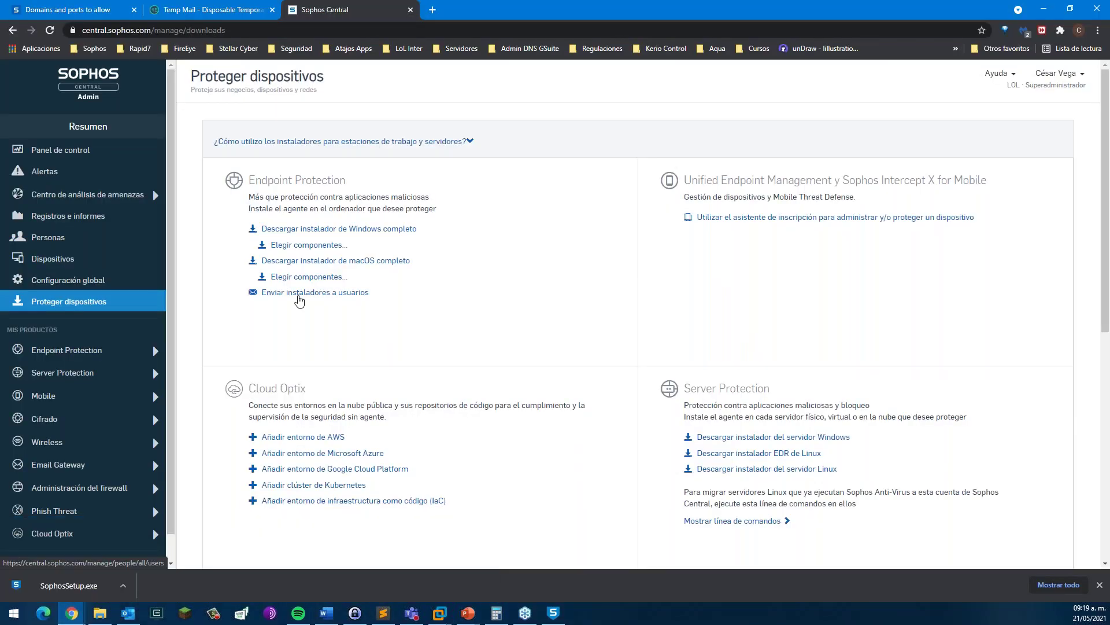
{"action": "left_click", "coordinate": [299, 293]}
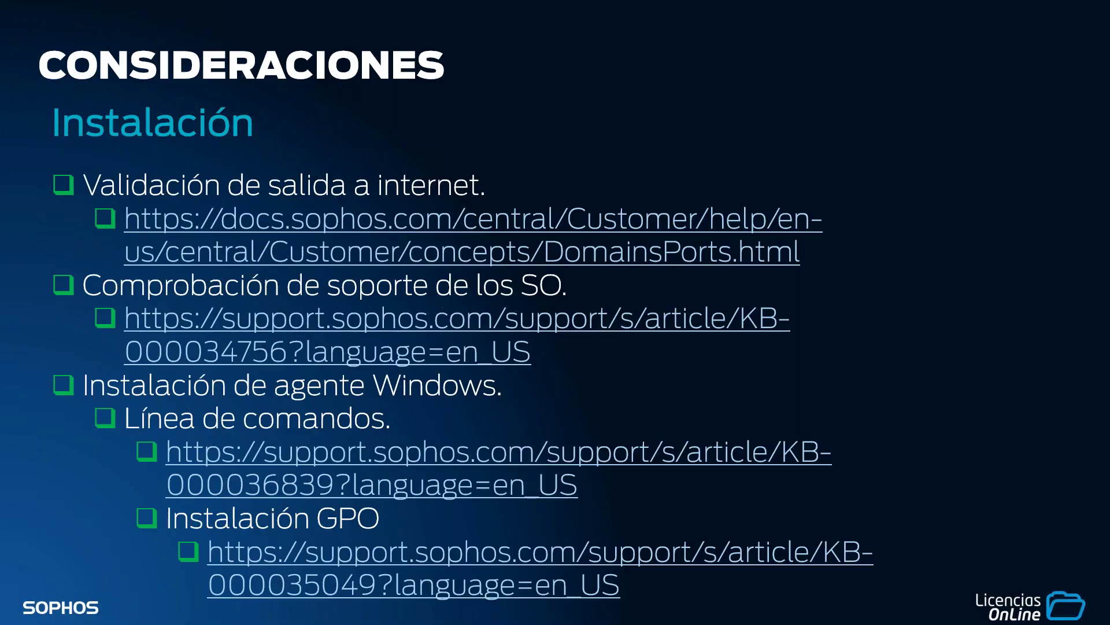
Step: Open the DomainsPorts.html link under Validación de salida a internet
{"action": "left_click", "coordinate": [334, 257]}
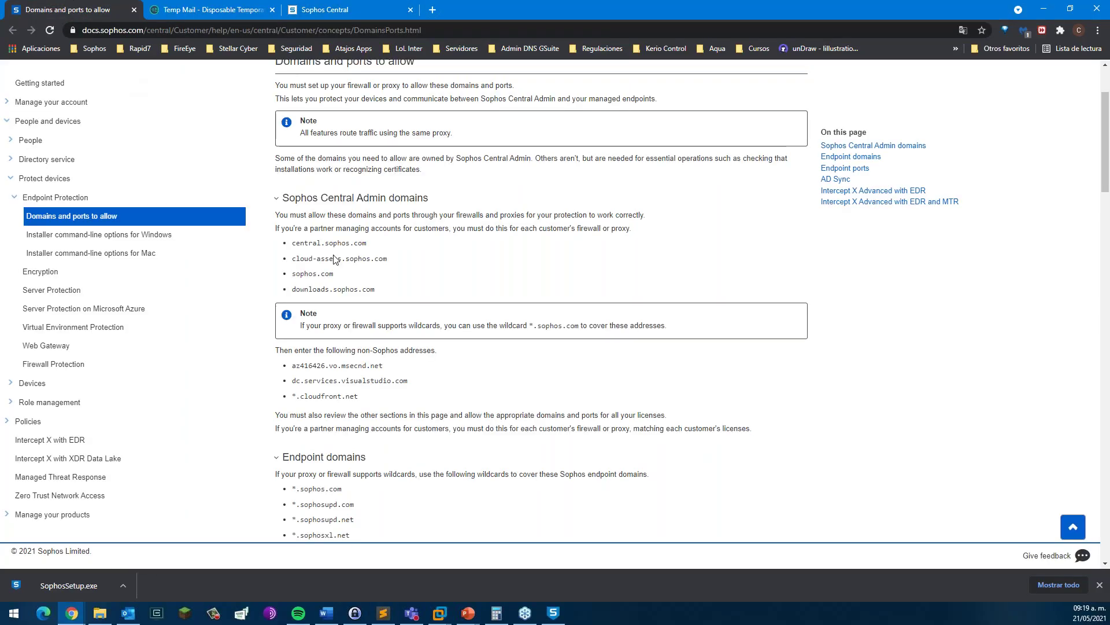
Step: Copy central.sophos.com from the docs and load it in Chrome inside the Windows 10 VM
{"action": "left_click_drag", "start_coordinate": [292, 243], "coordinate": [366, 243]}
{"action": "key", "text": "ctrl+c"}
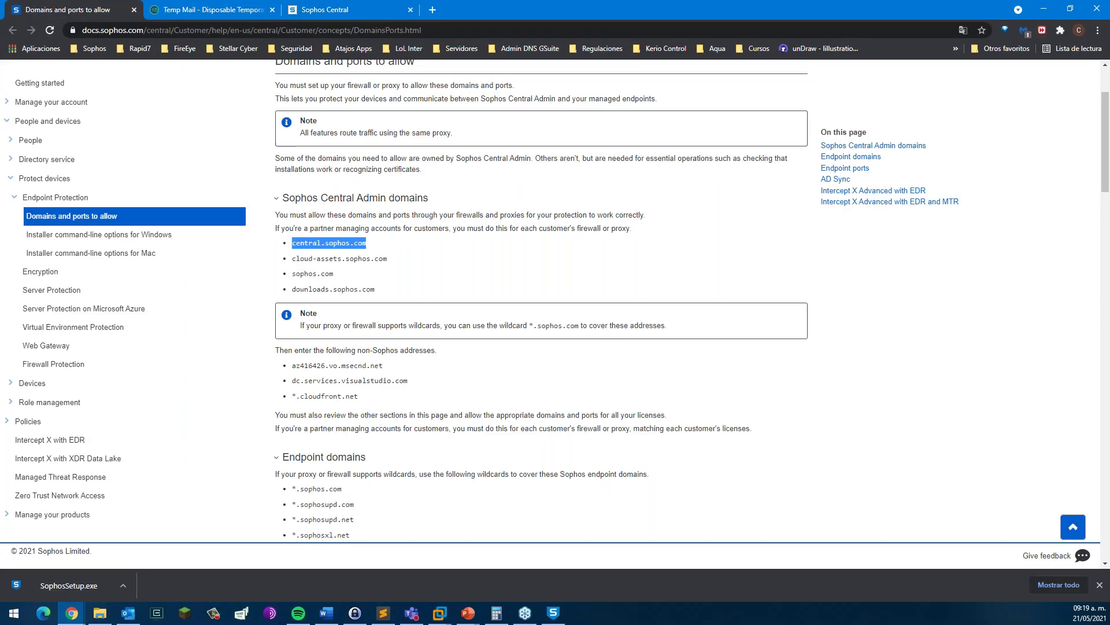
{"action": "left_click", "coordinate": [440, 612]}
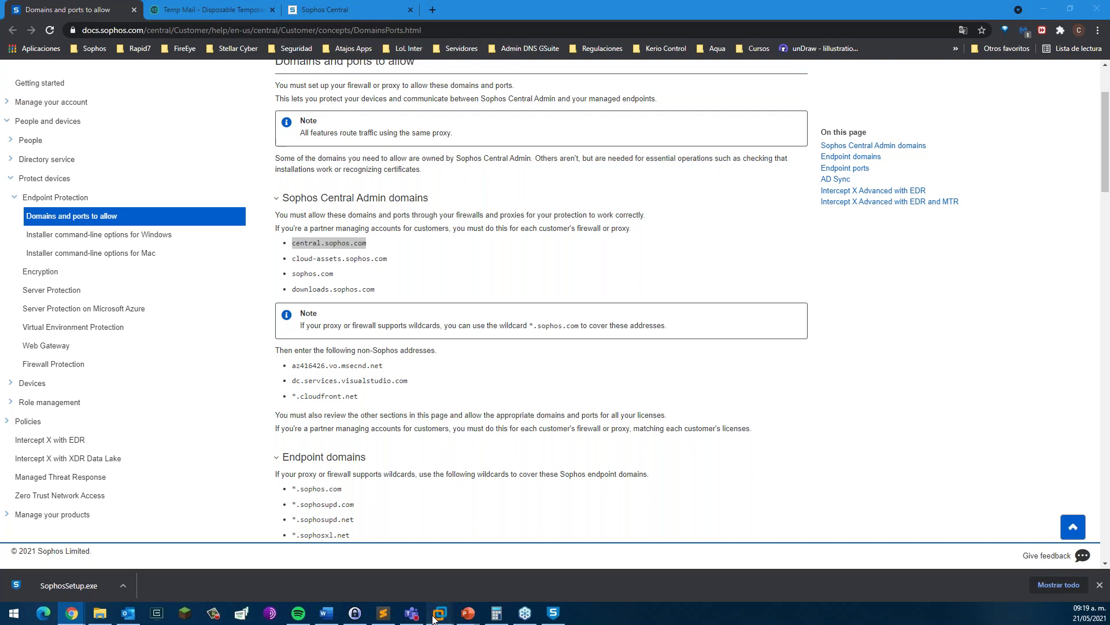
{"action": "left_click", "coordinate": [473, 549]}
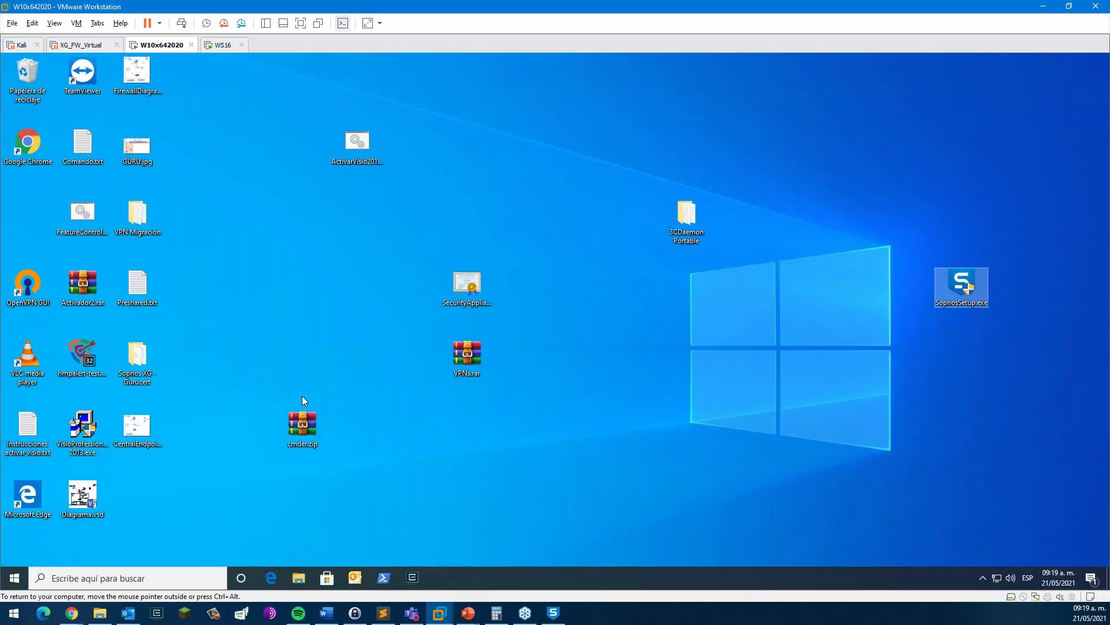
{"action": "left_click", "coordinate": [28, 144]}
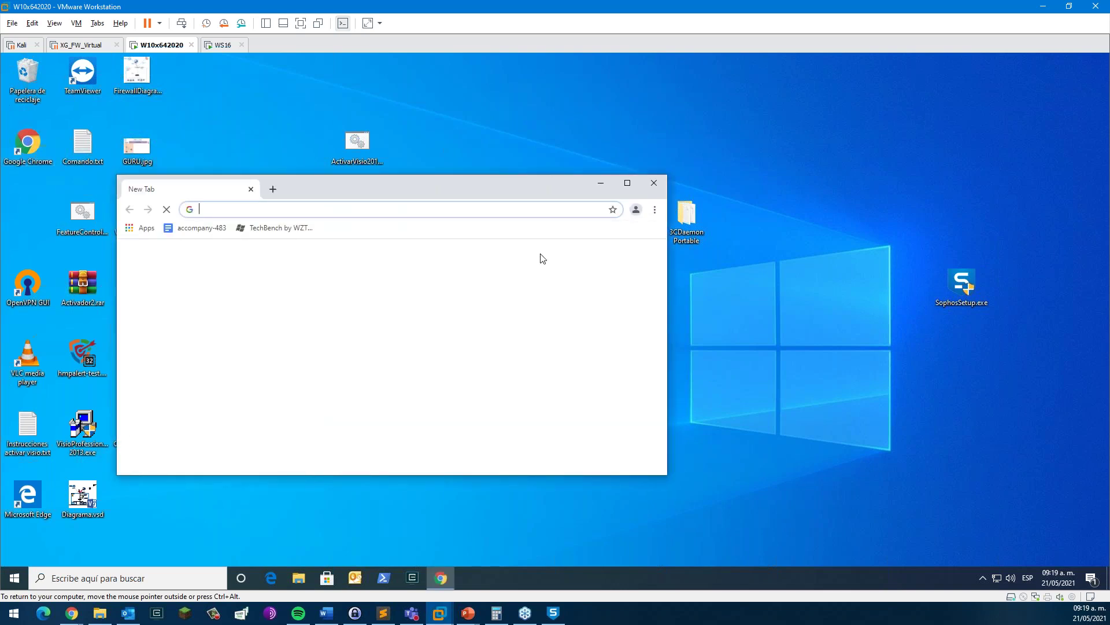
{"action": "left_click", "coordinate": [389, 210]}
{"action": "key", "text": "ctrl+v"}
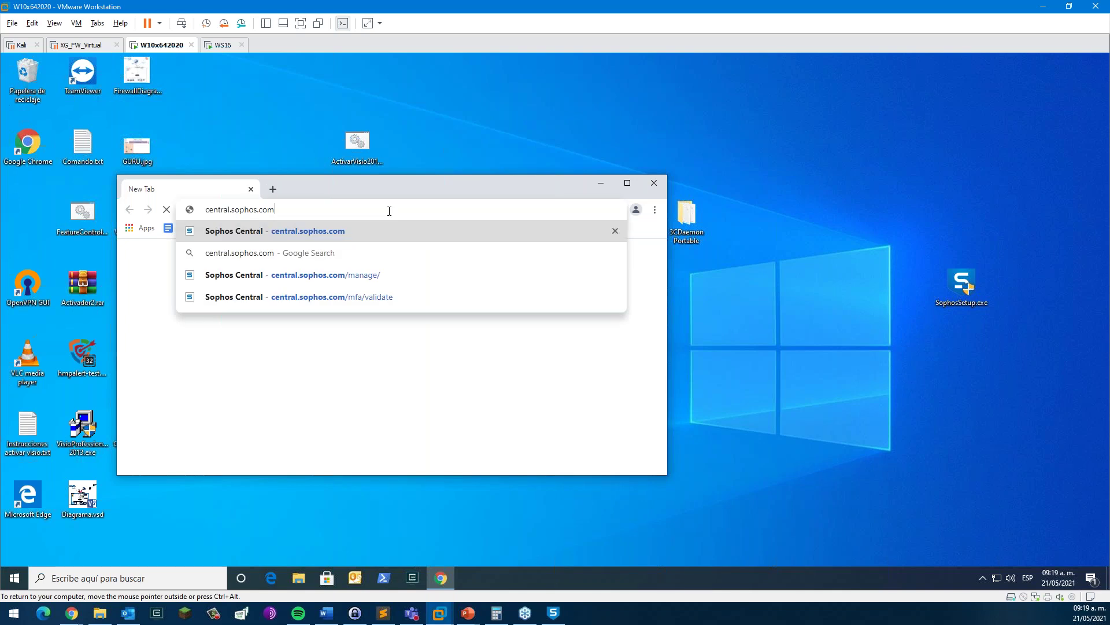
{"action": "key", "text": "Return"}
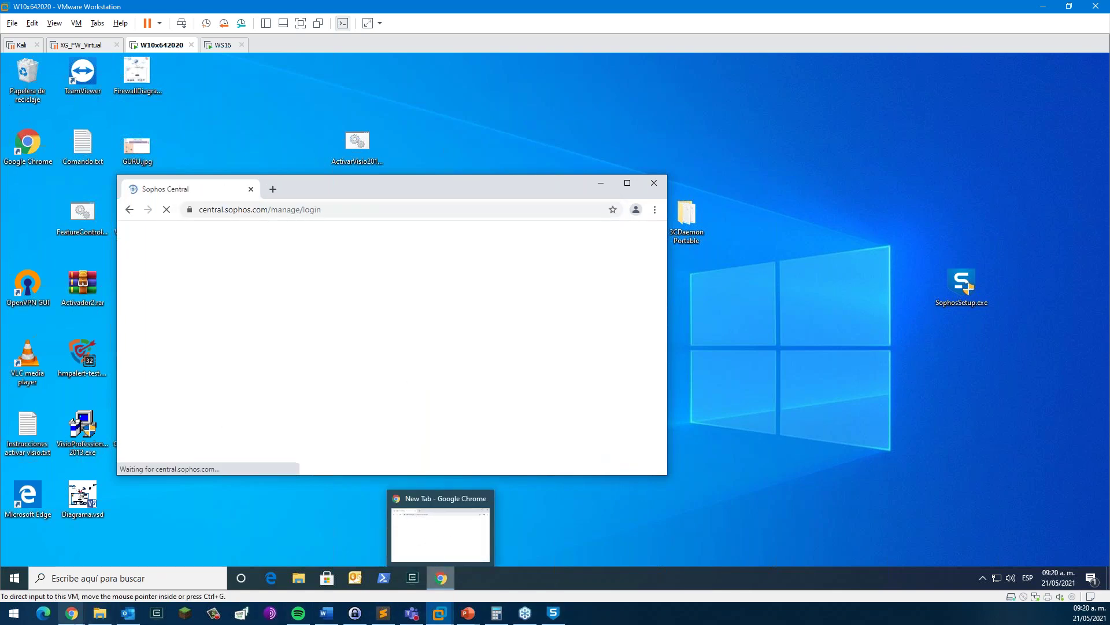
Step: Copy cloud-assets.sophos.com from the domains and ports page for the VM browser
{"action": "mouse_move", "coordinate": [72, 613]}
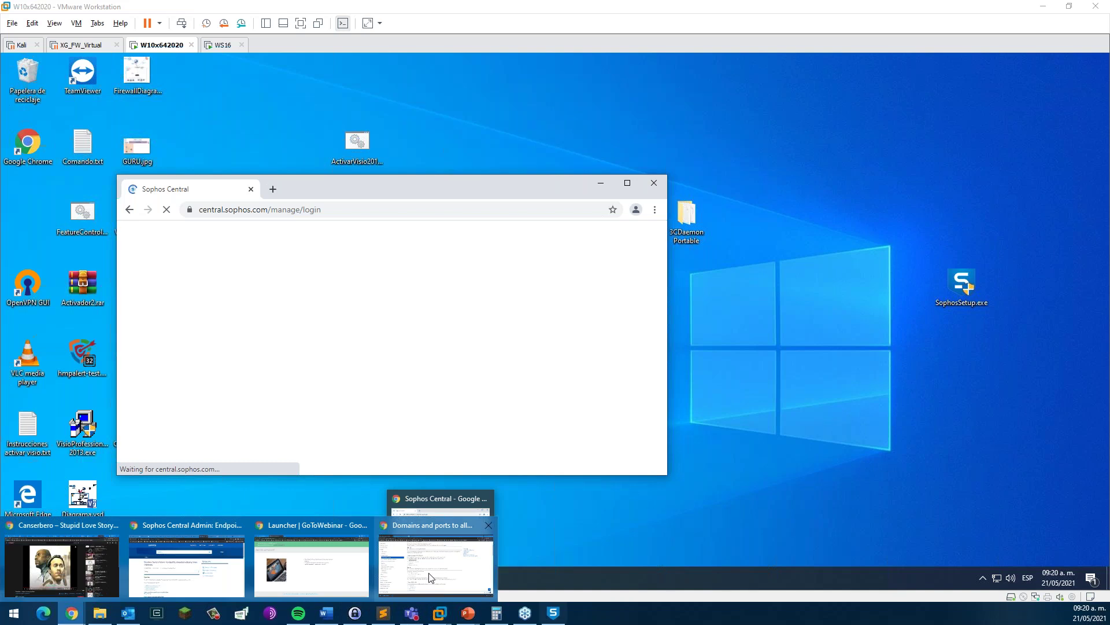
{"action": "left_click", "coordinate": [433, 558]}
{"action": "left_click_drag", "start_coordinate": [292, 259], "coordinate": [394, 261]}
{"action": "key", "text": "ctrl+c"}
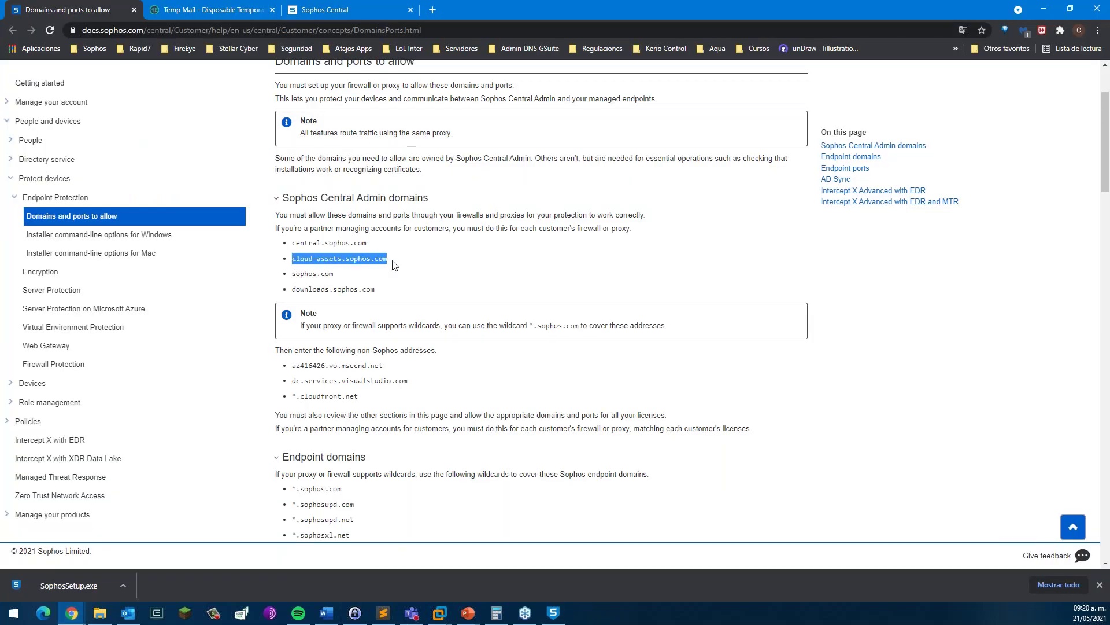
{"action": "left_click", "coordinate": [1044, 9]}
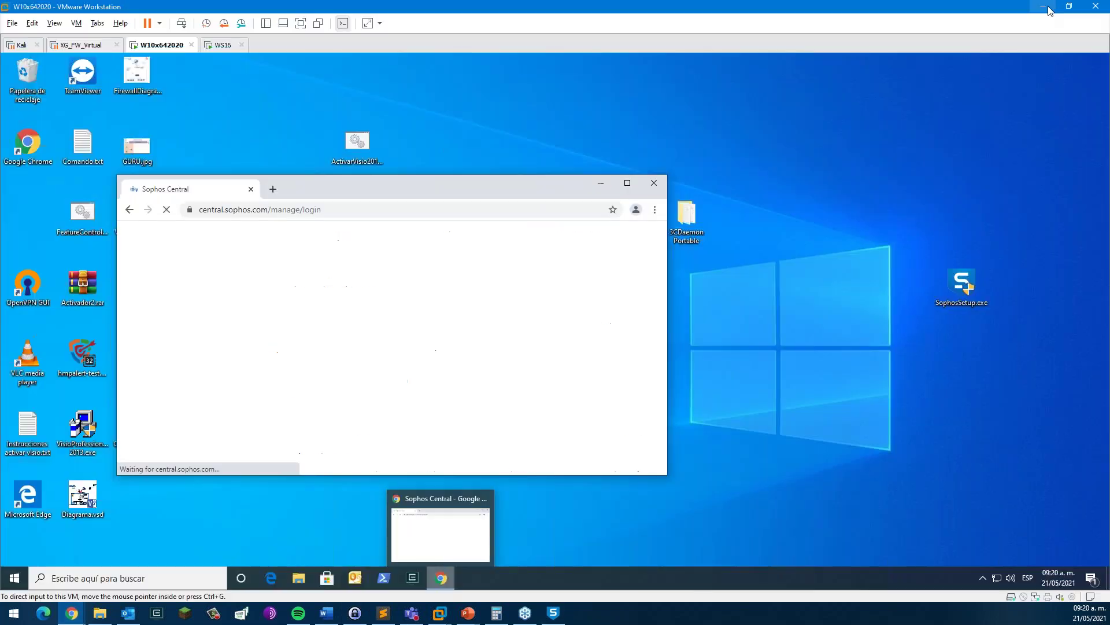
Step: Load cloud-assets.sophos.com in a new tab of the VM's Chrome
{"action": "left_click", "coordinate": [272, 193]}
{"action": "key", "text": "ctrl+v"}
{"action": "key", "text": "Return"}
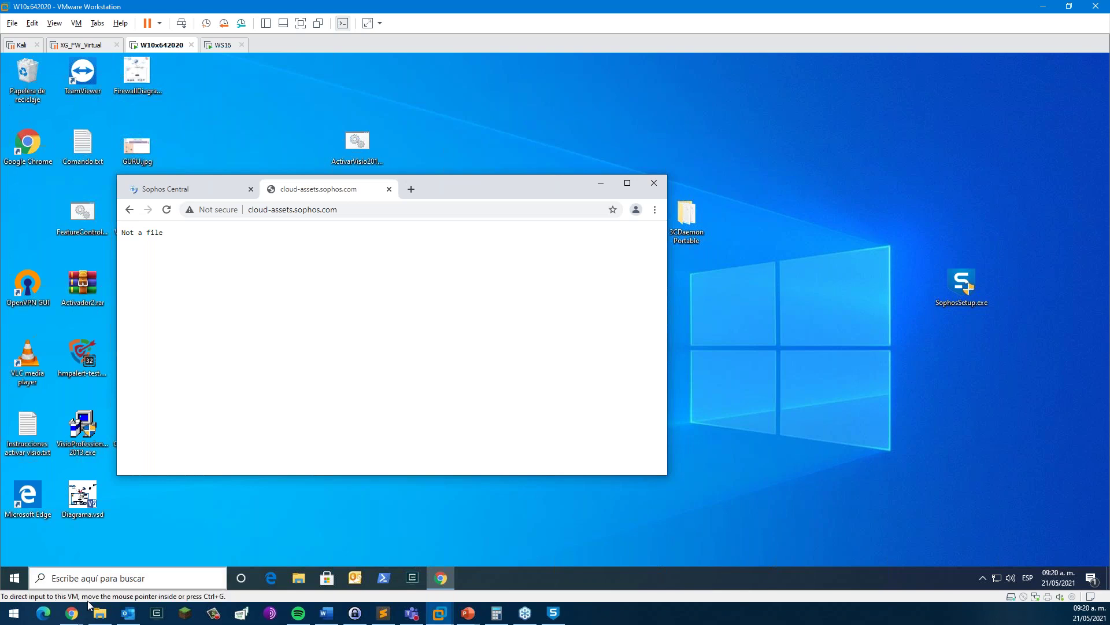
Step: Copy downloads.sophos.com from the docs and load it in another VM browser tab
{"action": "left_click", "coordinate": [73, 617]}
{"action": "left_click", "coordinate": [419, 566]}
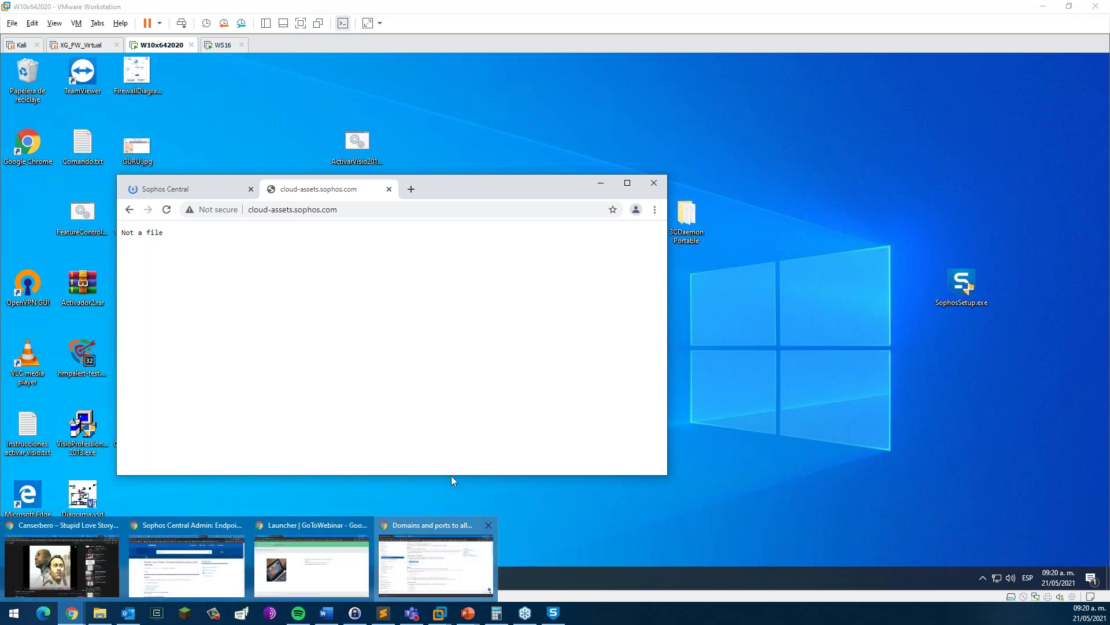
{"action": "left_click_drag", "start_coordinate": [292, 289], "coordinate": [393, 291]}
{"action": "key", "text": "ctrl+c"}
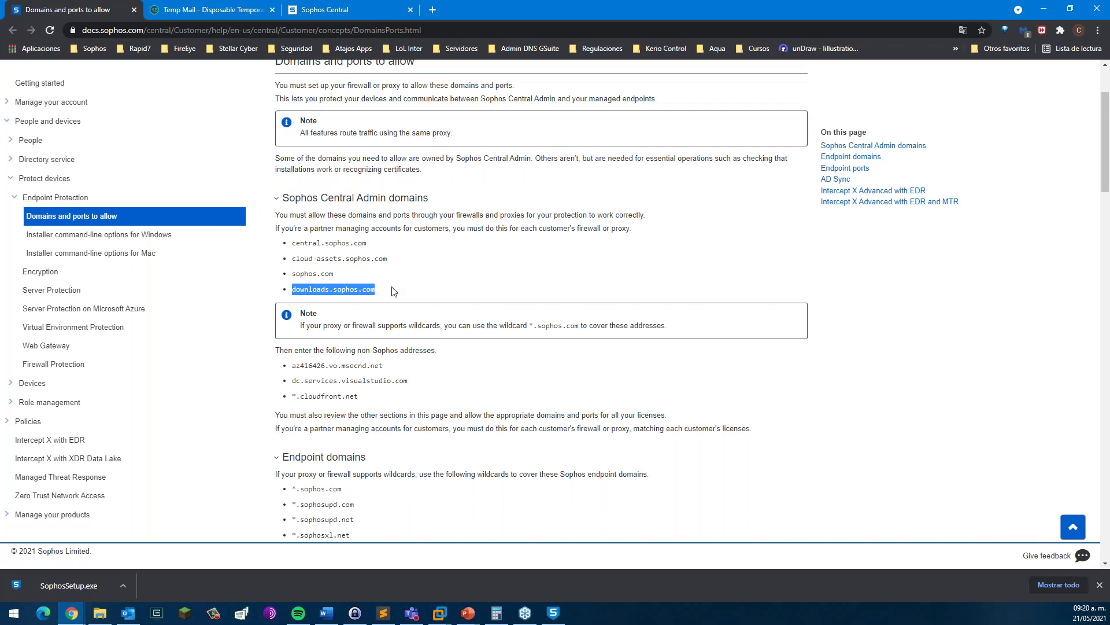
{"action": "left_click", "coordinate": [1043, 10]}
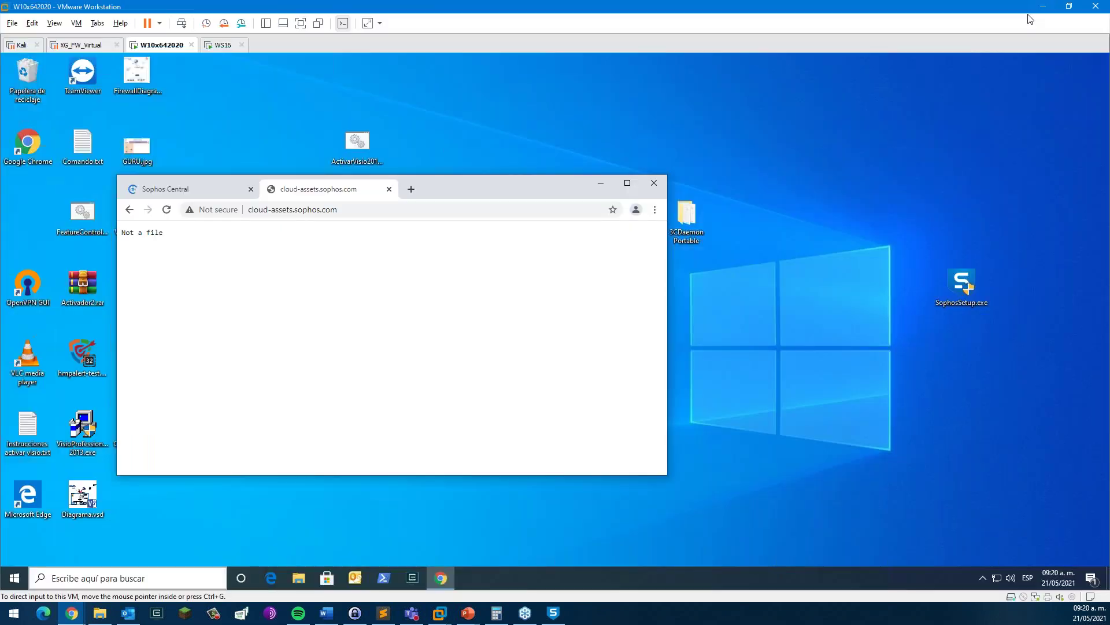
{"action": "left_click", "coordinate": [410, 188]}
{"action": "key", "text": "ctrl+v"}
{"action": "key", "text": "Return"}
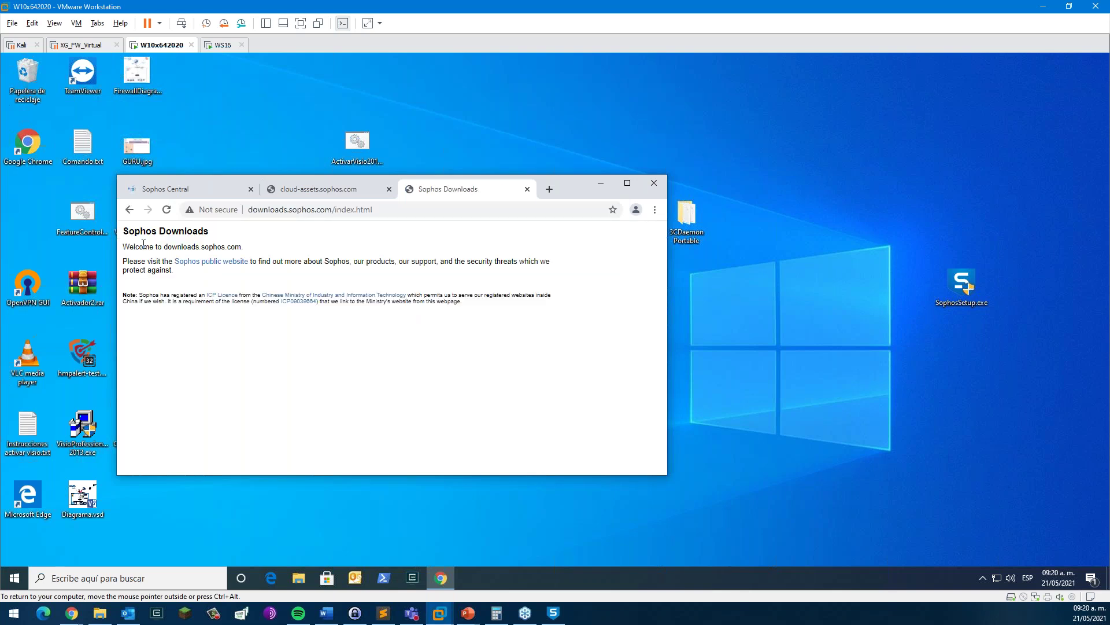
Step: Review the Sophos Downloads and cloud-assets pages, then minimize the VM browser
{"action": "left_click_drag", "start_coordinate": [123, 230], "coordinate": [280, 283]}
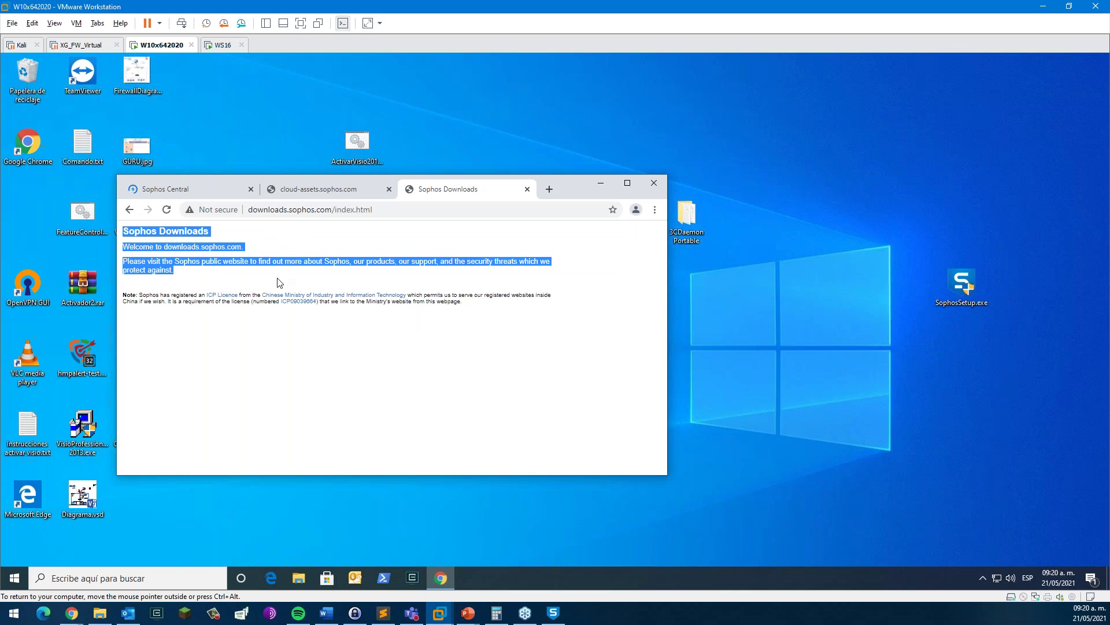
{"action": "left_click", "coordinate": [315, 195]}
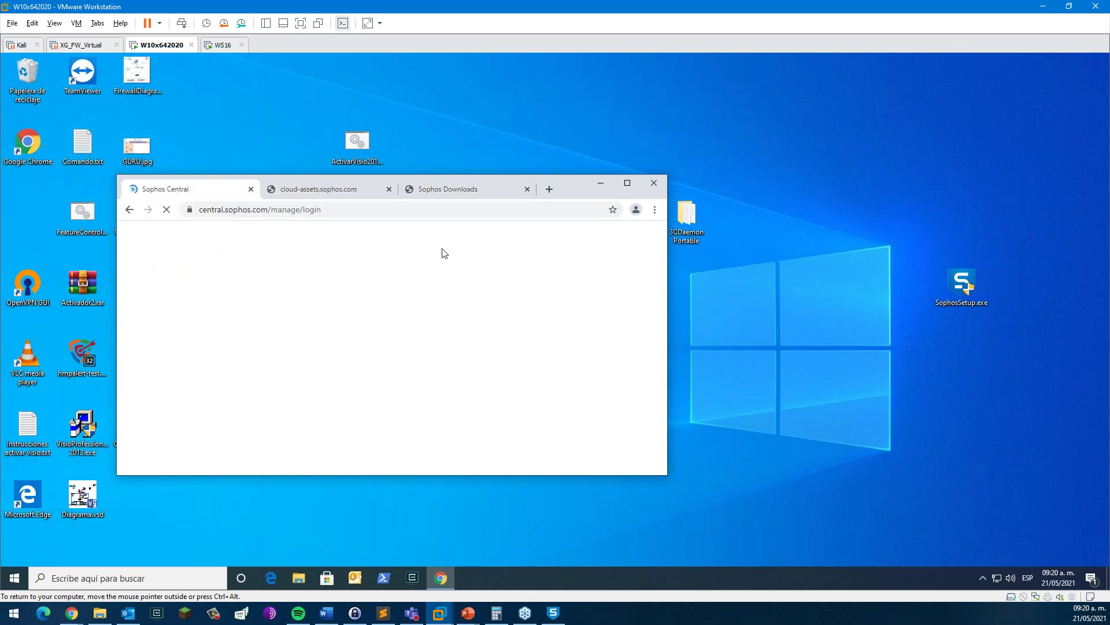
{"action": "left_click", "coordinate": [627, 183]}
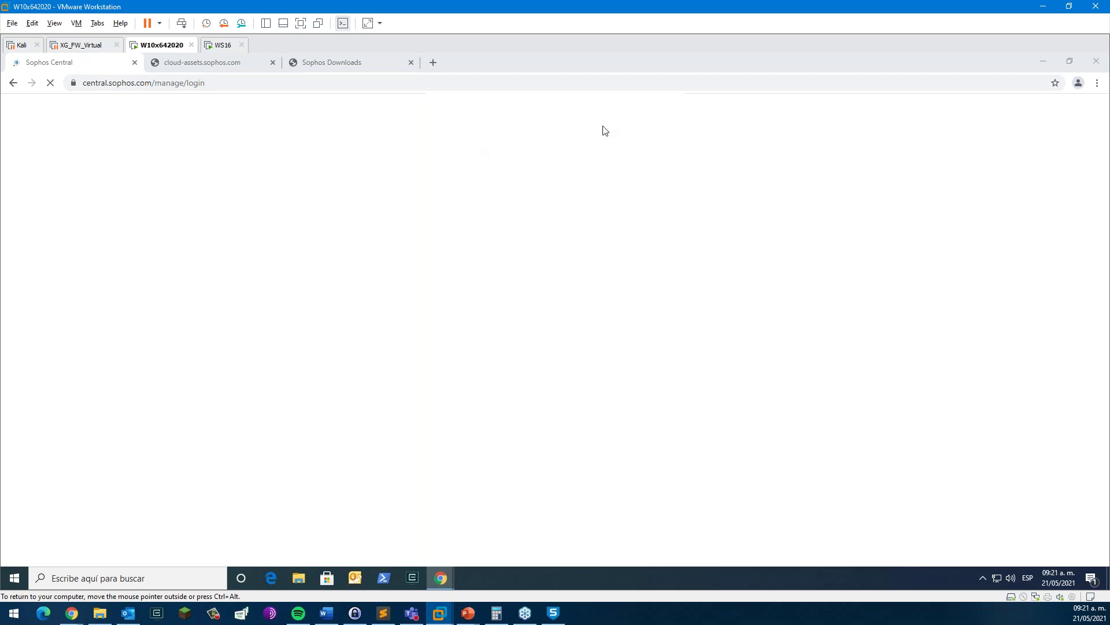
{"action": "left_click", "coordinate": [1044, 63]}
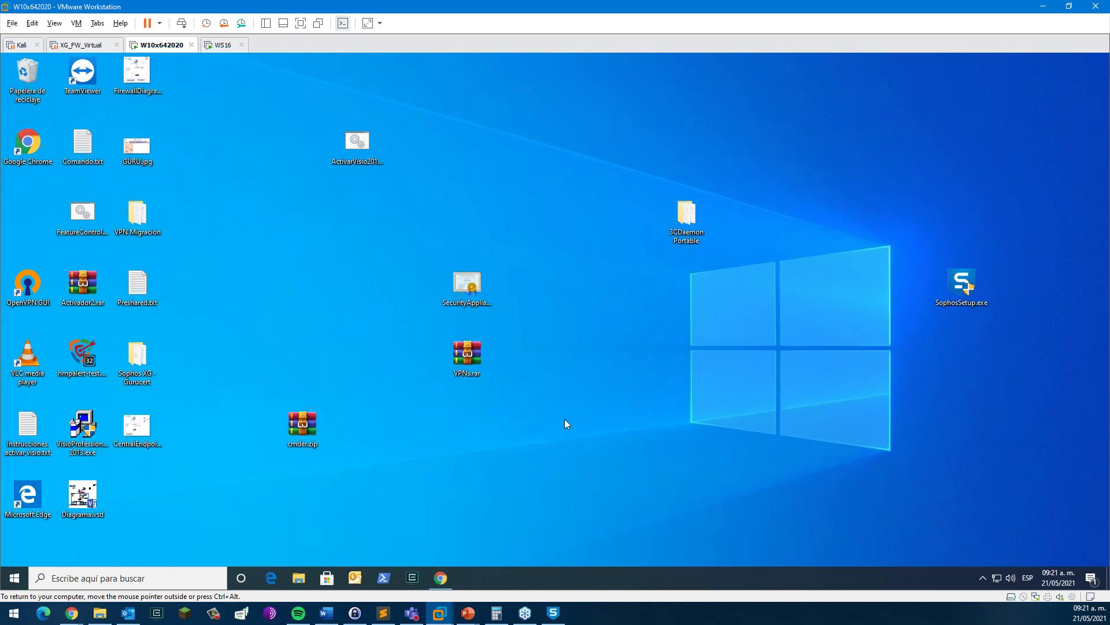
Step: Open Control Panel's Sistema y seguridad, then search 'update' to open Windows Update settings
{"action": "key", "text": "super+r"}
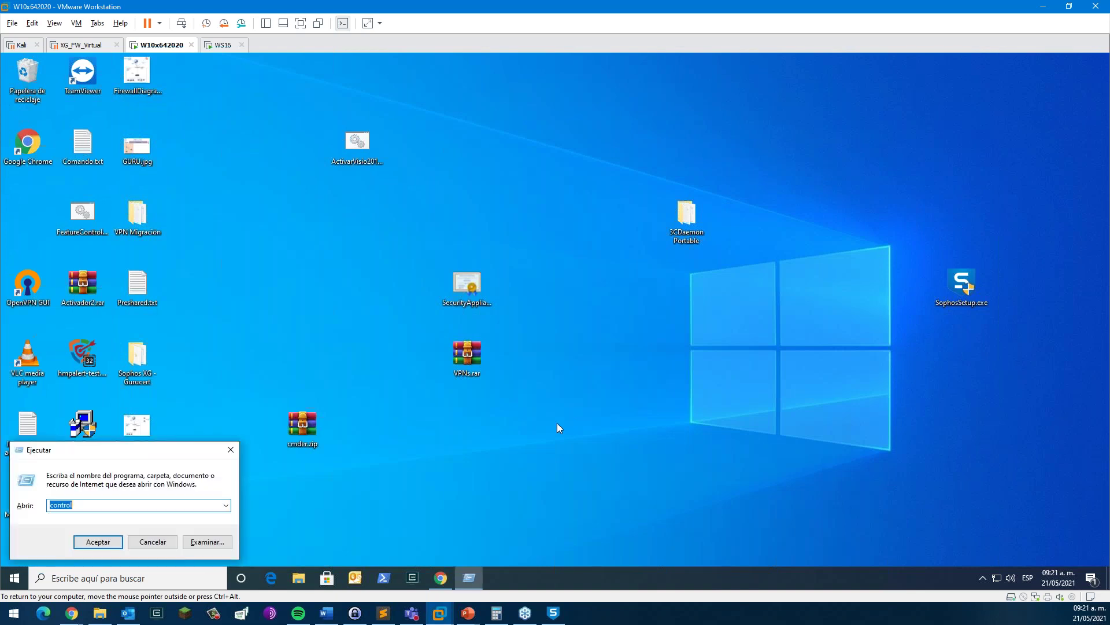
{"action": "key", "text": "Return"}
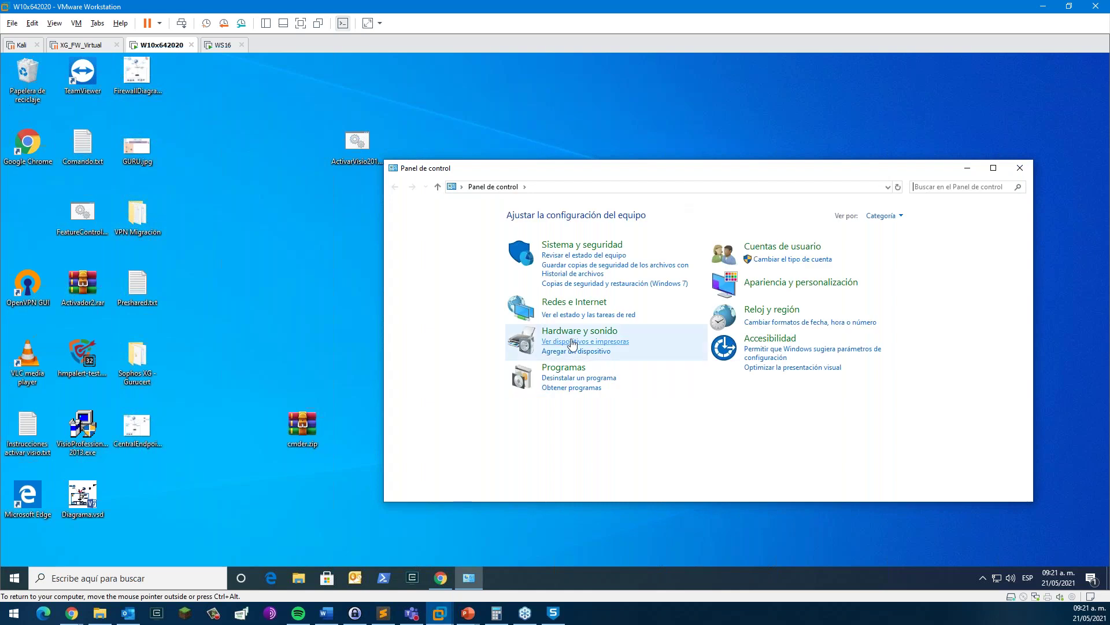
{"action": "left_click", "coordinate": [573, 248]}
{"action": "scroll", "coordinate": [567, 405], "scroll_direction": "down", "scroll_amount": 2}
{"action": "scroll", "coordinate": [567, 405], "scroll_direction": "up", "scroll_amount": 2}
{"action": "key", "text": "super"}
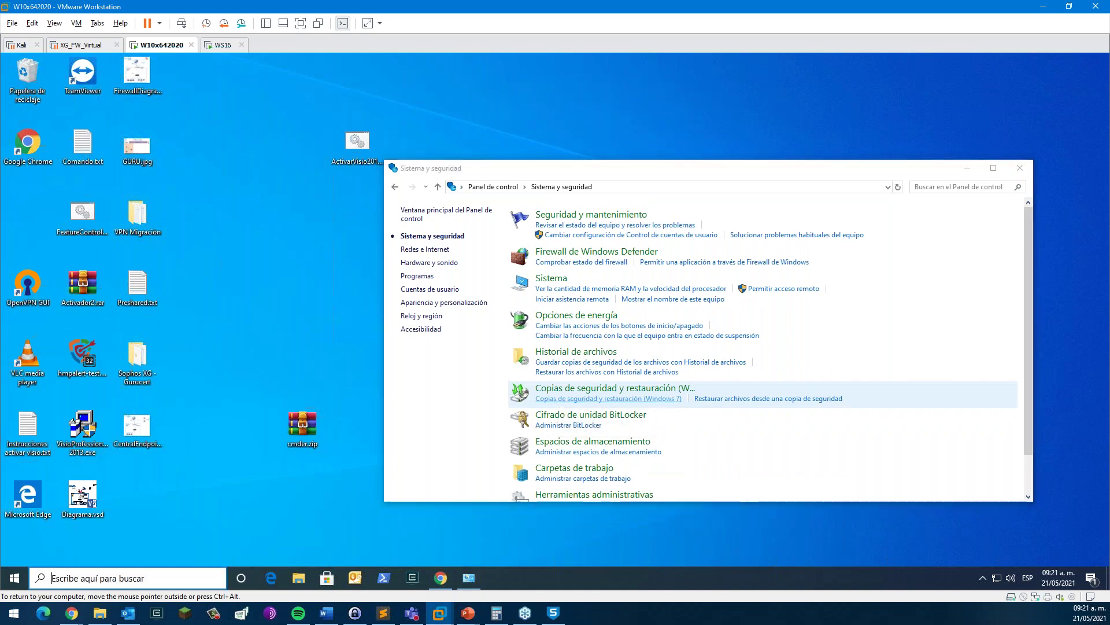
{"action": "type", "text": "u"}
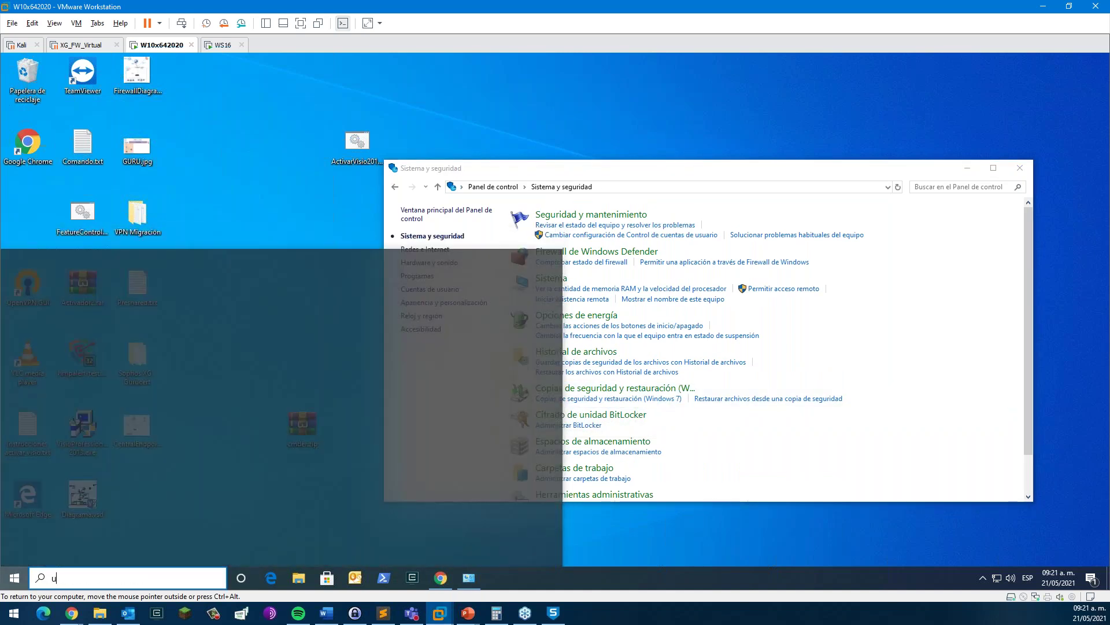
{"action": "type", "text": "pdate"}
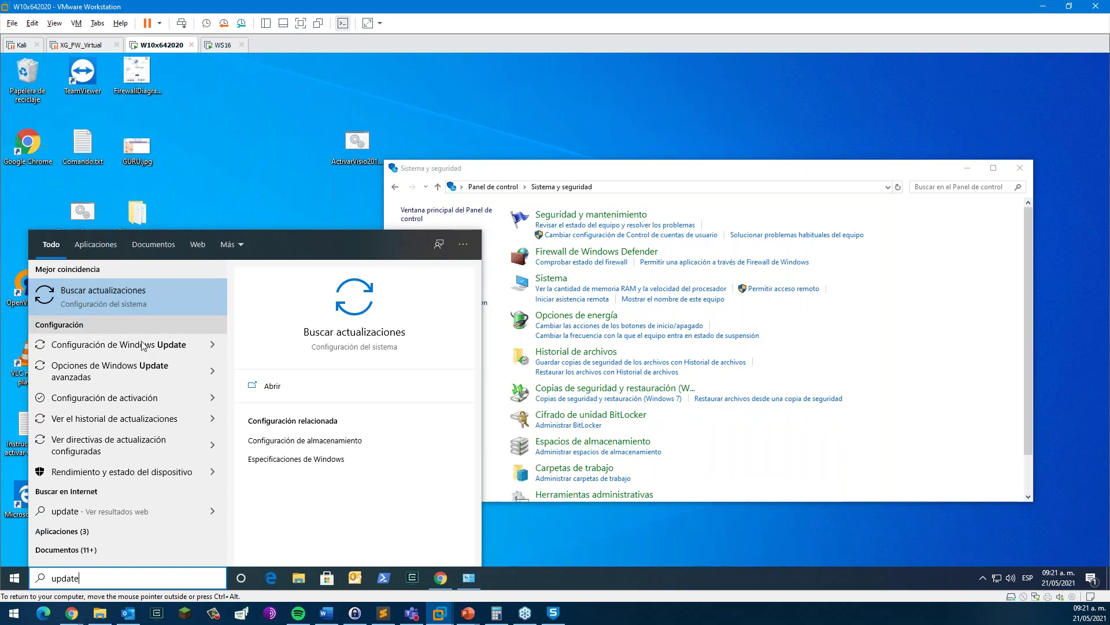
{"action": "left_click", "coordinate": [141, 344]}
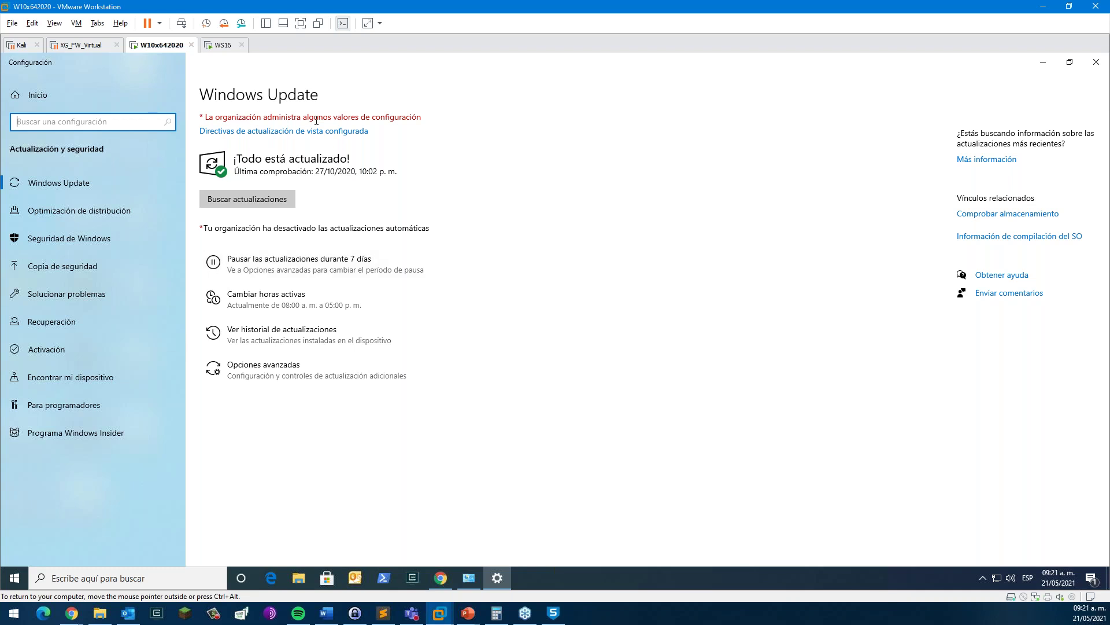
Step: Highlight the organization-managed updates notice, then switch to the WS16 server VM
{"action": "left_click_drag", "start_coordinate": [209, 117], "coordinate": [423, 110]}
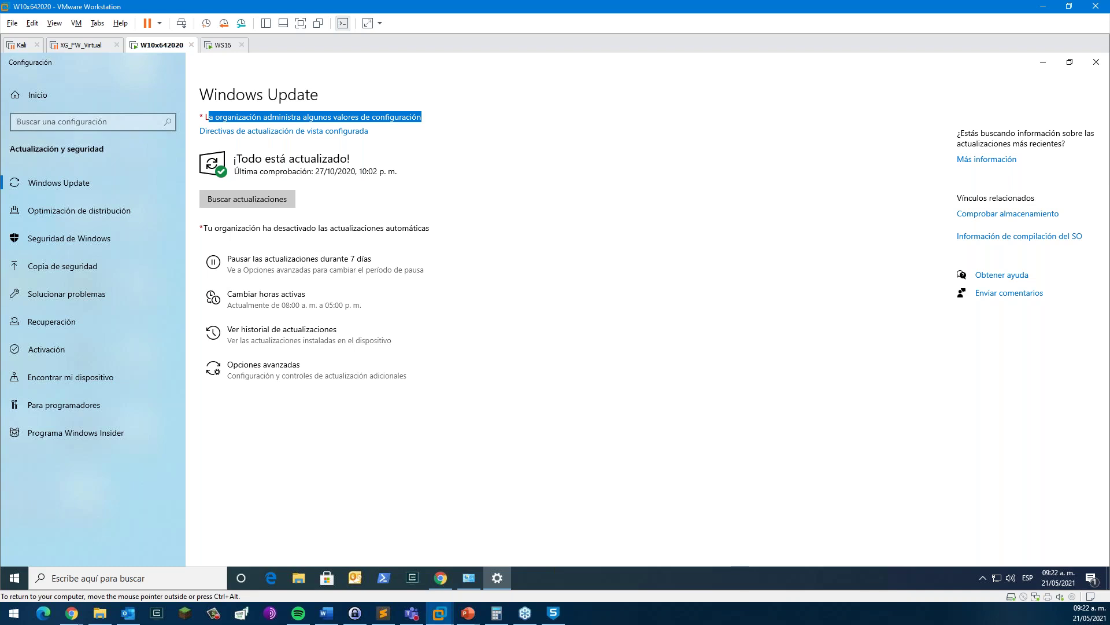
{"action": "left_click", "coordinate": [216, 45]}
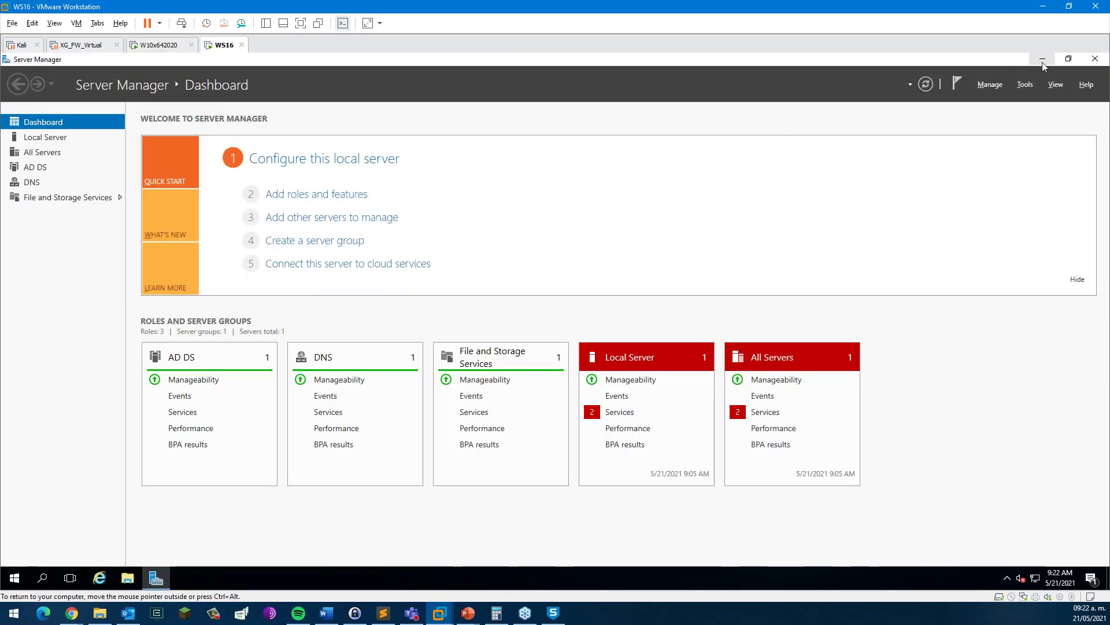
Step: Minimize Server Manager on WS16 and check its hidden notification-area icons
{"action": "left_click", "coordinate": [1042, 59]}
{"action": "left_click", "coordinate": [1007, 578]}
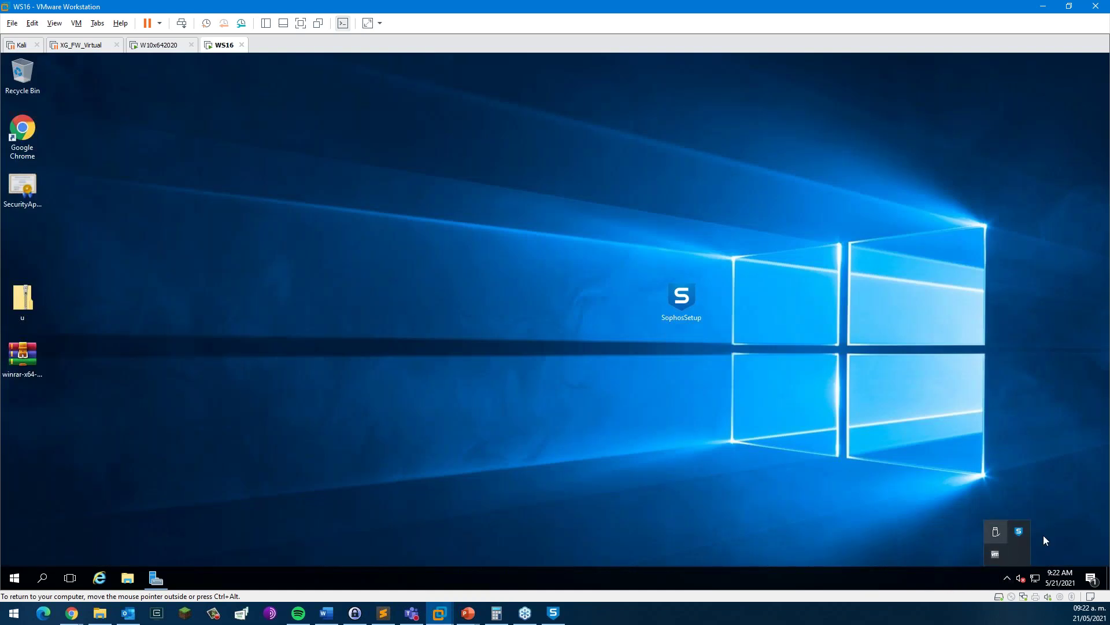
{"action": "left_click", "coordinate": [421, 538]}
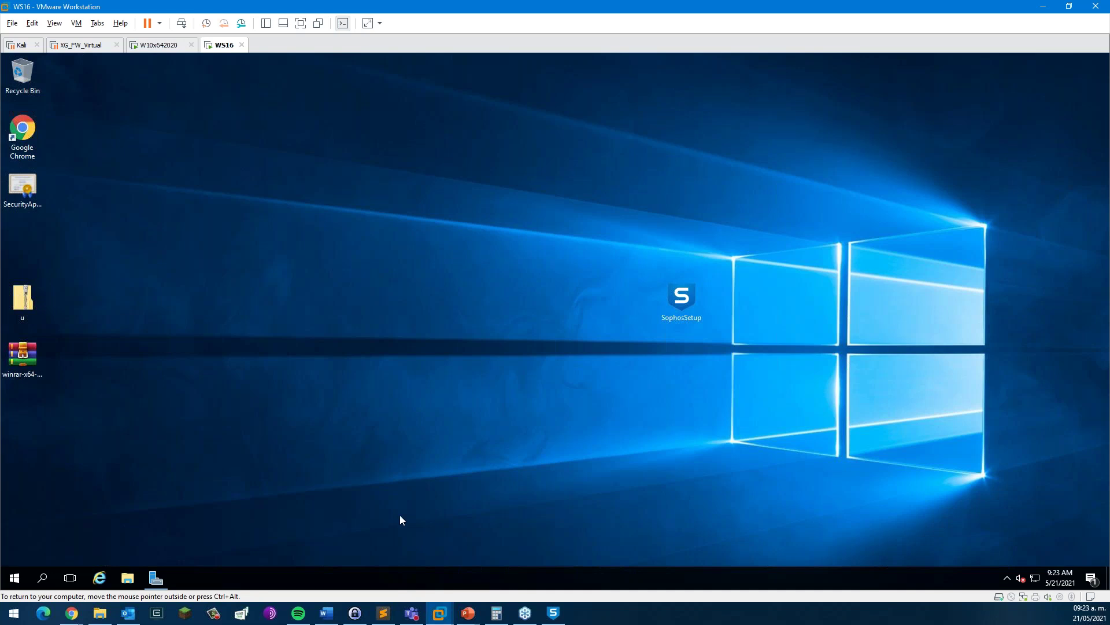
Step: On the Windows 10 VM, close Windows Update settings and the Sistema y seguridad window
{"action": "left_click", "coordinate": [147, 50]}
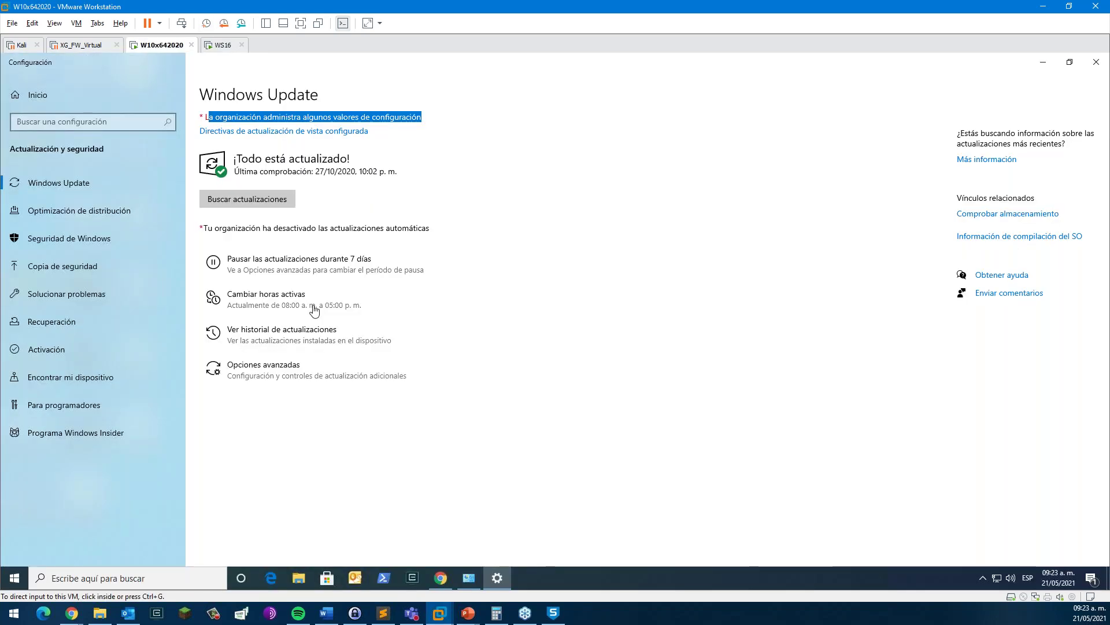
{"action": "left_click", "coordinate": [1095, 62]}
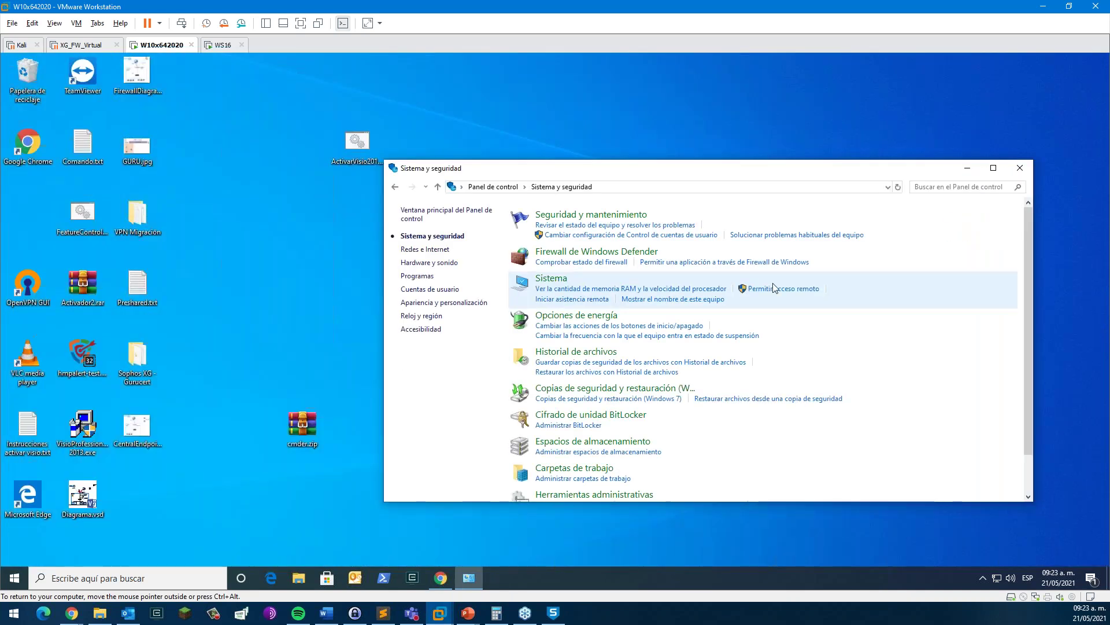
{"action": "left_click", "coordinate": [1020, 167]}
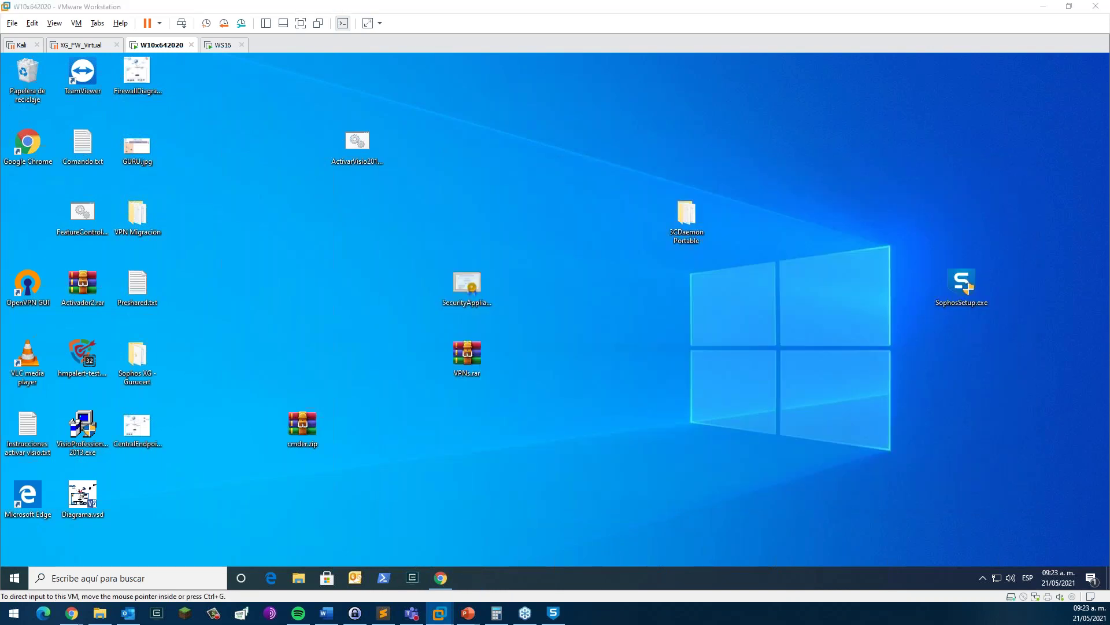
Step: Switch from the VM to the CONSIDERACIONES presentation slide
{"action": "key", "text": "alt+Tab"}
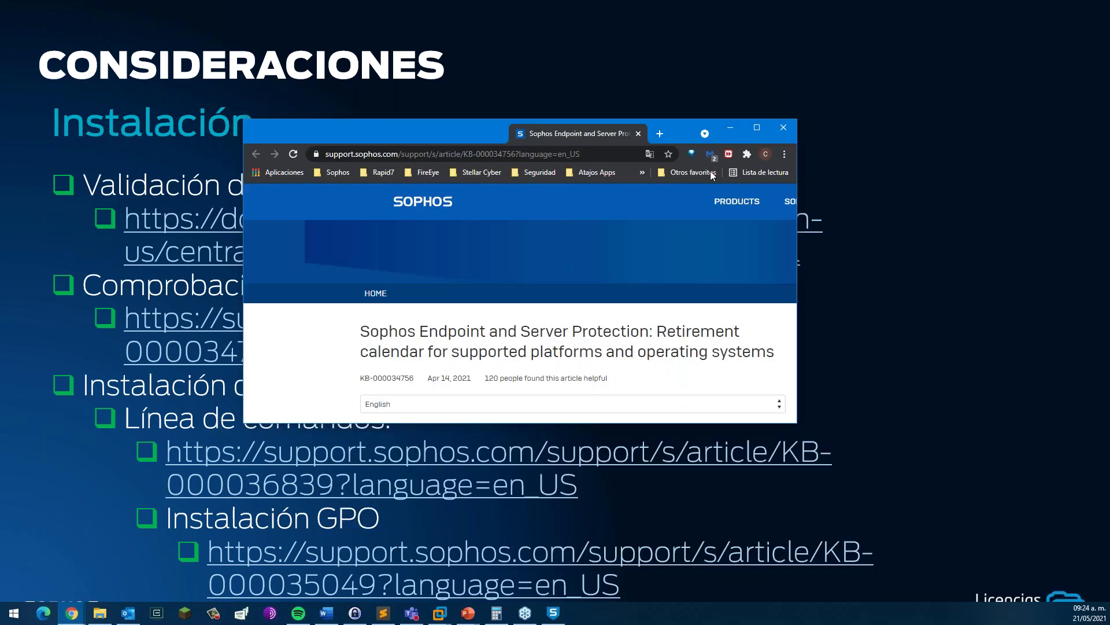
Step: Maximize article KB-000034756 and scroll to the Windows table's Retirement column and Server 2008 R2 row
{"action": "key", "text": "super+Up"}
{"action": "scroll", "coordinate": [439, 330], "scroll_direction": "down", "scroll_amount": 3}
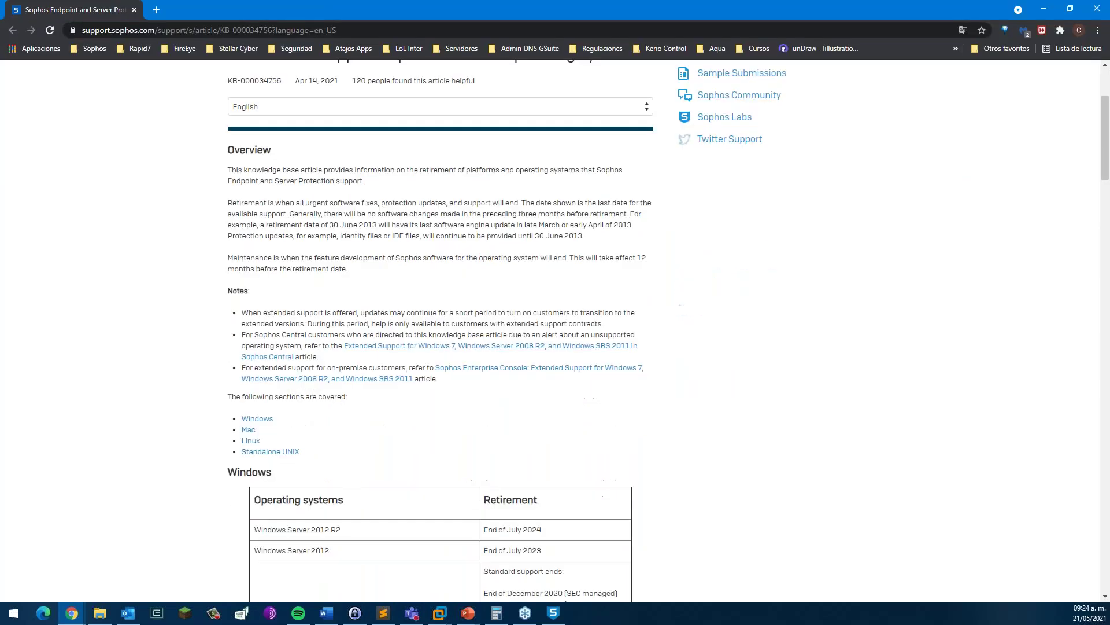
{"action": "scroll", "coordinate": [439, 330], "scroll_direction": "down", "scroll_amount": 2}
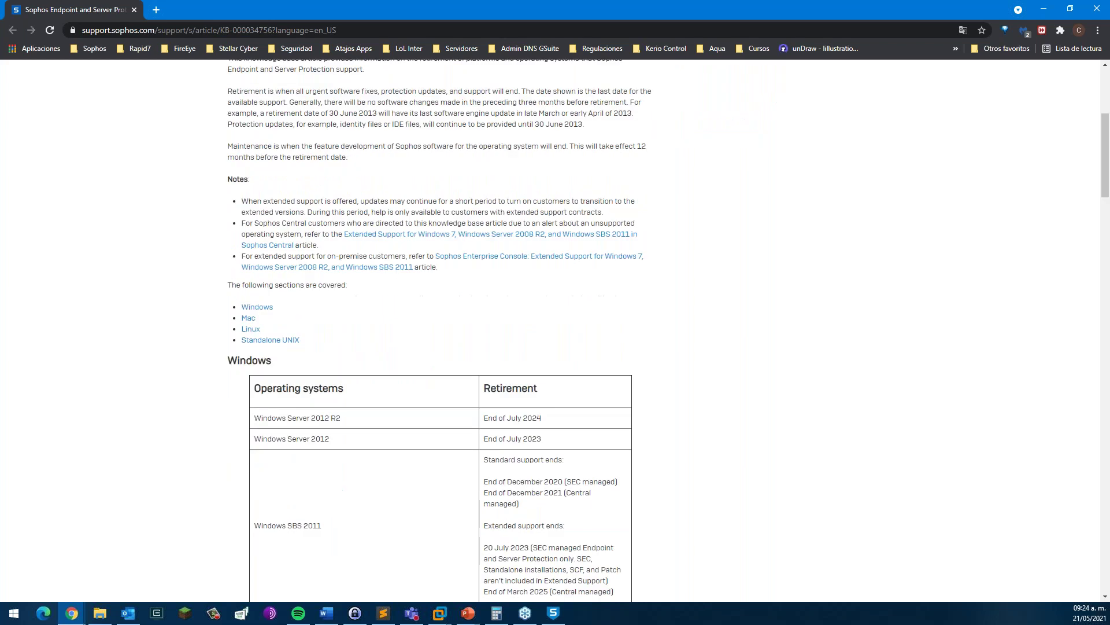
{"action": "scroll", "coordinate": [138, 92], "scroll_direction": "down", "scroll_amount": 1}
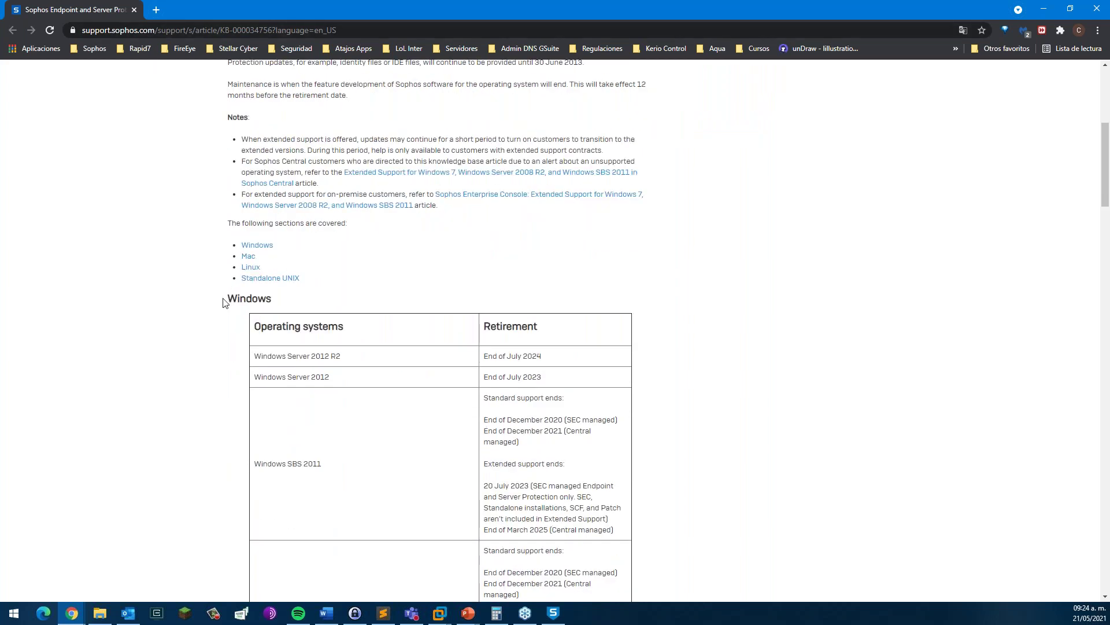
{"action": "left_click_drag", "start_coordinate": [218, 300], "coordinate": [277, 300]}
{"action": "left_click_drag", "start_coordinate": [483, 326], "coordinate": [542, 331]}
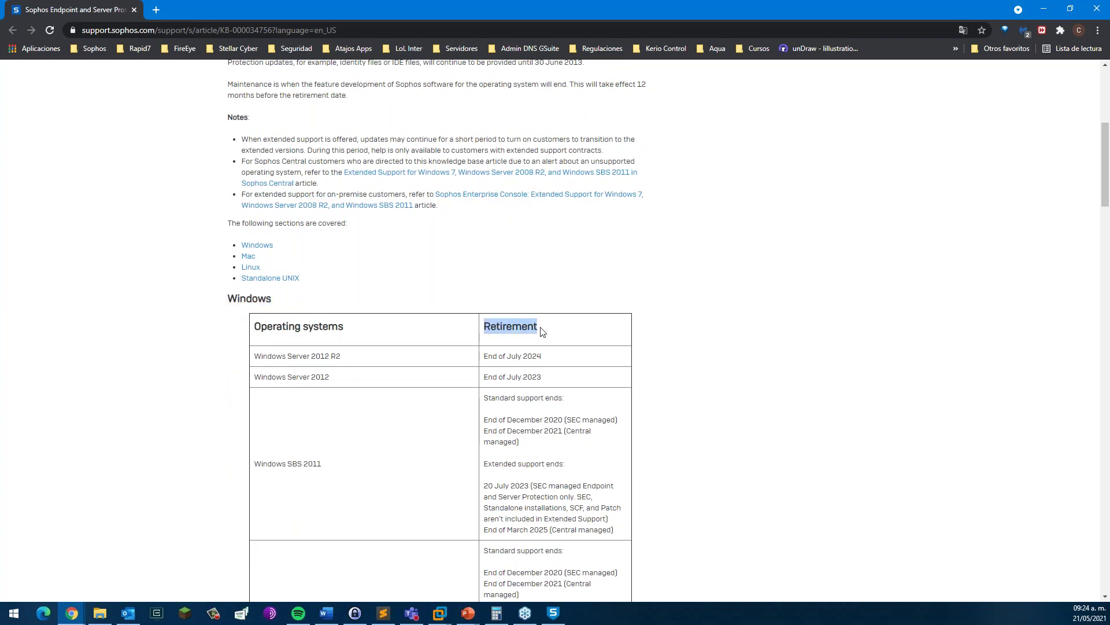
{"action": "scroll", "coordinate": [543, 332], "scroll_direction": "down", "scroll_amount": 2}
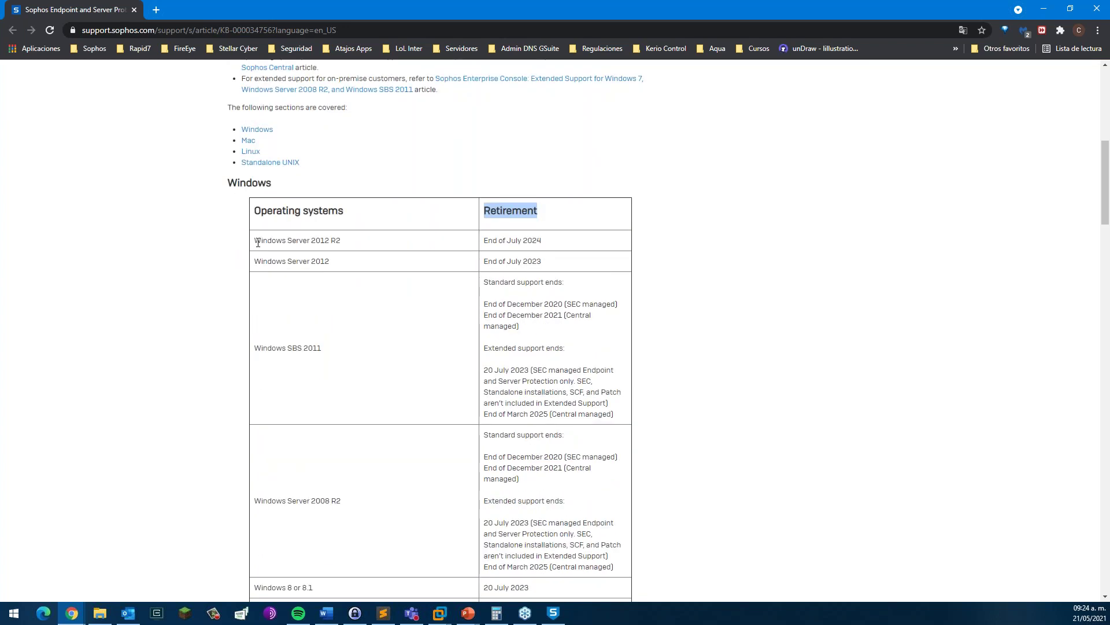
{"action": "scroll", "coordinate": [314, 340], "scroll_direction": "down", "scroll_amount": 1}
{"action": "scroll", "coordinate": [314, 340], "scroll_direction": "down", "scroll_amount": 2}
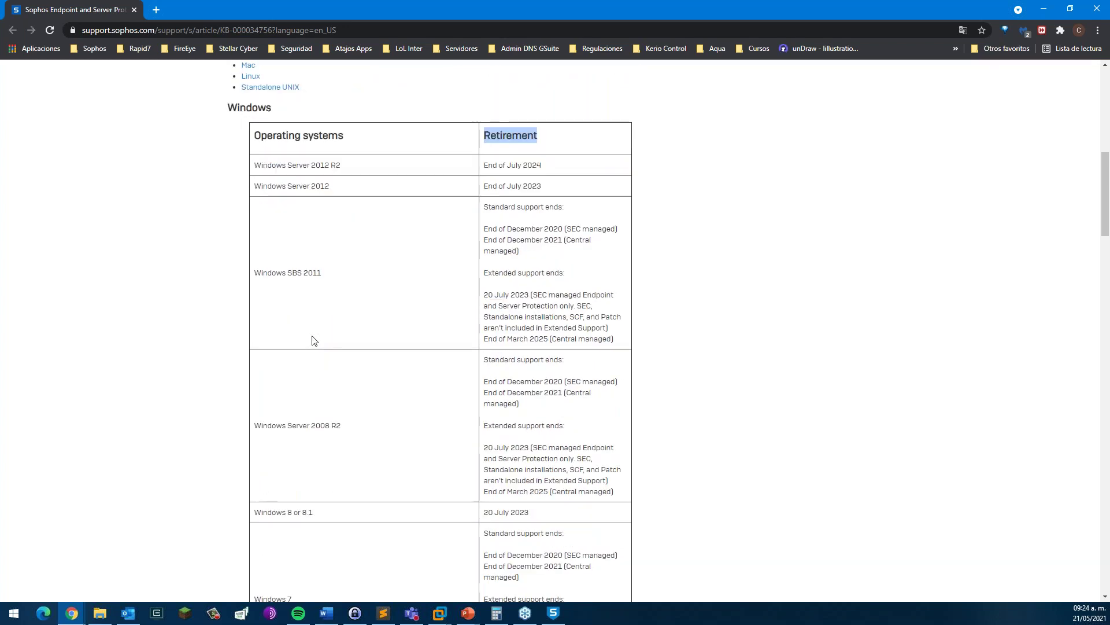
{"action": "left_click_drag", "start_coordinate": [288, 385], "coordinate": [341, 386]}
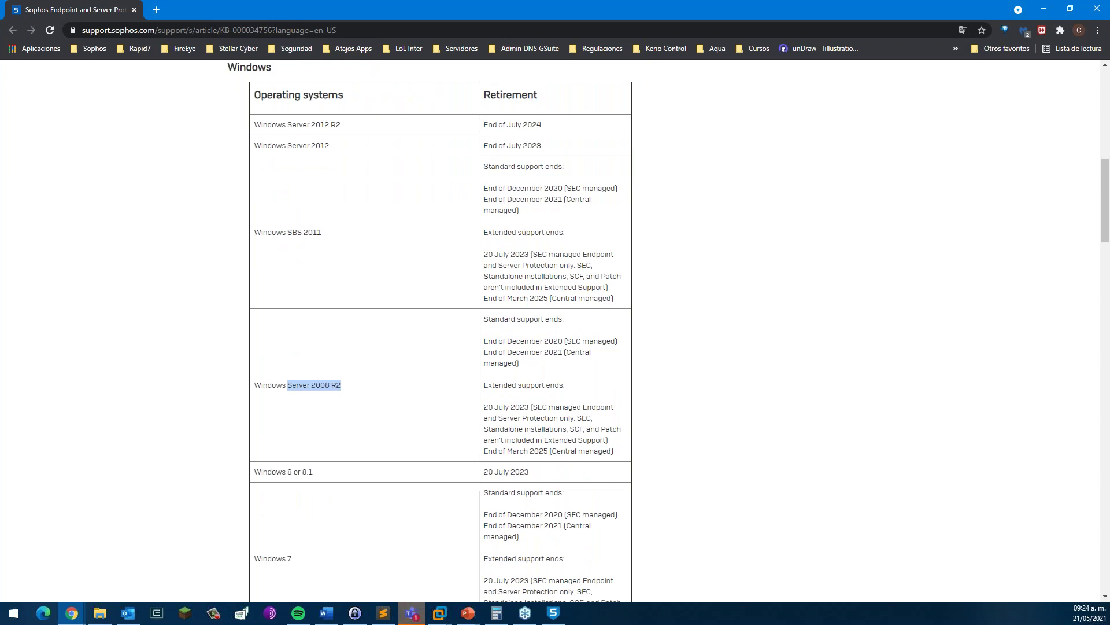
Step: Highlight the Server 2008 R2 standard and extended support ends, including 20 July 2023
{"action": "left_click", "coordinate": [487, 322]}
{"action": "left_click_drag", "start_coordinate": [488, 322], "coordinate": [562, 351]}
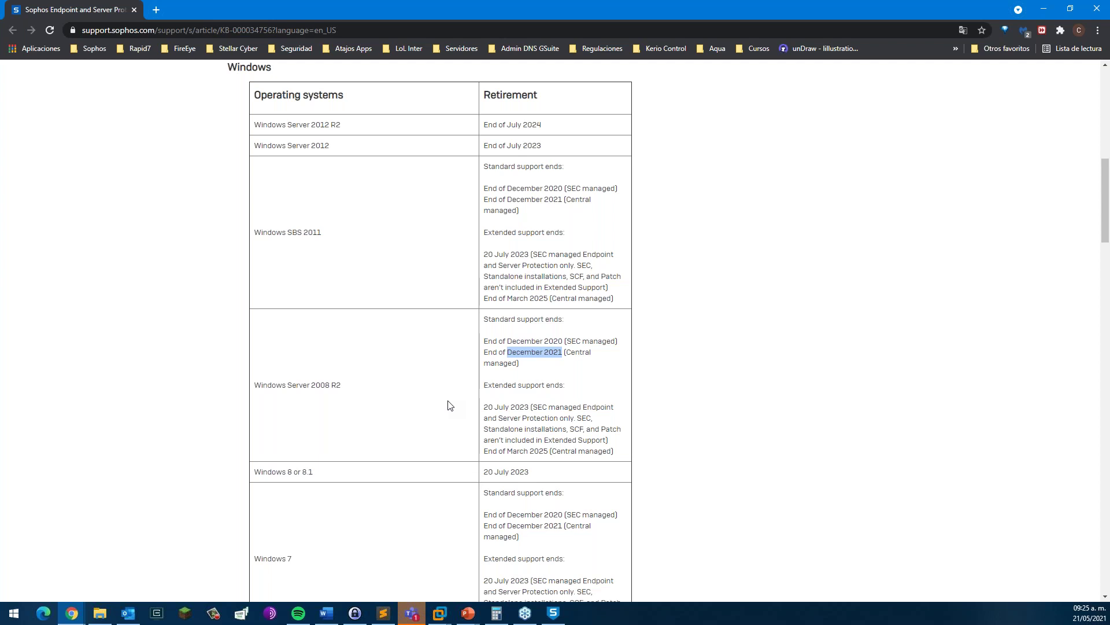
{"action": "left_click_drag", "start_coordinate": [492, 384], "coordinate": [551, 386]}
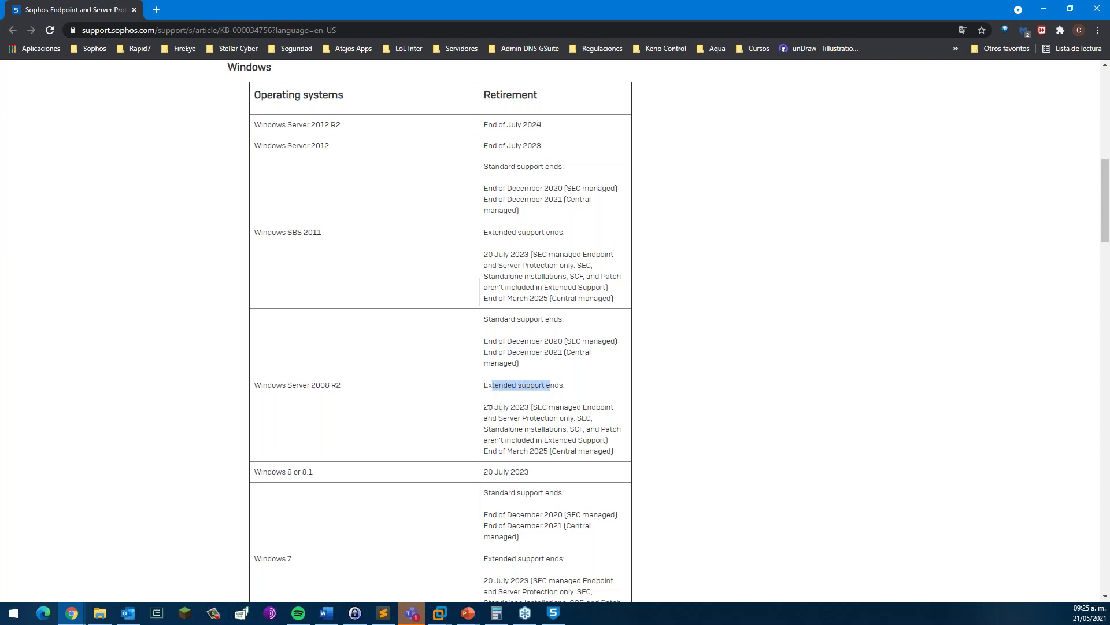
{"action": "left_click_drag", "start_coordinate": [486, 407], "coordinate": [529, 410]}
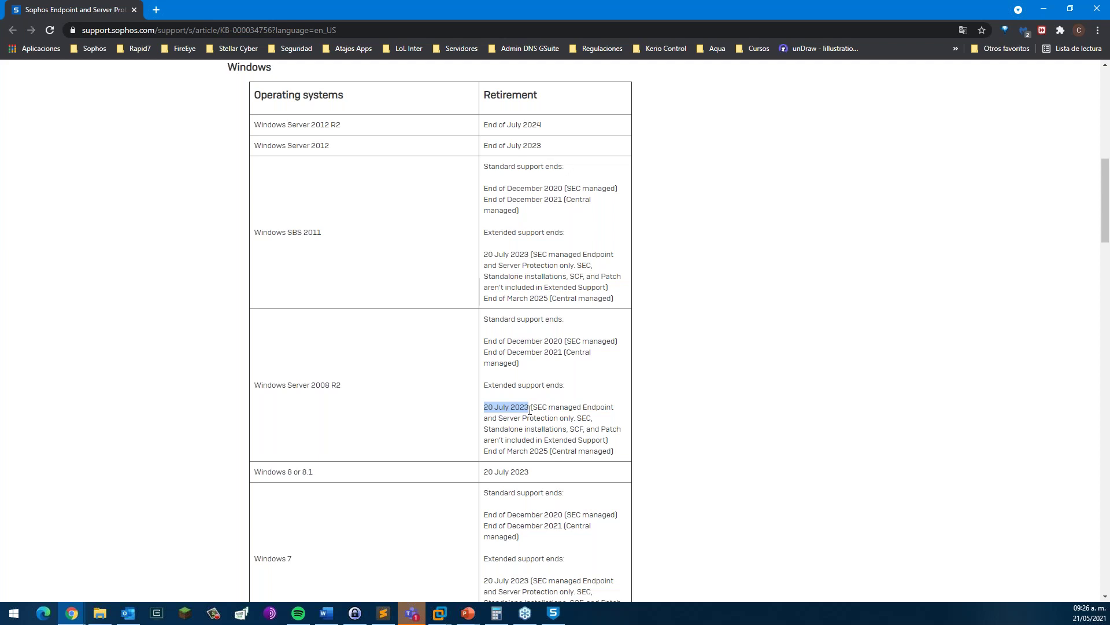
{"action": "left_click", "coordinate": [706, 330]}
Step: Scroll past the rest of the Windows table down to the Mac and Linux tables
{"action": "scroll", "coordinate": [706, 331], "scroll_direction": "down", "scroll_amount": 1}
{"action": "scroll", "coordinate": [726, 383], "scroll_direction": "down", "scroll_amount": 3}
{"action": "left_click_drag", "start_coordinate": [485, 239], "coordinate": [528, 250]}
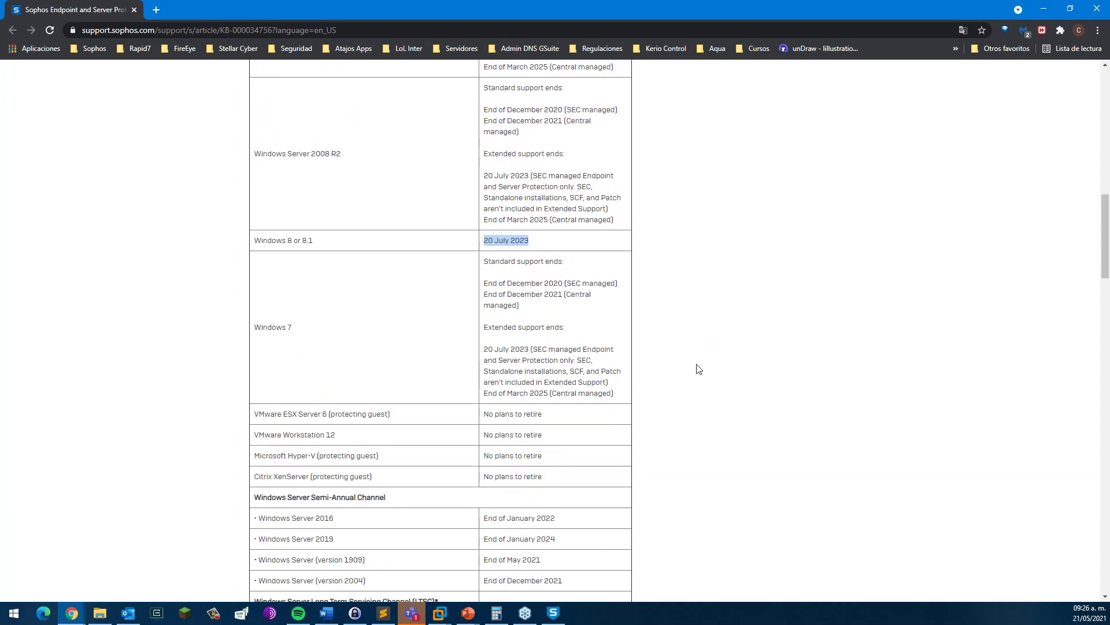
{"action": "scroll", "coordinate": [699, 369], "scroll_direction": "down", "scroll_amount": 1}
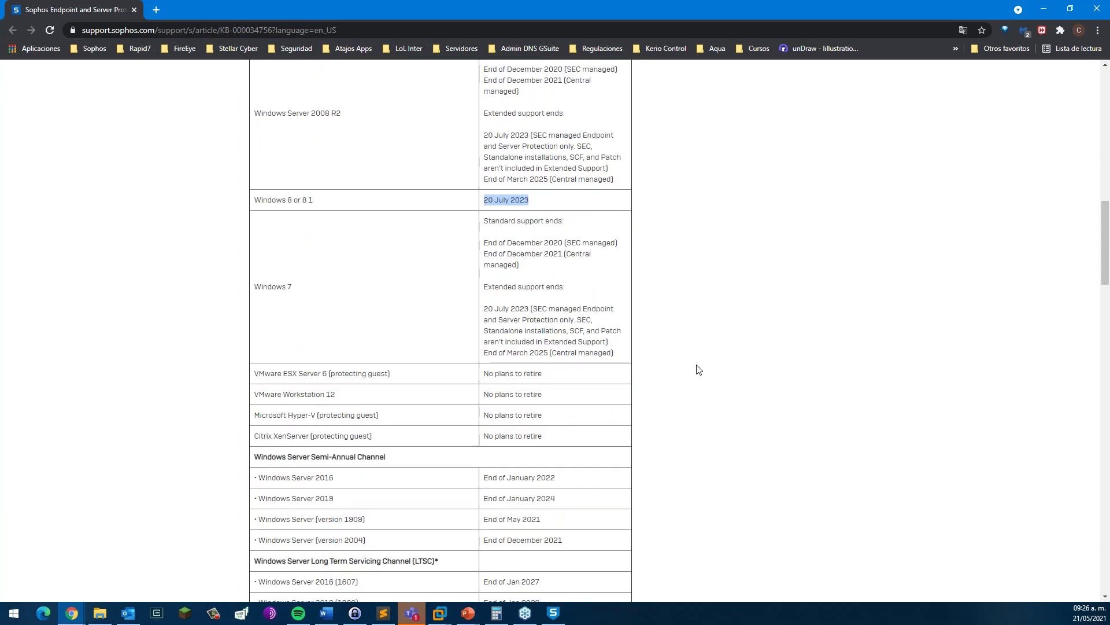
{"action": "scroll", "coordinate": [698, 369], "scroll_direction": "down", "scroll_amount": 15}
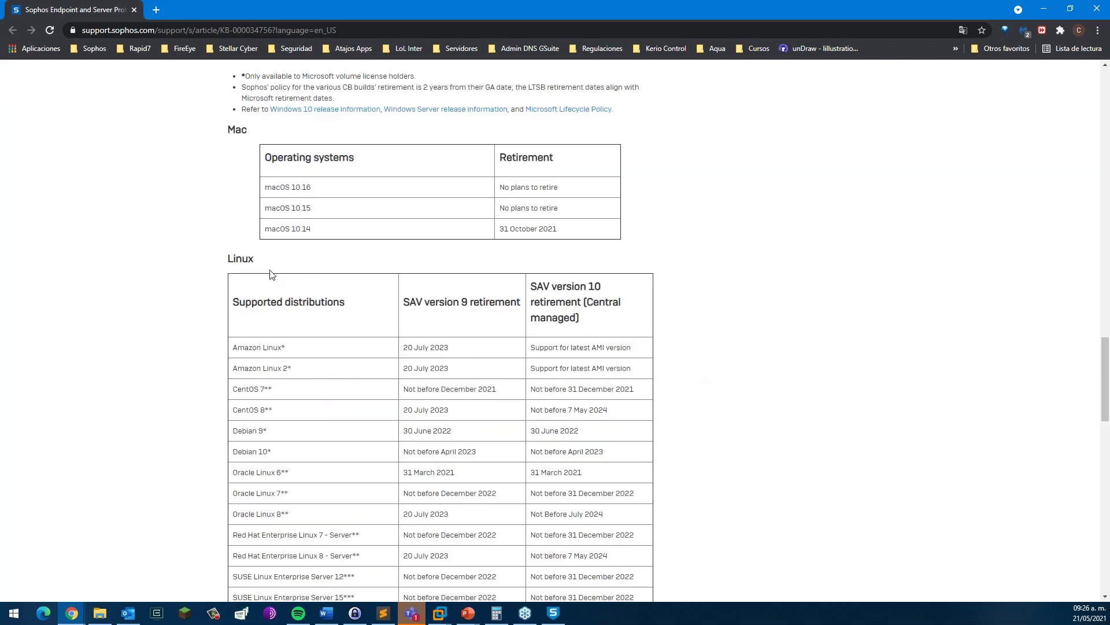
Step: Highlight macOS 10.14's 31 October 2021 and CentOS 7's 31 December 2021 SAV 10 retirements
{"action": "double_click", "coordinate": [233, 260]}
{"action": "left_click_drag", "start_coordinate": [264, 229], "coordinate": [312, 228]}
{"action": "left_click_drag", "start_coordinate": [501, 229], "coordinate": [563, 233]}
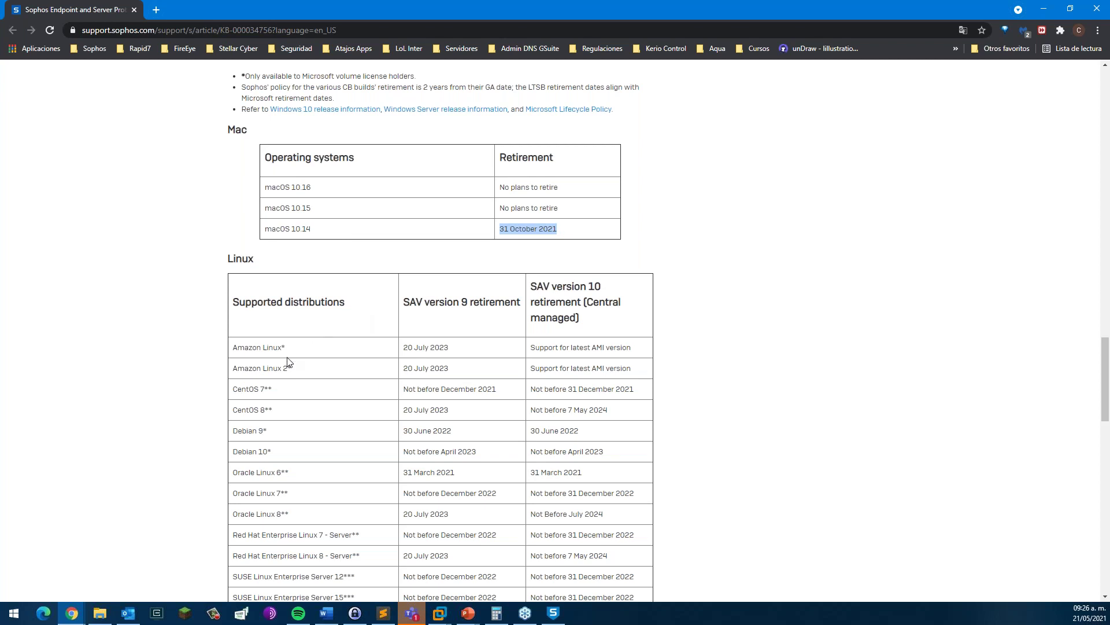
{"action": "left_click_drag", "start_coordinate": [234, 389], "coordinate": [296, 398]}
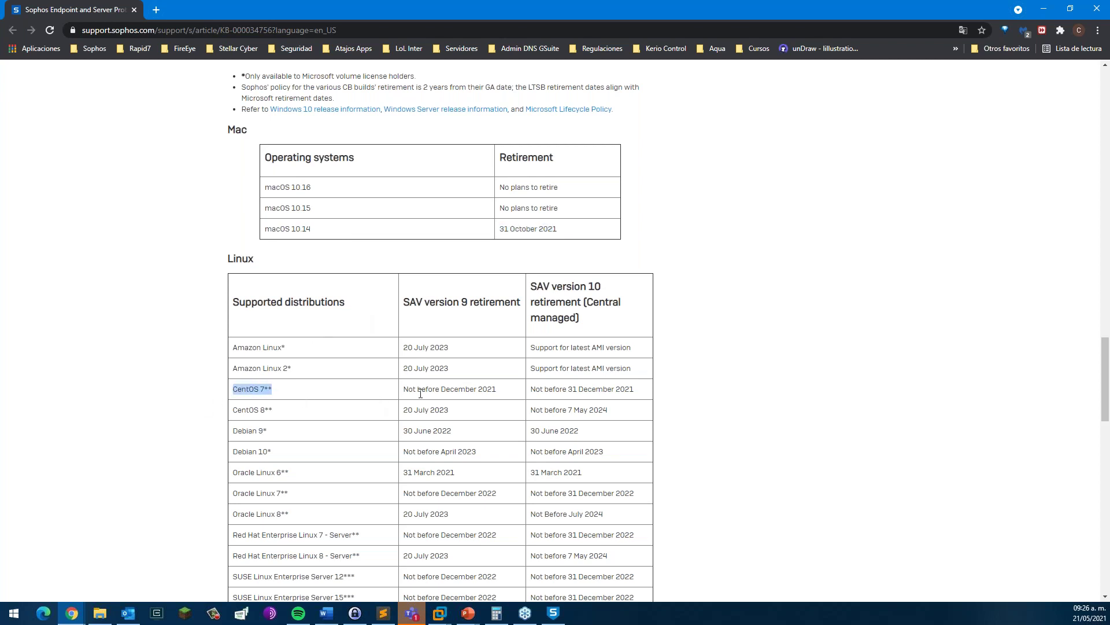
{"action": "left_click_drag", "start_coordinate": [588, 302], "coordinate": [576, 318]}
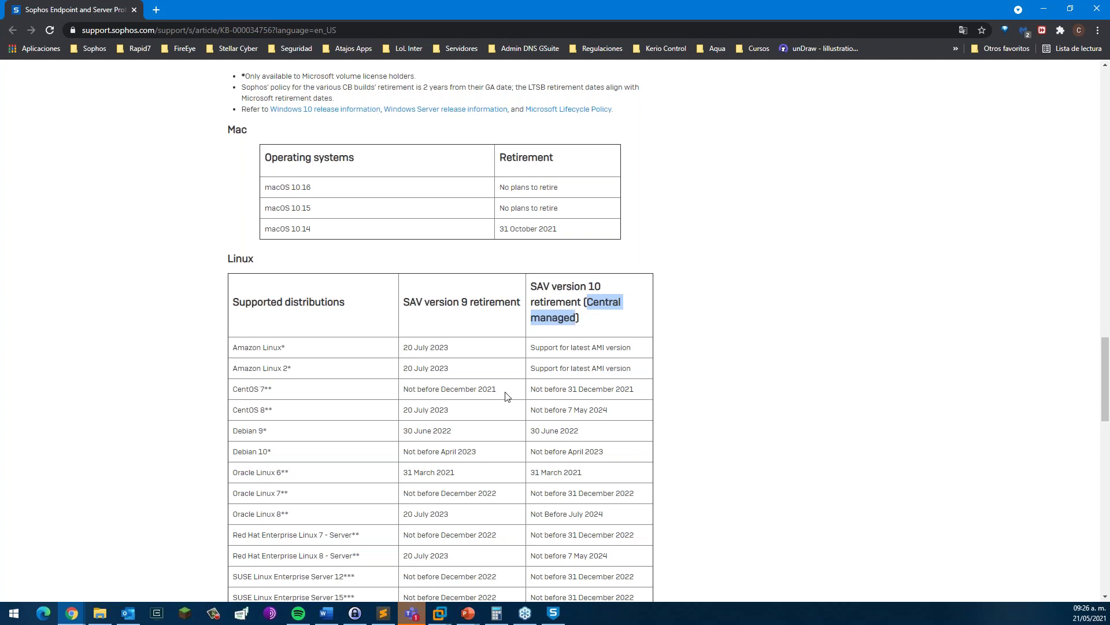
{"action": "left_click_drag", "start_coordinate": [536, 390], "coordinate": [640, 398]}
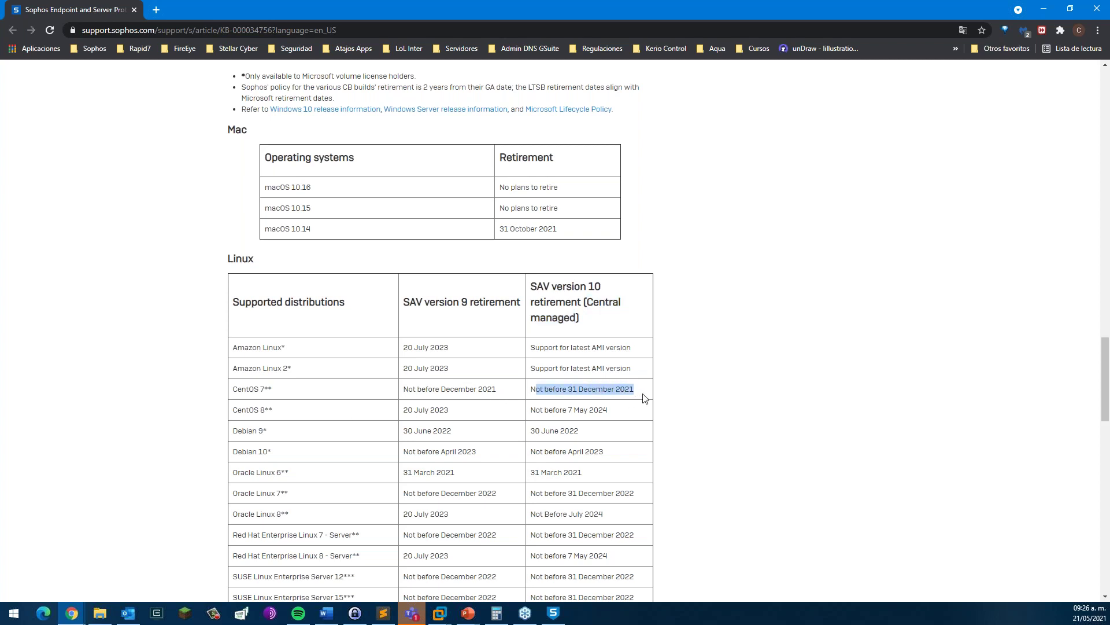
{"action": "left_click", "coordinate": [722, 412]}
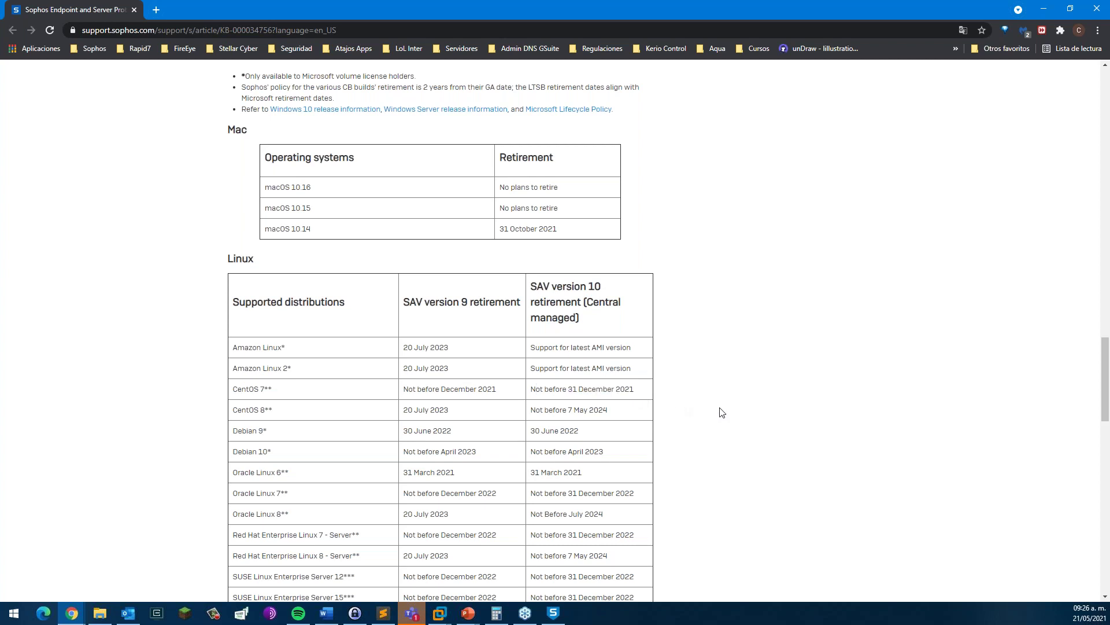
Step: Review the CentOS 7/8 rows and the minor-version note, then reach the Standalone UNIX table
{"action": "scroll", "coordinate": [722, 411], "scroll_direction": "down", "scroll_amount": 1}
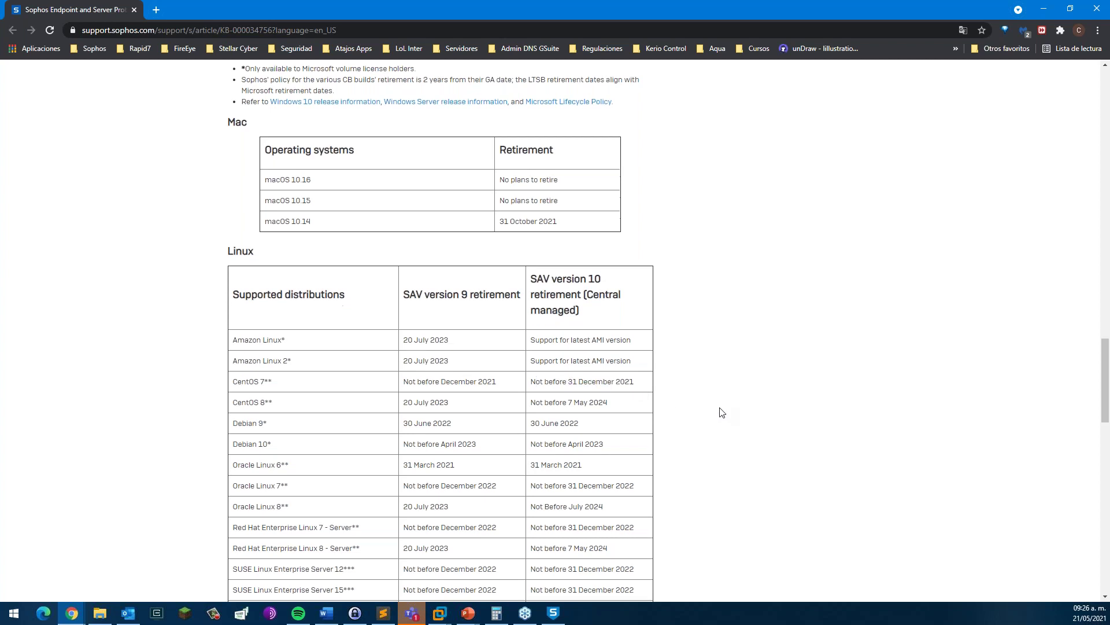
{"action": "scroll", "coordinate": [672, 409], "scroll_direction": "down", "scroll_amount": 5}
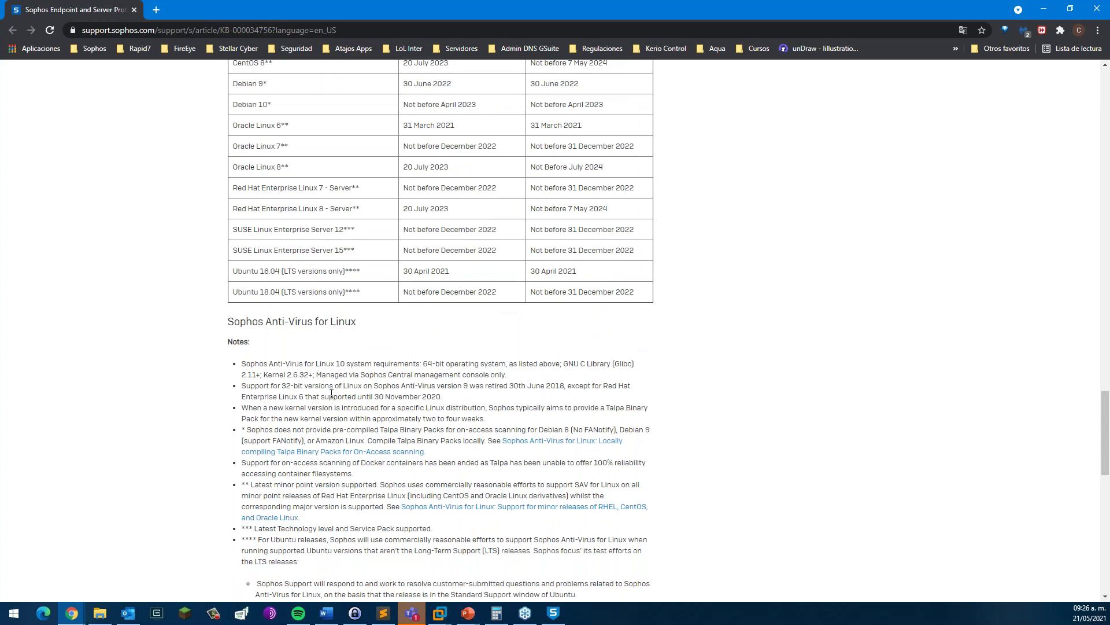
{"action": "scroll", "coordinate": [536, 219], "scroll_direction": "up", "scroll_amount": 3}
{"action": "left_click_drag", "start_coordinate": [535, 218], "coordinate": [629, 231]}
{"action": "double_click", "coordinate": [267, 216]}
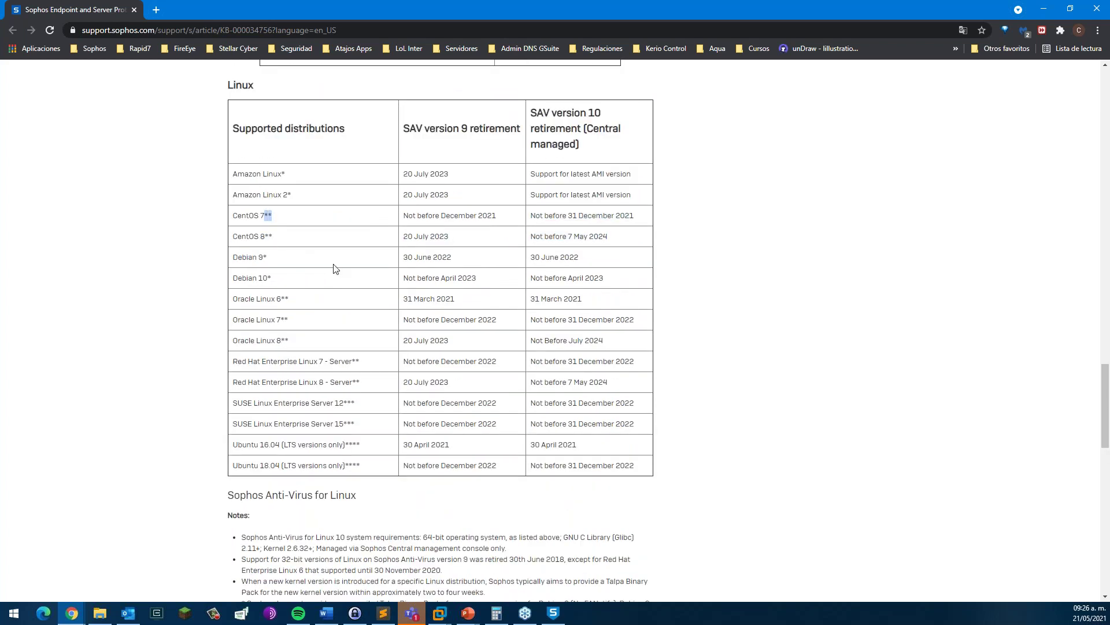
{"action": "scroll", "coordinate": [341, 275], "scroll_direction": "down", "scroll_amount": 4}
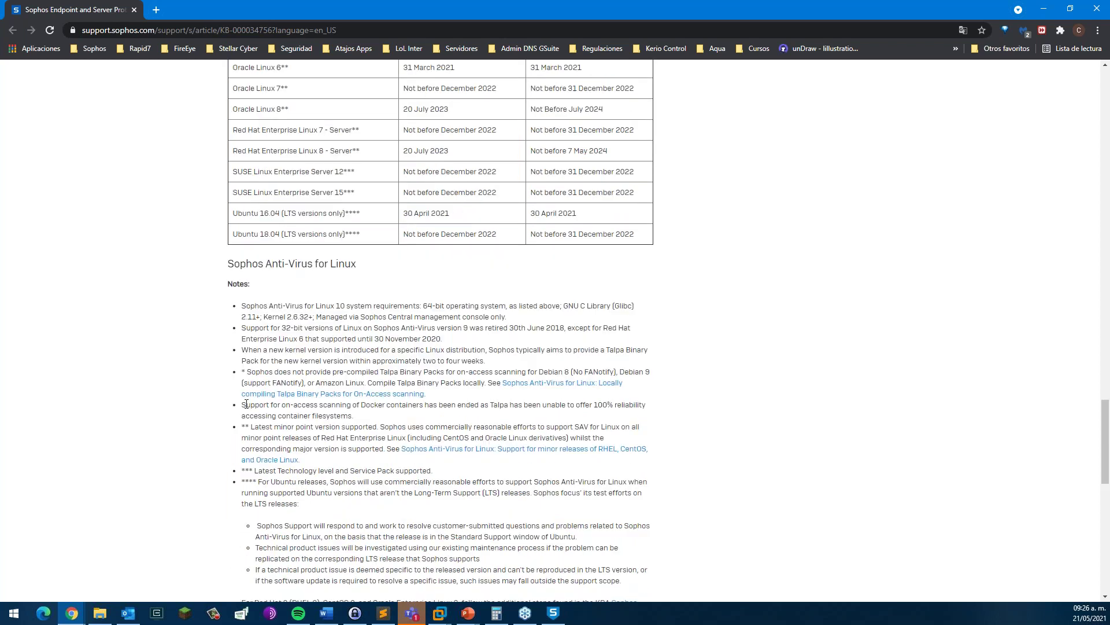
{"action": "left_click_drag", "start_coordinate": [251, 428], "coordinate": [380, 461]}
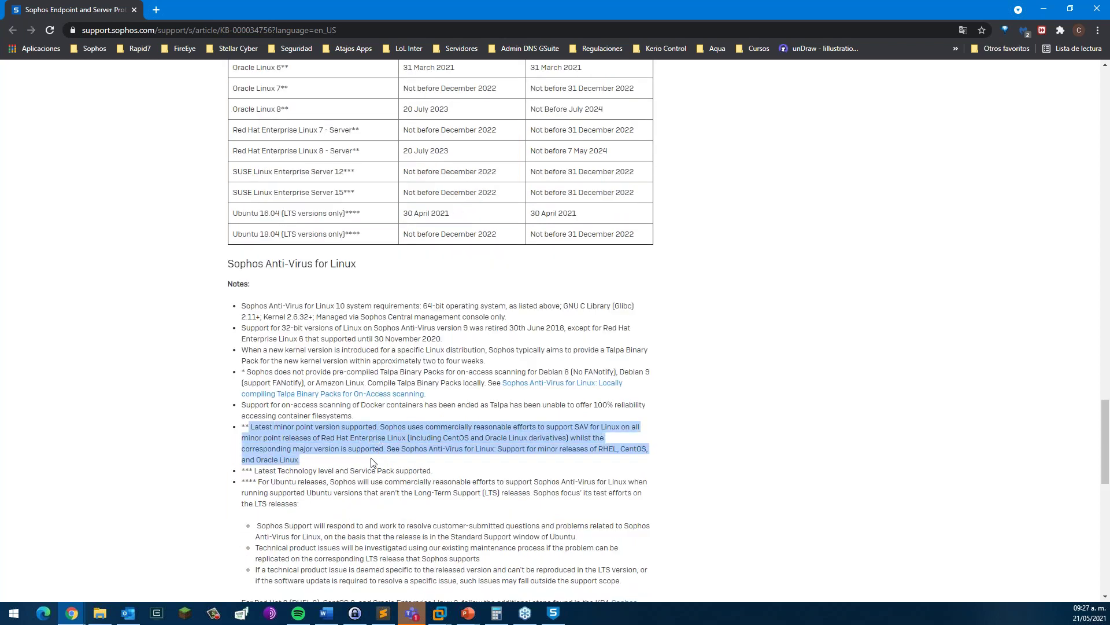
{"action": "left_click", "coordinate": [547, 476]}
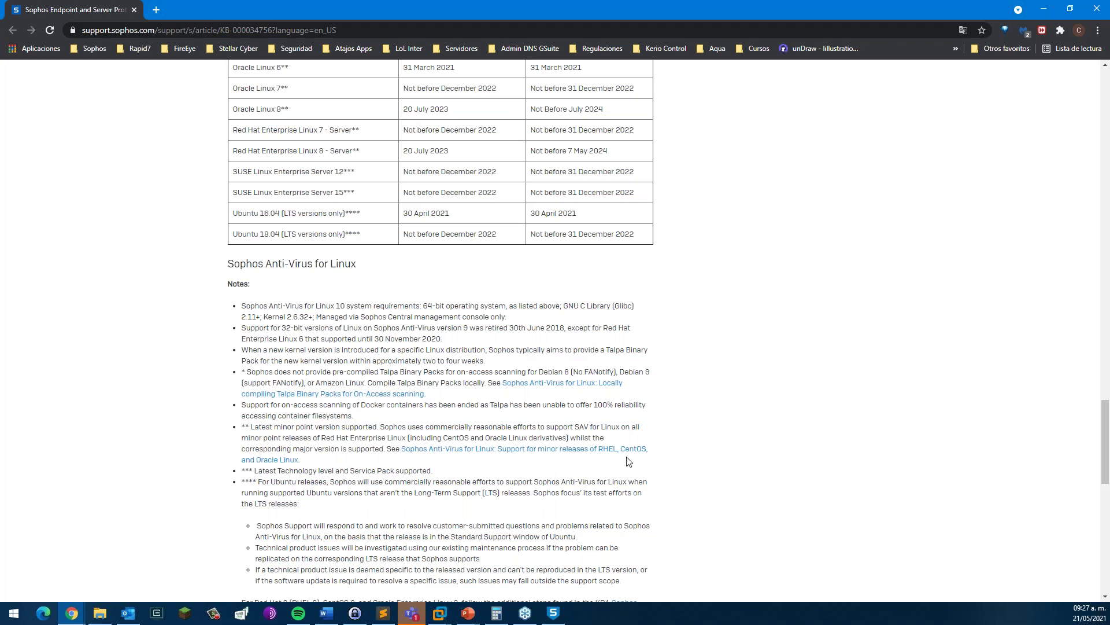
{"action": "scroll", "coordinate": [629, 461], "scroll_direction": "down", "scroll_amount": 7}
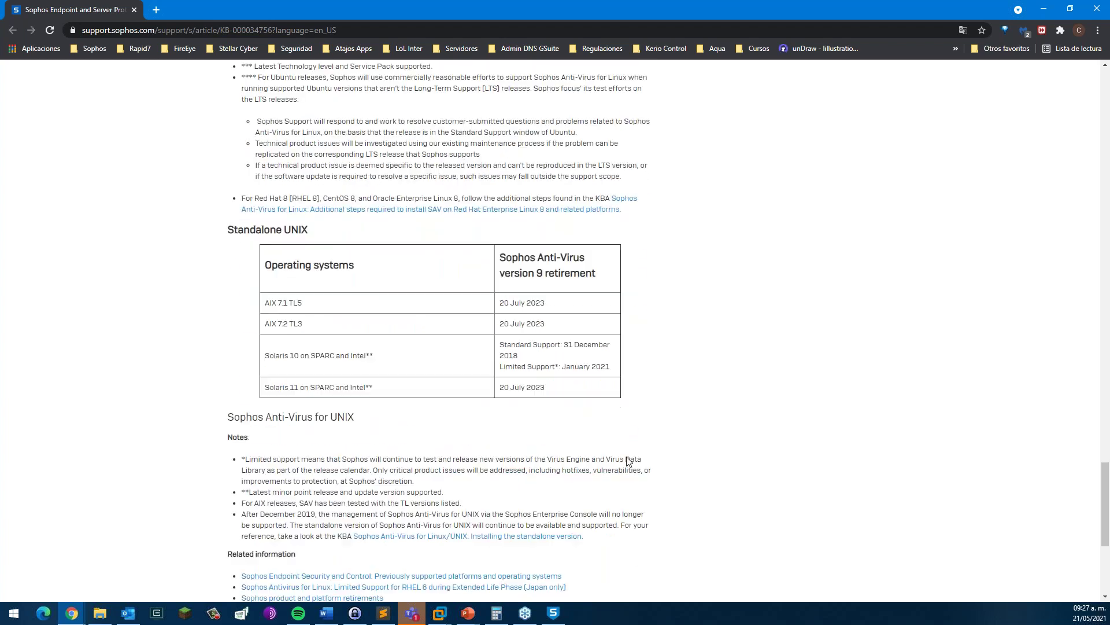
Step: Revisit the Windows 7 extended support date, then close the retirement article window
{"action": "scroll", "coordinate": [397, 383], "scroll_direction": "down", "scroll_amount": 5}
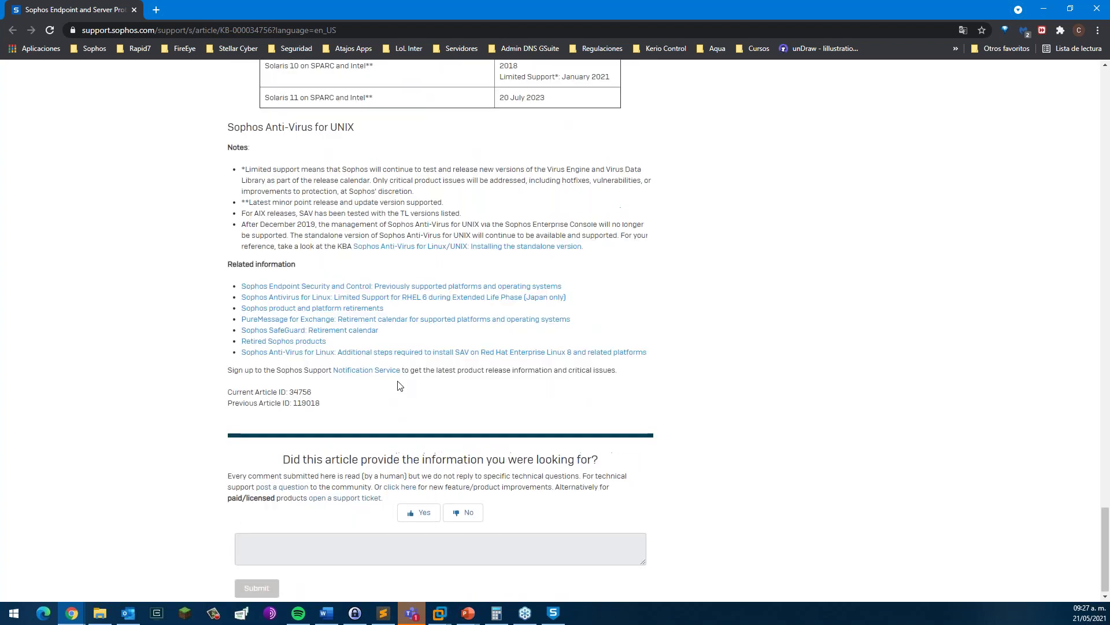
{"action": "scroll", "coordinate": [397, 385], "scroll_direction": "up", "scroll_amount": 3}
{"action": "scroll", "coordinate": [397, 385], "scroll_direction": "up", "scroll_amount": 20}
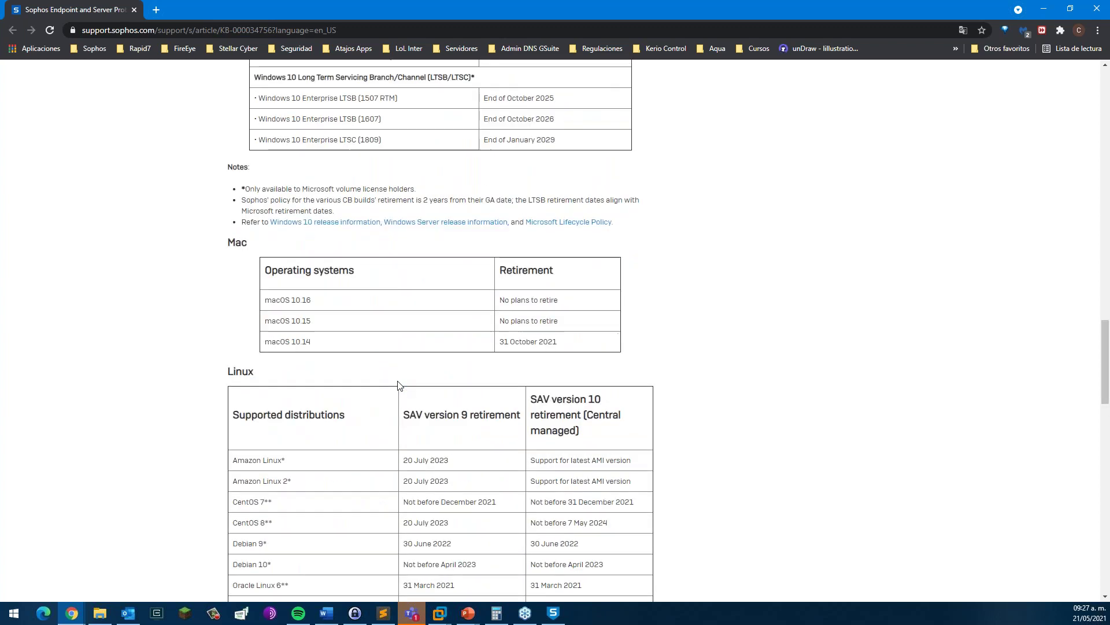
{"action": "scroll", "coordinate": [397, 385], "scroll_direction": "up", "scroll_amount": 4}
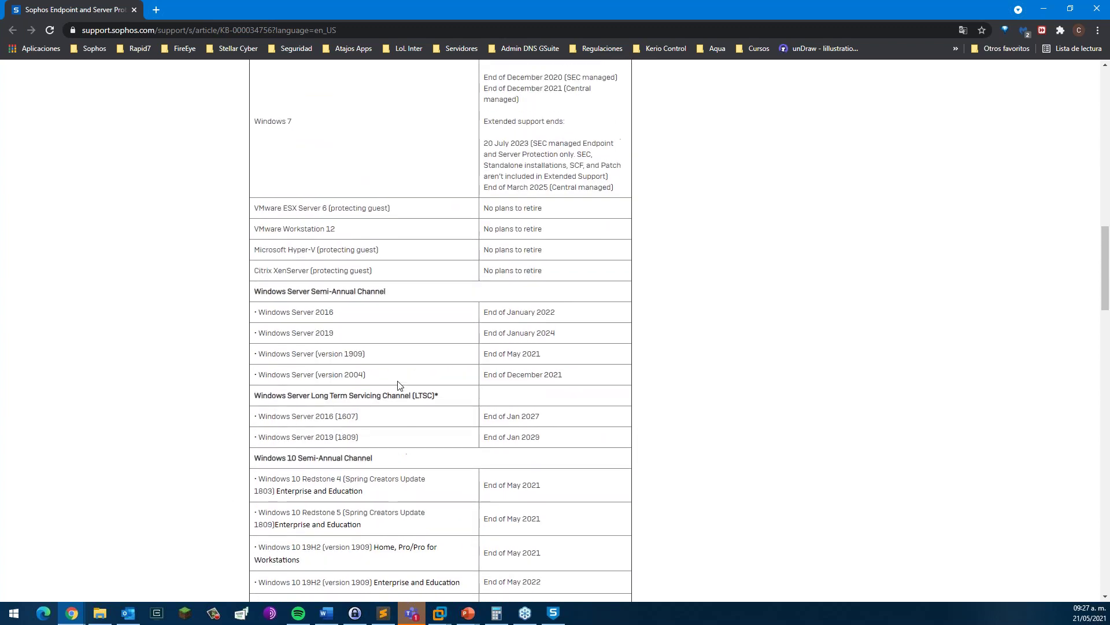
{"action": "scroll", "coordinate": [398, 385], "scroll_direction": "up", "scroll_amount": 2}
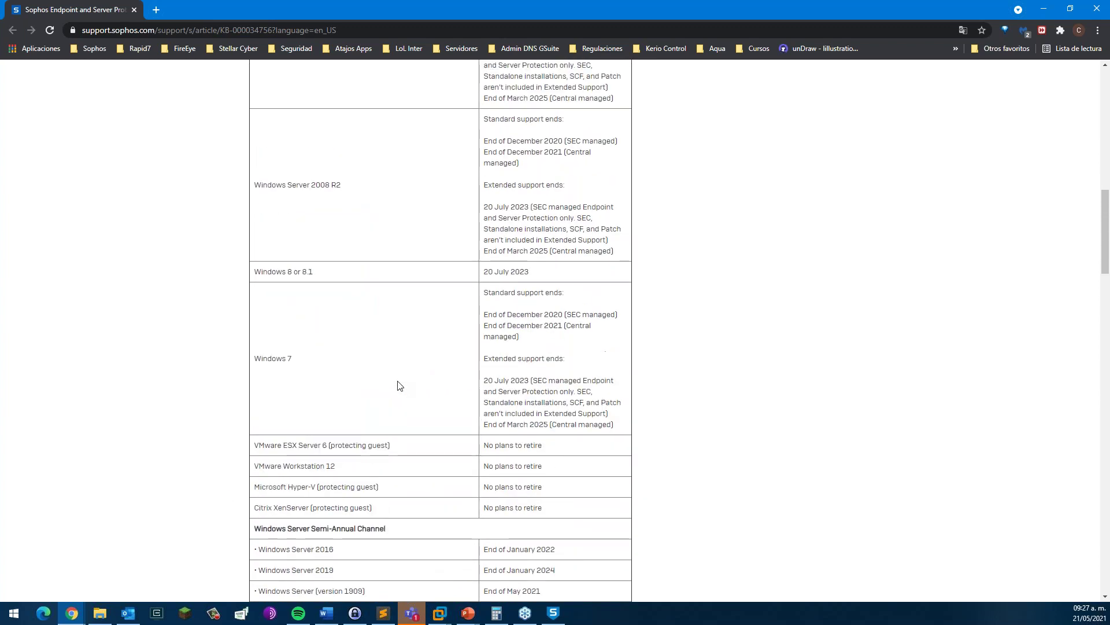
{"action": "left_click_drag", "start_coordinate": [484, 463], "coordinate": [533, 466]}
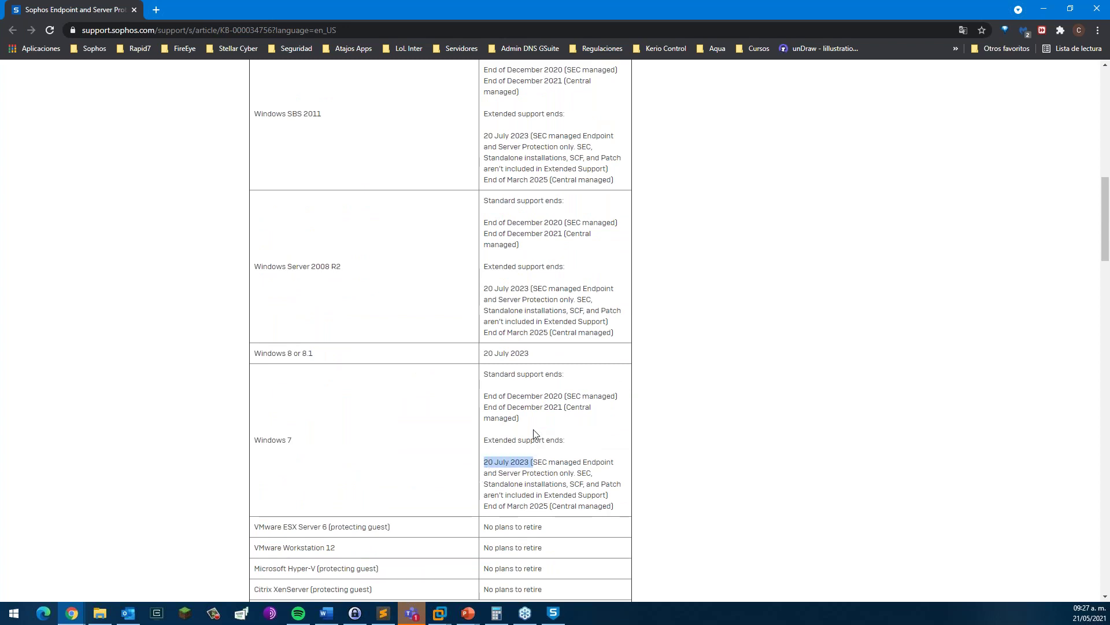
{"action": "left_click", "coordinate": [519, 492]}
{"action": "left_click_drag", "start_coordinate": [498, 440], "coordinate": [484, 429]}
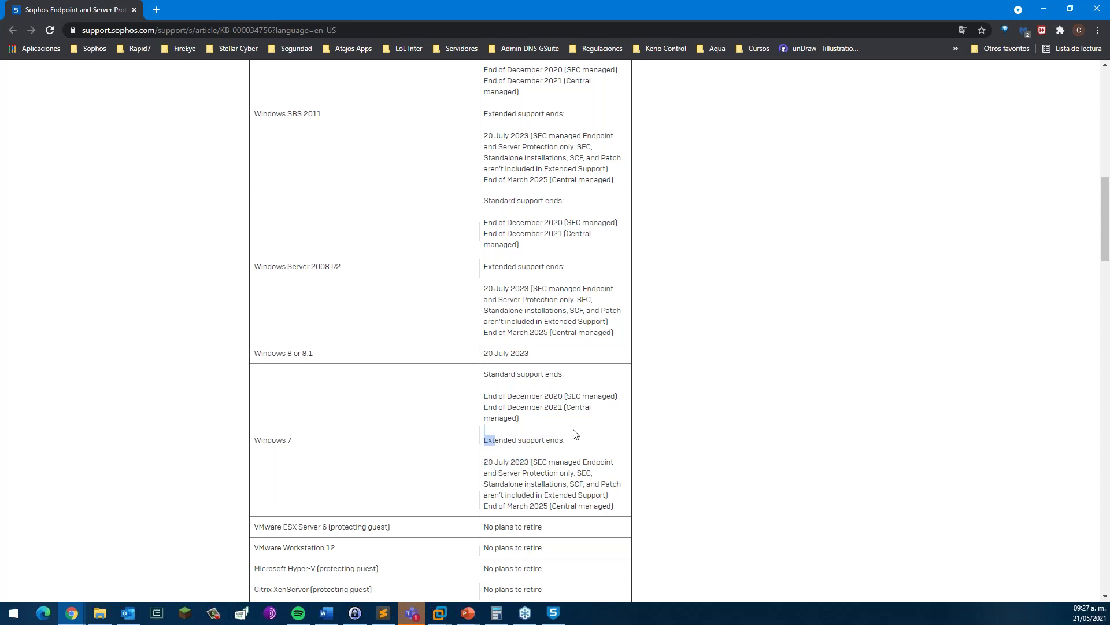
{"action": "left_click", "coordinate": [1097, 10]}
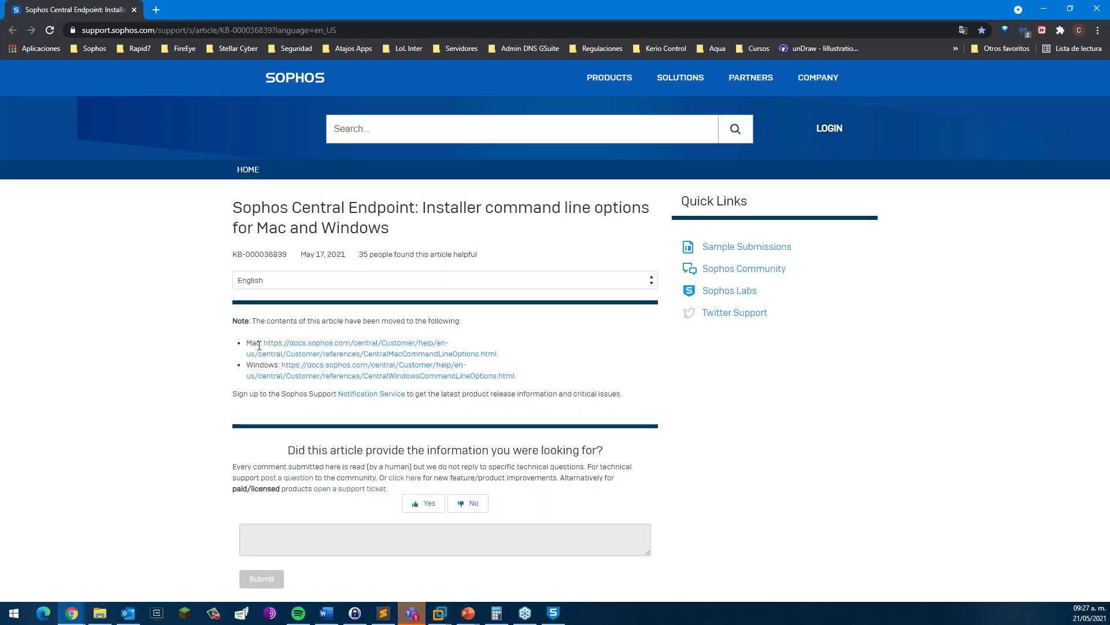
Step: Open the Windows installer command-line options page and highlight the --quiet example
{"action": "left_click", "coordinate": [293, 364]}
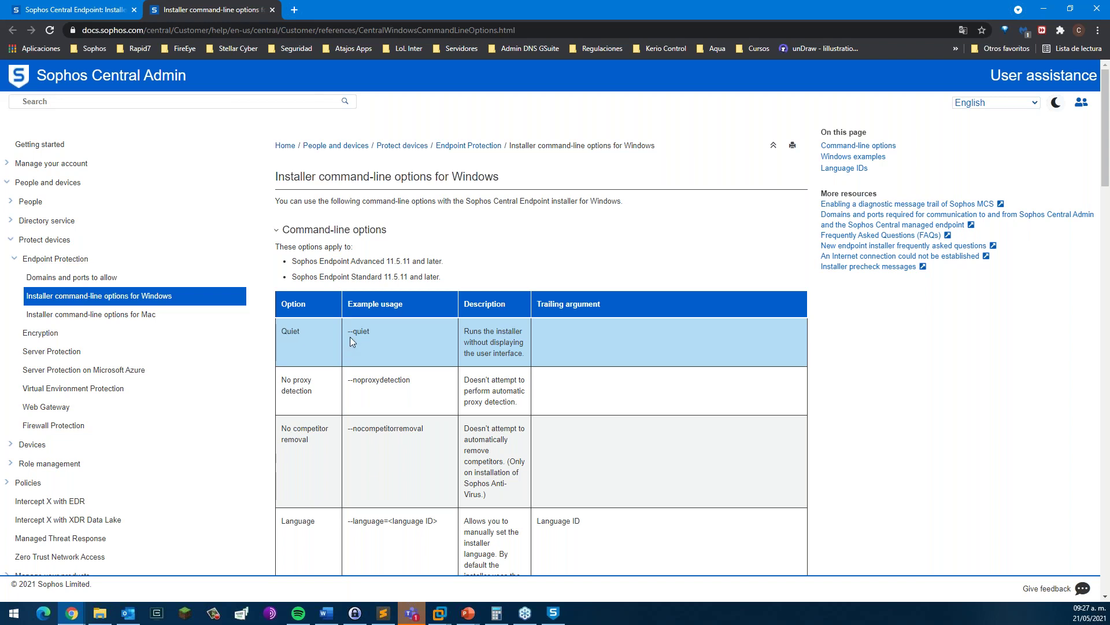
{"action": "left_click_drag", "start_coordinate": [370, 336], "coordinate": [376, 335]}
{"action": "left_click", "coordinate": [350, 336]}
Step: Highlight the --devicegroup and --messagerelays syntax and the relay IP and port description
{"action": "scroll", "coordinate": [358, 341], "scroll_direction": "down", "scroll_amount": 1}
{"action": "scroll", "coordinate": [358, 342], "scroll_direction": "down", "scroll_amount": 5}
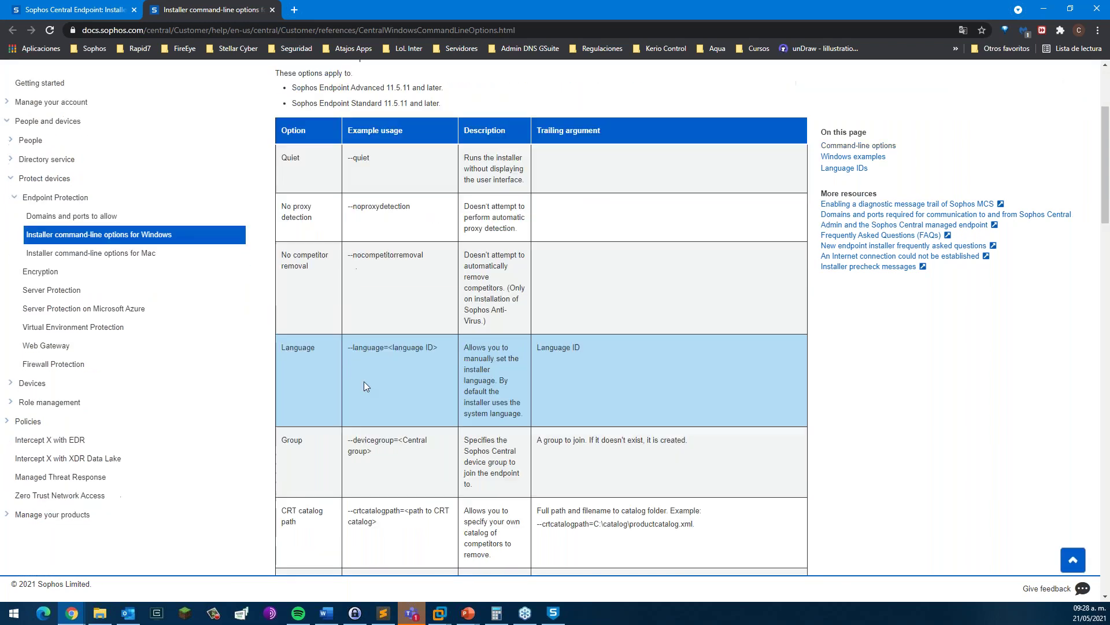
{"action": "left_click_drag", "start_coordinate": [348, 324], "coordinate": [369, 339]}
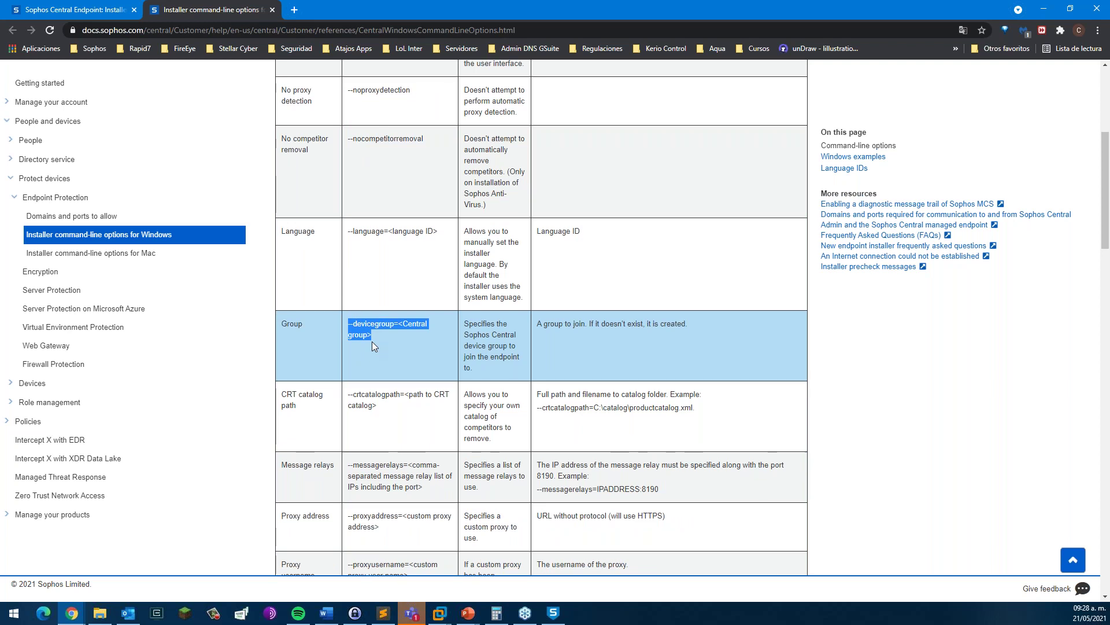
{"action": "scroll", "coordinate": [371, 346], "scroll_direction": "down", "scroll_amount": 2}
{"action": "left_click_drag", "start_coordinate": [352, 347], "coordinate": [422, 379]}
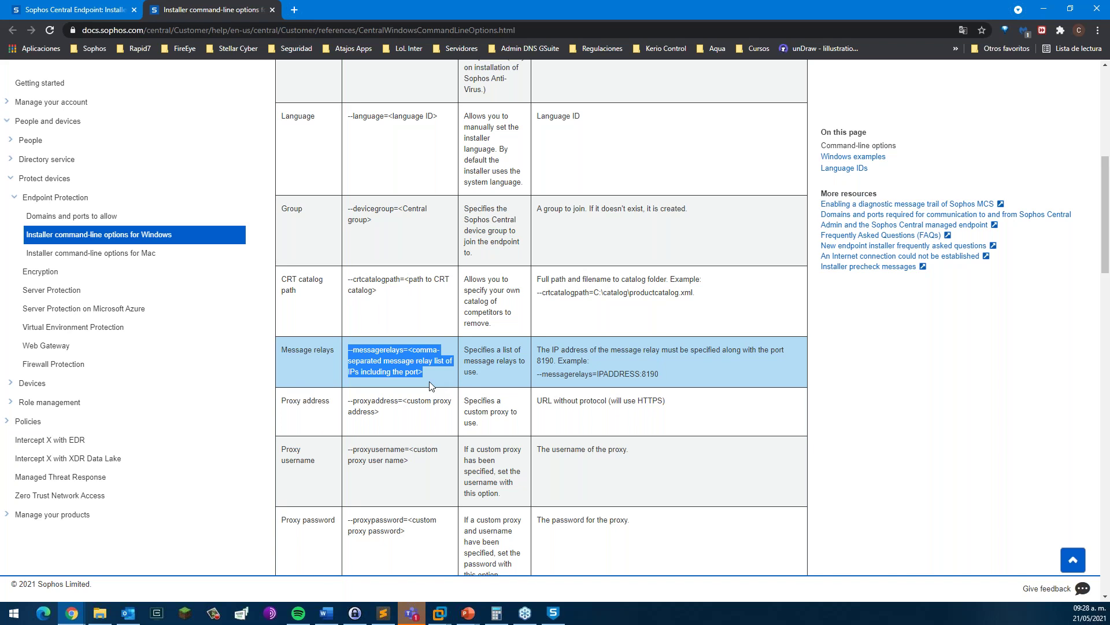
{"action": "triple_click", "coordinate": [548, 360]}
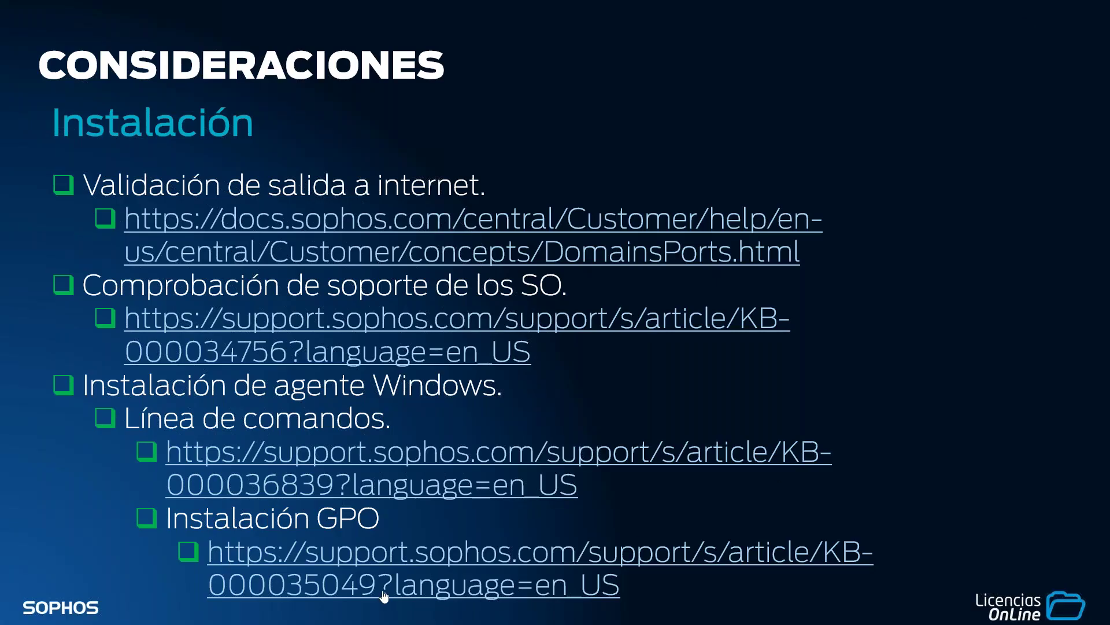
Step: Leave the slideshow and return to the Windows 10 VM desktop
{"action": "key", "text": "alt+Tab"}
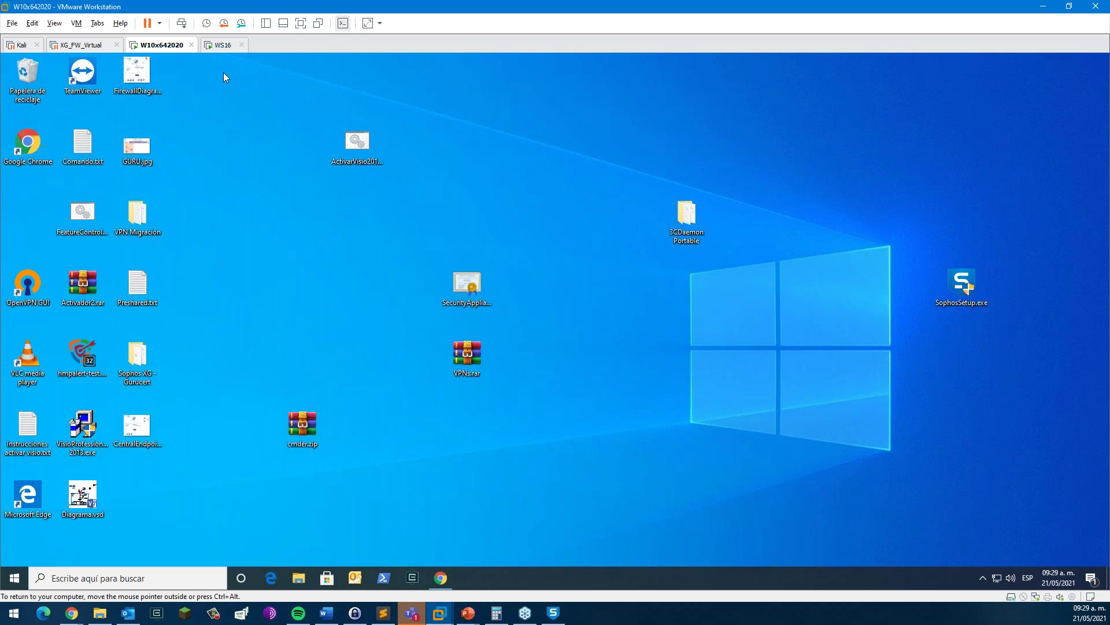
Step: Compare the WS16 and Windows 10 VMs, settle on WS16, and list Chrome's open windows
{"action": "left_click", "coordinate": [219, 45]}
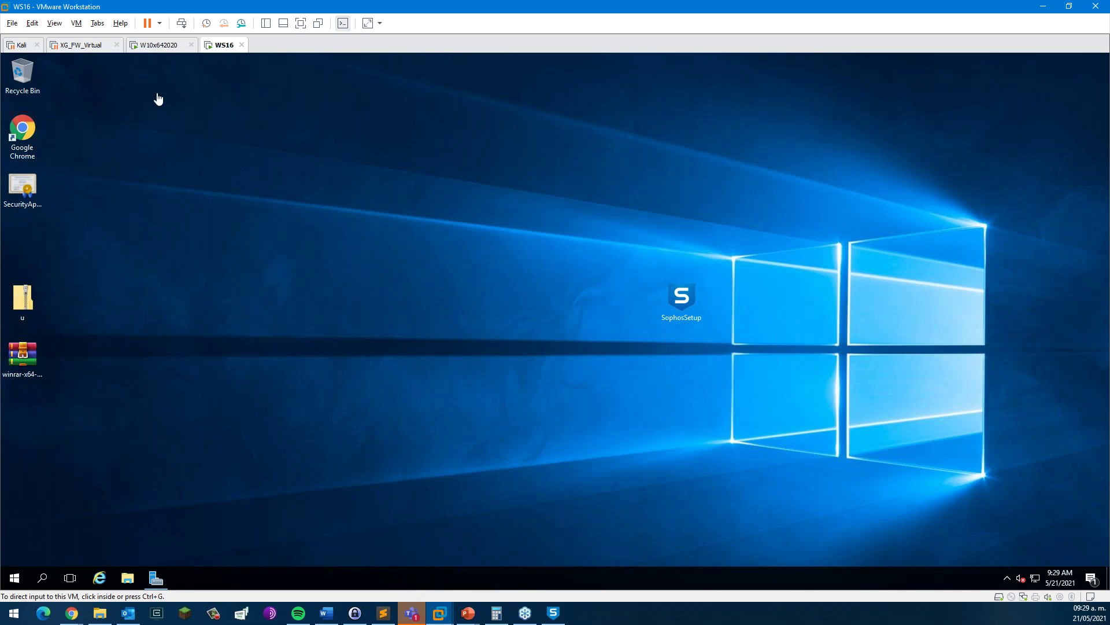
{"action": "left_click", "coordinate": [162, 46]}
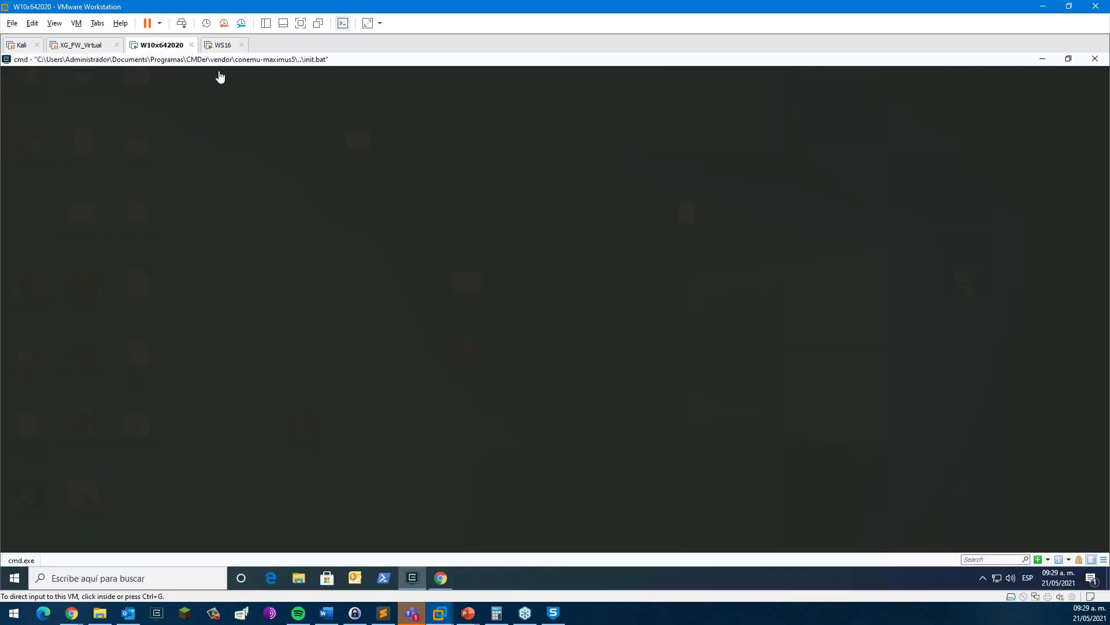
{"action": "left_click", "coordinate": [220, 47]}
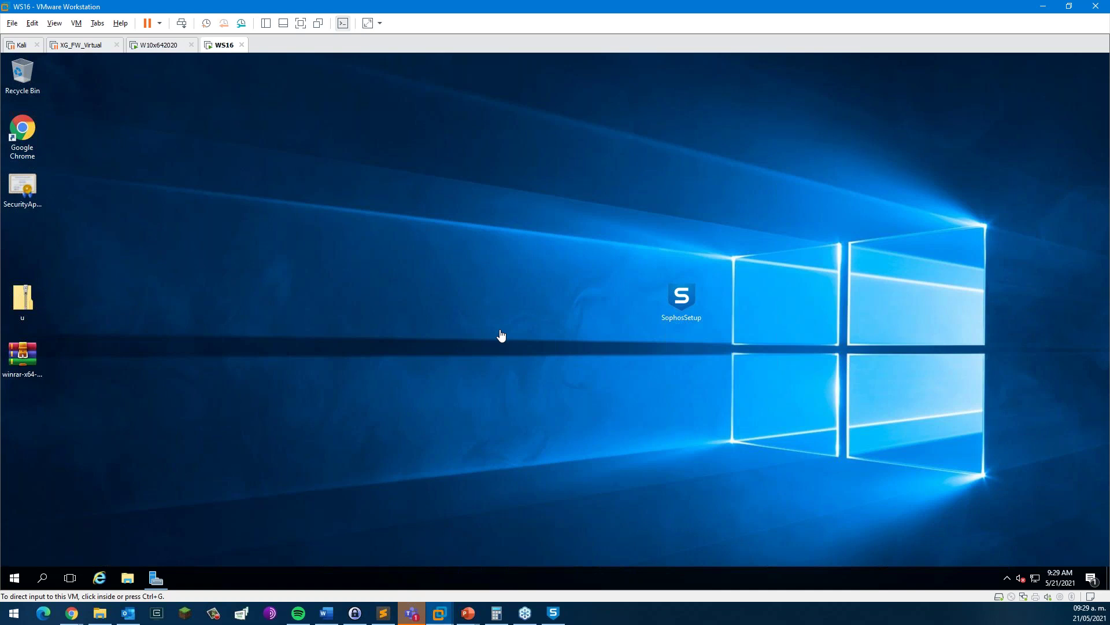
{"action": "left_click", "coordinate": [71, 614]}
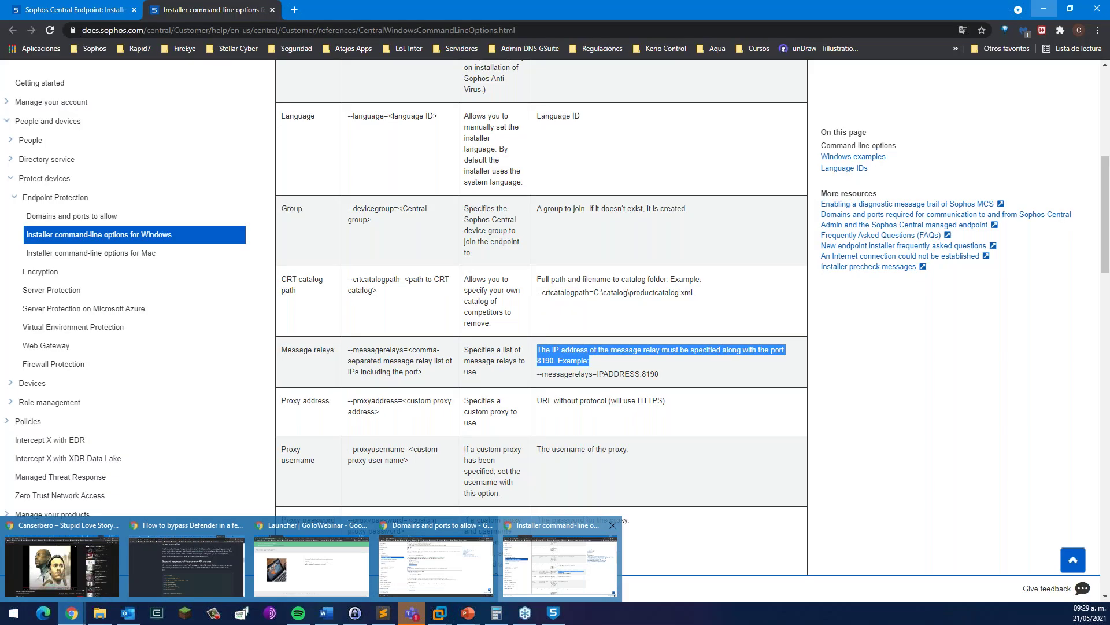
Step: Copy the --messagerelays=IPADDRESS:8190 example from the docs' Message relays row, then minimize the browser
{"action": "left_click", "coordinate": [550, 560]}
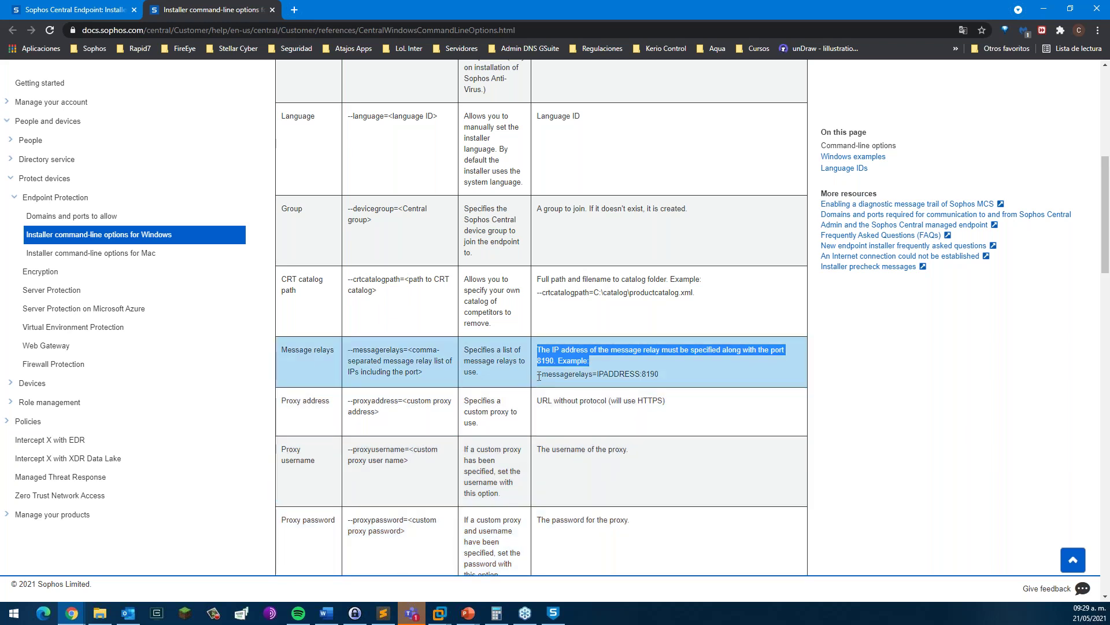
{"action": "left_click_drag", "start_coordinate": [540, 374], "coordinate": [659, 378]}
{"action": "key", "text": "ctrl+c"}
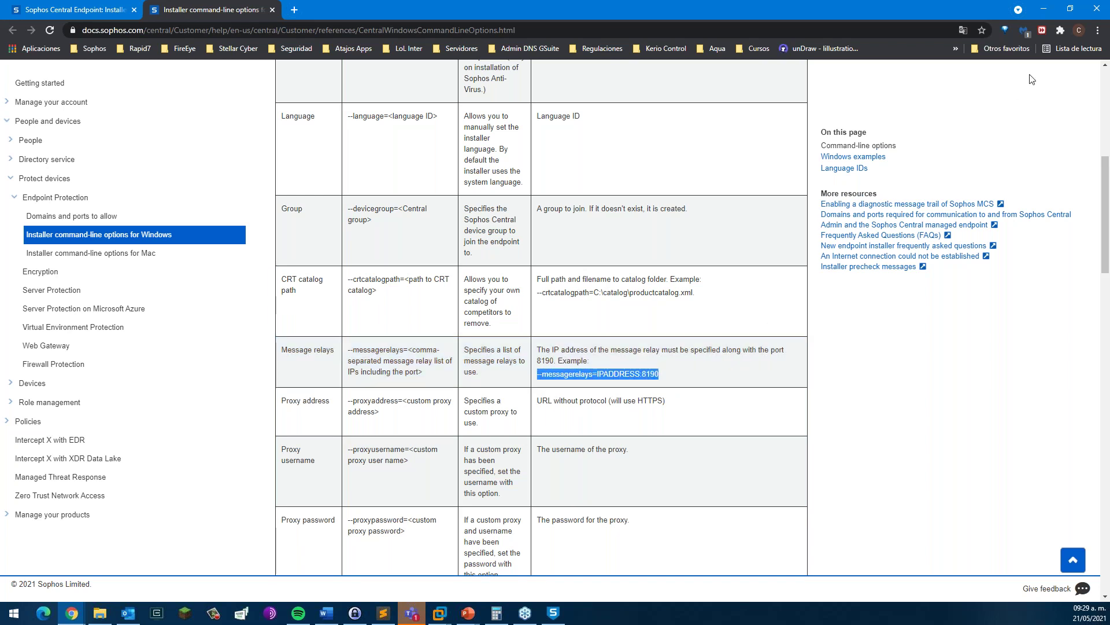
{"action": "left_click", "coordinate": [1044, 9]}
Step: In the Windows 10 VM console, move into the Desktop folder and list its files
{"action": "left_click", "coordinate": [157, 46]}
{"action": "type", "text": "ls"}
{"action": "key", "text": "Return"}
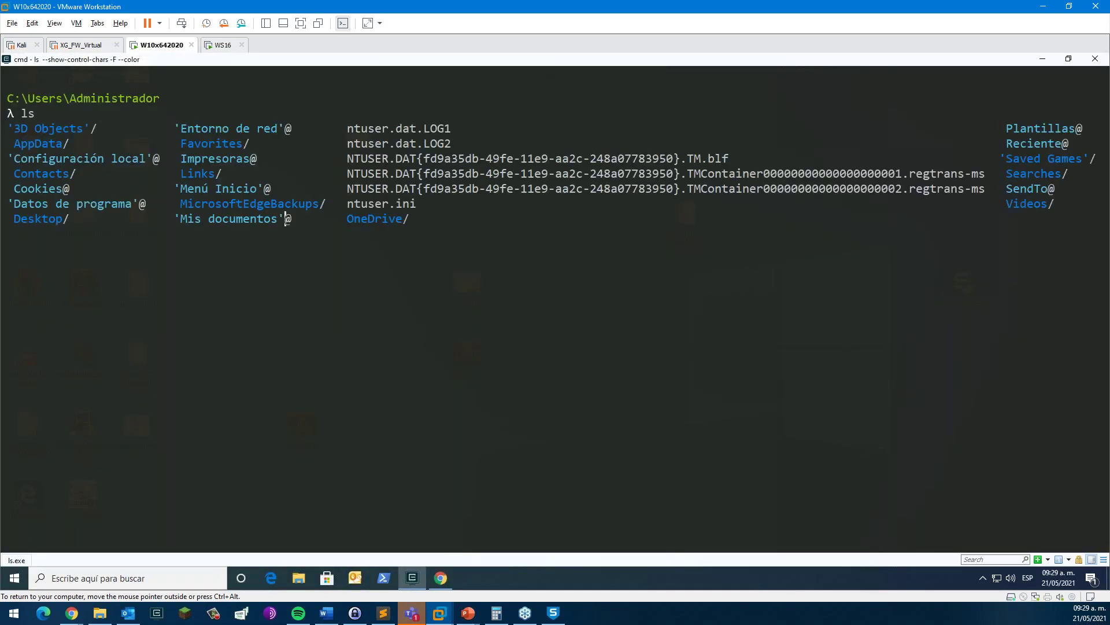
{"action": "type", "text": "c"}
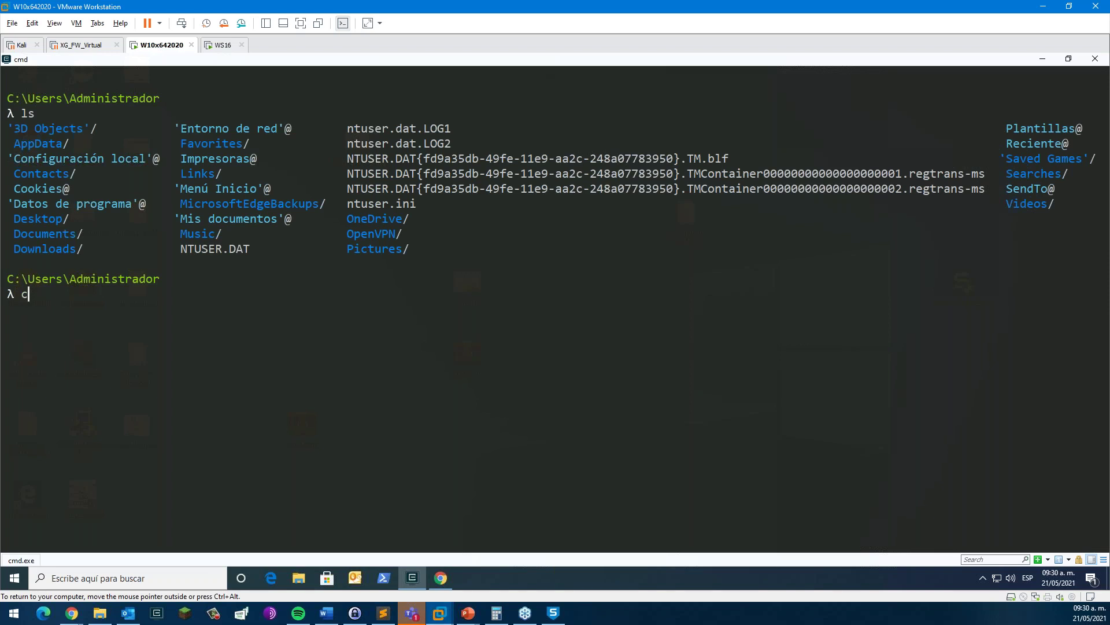
{"action": "type", "text": "d de"}
{"action": "key", "text": "Tab"}
{"action": "key", "text": "Return"}
{"action": "type", "text": "ls"}
{"action": "key", "text": "Return"}
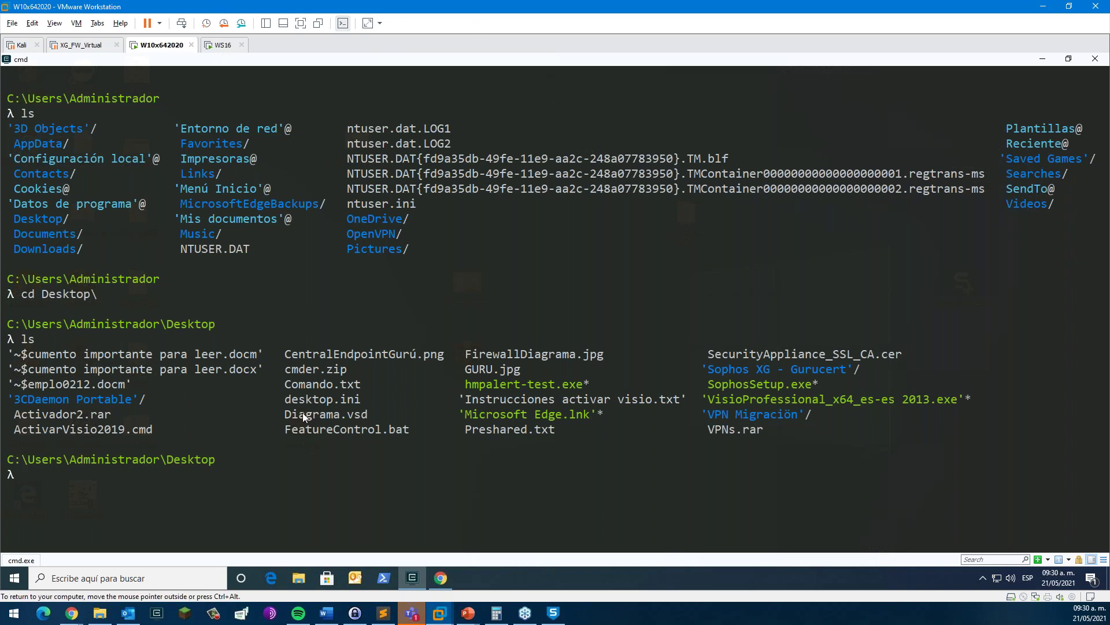
Step: Build the SophosSetup.exe --messagerelays=:8190 command, removing the quotes and IPADDRESS placeholder
{"action": "type", "text": "soo"}
{"action": "key", "text": "BackSpace"}
{"action": "type", "text": "p"}
{"action": "key", "text": "Tab"}
{"action": "key", "text": "Tab"}
{"action": "key", "text": "Tab"}
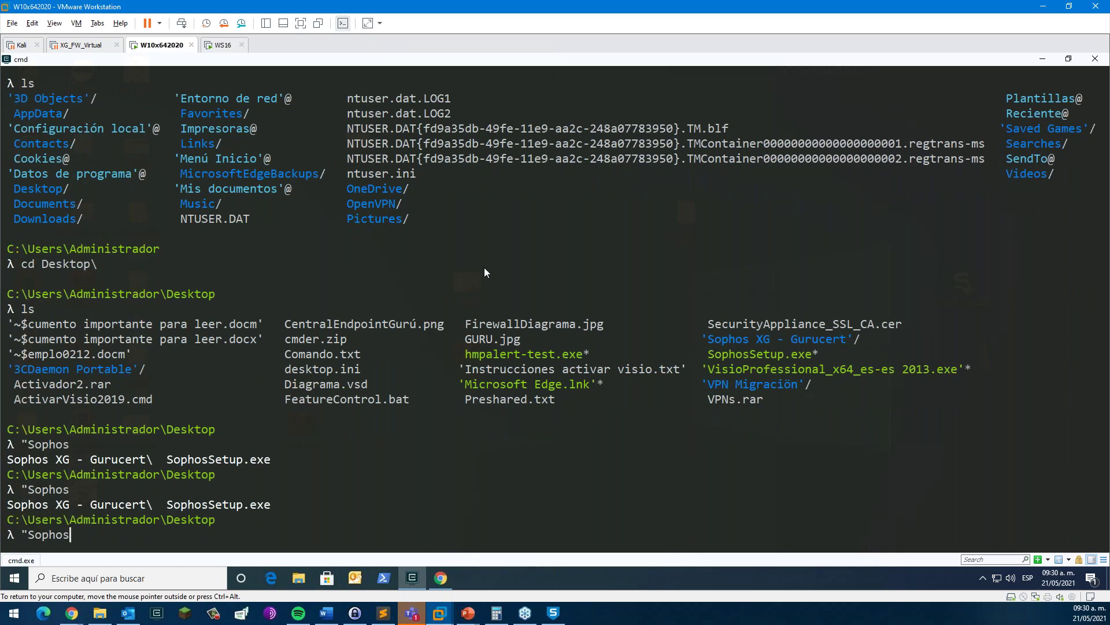
{"action": "type", "text": "Se"}
{"action": "key", "text": "Tab"}
{"action": "key", "text": "ctrl+v"}
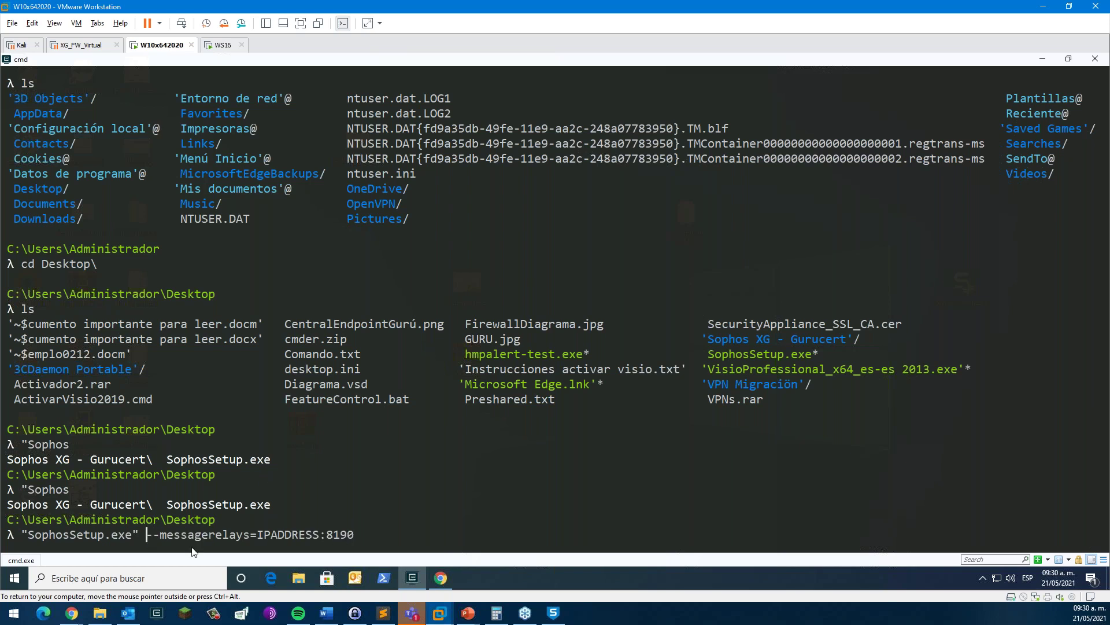
{"action": "key", "text": "BackSpace"}
{"action": "key", "text": "Left"}
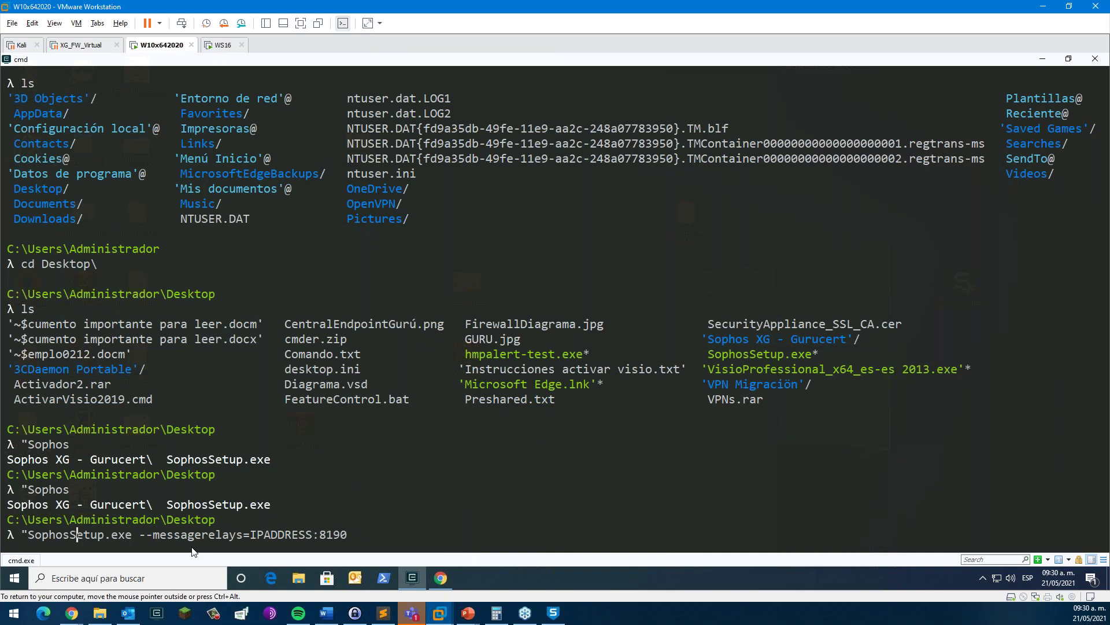
{"action": "key", "text": "Left"}
{"action": "key", "text": "BackSpace"}
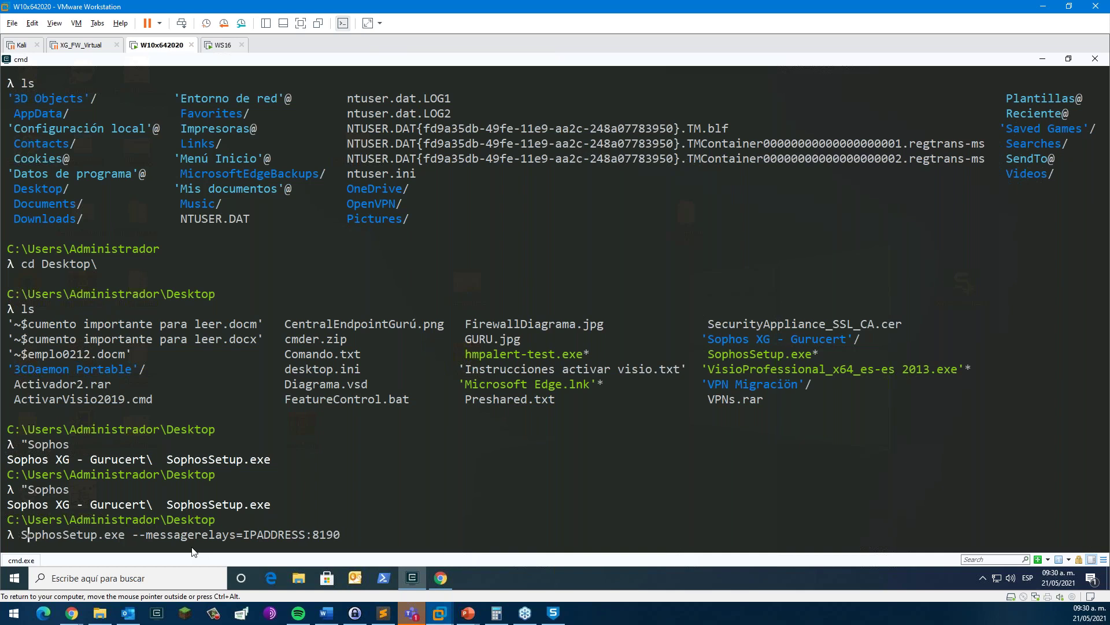
{"action": "key", "text": "BackSpace"}
{"action": "key", "text": "BackSpace"}
{"action": "key", "text": "BackSpace"}
{"action": "key", "text": "BackSpace"}
{"action": "key", "text": "BackSpace"}
{"action": "key", "text": "BackSpace"}
{"action": "key", "text": "BackSpace"}
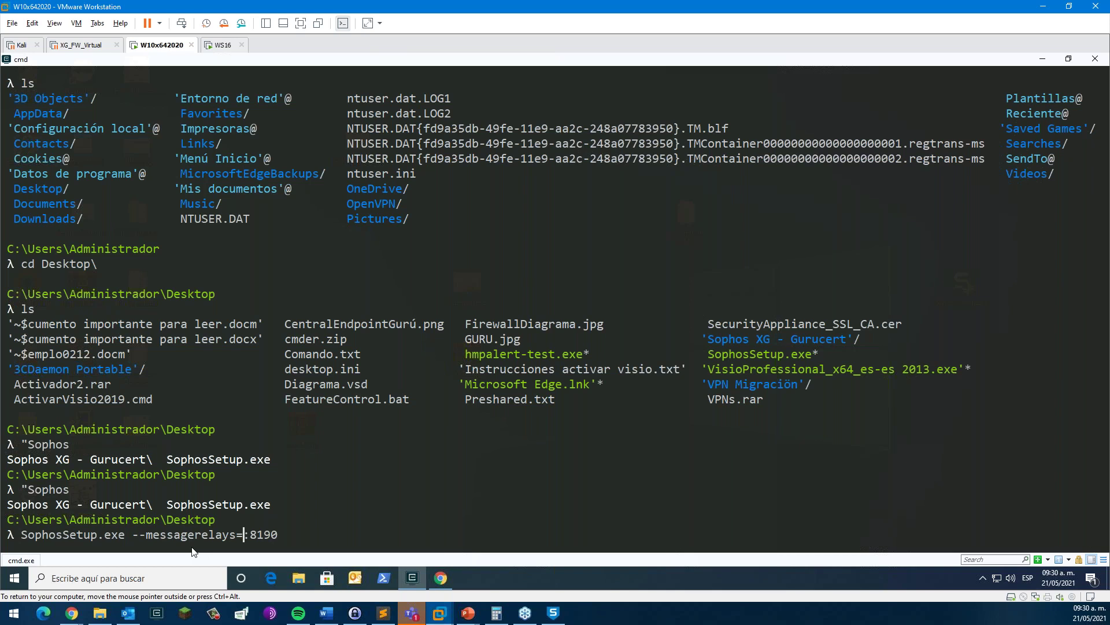
{"action": "left_click", "coordinate": [220, 46]}
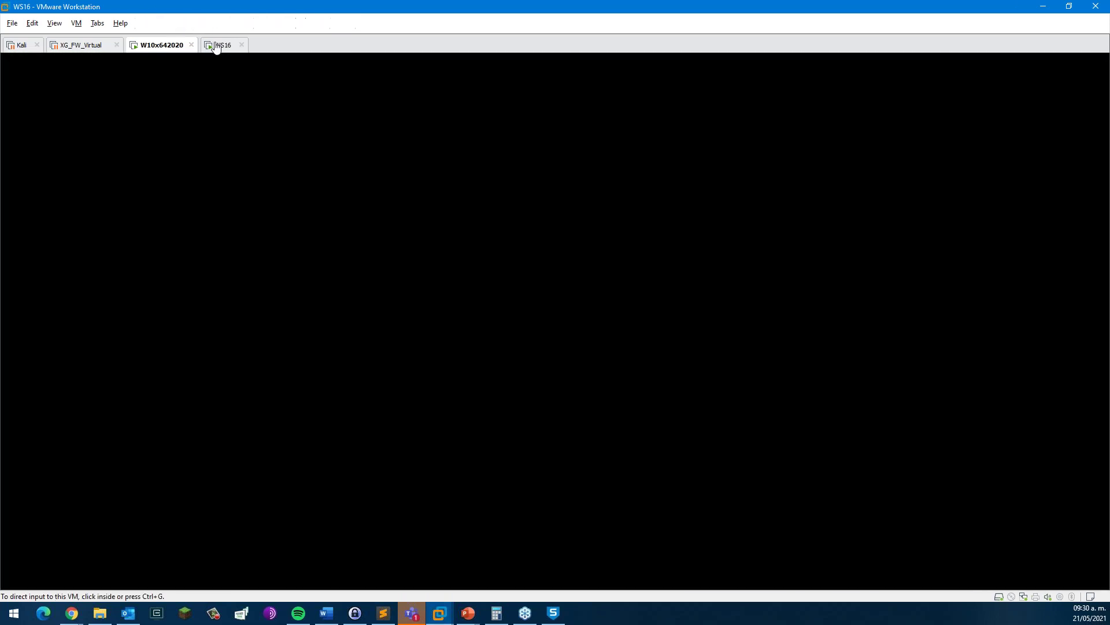
Step: Run ipconfig in a command prompt on the WS16 server to get its IP address
{"action": "key", "text": "super+r"}
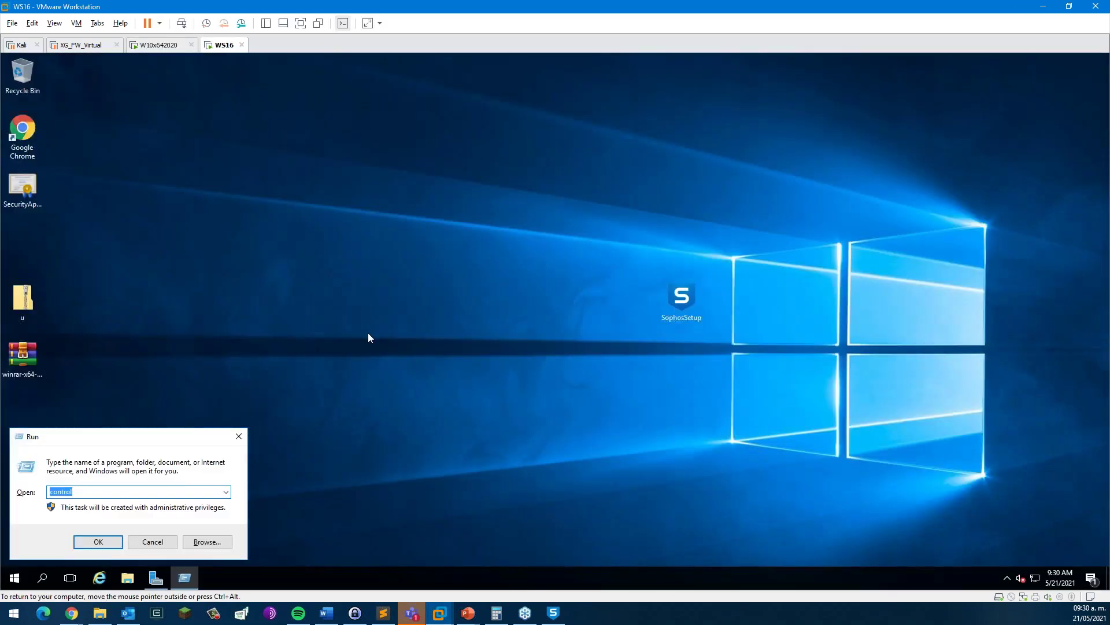
{"action": "type", "text": "cmd"}
{"action": "key", "text": "Return"}
{"action": "type", "text": "ipconfig"}
{"action": "key", "text": "Return"}
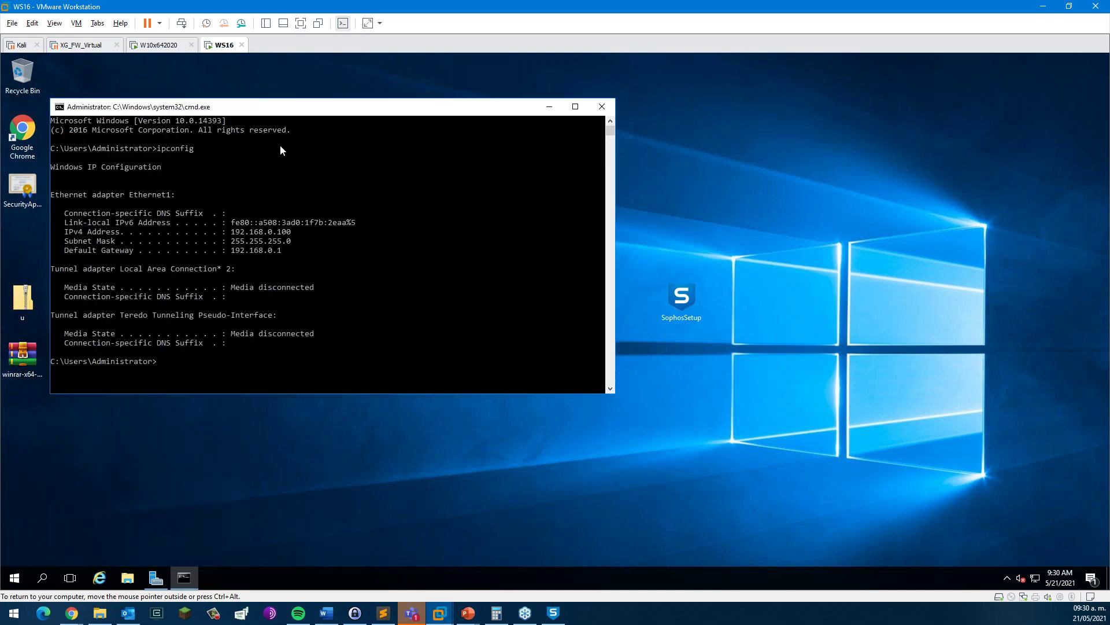
Step: Enter 192.168.0.100 as the relay address in the Windows 10 SophosSetup command
{"action": "left_click", "coordinate": [157, 45]}
{"action": "left_click", "coordinate": [410, 438]}
{"action": "type", "text": "192.168.0.100:8190"}
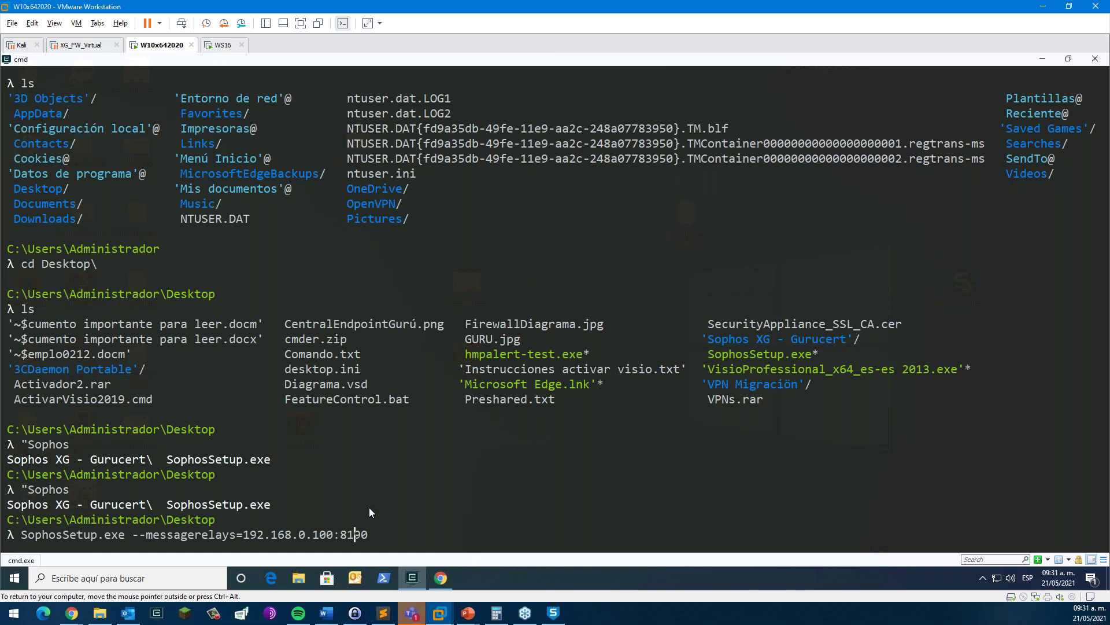
{"action": "left_click", "coordinate": [212, 51]}
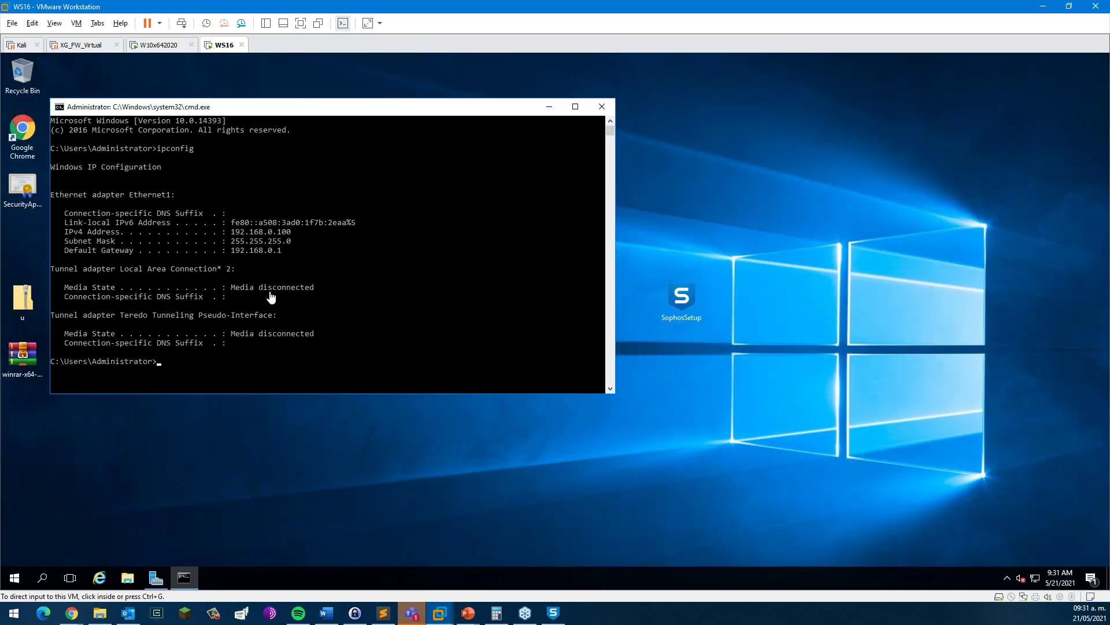
{"action": "left_click", "coordinate": [166, 46]}
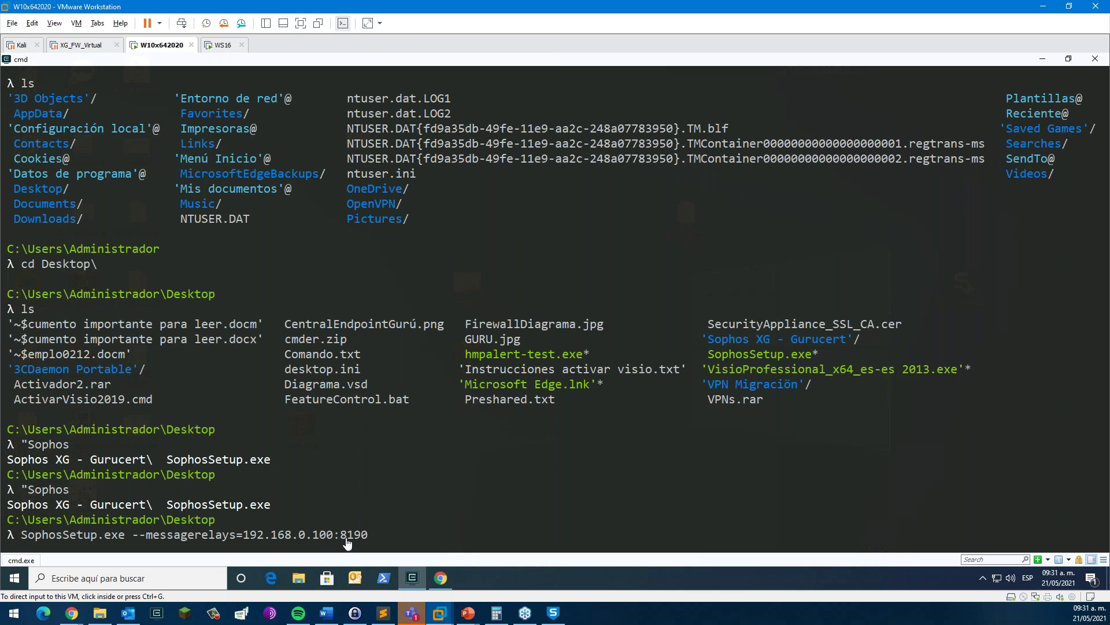
{"action": "left_click", "coordinate": [213, 51]}
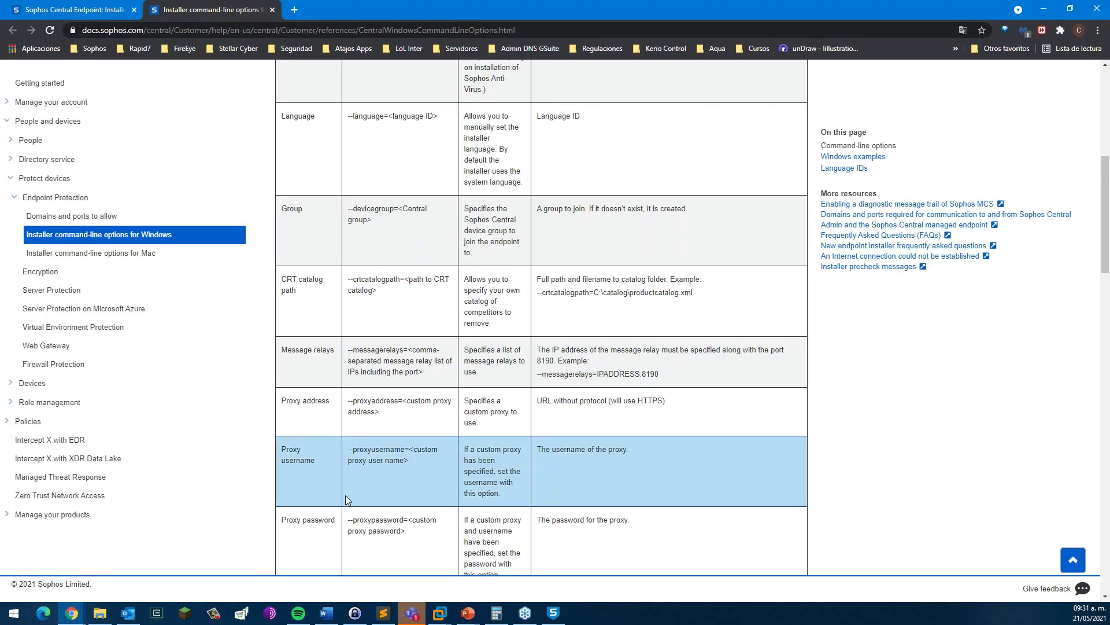
Step: Scroll past the proxy options to the Windows examples and select the first example command
{"action": "scroll", "coordinate": [344, 490], "scroll_direction": "down", "scroll_amount": 1}
{"action": "scroll", "coordinate": [341, 486], "scroll_direction": "down", "scroll_amount": 3}
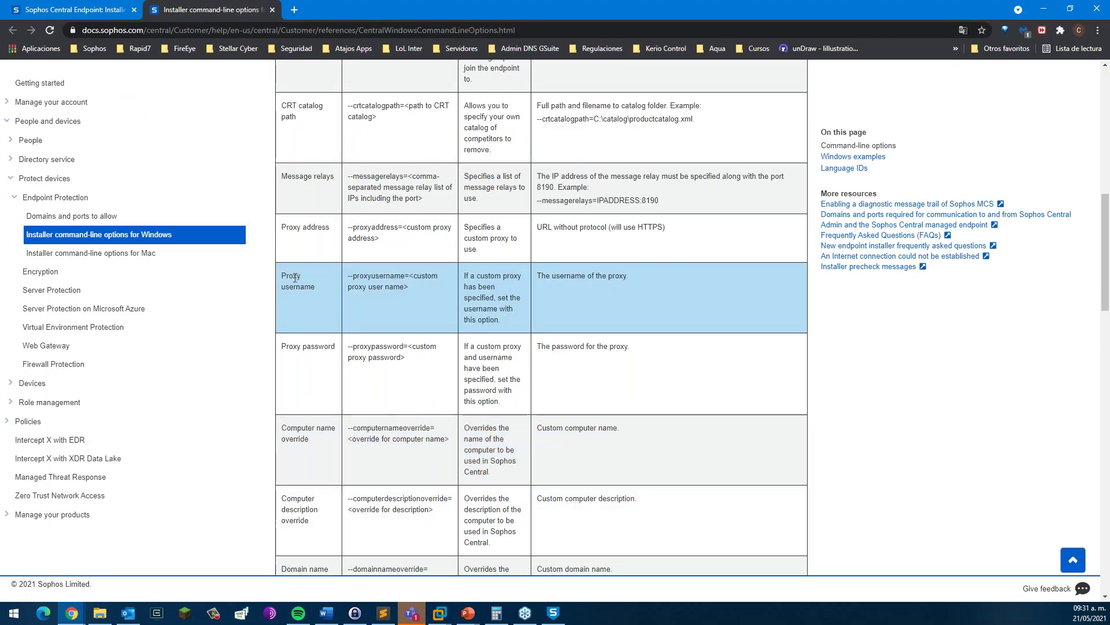
{"action": "left_click_drag", "start_coordinate": [282, 275], "coordinate": [314, 293]}
{"action": "scroll", "coordinate": [321, 303], "scroll_direction": "down", "scroll_amount": 4}
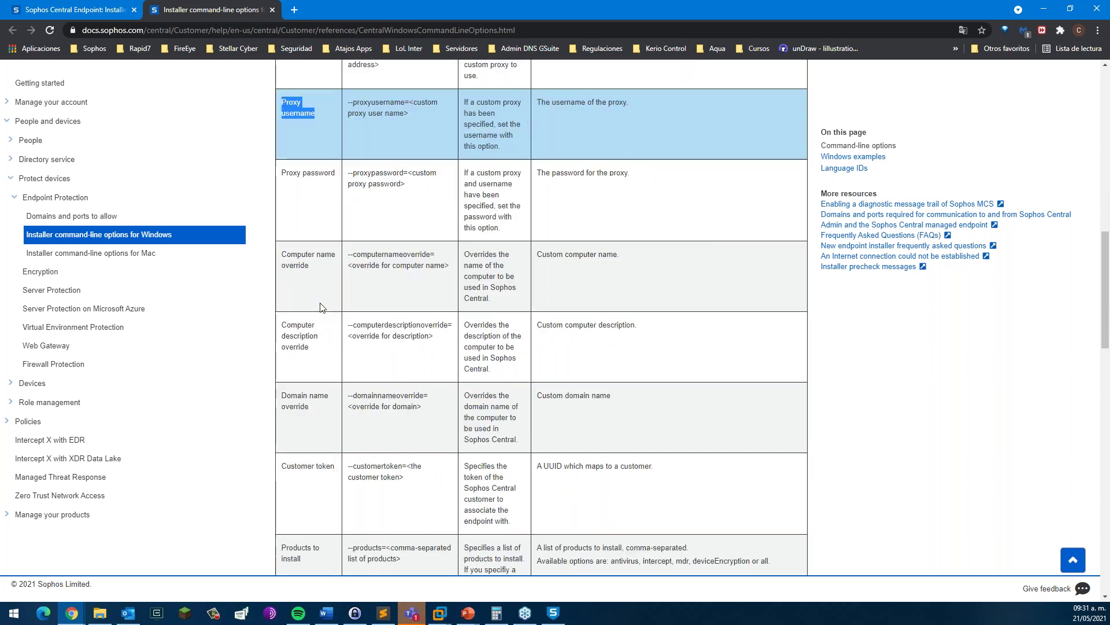
{"action": "scroll", "coordinate": [322, 307], "scroll_direction": "down", "scroll_amount": 4}
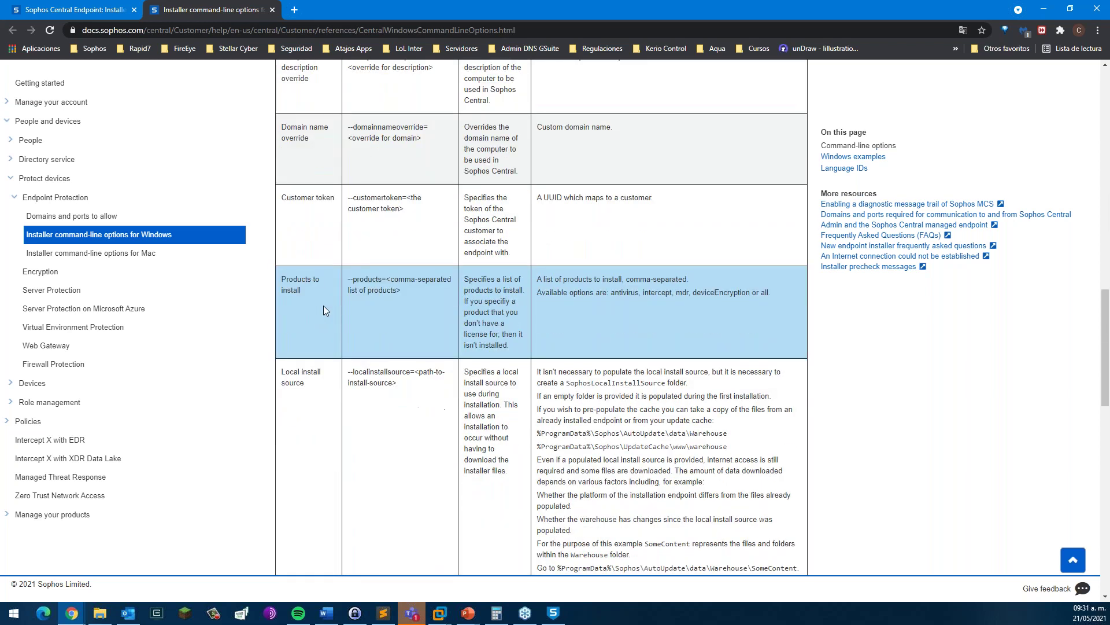
{"action": "scroll", "coordinate": [324, 305], "scroll_direction": "down", "scroll_amount": 5}
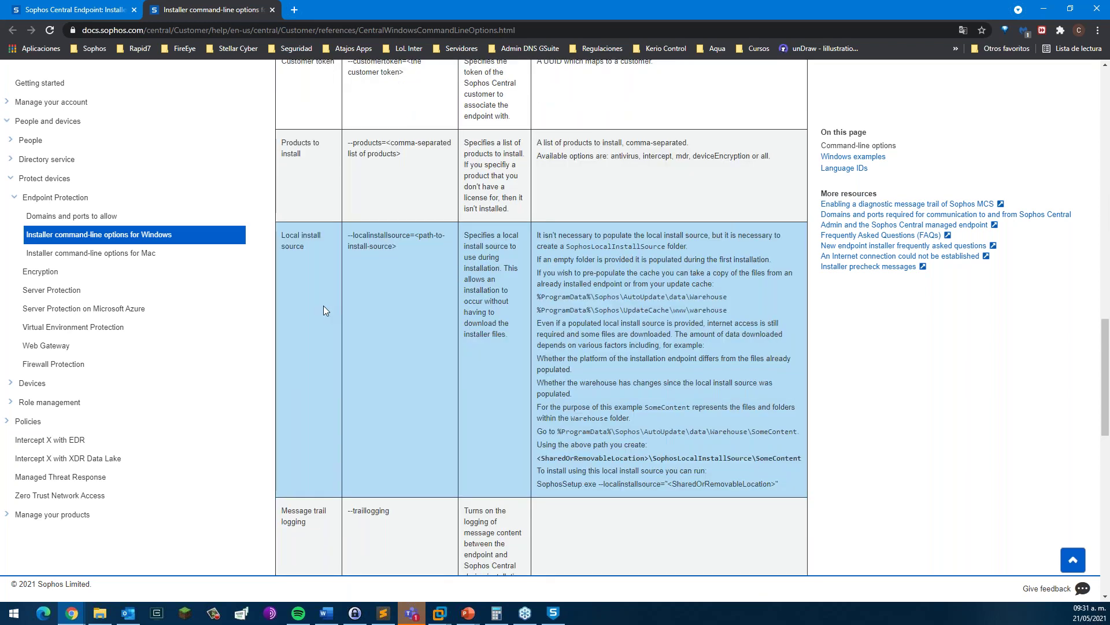
{"action": "scroll", "coordinate": [317, 314], "scroll_direction": "down", "scroll_amount": 2}
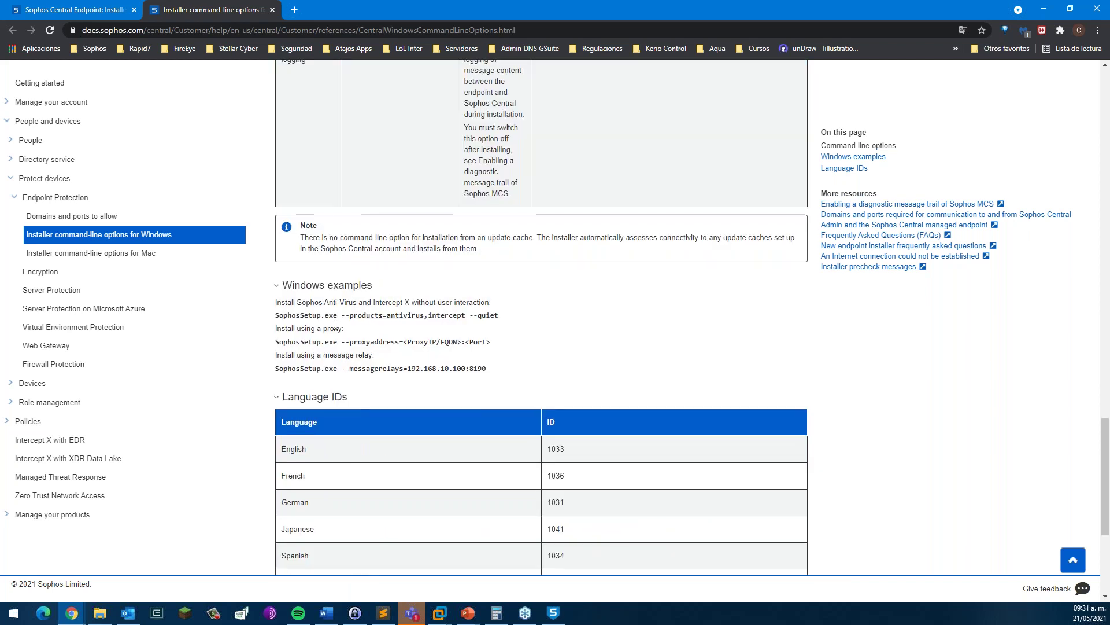
{"action": "scroll", "coordinate": [318, 313], "scroll_direction": "down", "scroll_amount": 1}
{"action": "left_click_drag", "start_coordinate": [280, 430], "coordinate": [462, 444]}
{"action": "left_click", "coordinate": [400, 446]}
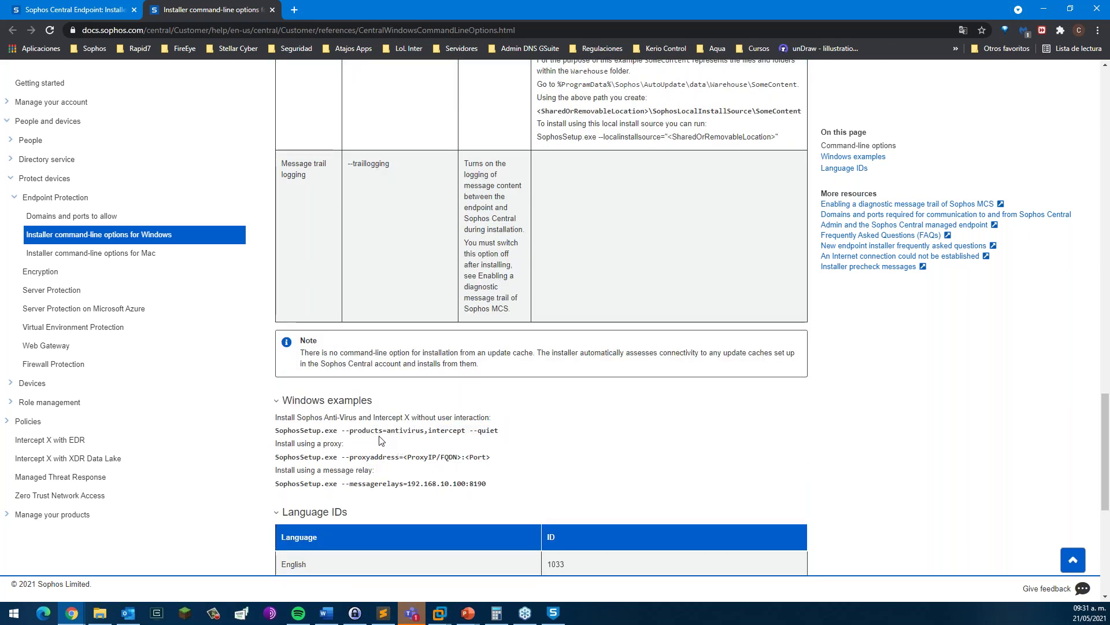
{"action": "left_click_drag", "start_coordinate": [275, 430], "coordinate": [386, 434]}
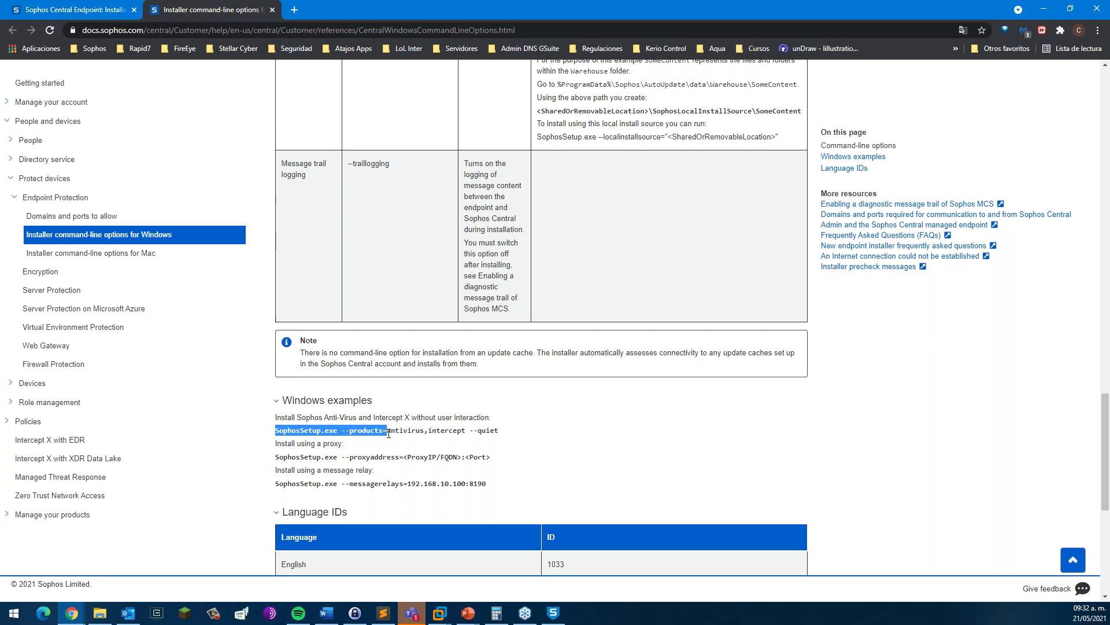
{"action": "left_click", "coordinate": [1041, 13]}
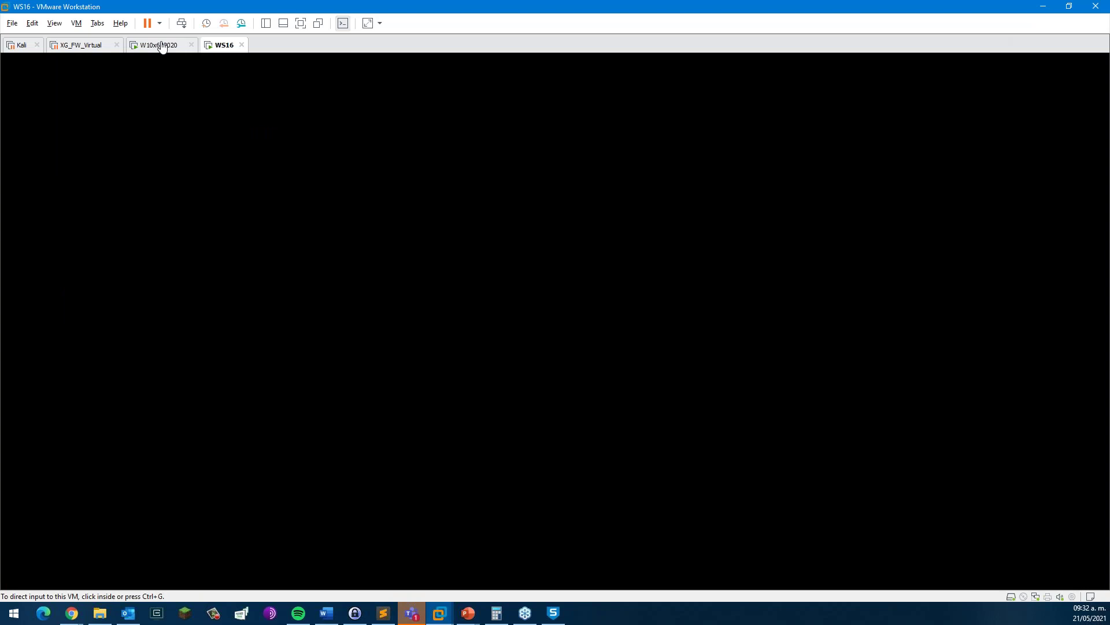
Step: On the Windows 10 VM, hide the console and drag SophosSetup.exe toward the desktop centre
{"action": "left_click", "coordinate": [161, 45]}
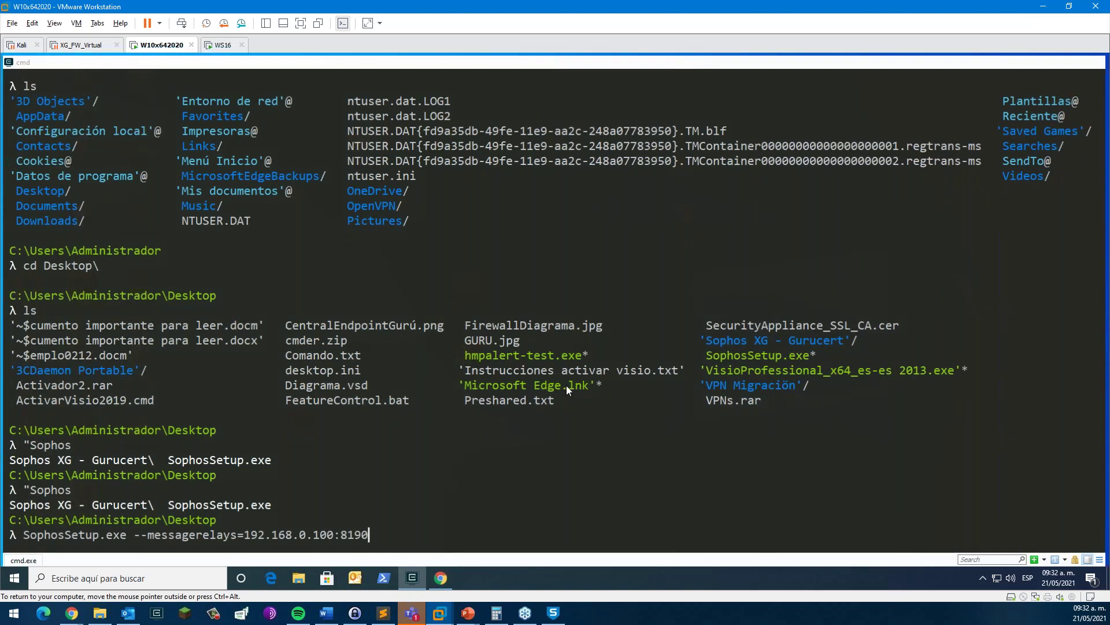
{"action": "key", "text": "super+d"}
{"action": "left_click_drag", "start_coordinate": [963, 286], "coordinate": [670, 350]}
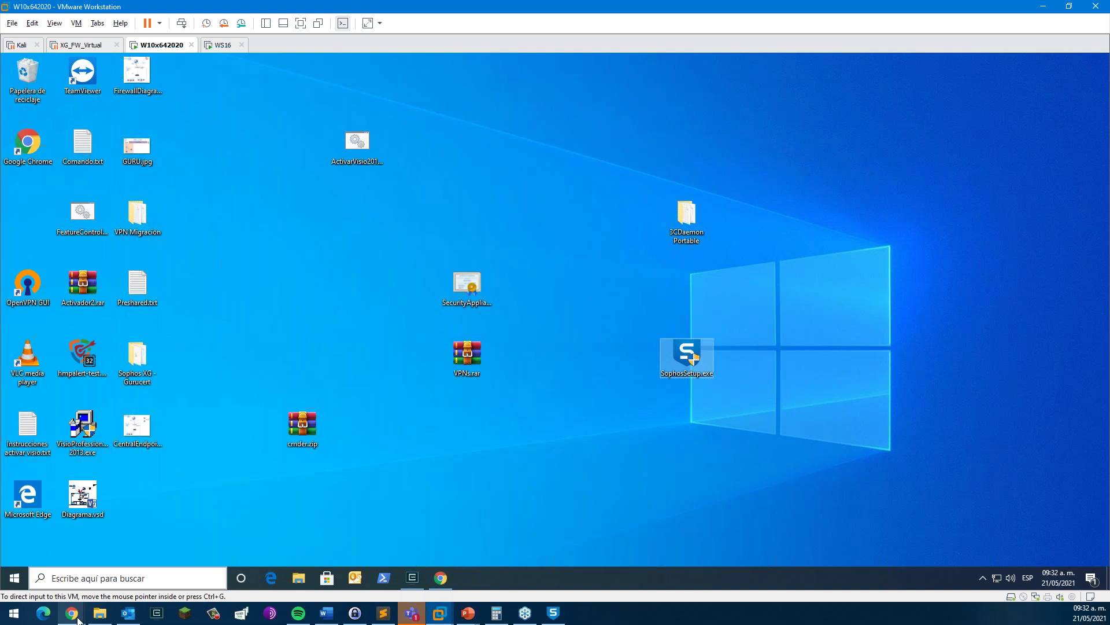
Step: Highlight the antivirus,intercept product list and --quiet option in the Windows example command
{"action": "mouse_move", "coordinate": [72, 614]}
{"action": "left_click", "coordinate": [559, 564]}
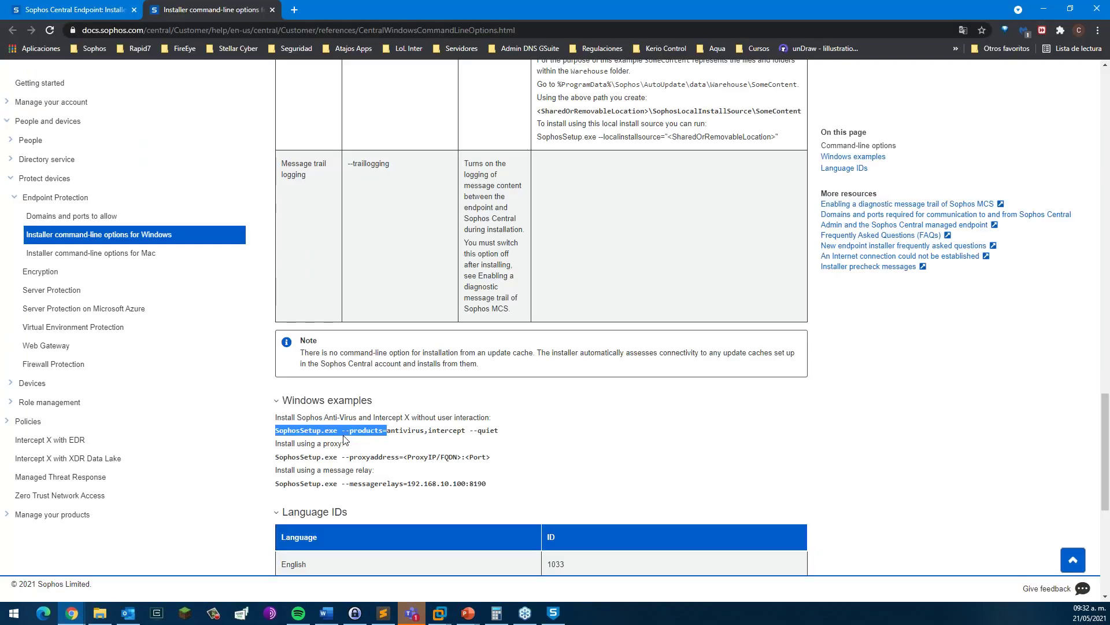
{"action": "left_click", "coordinate": [348, 433]}
{"action": "left_click_drag", "start_coordinate": [386, 433], "coordinate": [505, 436]}
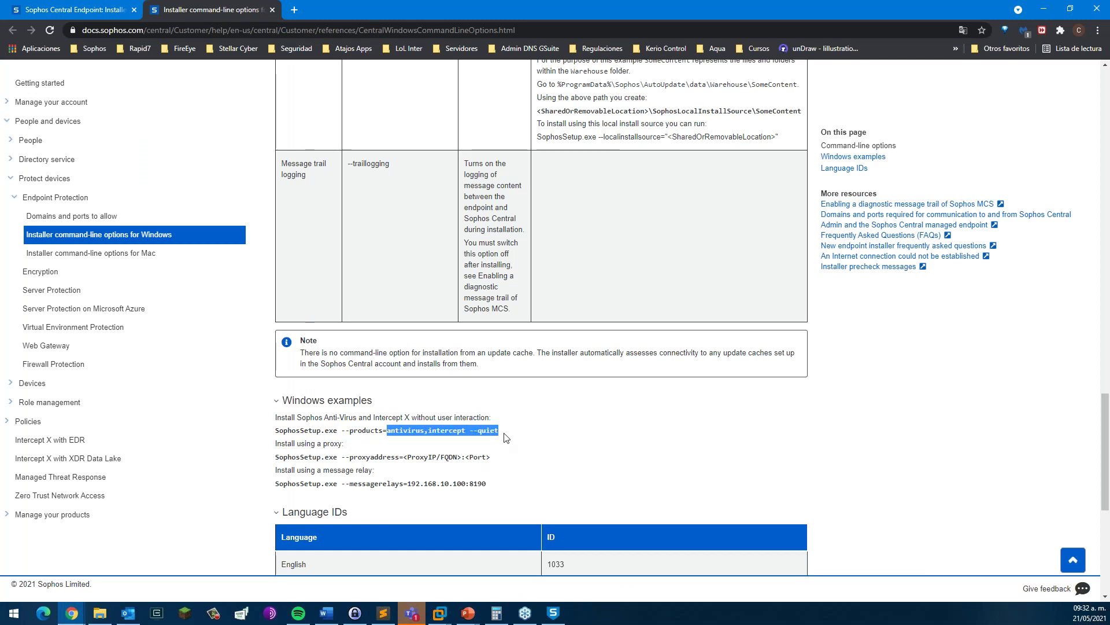
{"action": "double_click", "coordinate": [405, 430]}
{"action": "double_click", "coordinate": [434, 432]}
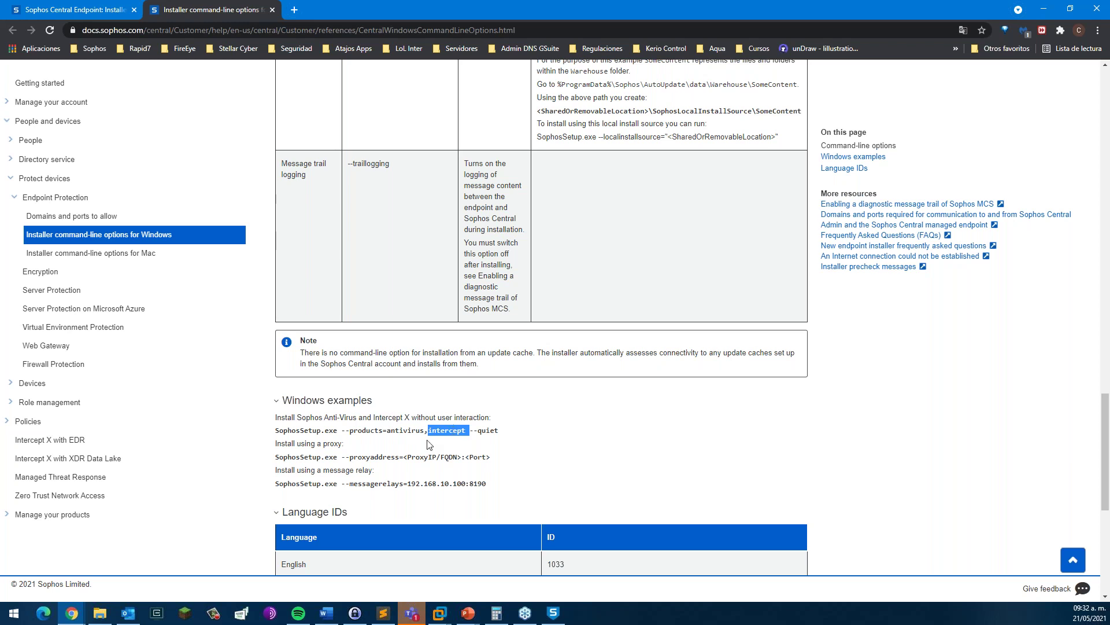
{"action": "double_click", "coordinate": [404, 432]}
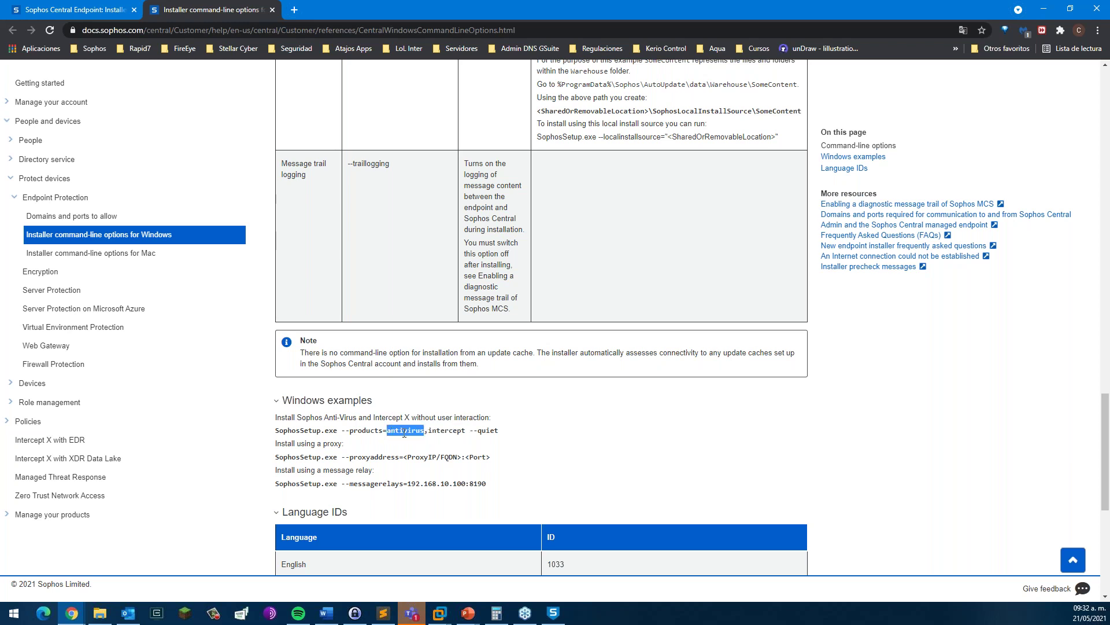
{"action": "double_click", "coordinate": [436, 430]}
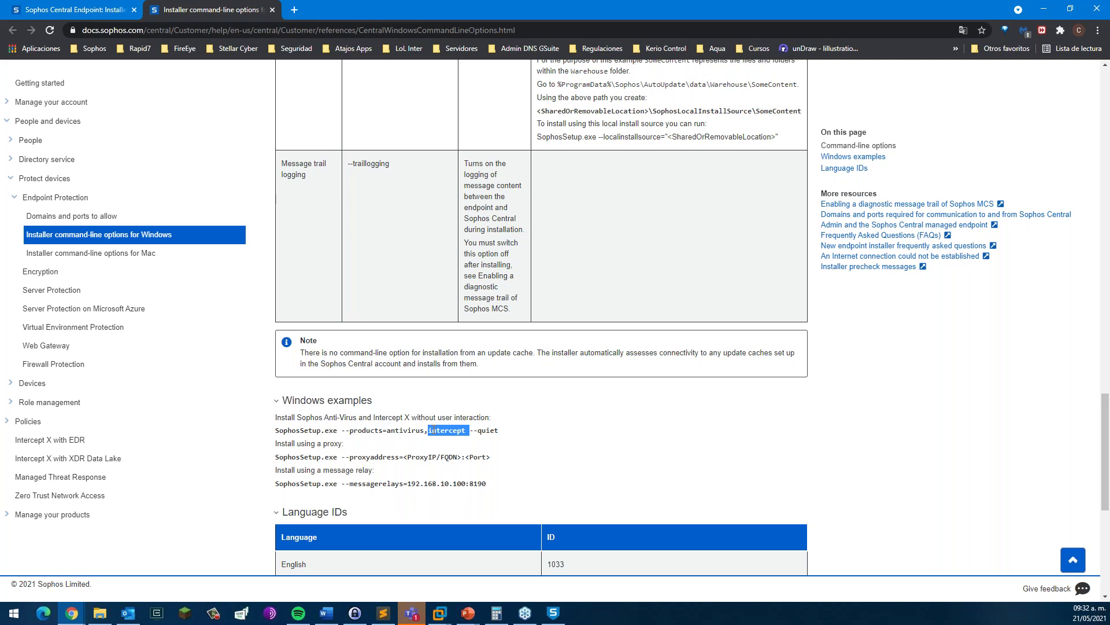
Step: Highlight both warehouse folder paths under the Local install source option
{"action": "scroll", "coordinate": [430, 431], "scroll_direction": "up", "scroll_amount": 7}
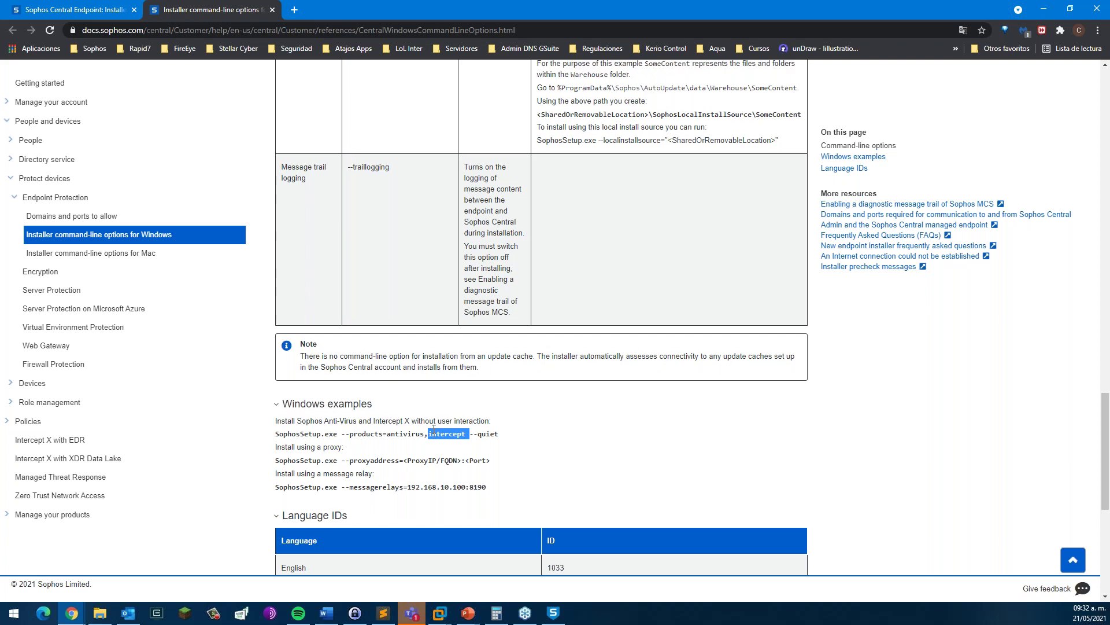
{"action": "scroll", "coordinate": [386, 418], "scroll_direction": "up", "scroll_amount": 6}
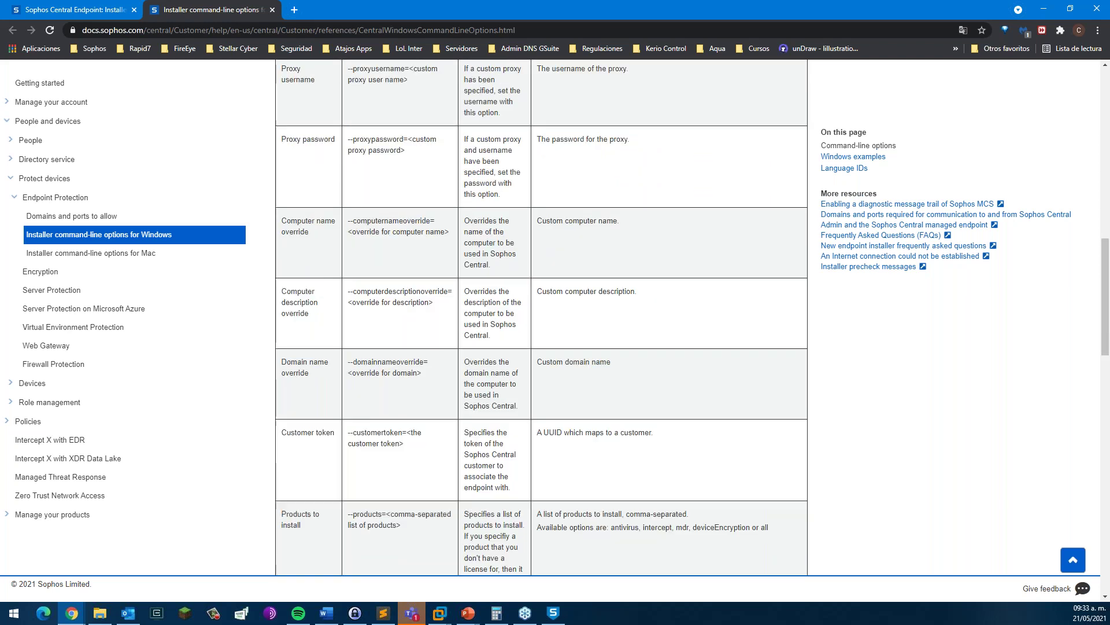
{"action": "scroll", "coordinate": [387, 418], "scroll_direction": "down", "scroll_amount": 4}
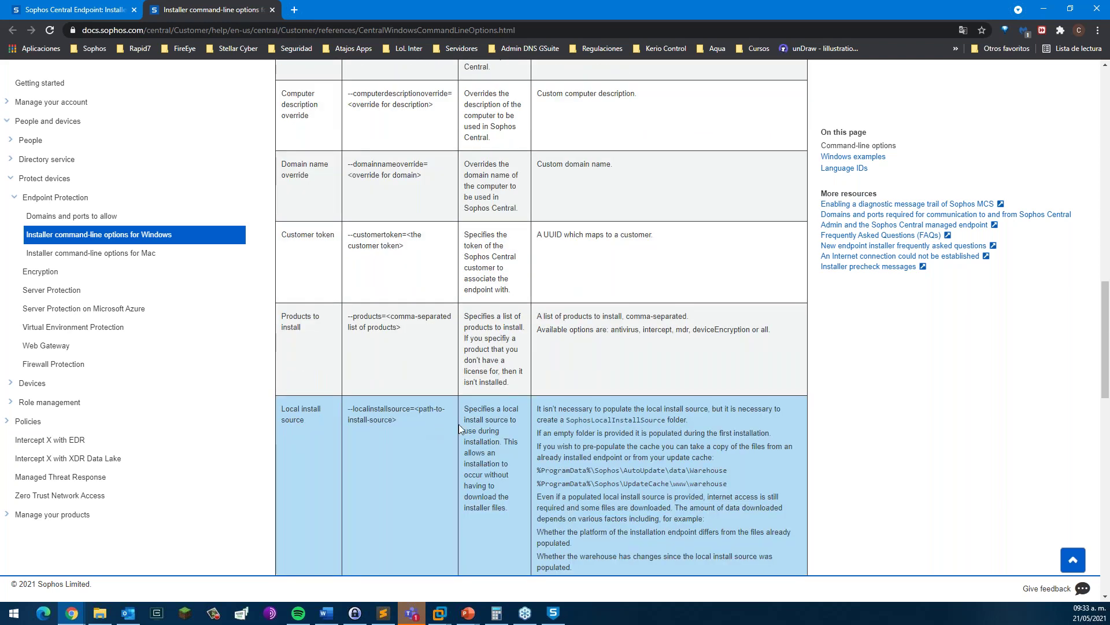
{"action": "scroll", "coordinate": [533, 433], "scroll_direction": "down", "scroll_amount": 2}
{"action": "scroll", "coordinate": [533, 432], "scroll_direction": "up", "scroll_amount": 4}
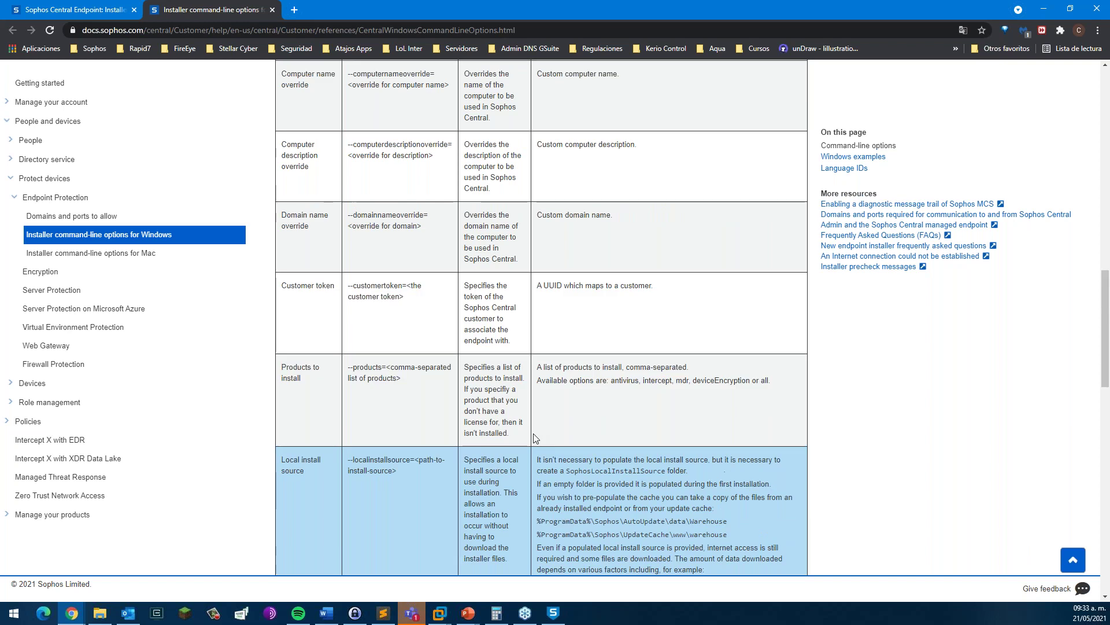
{"action": "scroll", "coordinate": [539, 354], "scroll_direction": "down", "scroll_amount": 4}
{"action": "left_click_drag", "start_coordinate": [539, 354], "coordinate": [748, 361]}
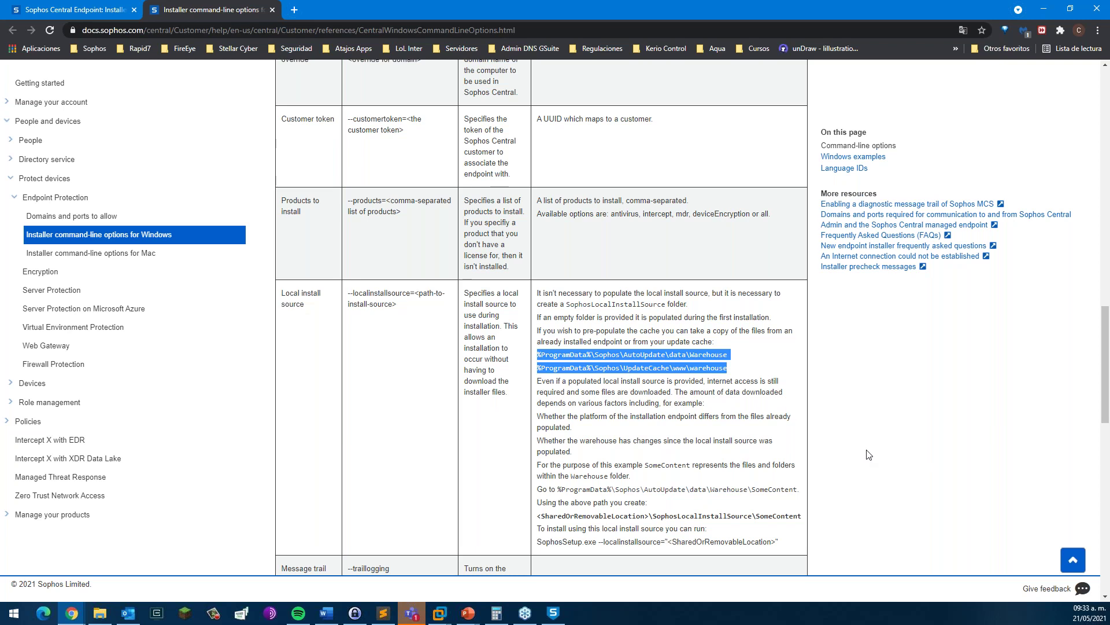
Step: Check SophosSetup.exe's context menu on the Windows 10 VM, then close the WS16 server's command prompt
{"action": "left_click", "coordinate": [1048, 9]}
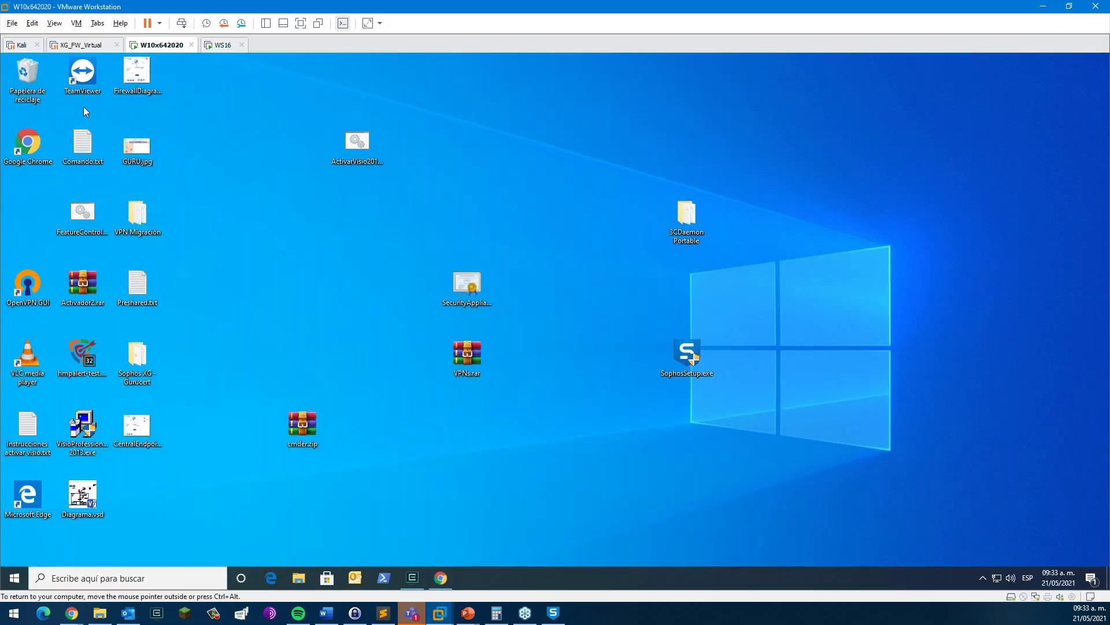
{"action": "left_click", "coordinate": [210, 44]}
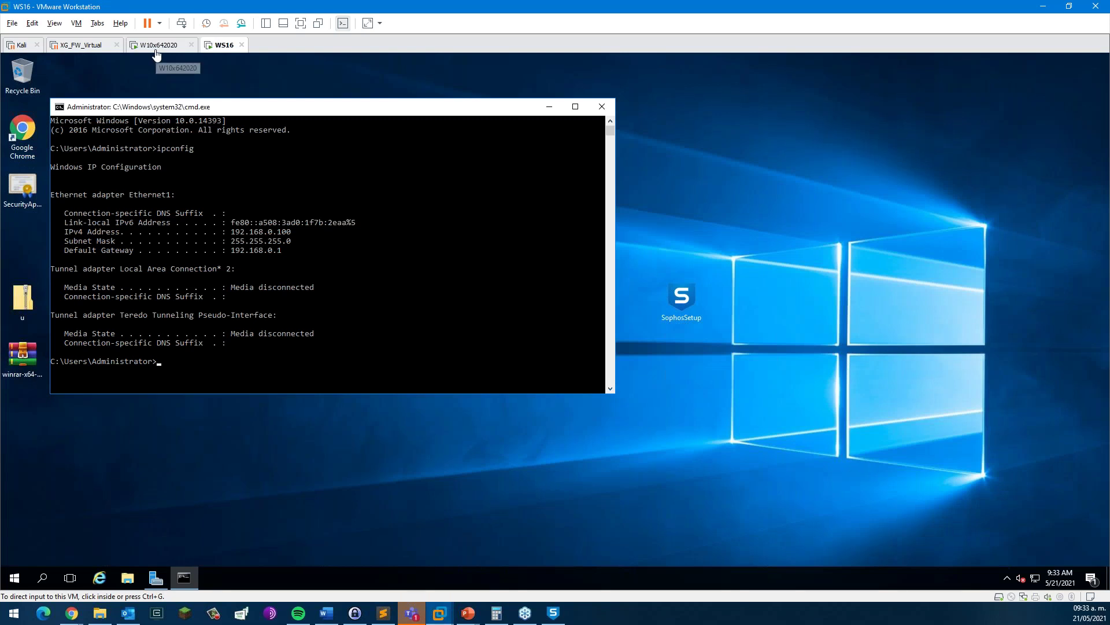
{"action": "left_click", "coordinate": [156, 51]}
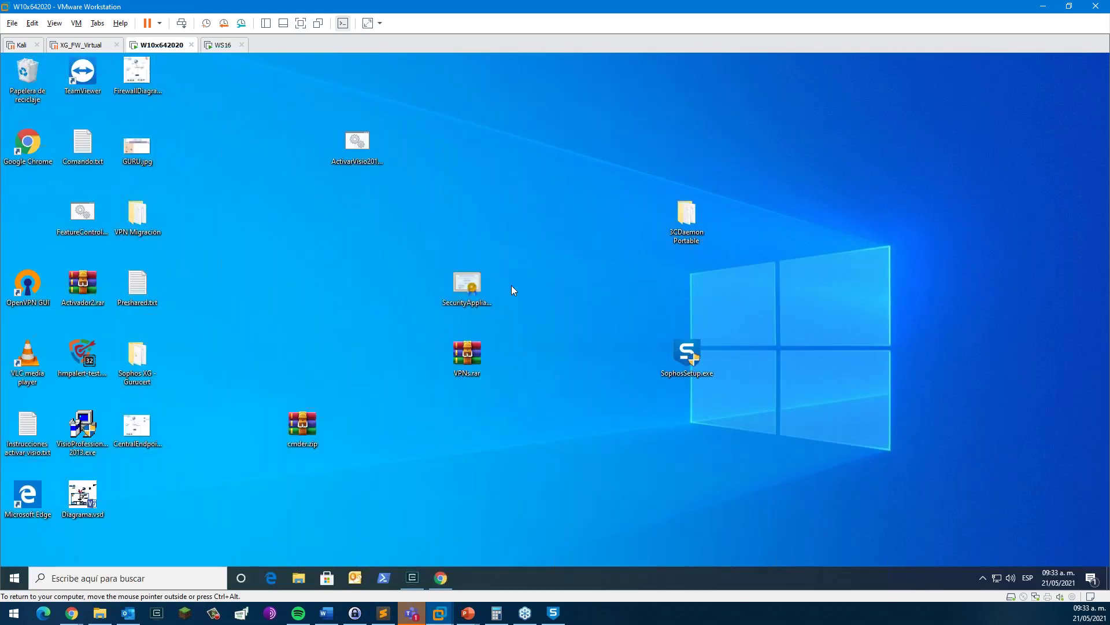
{"action": "left_click", "coordinate": [675, 376]}
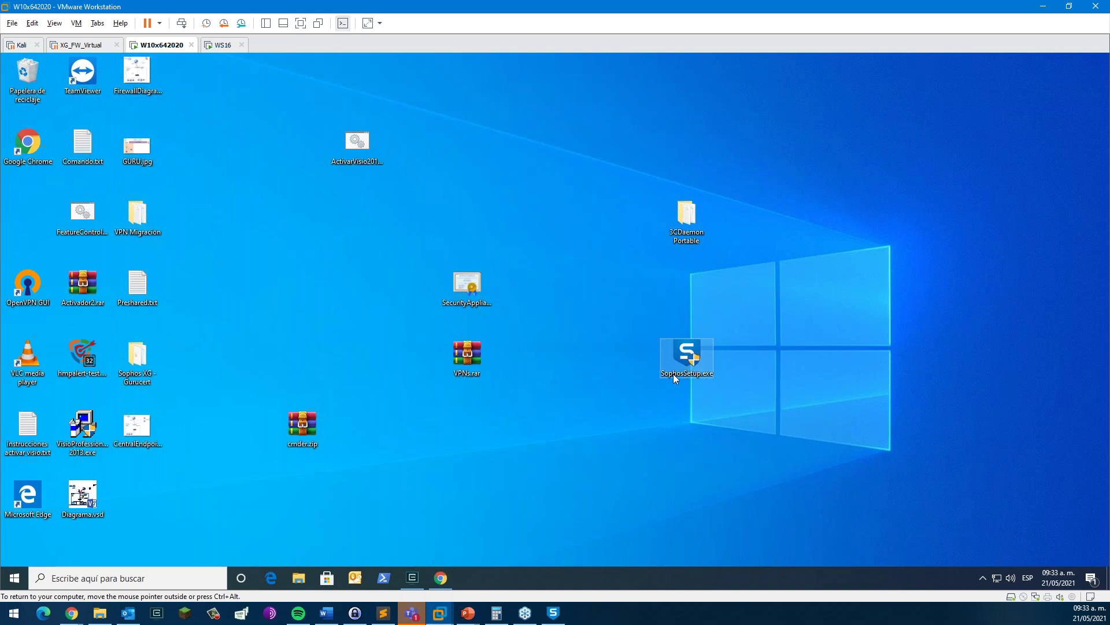
{"action": "right_click", "coordinate": [681, 365]}
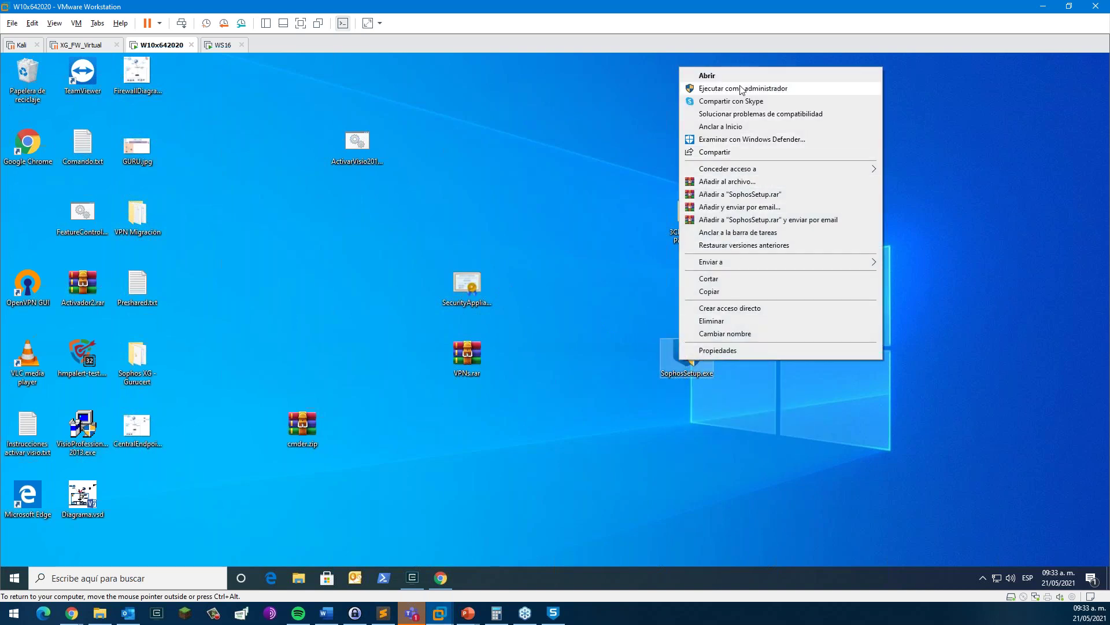
{"action": "left_click", "coordinate": [623, 165]}
{"action": "left_click", "coordinate": [223, 45]}
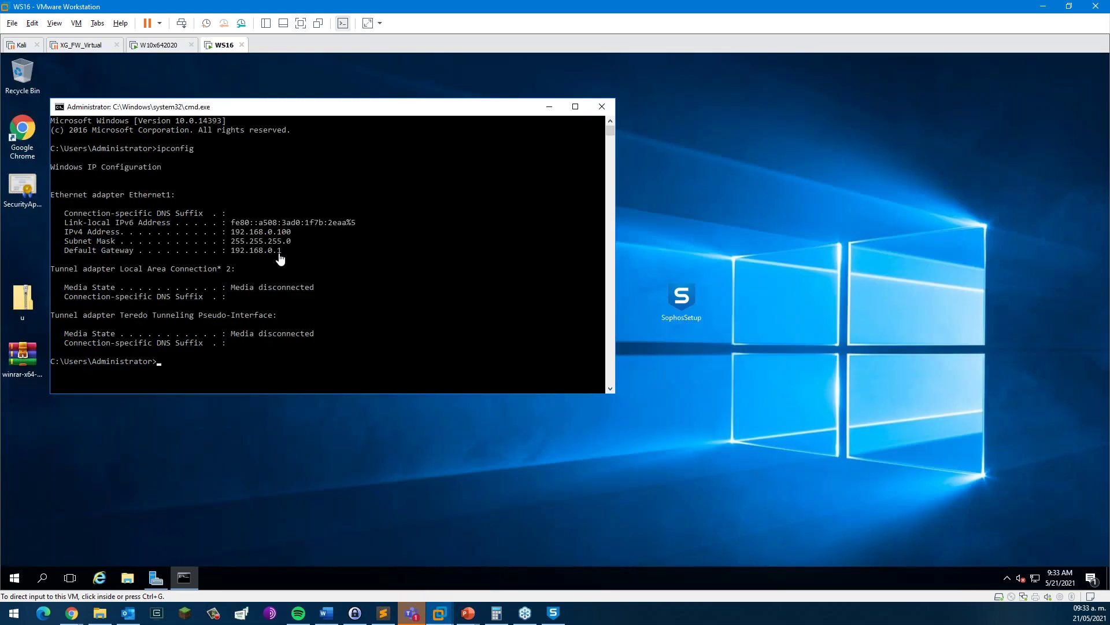
{"action": "left_click", "coordinate": [603, 107]}
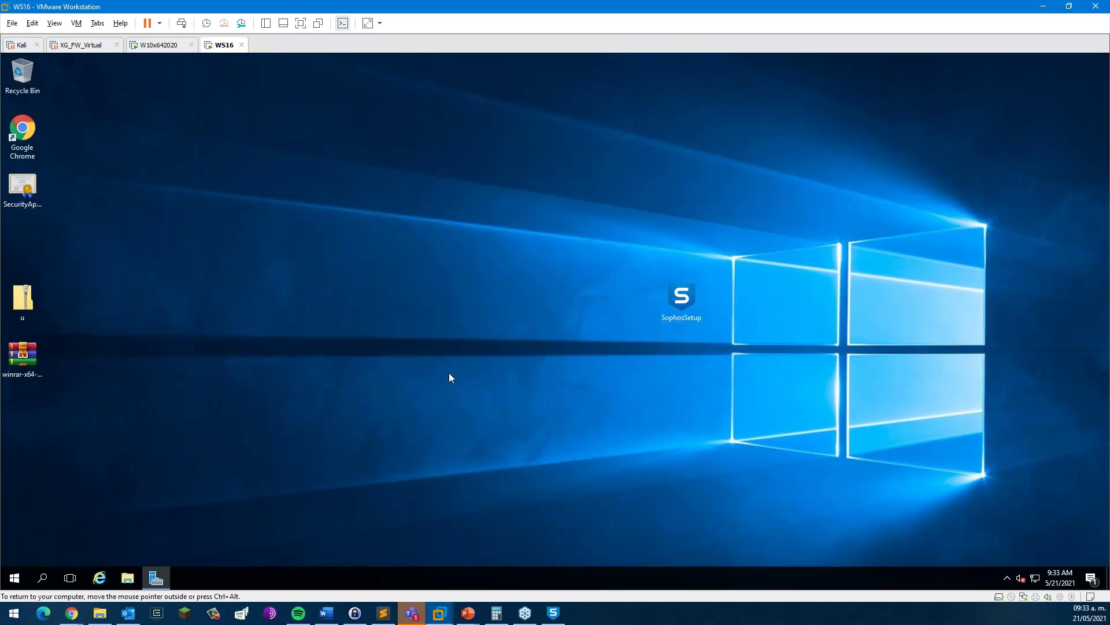
Step: Launch Group Policy Management from Start and expand the security.lab domain node
{"action": "left_click", "coordinate": [15, 577]}
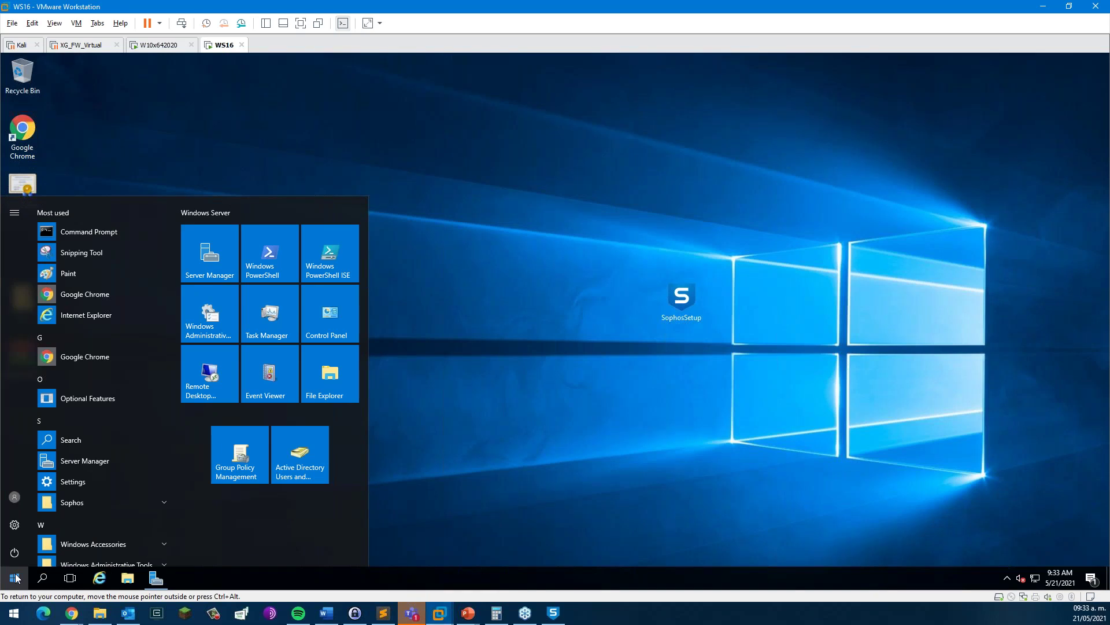
{"action": "left_click", "coordinate": [511, 454]}
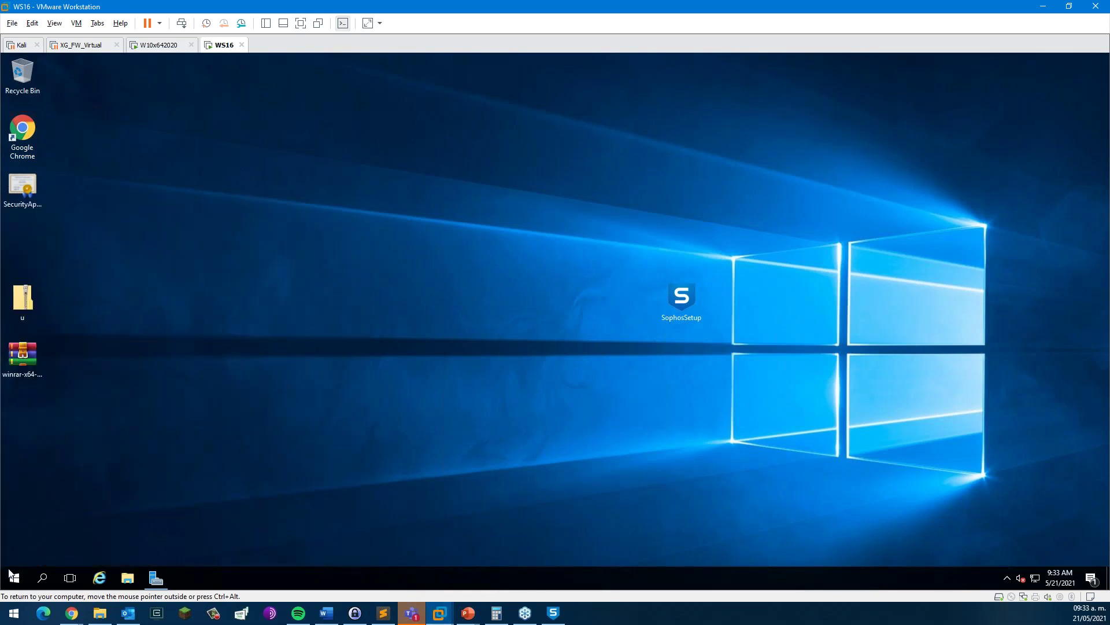
{"action": "key", "text": "super"}
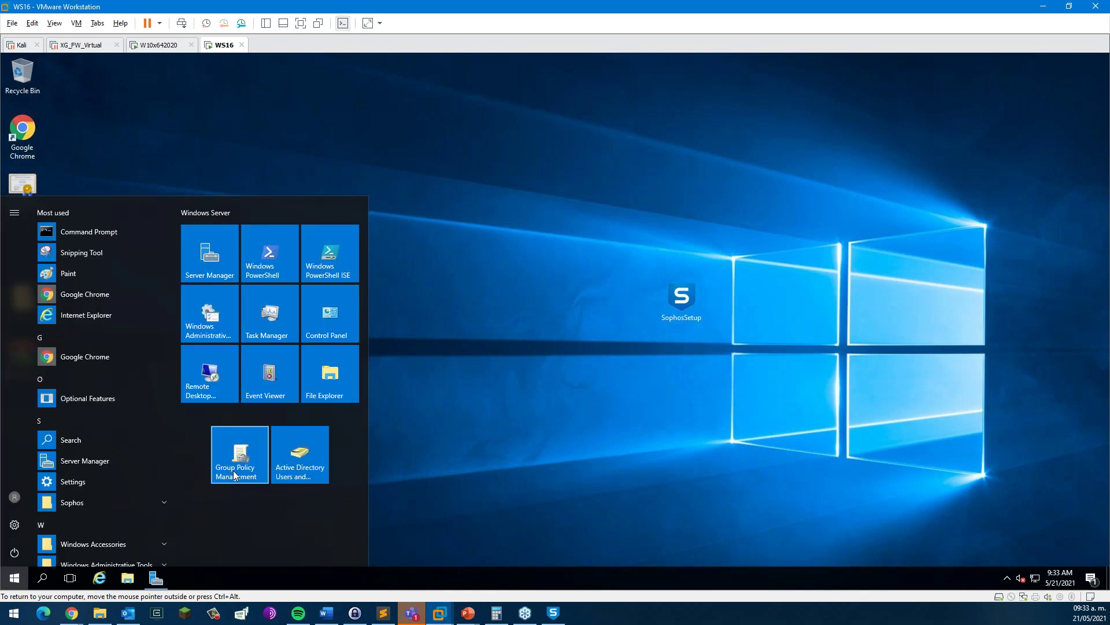
{"action": "left_click", "coordinate": [234, 476]}
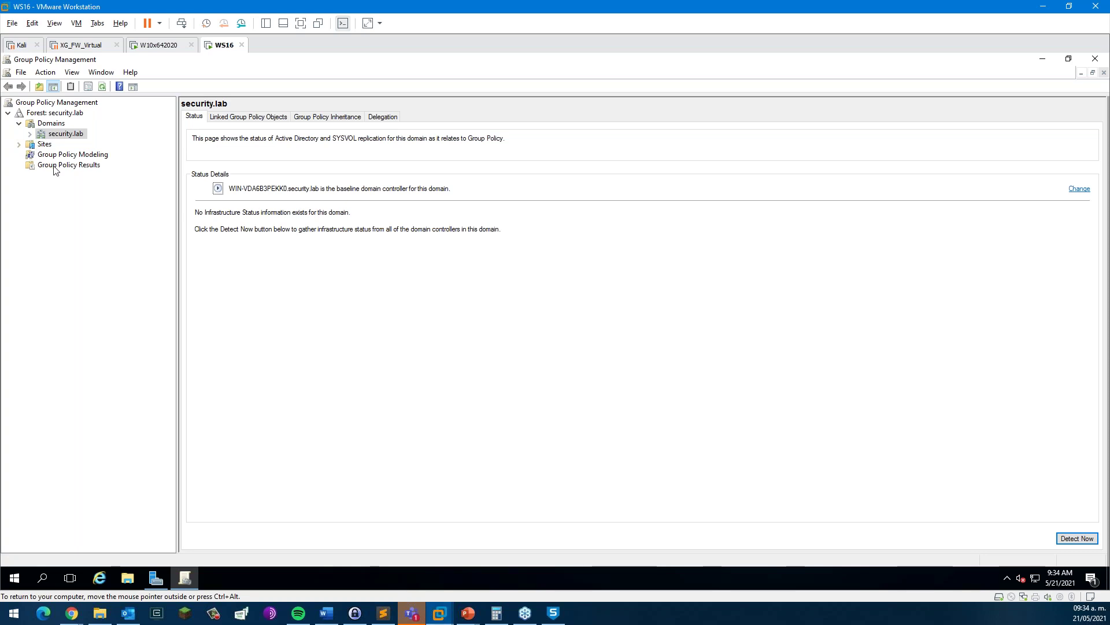
{"action": "left_click", "coordinate": [29, 134]}
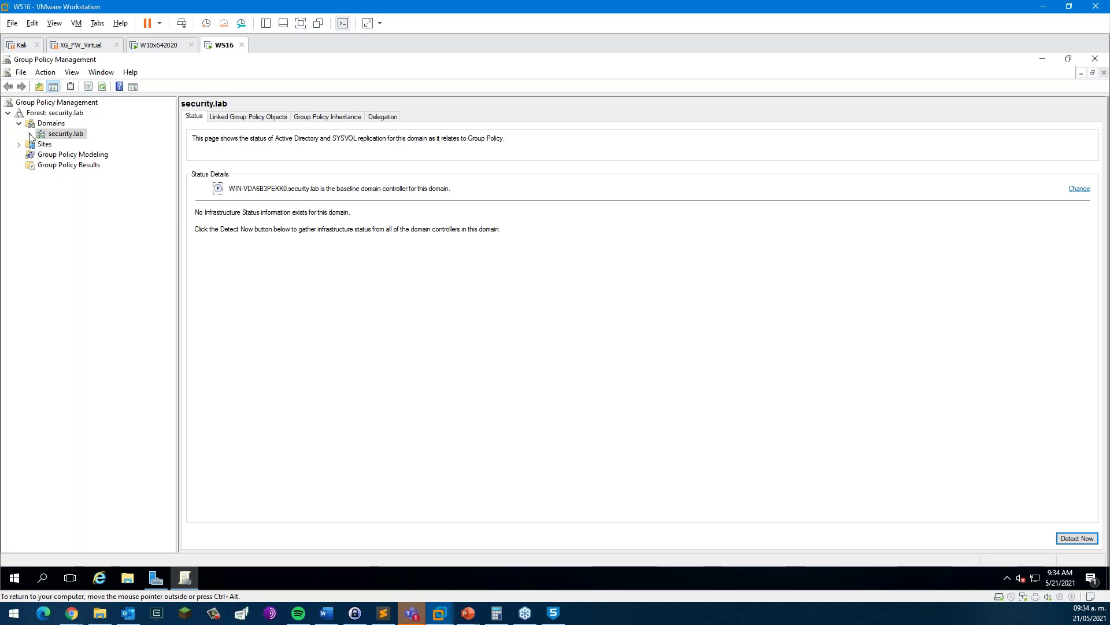
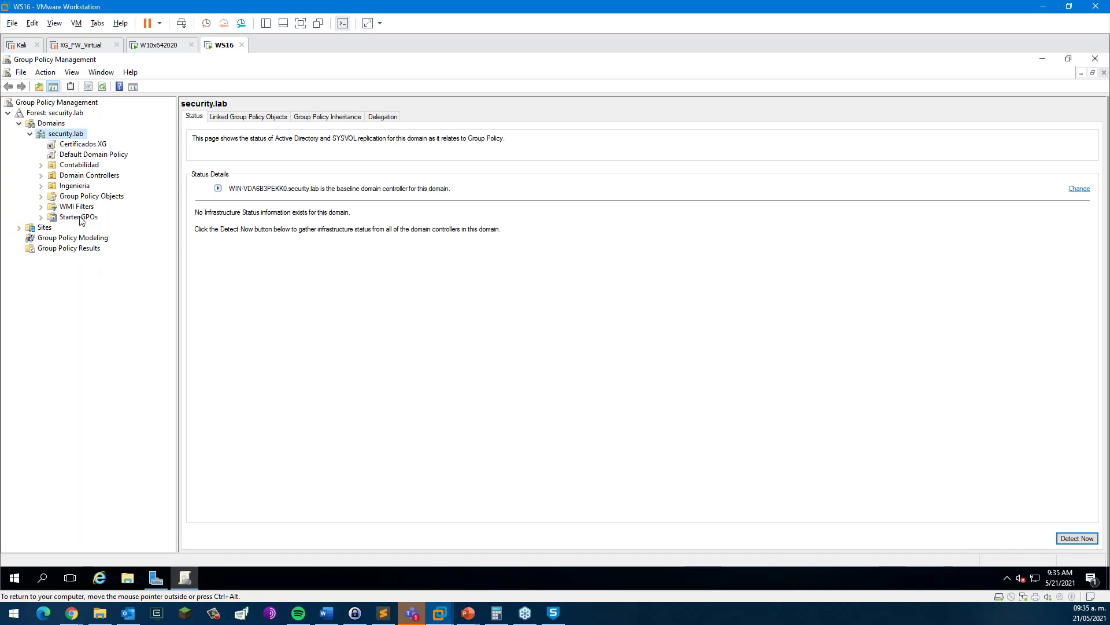
Step: Check Contabilidad's linked GPOs, then return to the Ingenieria OU, which has no linked GPOs
{"action": "left_click", "coordinate": [69, 186]}
{"action": "left_click", "coordinate": [75, 165]}
{"action": "left_click", "coordinate": [69, 186]}
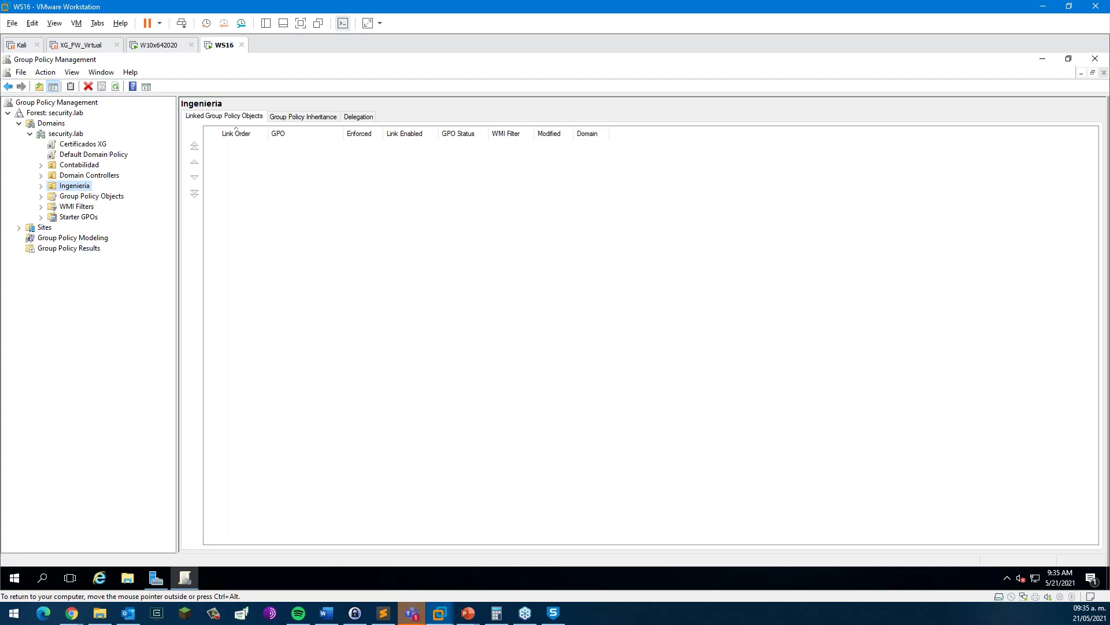
Step: Create a GPO 'Instalación de Endpoint Sophos' and link it to the Ingenieria OU
{"action": "right_click", "coordinate": [68, 185]}
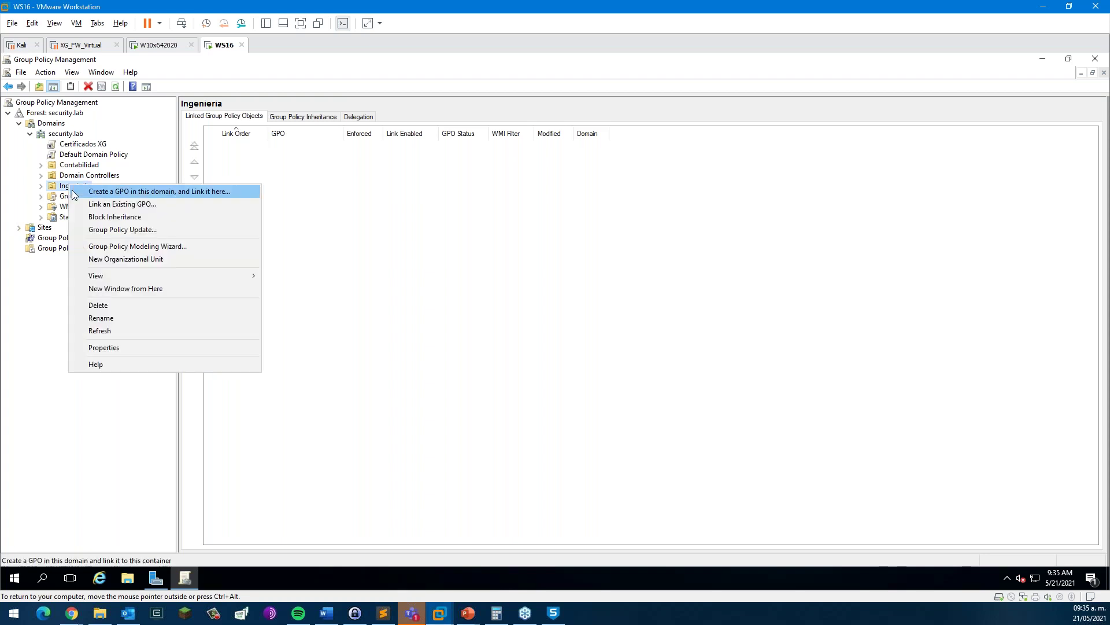
{"action": "left_click", "coordinate": [144, 195]}
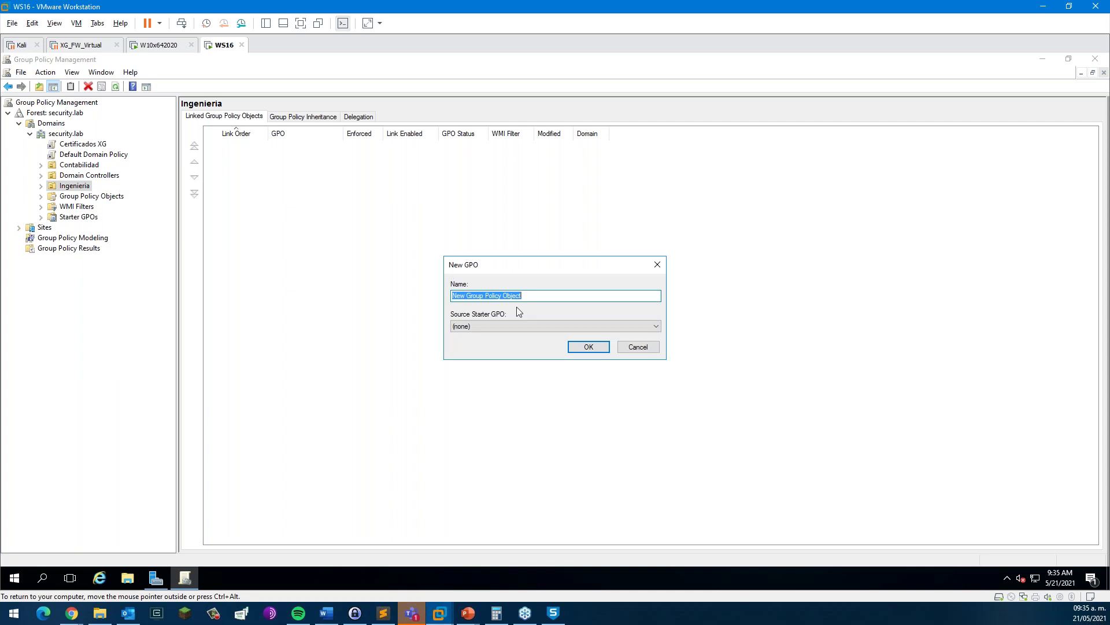
{"action": "type", "text": "Instalación de Endpoint Sophos"}
{"action": "key", "text": "Return"}
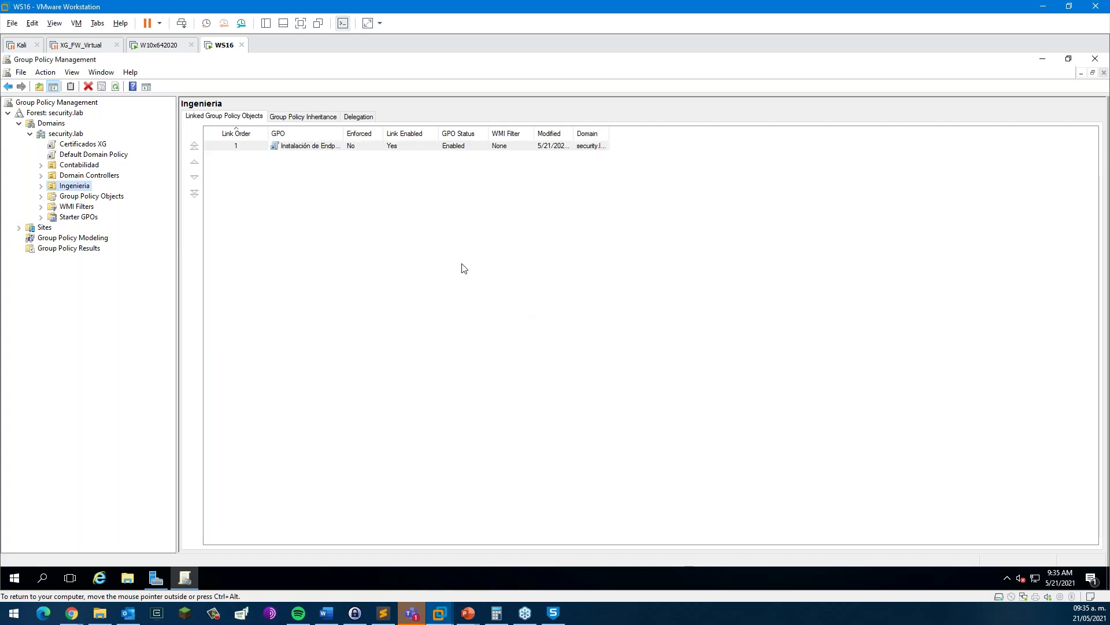
{"action": "double_click", "coordinate": [298, 147]}
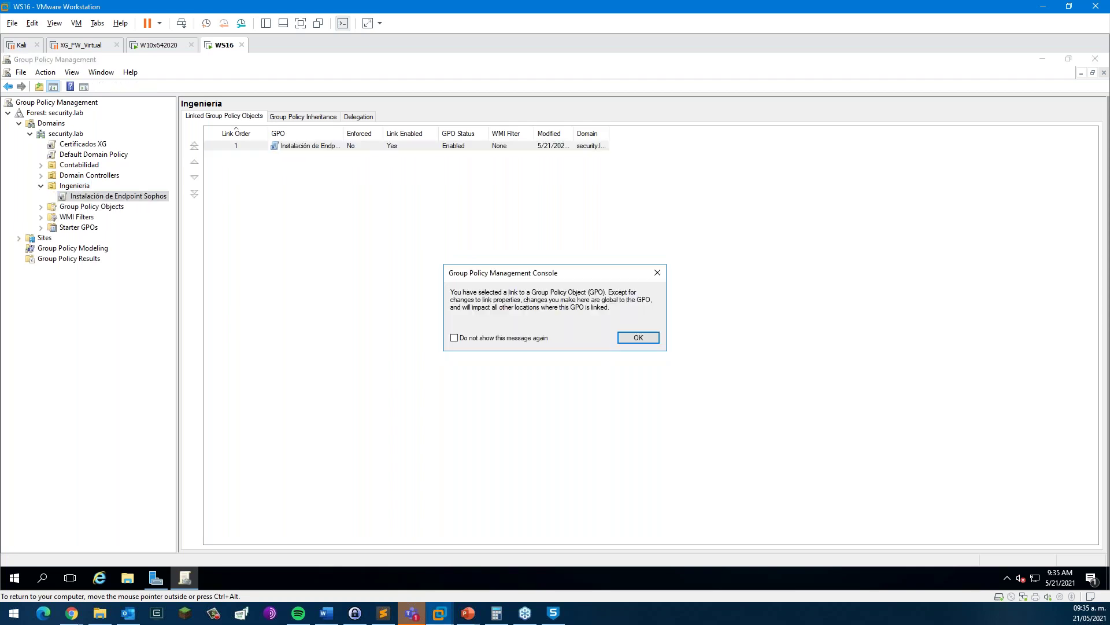
Step: Dismiss the GPO link notice and edit 'Instalación de Endpoint Sophos' in the policy editor
{"action": "left_click", "coordinate": [622, 340]}
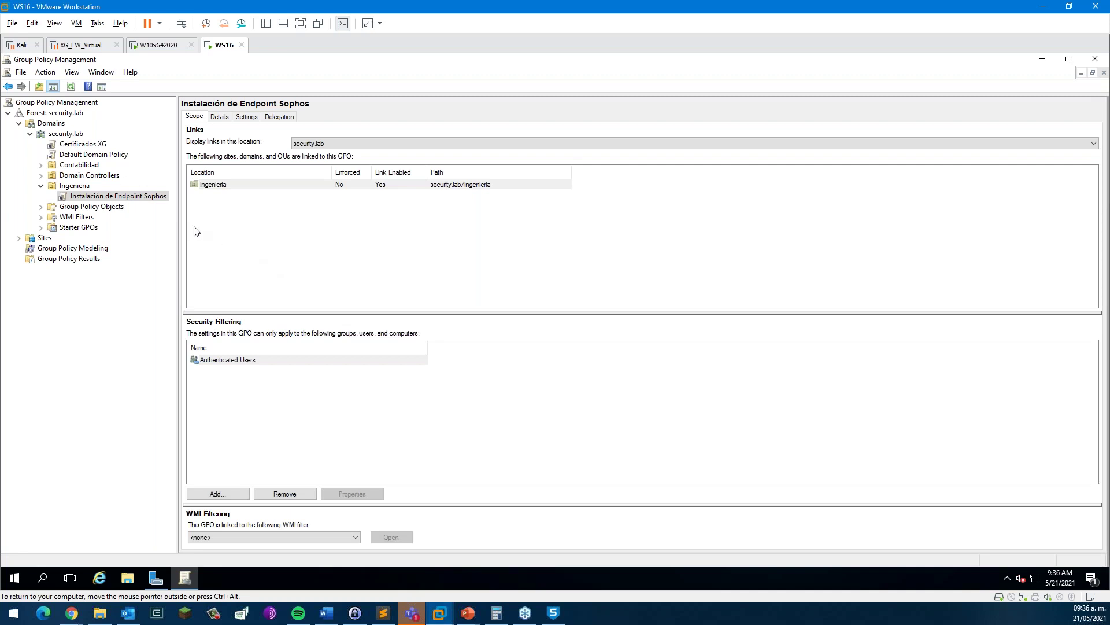
{"action": "right_click", "coordinate": [99, 196]}
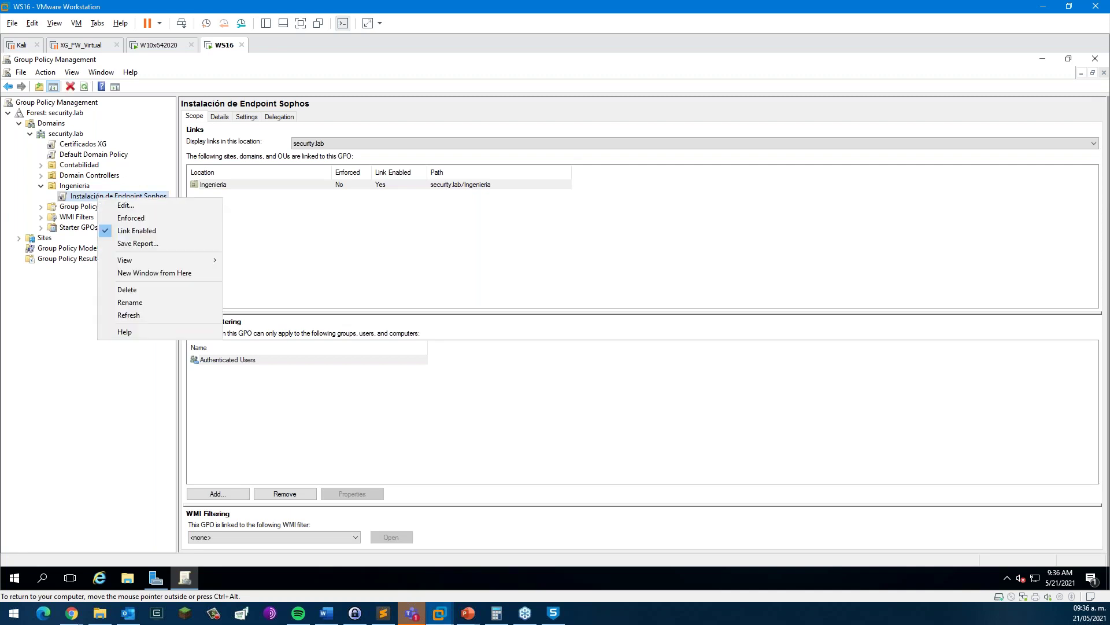
{"action": "left_click", "coordinate": [62, 312]}
{"action": "right_click", "coordinate": [74, 198]}
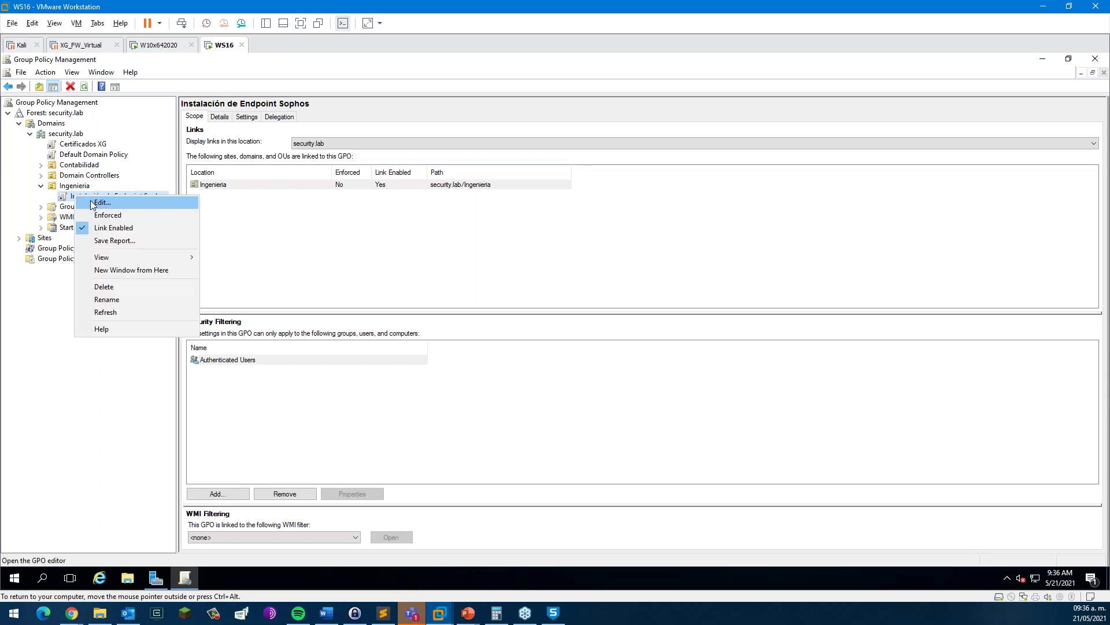
{"action": "left_click", "coordinate": [91, 200]}
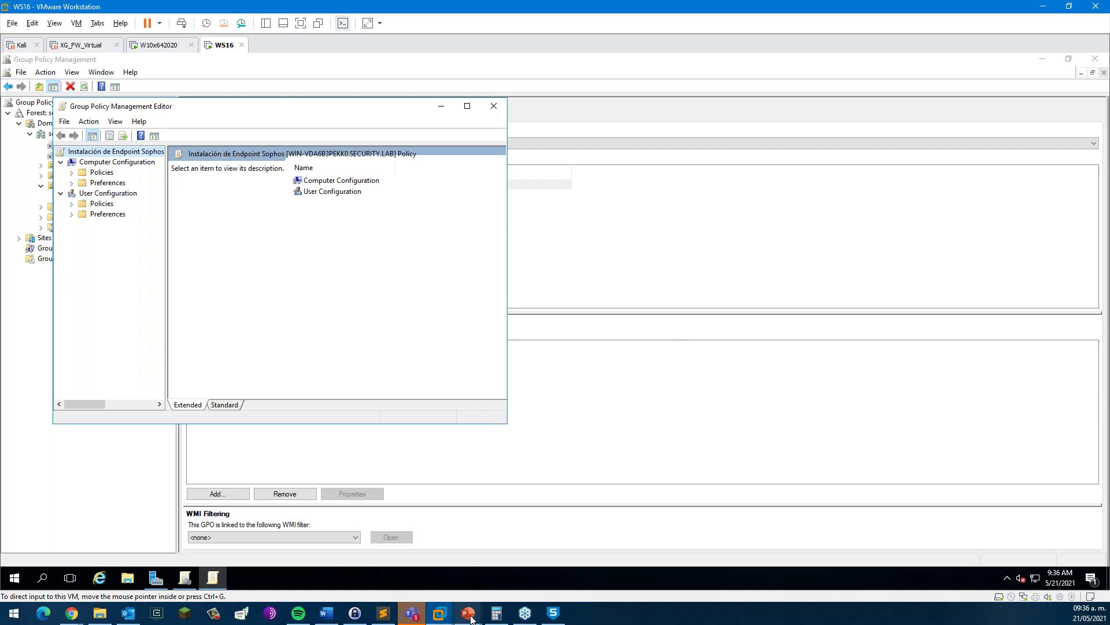
Step: Follow the CONSIDERACIONES slide's KB-000035049 link to the Sophos GPO deployment article
{"action": "mouse_move", "coordinate": [469, 616]}
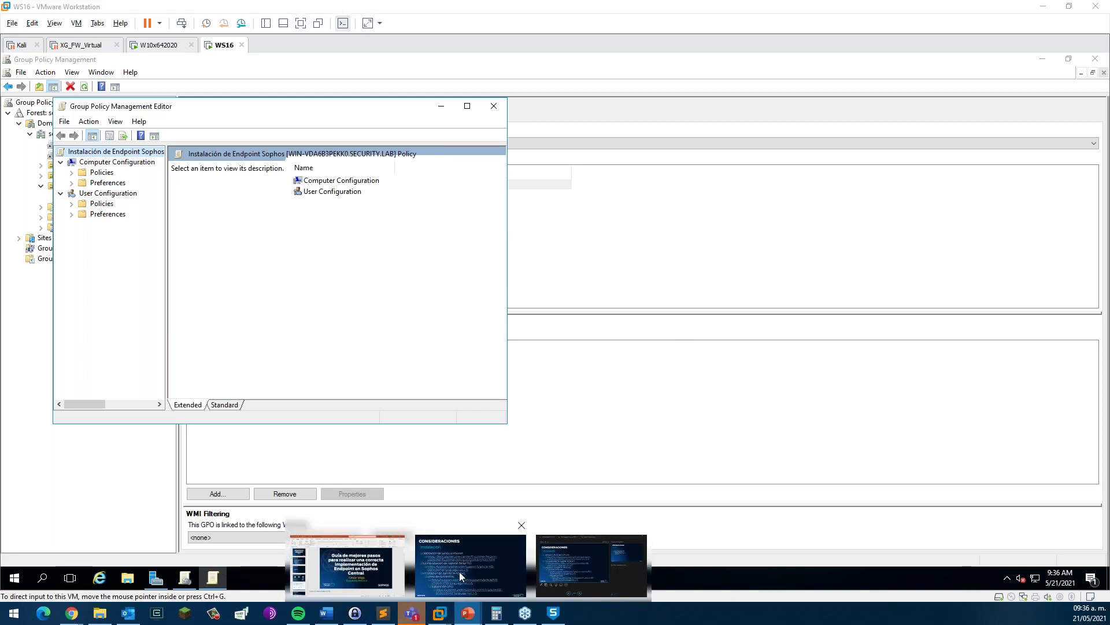
{"action": "left_click", "coordinate": [459, 572]}
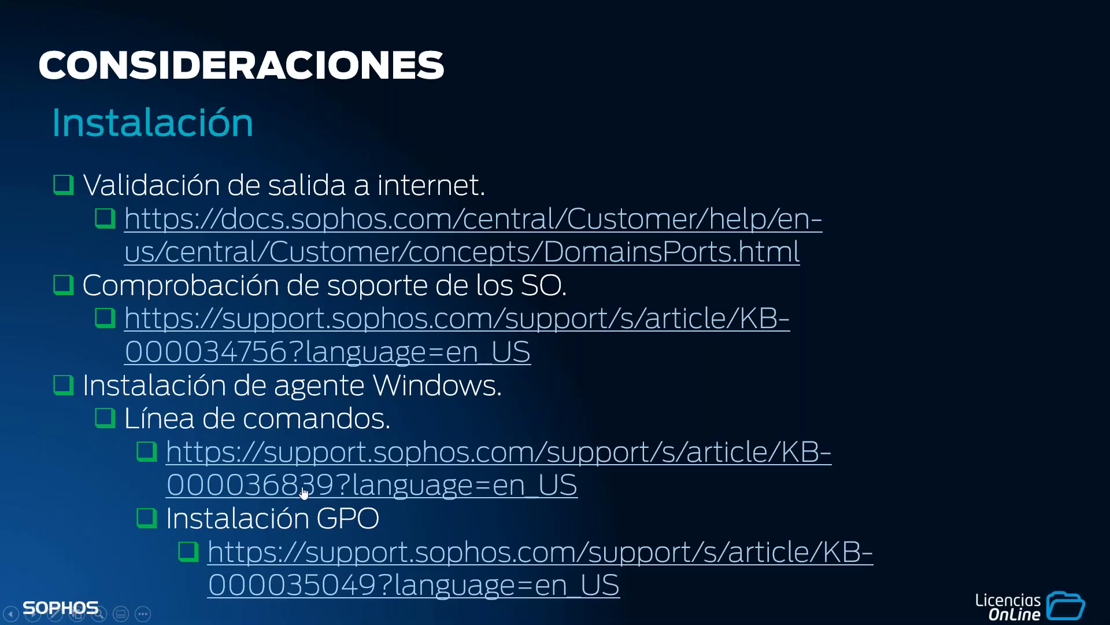
{"action": "left_click", "coordinate": [335, 561]}
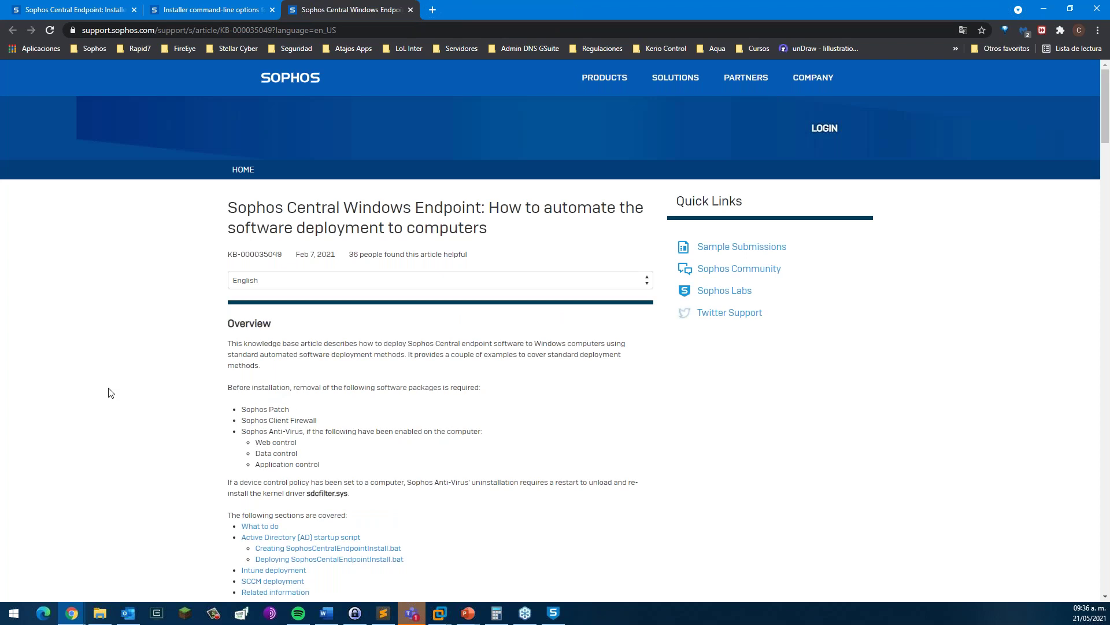
{"action": "scroll", "coordinate": [111, 399], "scroll_direction": "down", "scroll_amount": 15}
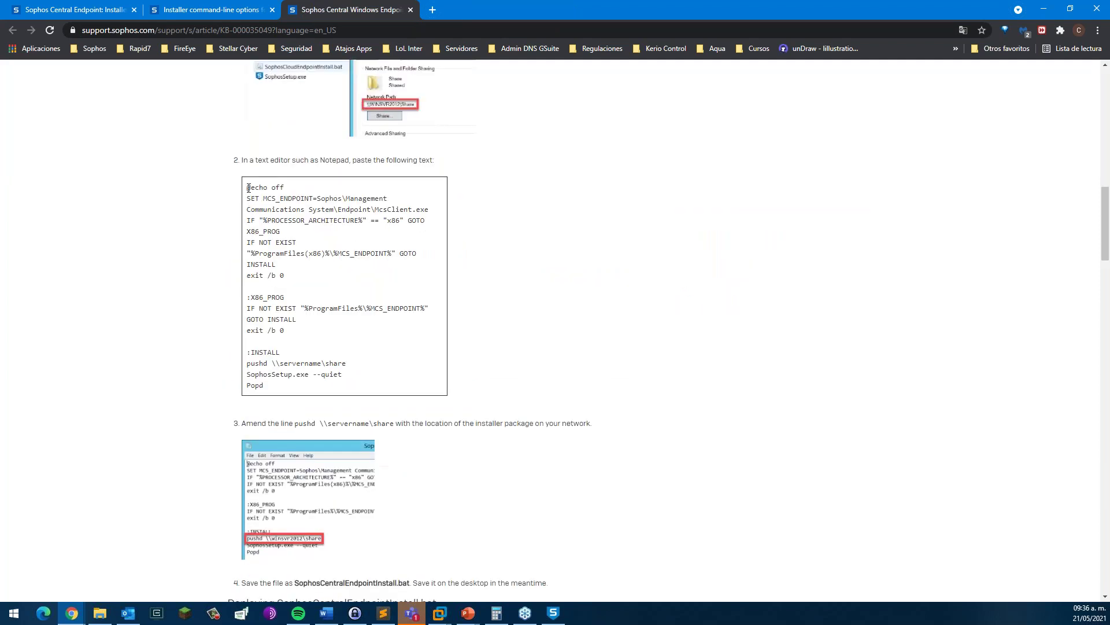
{"action": "left_click_drag", "start_coordinate": [246, 188], "coordinate": [315, 389]}
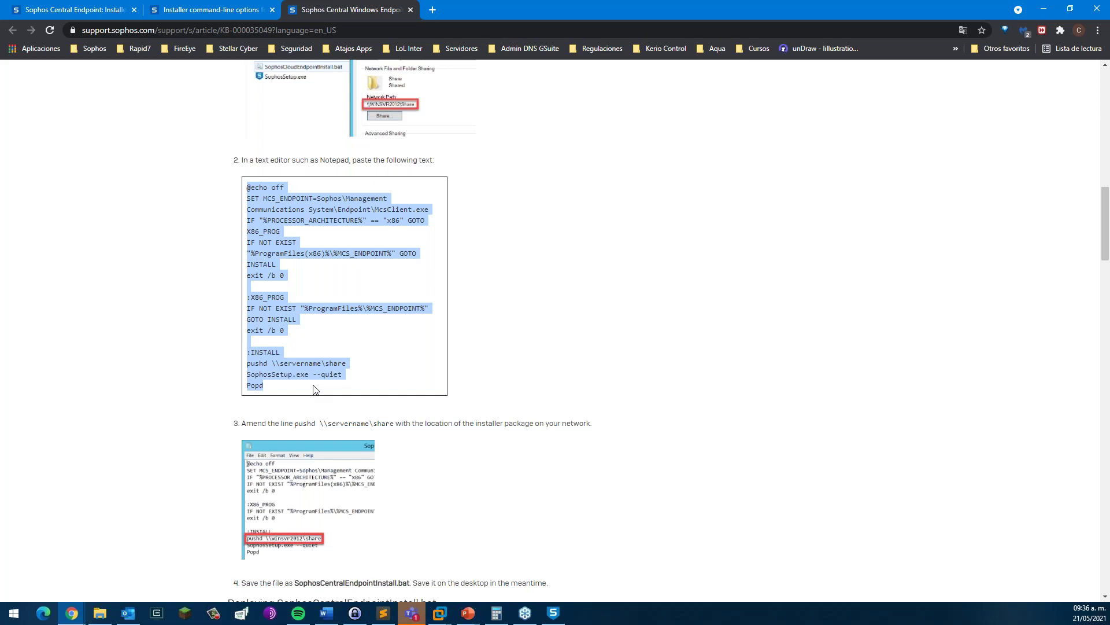
{"action": "left_click", "coordinate": [173, 268]}
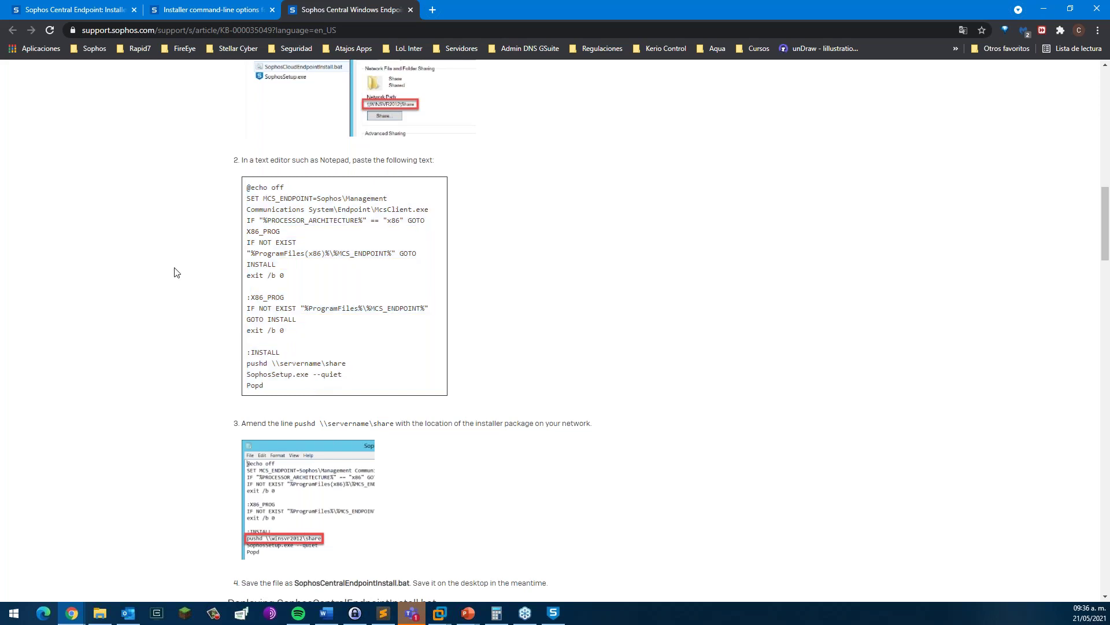
{"action": "left_click_drag", "start_coordinate": [247, 187], "coordinate": [276, 390]}
{"action": "right_click", "coordinate": [264, 364]}
{"action": "left_click", "coordinate": [292, 373]}
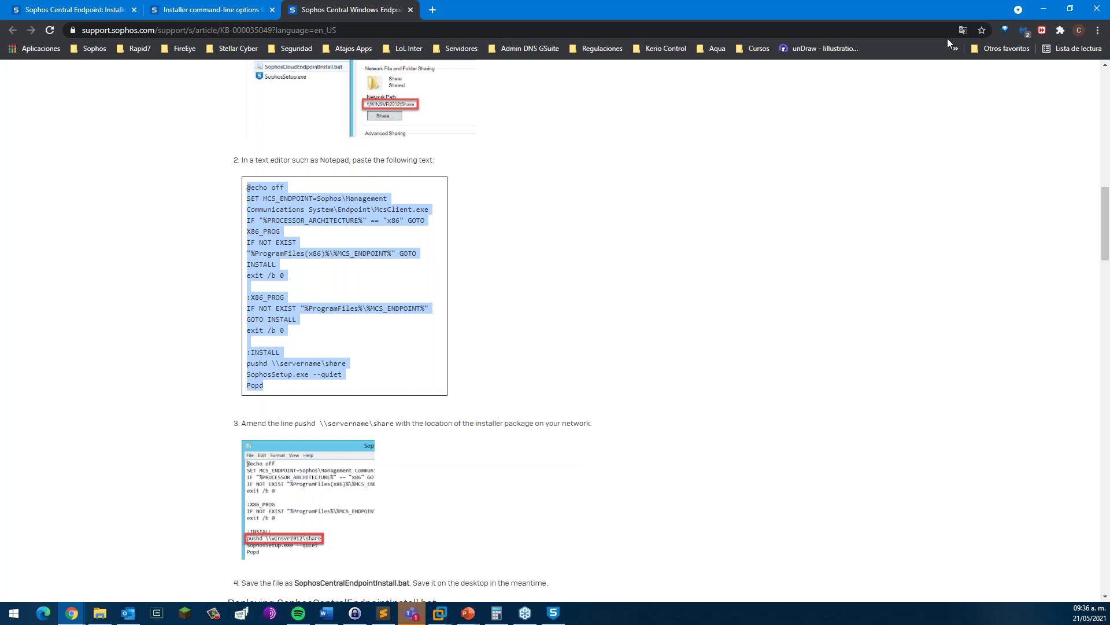
{"action": "left_click", "coordinate": [1047, 8]}
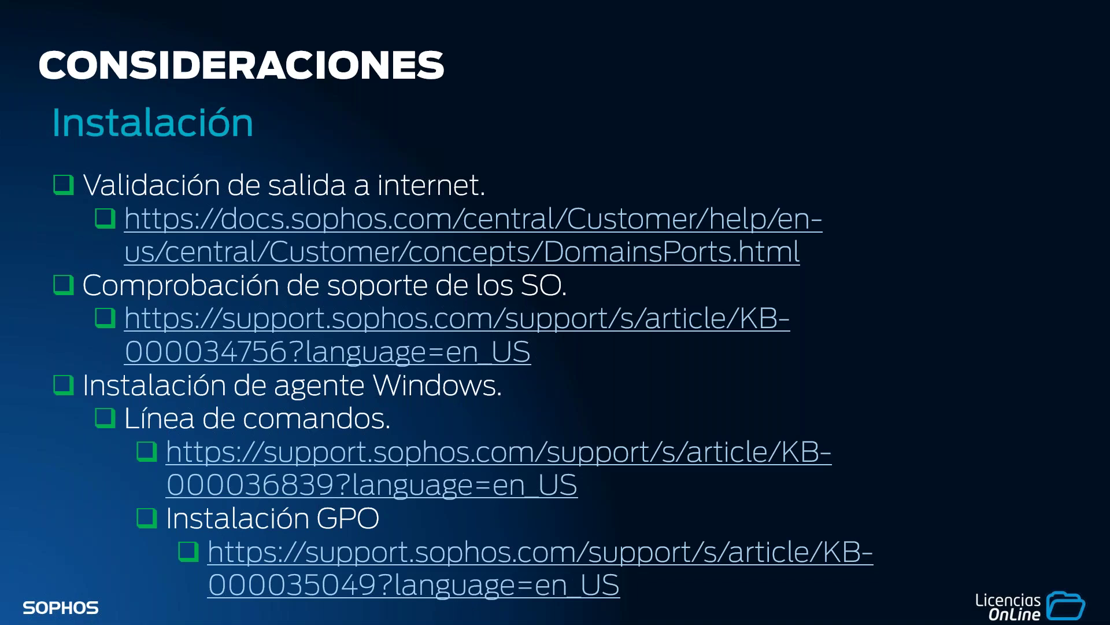
{"action": "key", "text": "alt+Tab"}
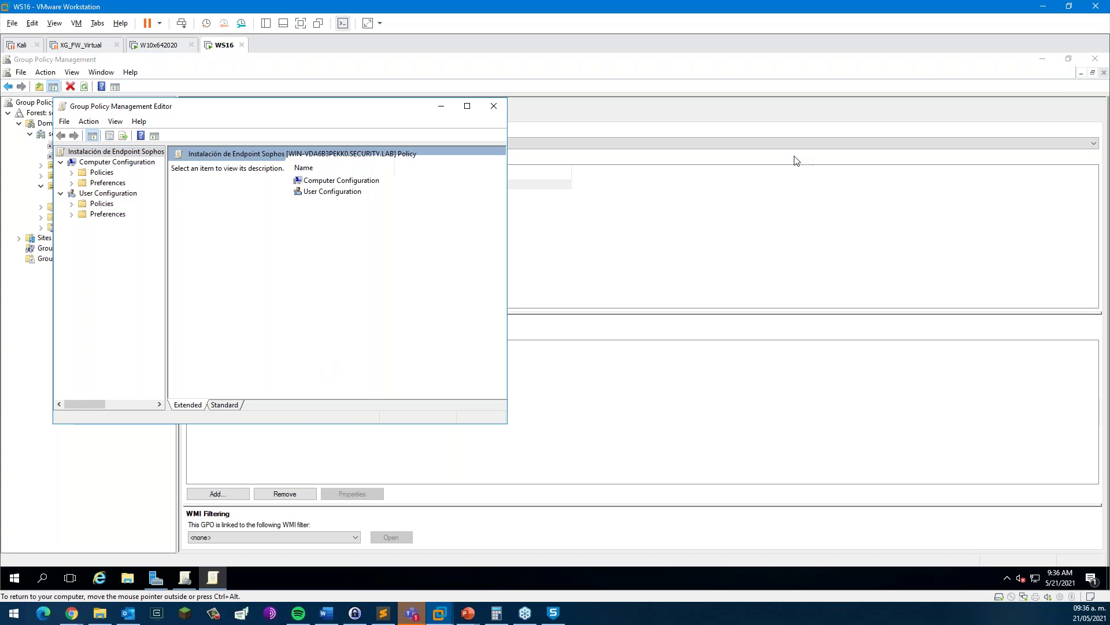
Step: Launch Notepad and paste the copied Sophos batch script into it
{"action": "left_click", "coordinate": [269, 572]}
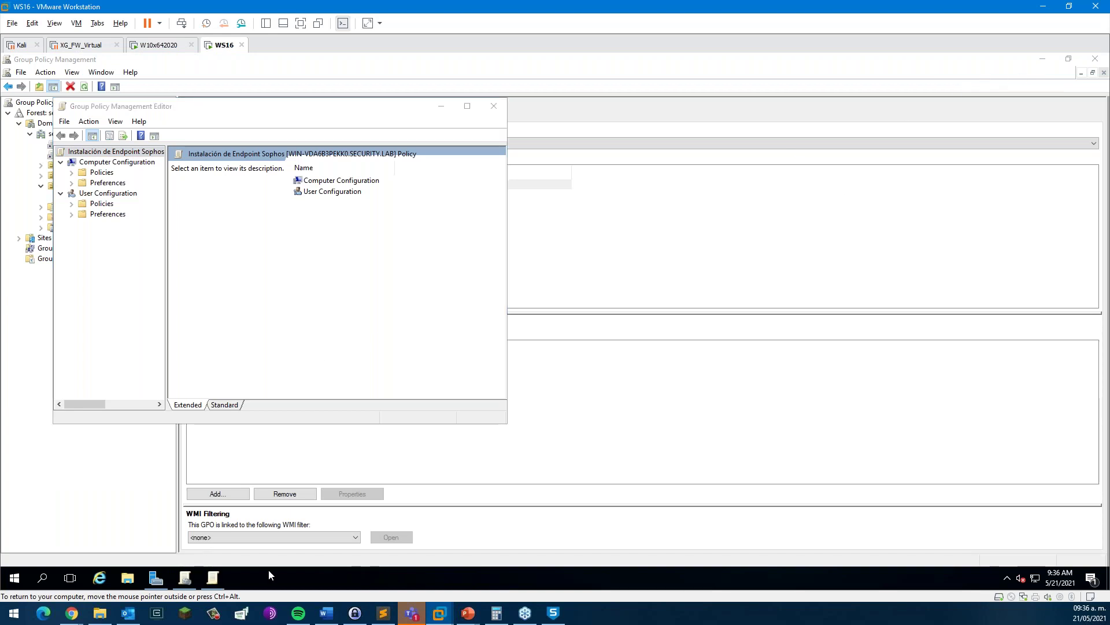
{"action": "key", "text": "super+r"}
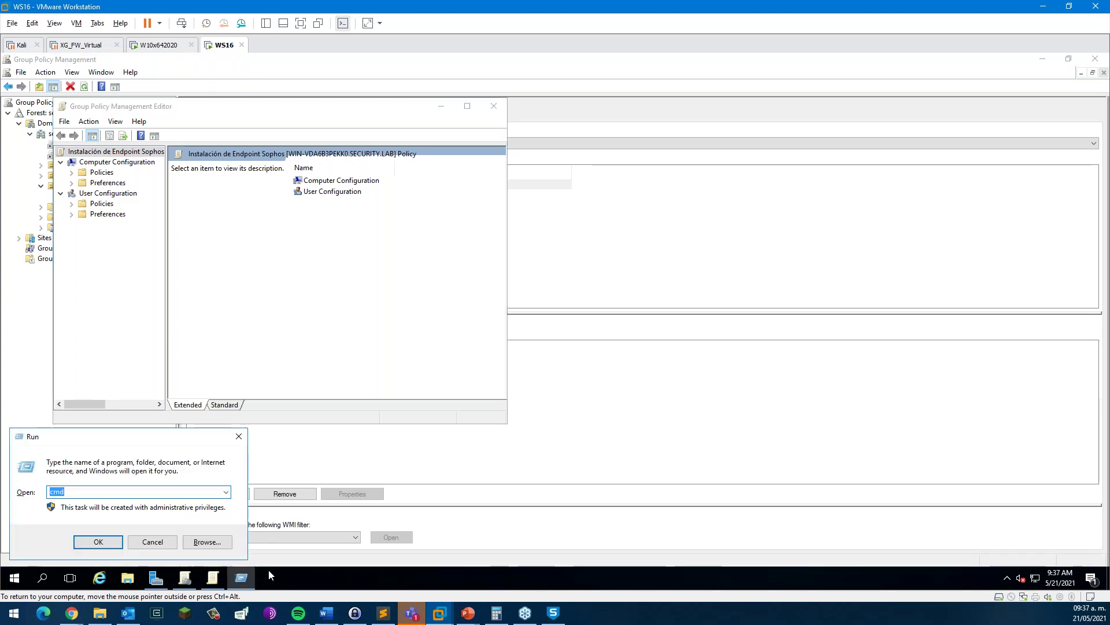
{"action": "type", "text": "notepad"}
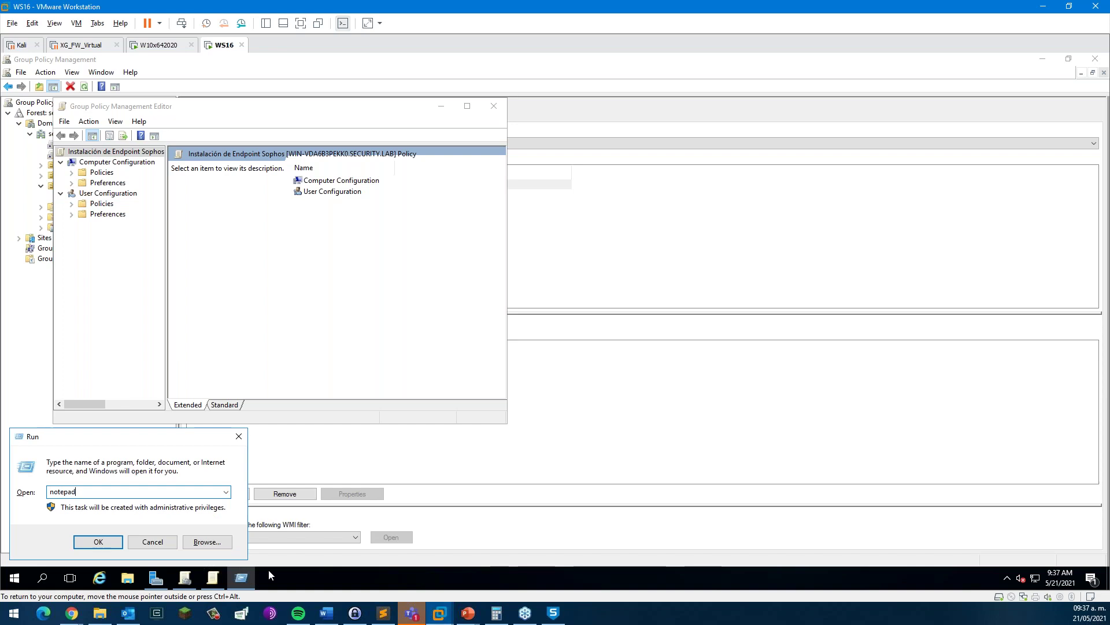
{"action": "key", "text": "Return"}
{"action": "key", "text": "ctrl+v"}
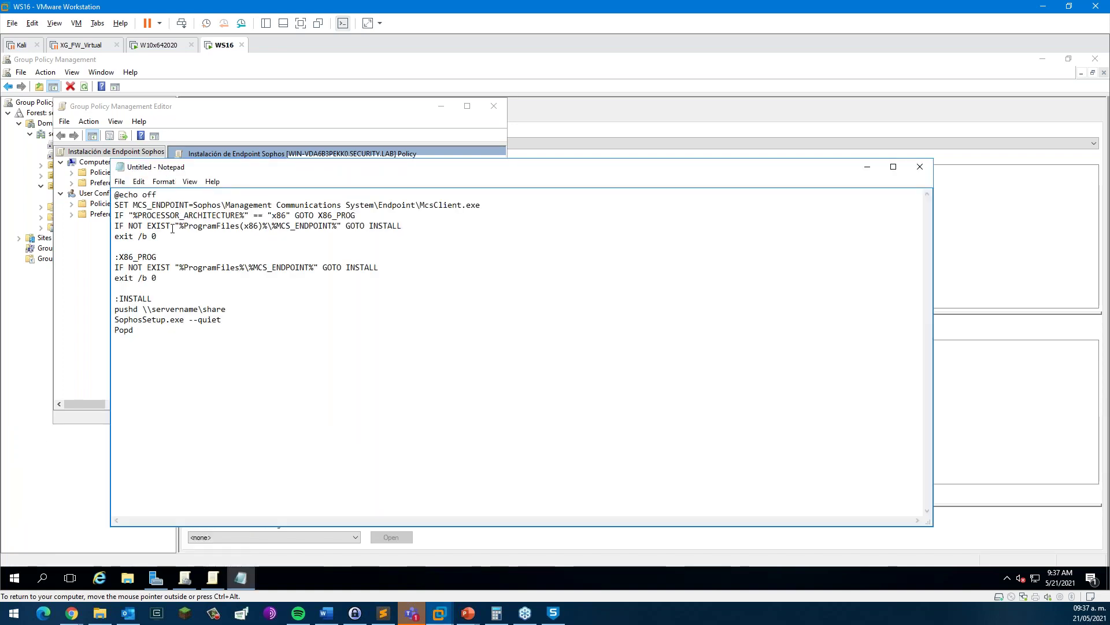
Step: Review the script's MCS_ENDPOINT, x86 check, Program Files path, INSTALL label and pushd share lines
{"action": "left_click_drag", "start_coordinate": [133, 205], "coordinate": [482, 205]}
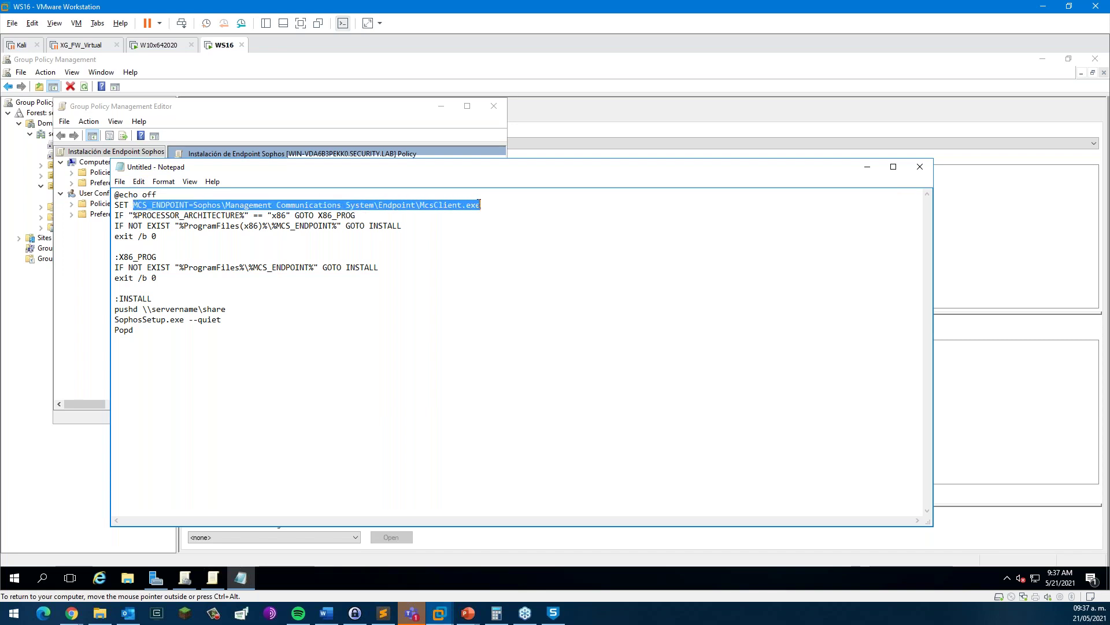
{"action": "left_click_drag", "start_coordinate": [133, 215], "coordinate": [246, 216]}
{"action": "double_click", "coordinate": [274, 216]}
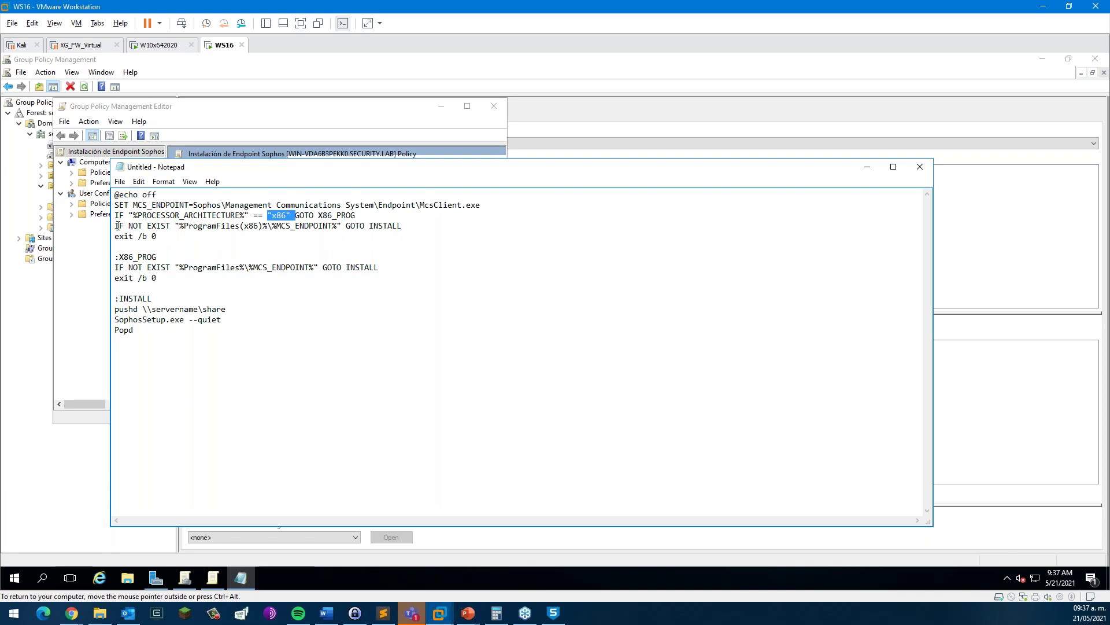
{"action": "left_click_drag", "start_coordinate": [119, 226], "coordinate": [233, 229]}
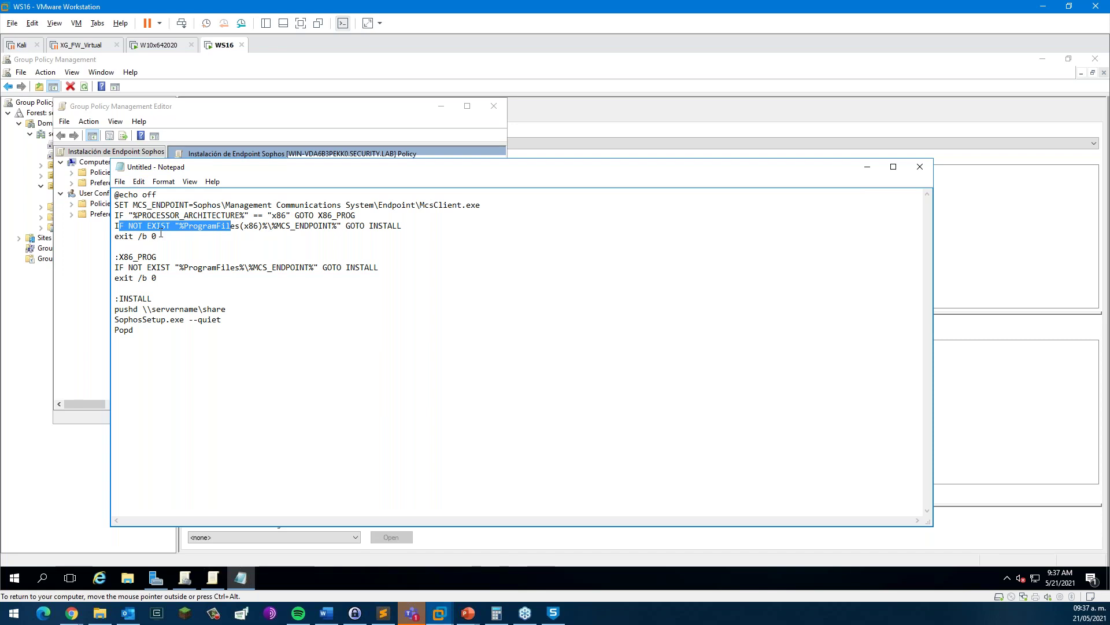
{"action": "key", "text": "Down"}
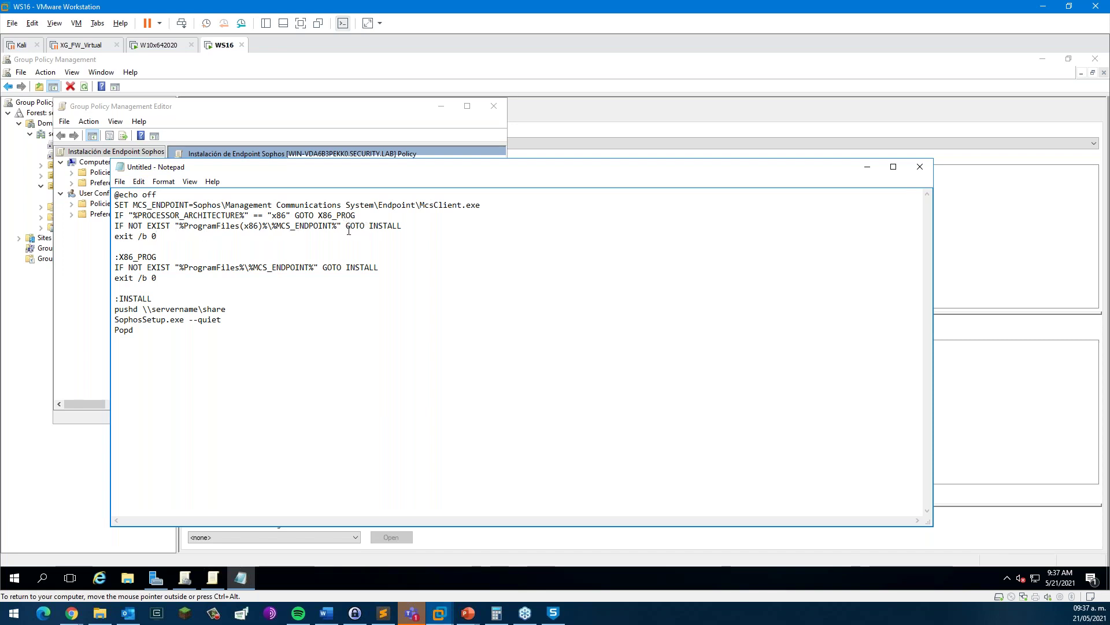
{"action": "left_click_drag", "start_coordinate": [221, 226], "coordinate": [277, 227]}
{"action": "double_click", "coordinate": [386, 226]}
{"action": "double_click", "coordinate": [123, 298]}
{"action": "left_click_drag", "start_coordinate": [115, 310], "coordinate": [233, 310]}
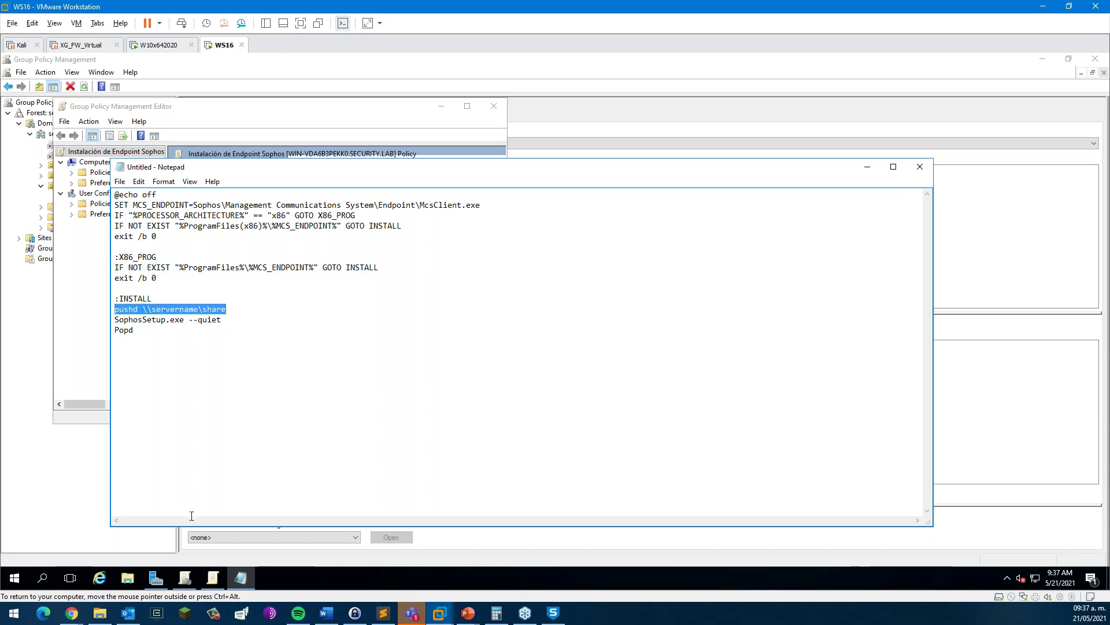
{"action": "left_click", "coordinate": [127, 579]}
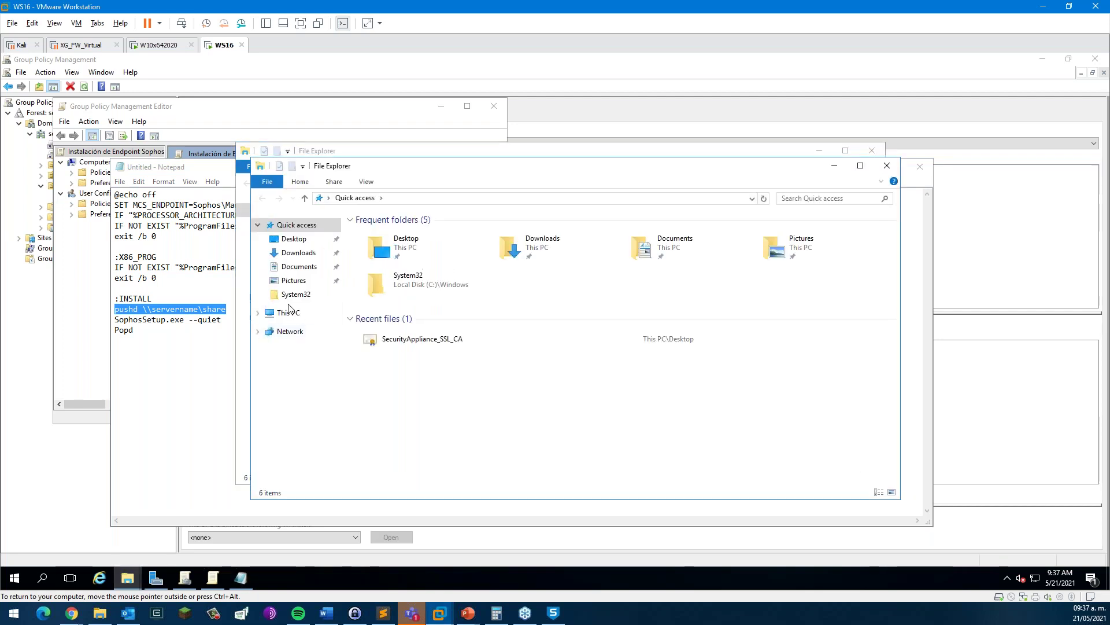
Step: Open Local Disk (C:) in File Explorer and pin the ribbon open
{"action": "left_click", "coordinate": [287, 313]}
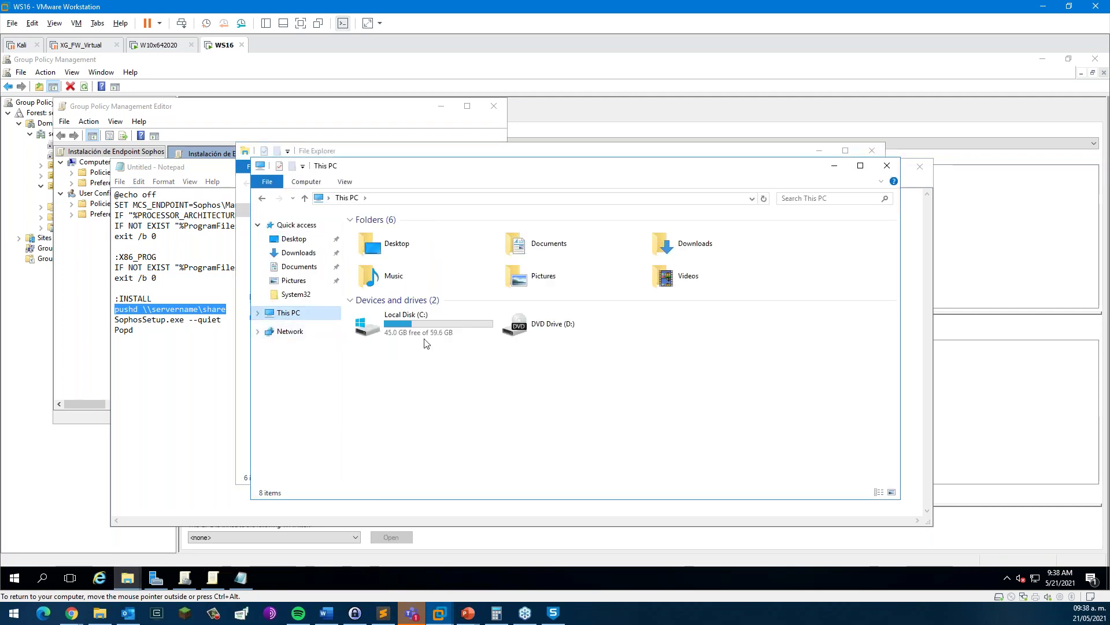
{"action": "double_click", "coordinate": [435, 334]}
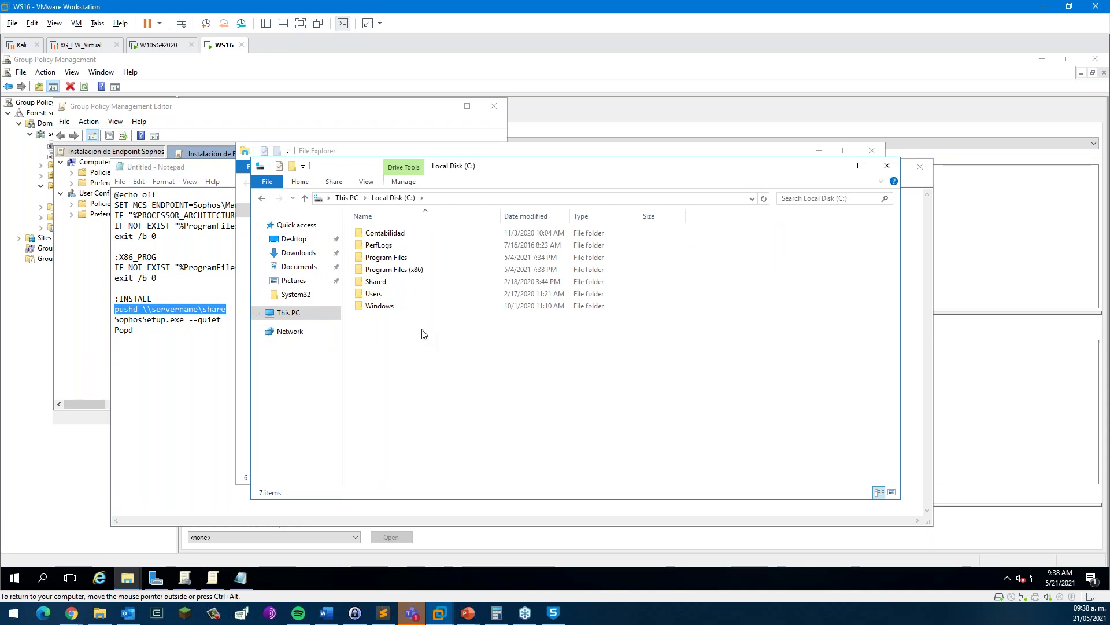
{"action": "right_click", "coordinate": [423, 331]}
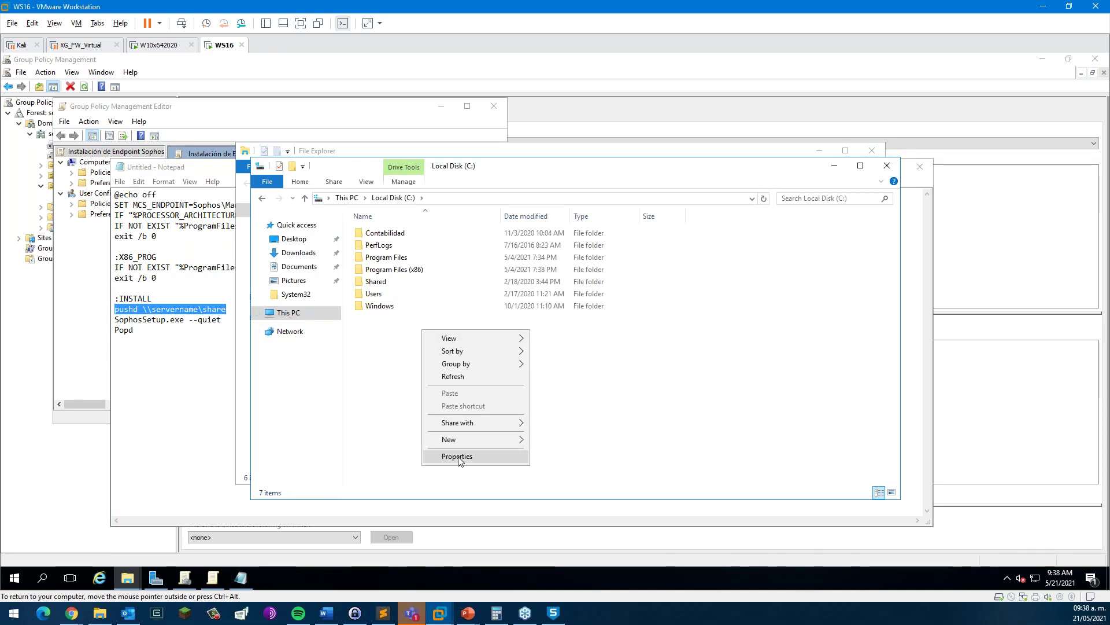
{"action": "left_click", "coordinate": [404, 384]}
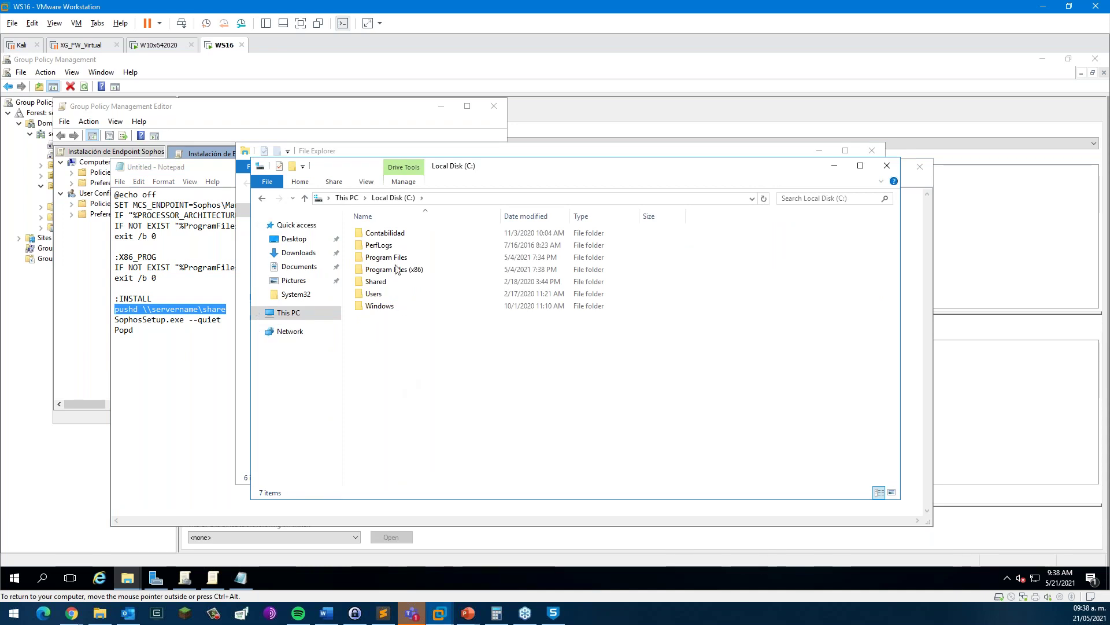
{"action": "left_click", "coordinate": [407, 188]}
{"action": "left_click", "coordinate": [718, 269]}
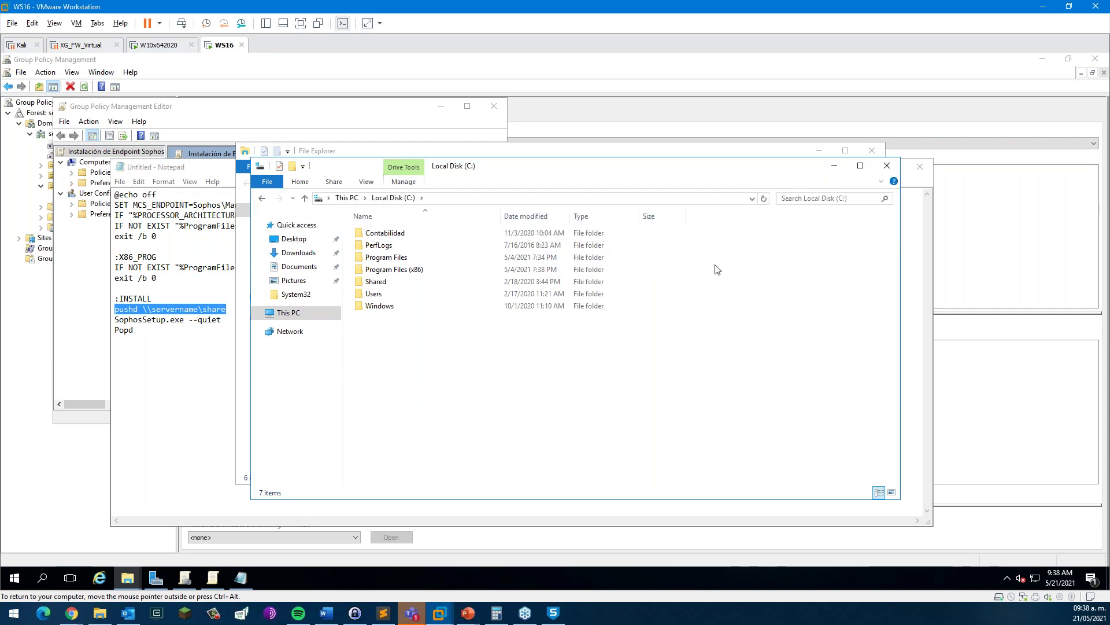
{"action": "left_click", "coordinate": [881, 181]}
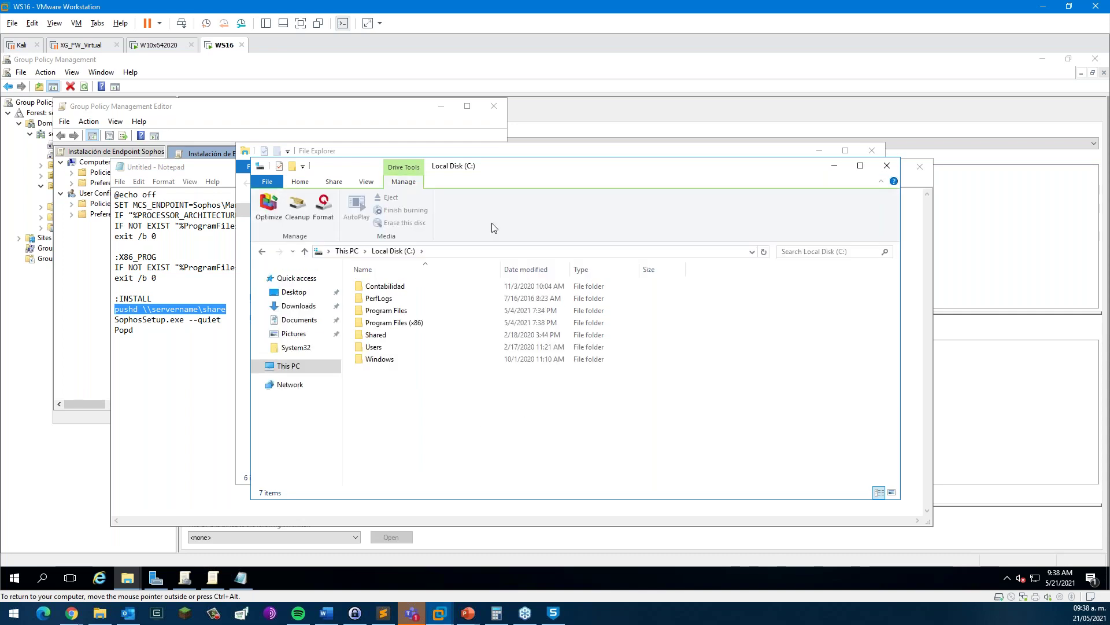
{"action": "left_click", "coordinate": [300, 183]}
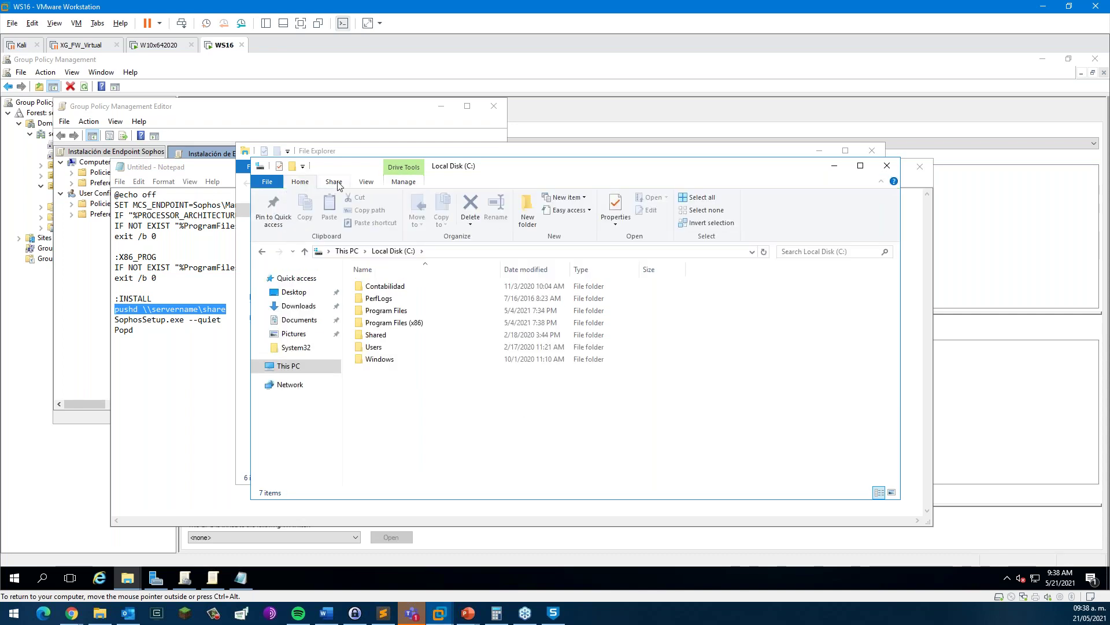
{"action": "left_click", "coordinate": [531, 230]}
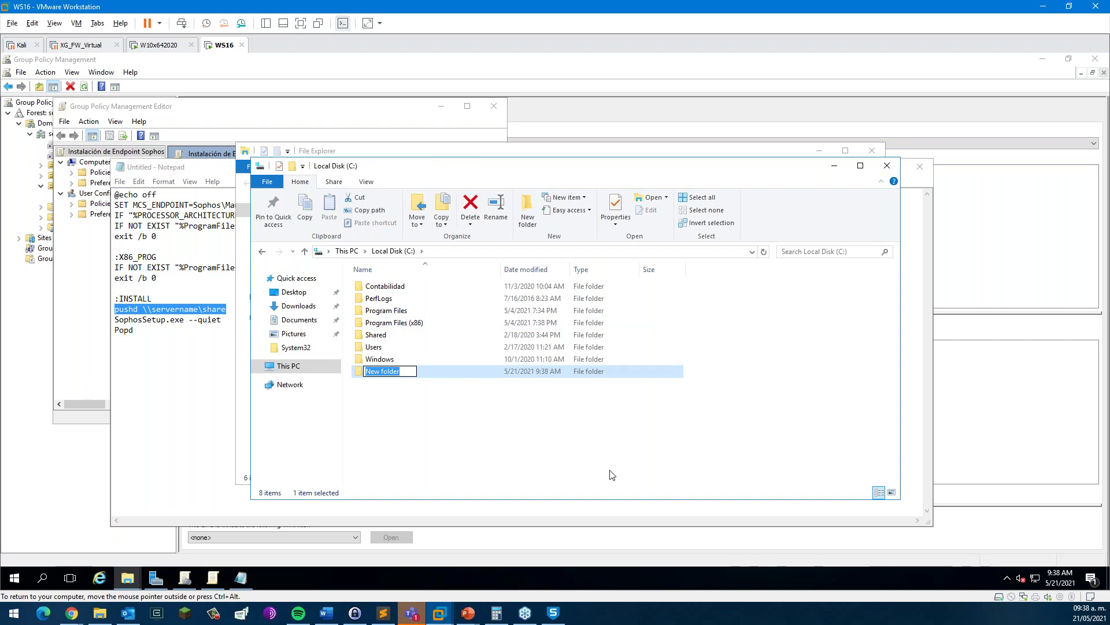
{"action": "type", "text": "Sophos"}
{"action": "key", "text": "Escape"}
Step: Create a new folder named SophosFile inside C:\Shared
{"action": "double_click", "coordinate": [388, 334]}
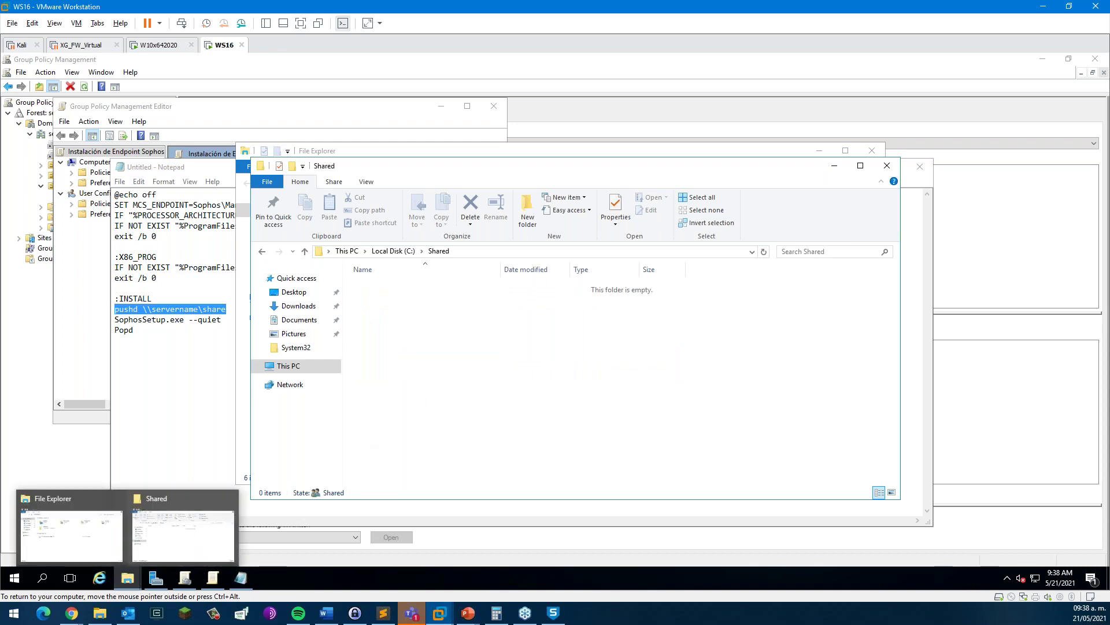
{"action": "right_click", "coordinate": [446, 332]}
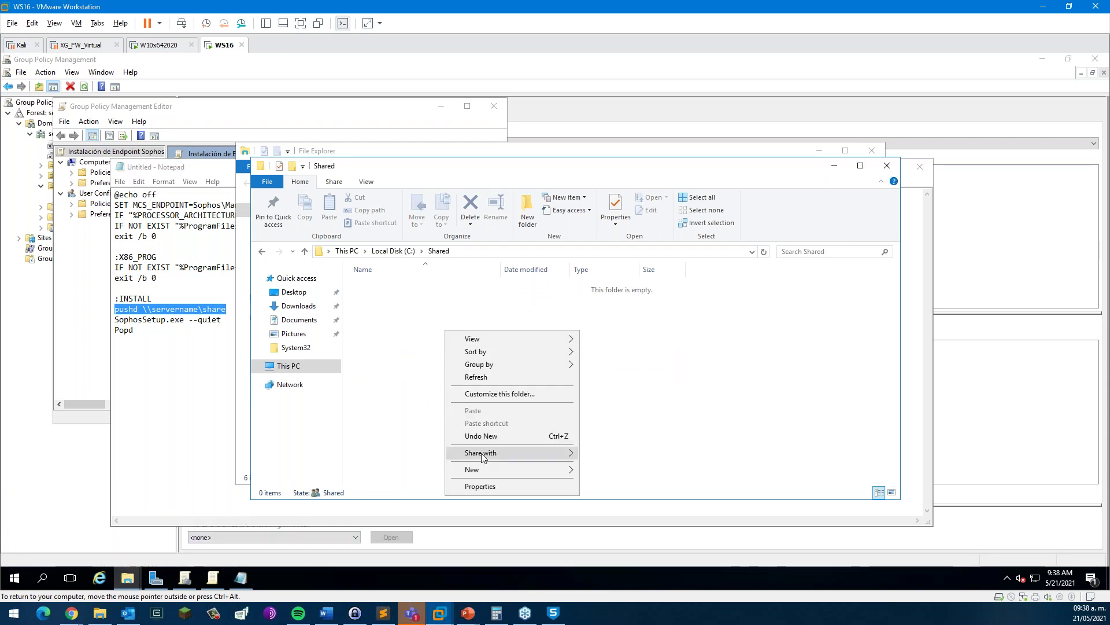
{"action": "mouse_move", "coordinate": [485, 469]}
{"action": "left_click", "coordinate": [625, 472]}
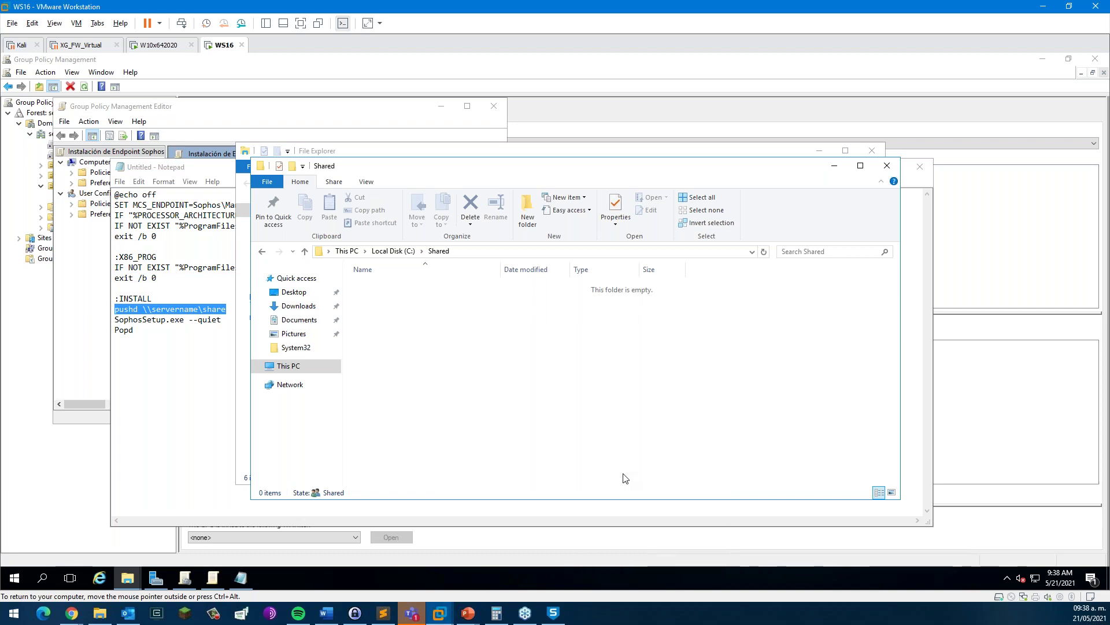
{"action": "type", "text": "Sophos"}
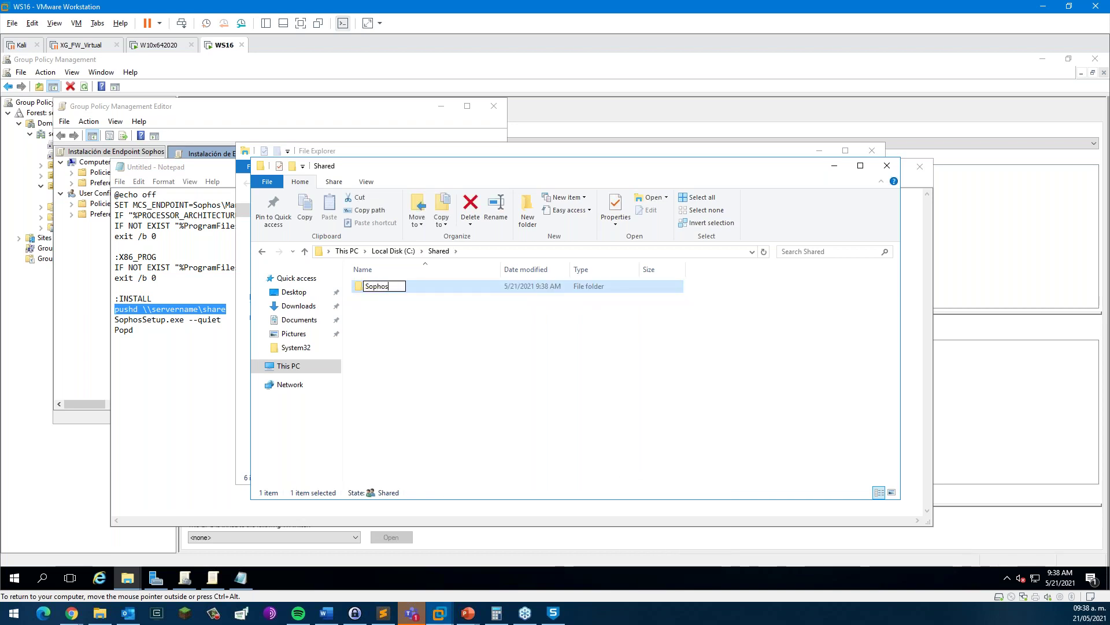
{"action": "type", "text": "File"}
{"action": "key", "text": "Return"}
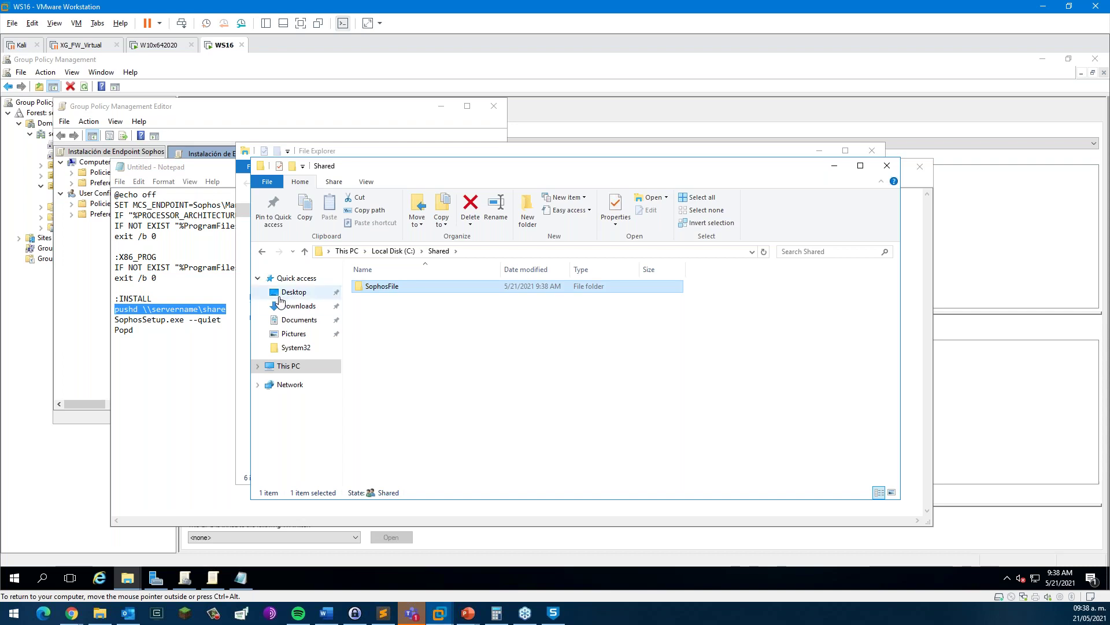
Step: Copy the SophosSetup installer from the Desktop into the SophosFile folder
{"action": "left_click", "coordinate": [294, 292]}
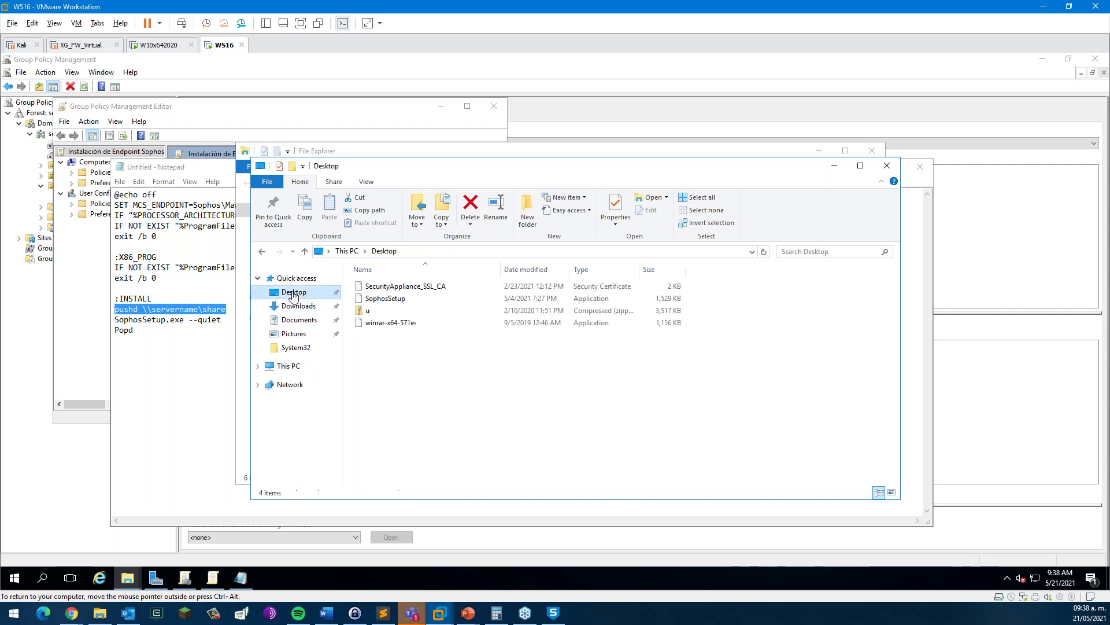
{"action": "left_click", "coordinate": [383, 302]}
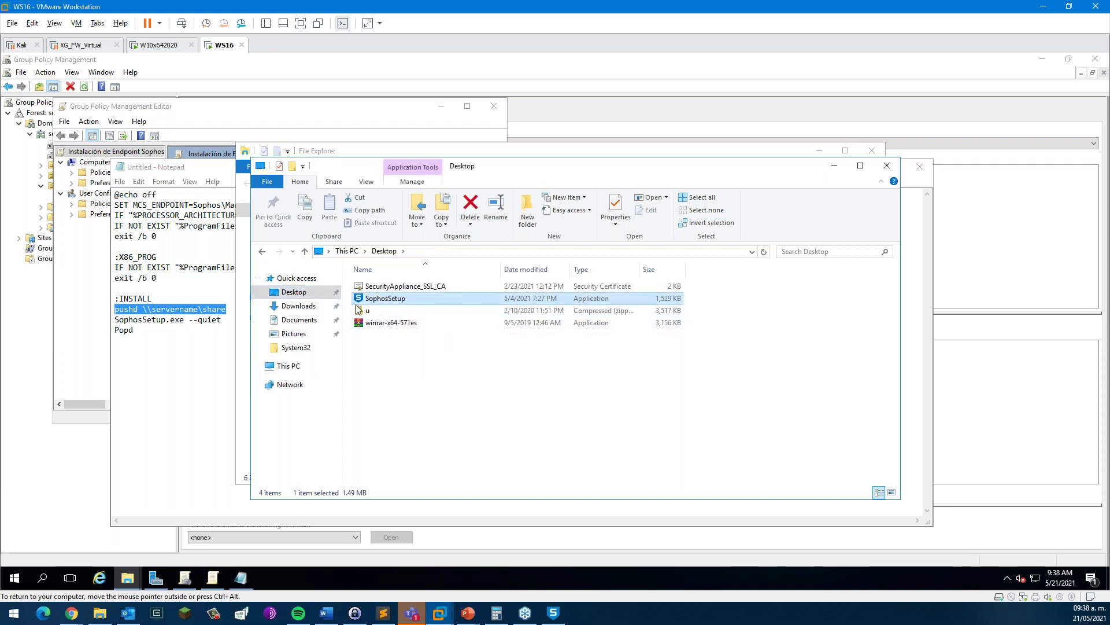
{"action": "left_click", "coordinate": [262, 252]}
{"action": "double_click", "coordinate": [382, 285]}
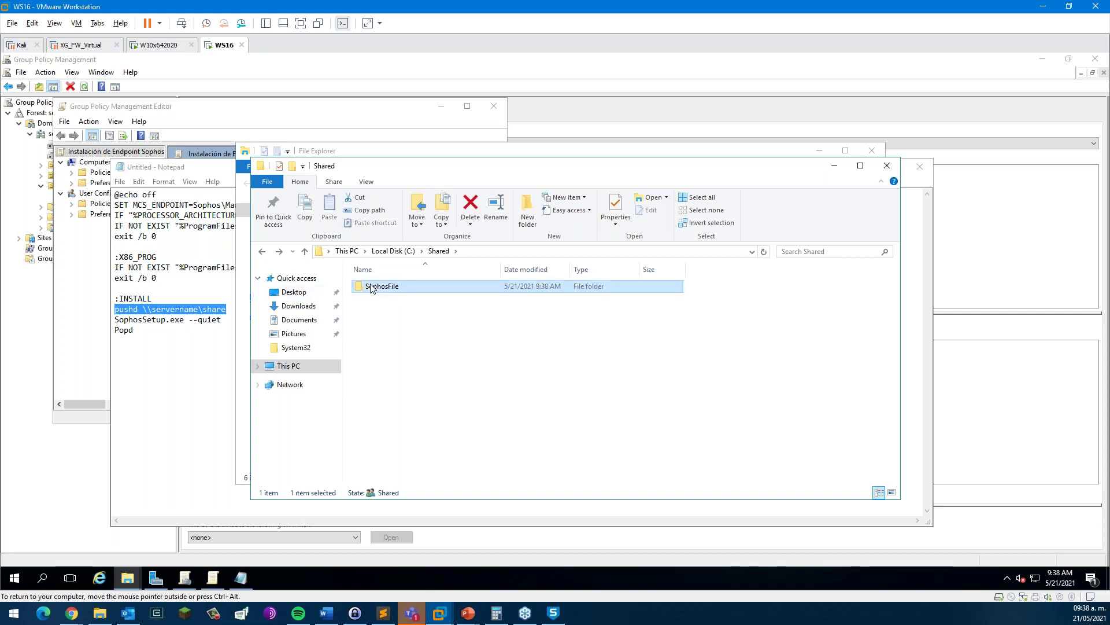
{"action": "key", "text": "ctrl+v"}
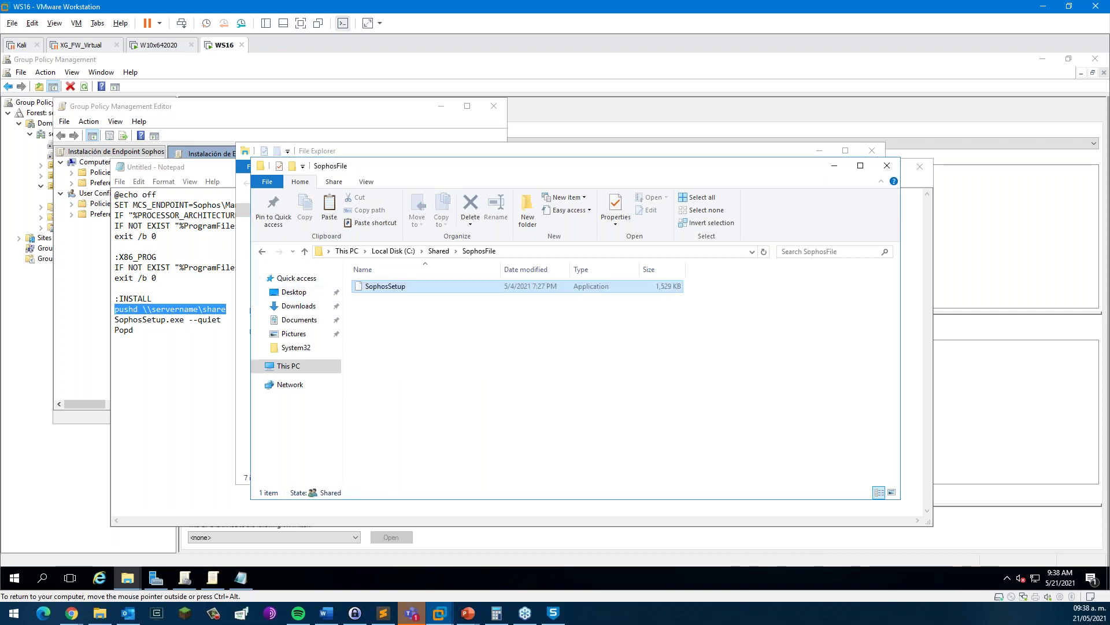
{"action": "left_click", "coordinate": [260, 253]}
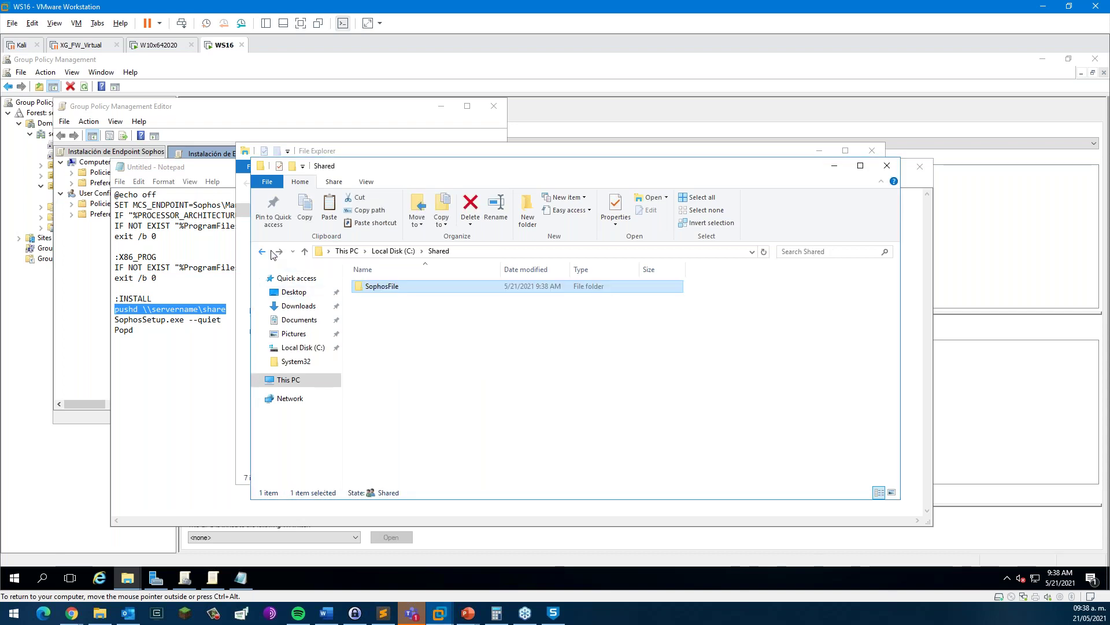
{"action": "left_click", "coordinate": [279, 251]}
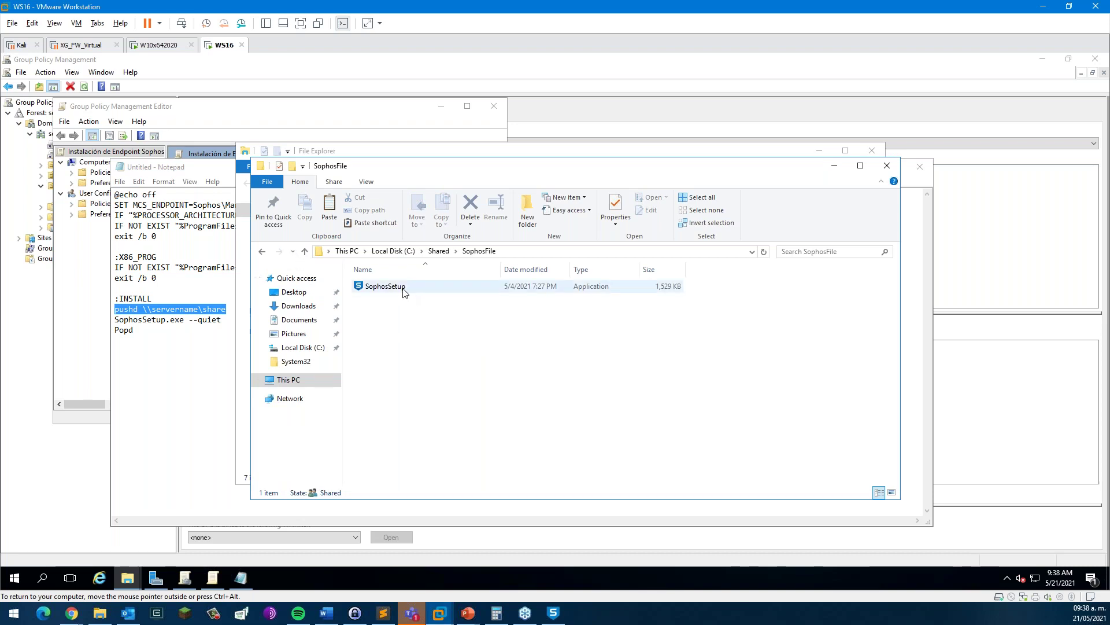
{"action": "left_click", "coordinate": [402, 289]}
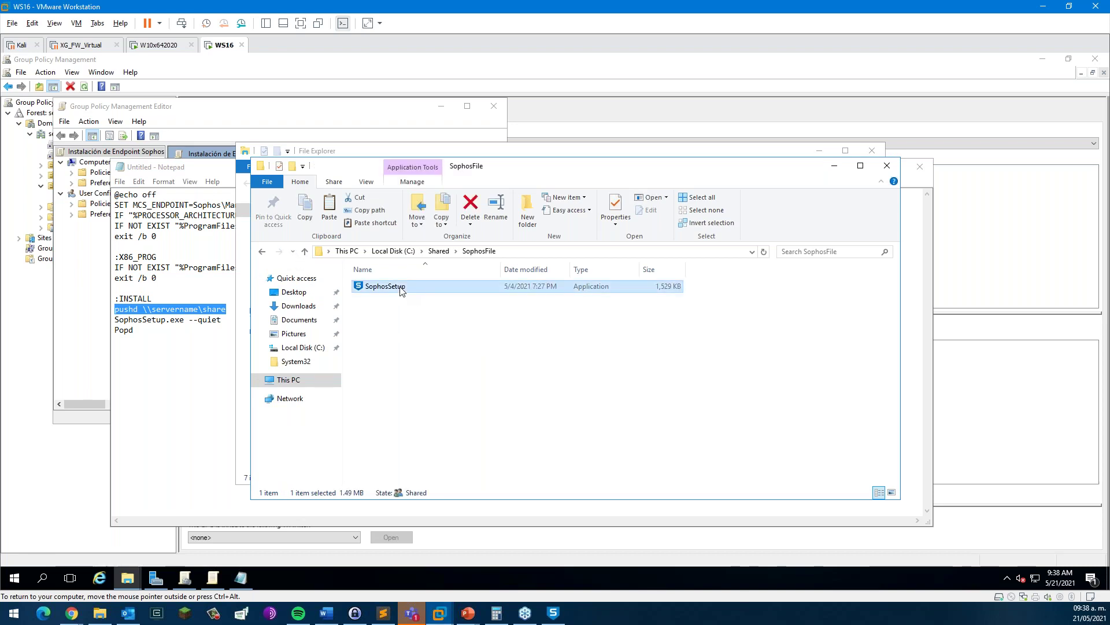
Step: Inspect the SophosSetup installer's properties, including its Details tab
{"action": "right_click", "coordinate": [401, 289]}
{"action": "left_click", "coordinate": [445, 522]}
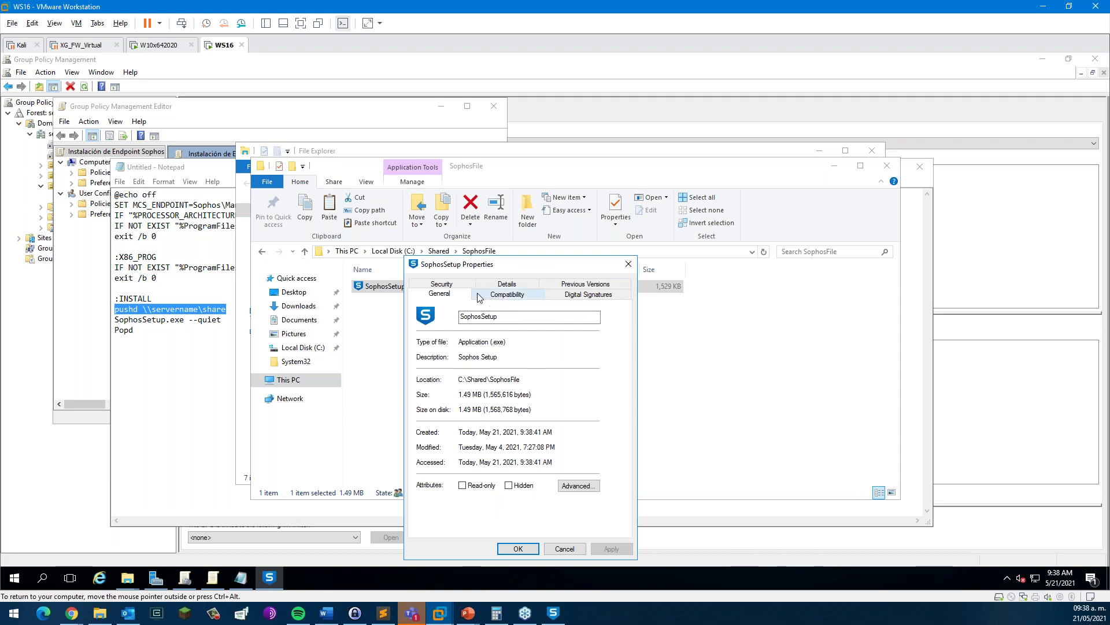
{"action": "left_click", "coordinate": [502, 288]}
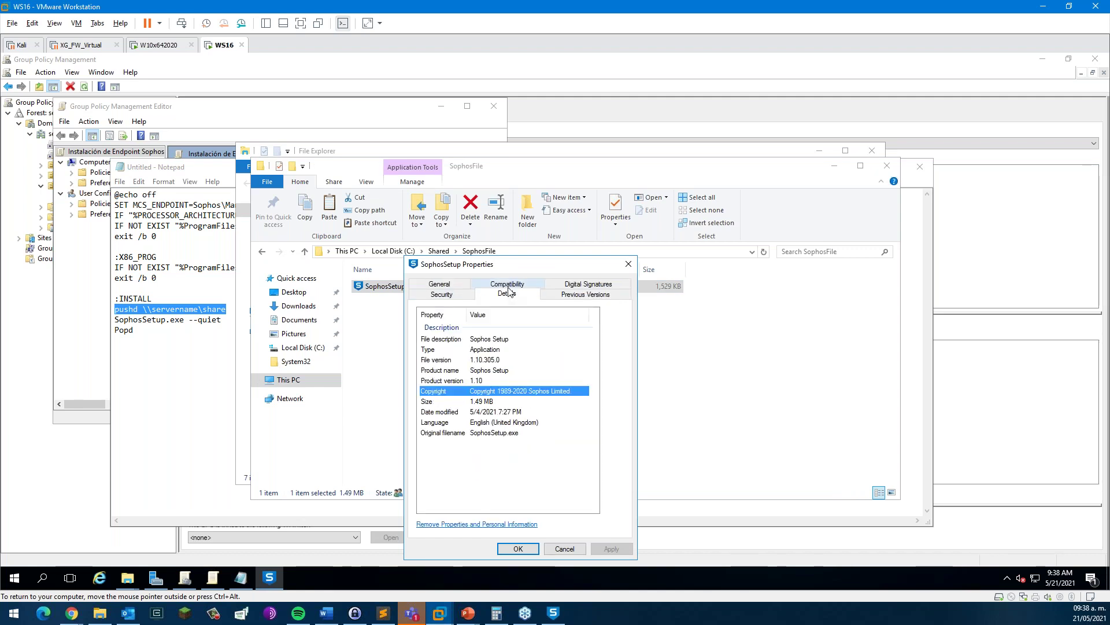
{"action": "left_click", "coordinate": [508, 284]}
{"action": "left_click", "coordinate": [575, 293]}
{"action": "key", "text": "Escape"}
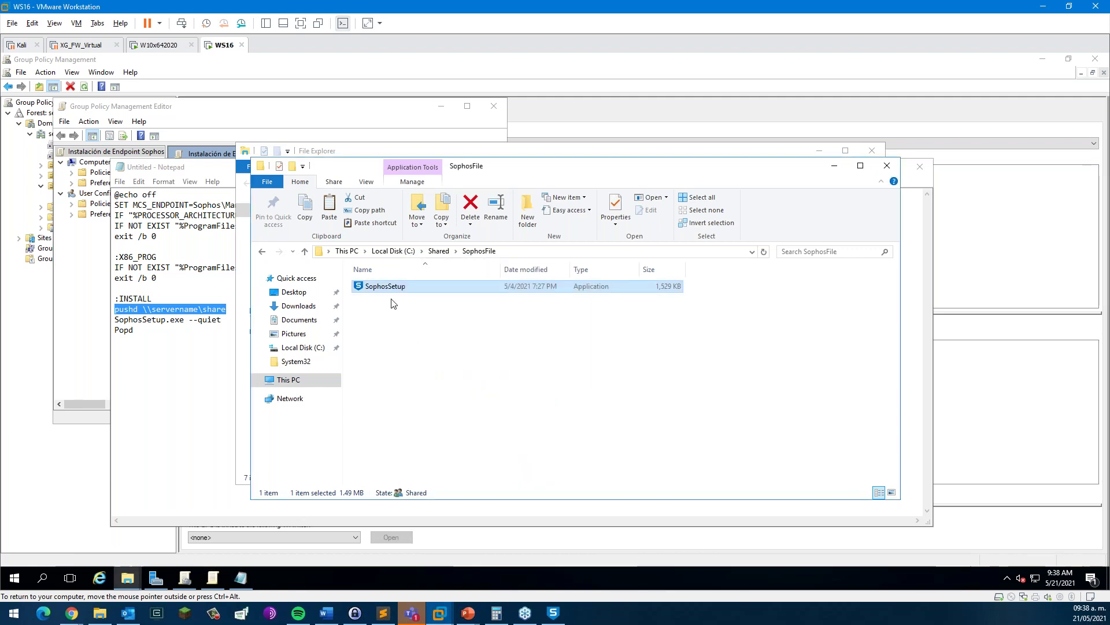
{"action": "key", "text": "BackSpace"}
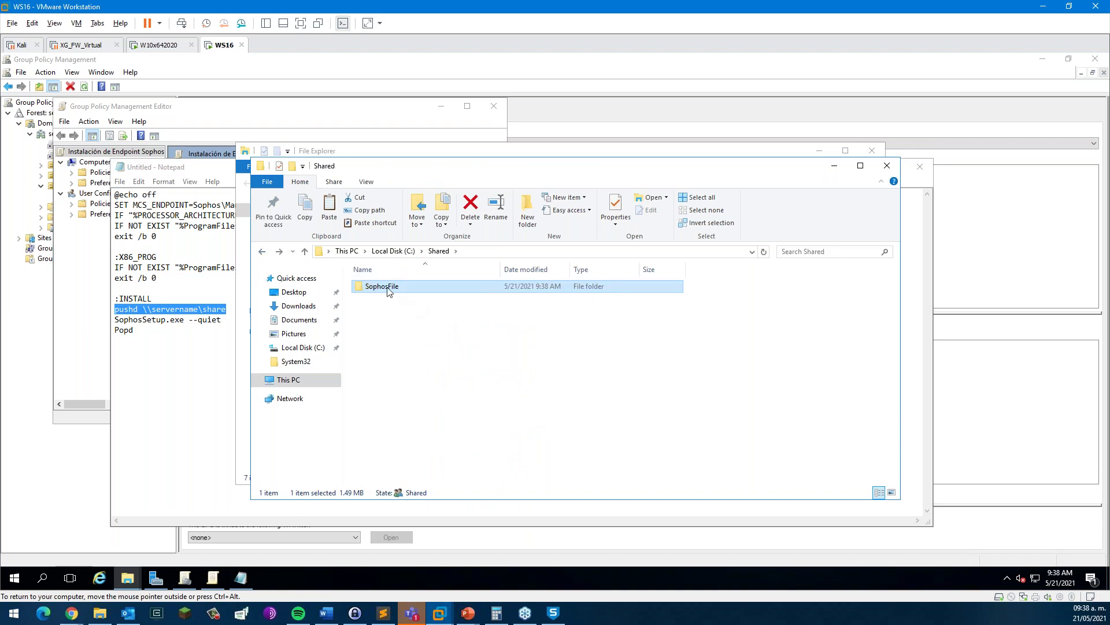
Step: Read SophosFile's C:\Shared location, then select servername\share on the script's pushd line
{"action": "right_click", "coordinate": [388, 288]}
{"action": "left_click", "coordinate": [408, 519]}
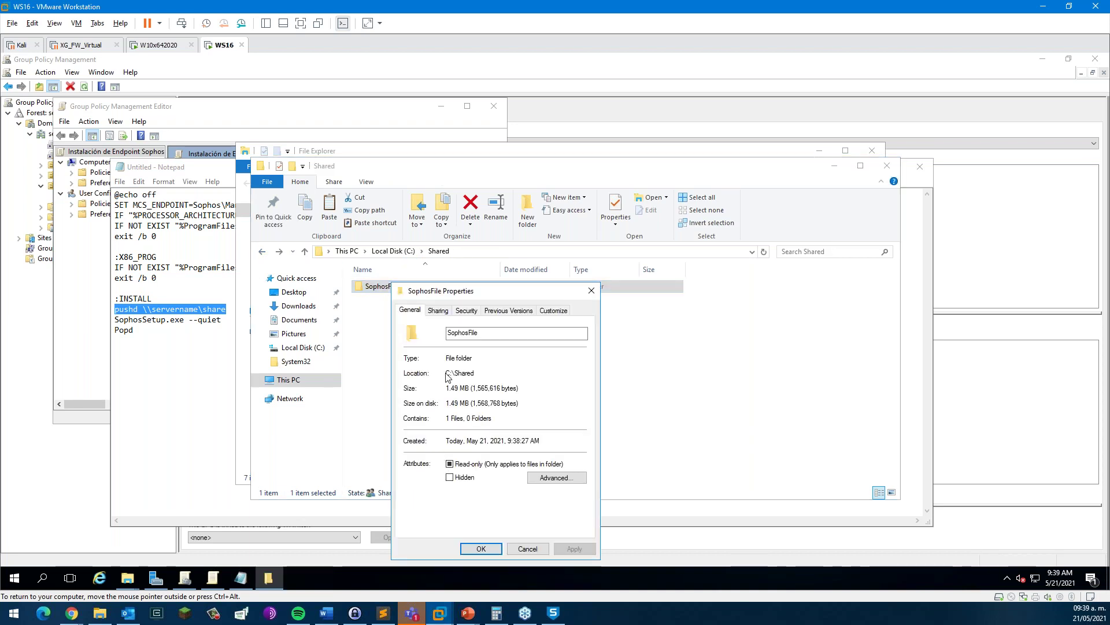
{"action": "double_click", "coordinate": [479, 375]}
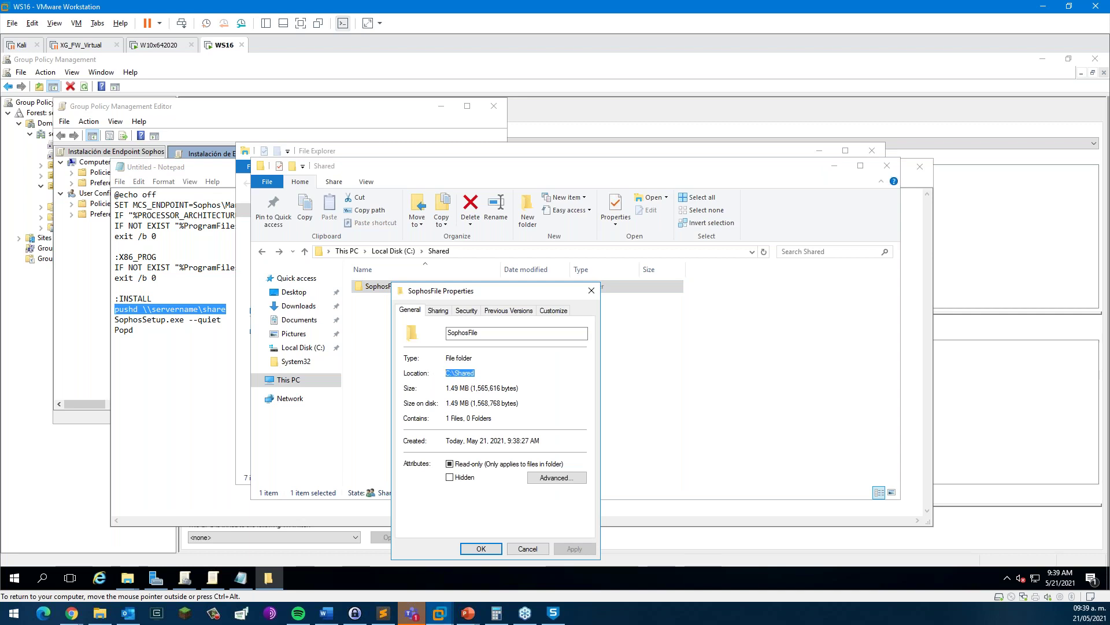
{"action": "left_click", "coordinate": [152, 414]}
{"action": "double_click", "coordinate": [177, 309]}
{"action": "left_click_drag", "start_coordinate": [226, 309], "coordinate": [199, 310]}
Step: Change the pushd path to \\192.168.0.100\Shared\SophosFile
{"action": "left_click", "coordinate": [197, 311]}
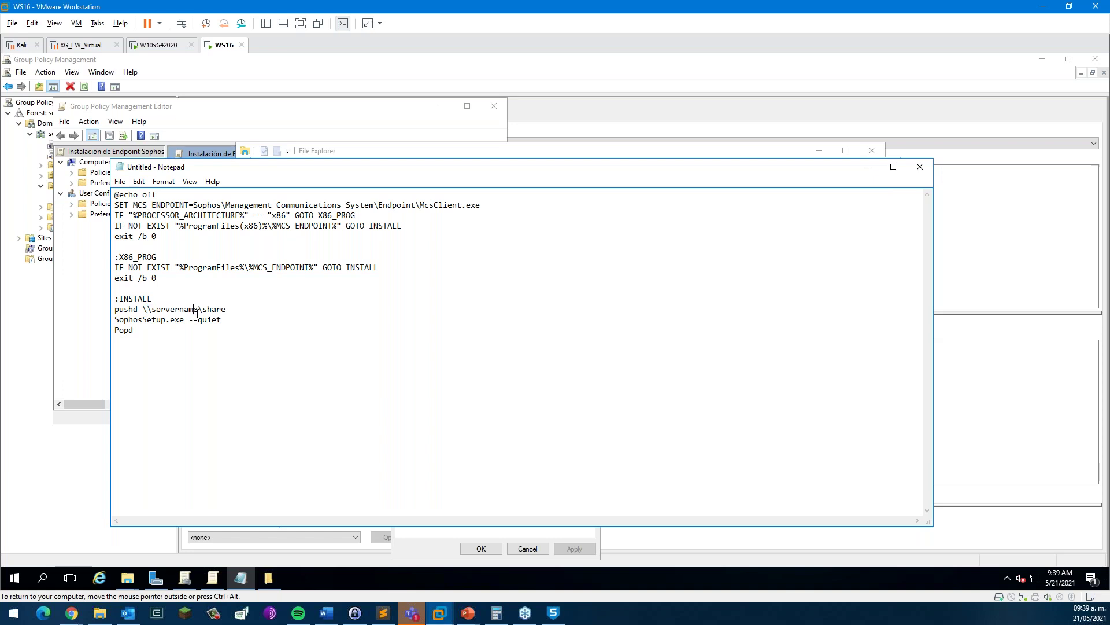
{"action": "key", "text": "BackSpace"}
{"action": "key", "text": "BackSpace"}
{"action": "key", "text": "BackSpace"}
{"action": "key", "text": "BackSpace"}
{"action": "key", "text": "BackSpace"}
{"action": "key", "text": "BackSpace"}
{"action": "key", "text": "BackSpace"}
{"action": "key", "text": "BackSpace"}
{"action": "key", "text": "BackSpace"}
{"action": "key", "text": "BackSpace"}
{"action": "type", "text": "192.168.0.100"}
{"action": "key", "text": "alt+Tab"}
{"action": "key", "text": "alt+Tab"}
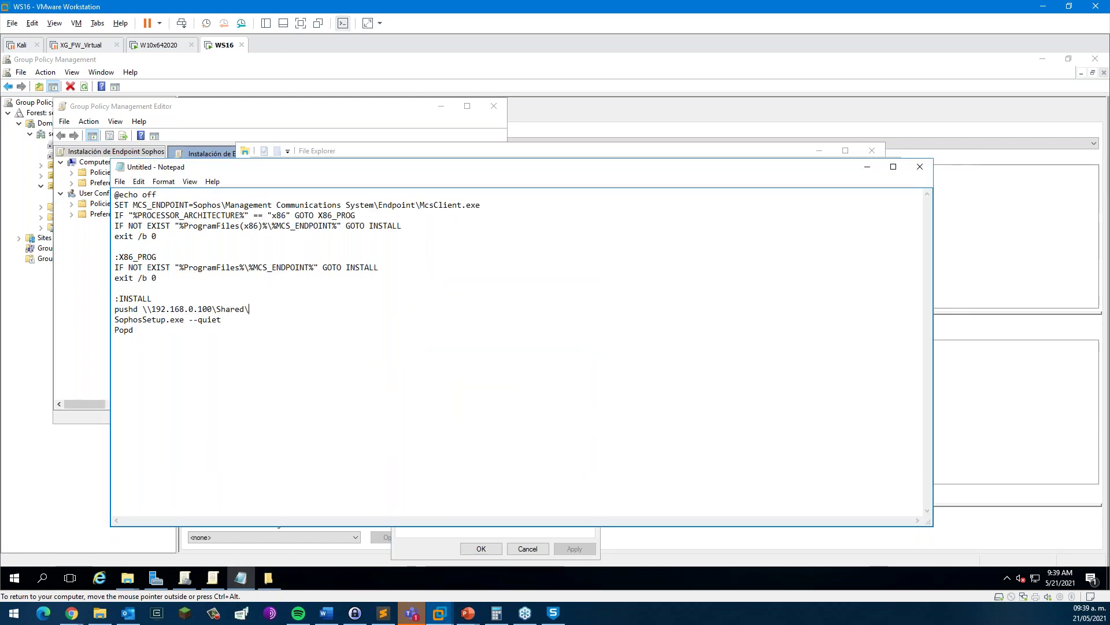
{"action": "key", "text": "alt+Tab"}
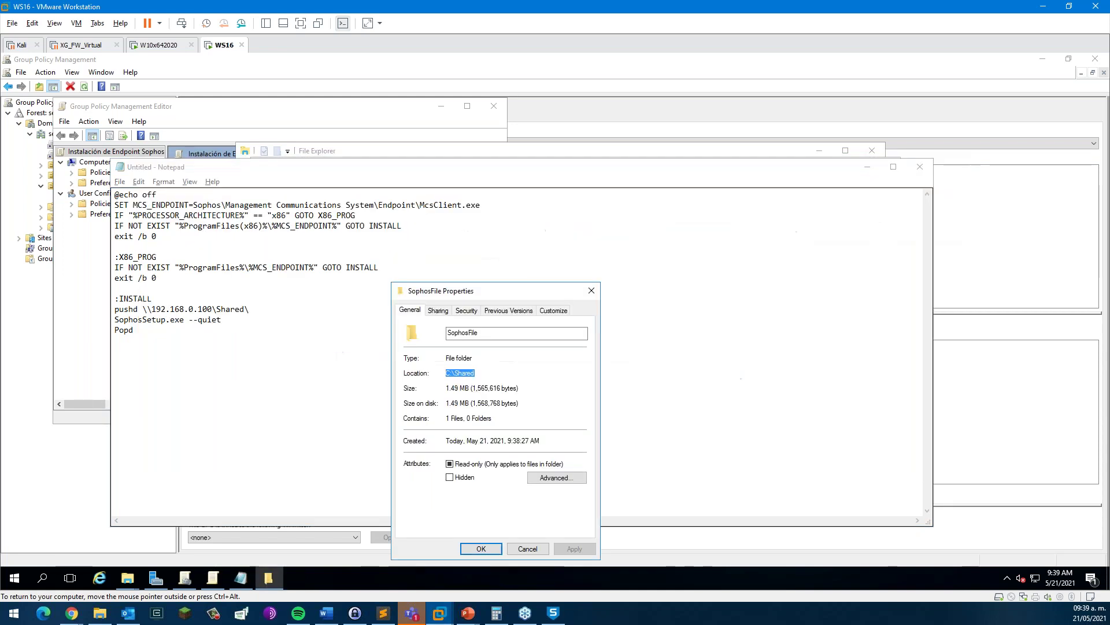
{"action": "key", "text": "Escape"}
{"action": "key", "text": "alt+Tab"}
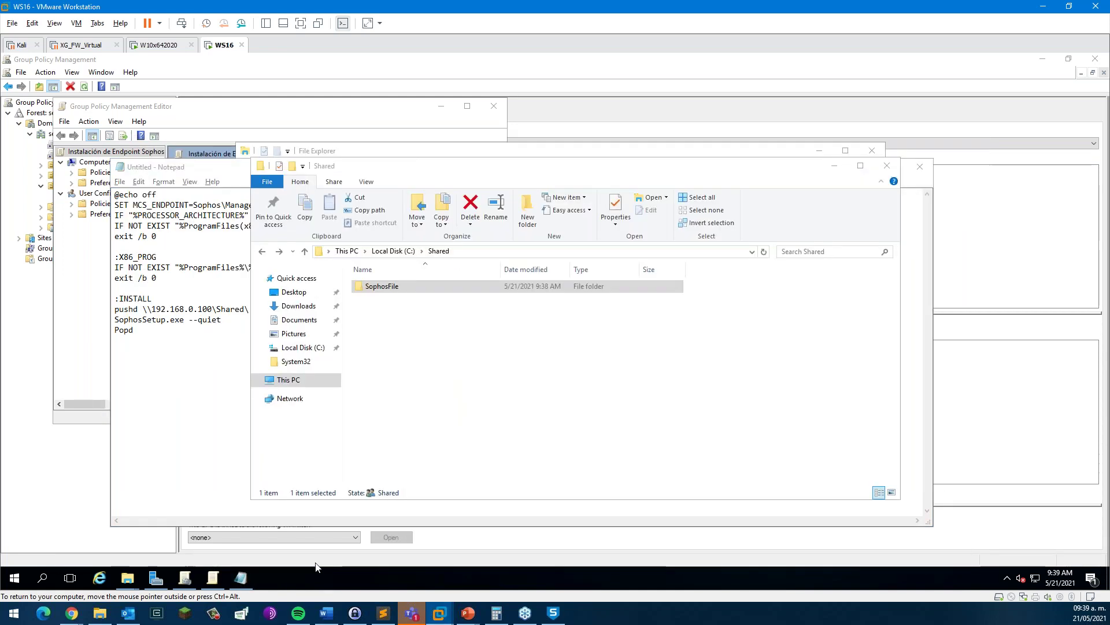
{"action": "key", "text": "F2"}
{"action": "key", "text": "ctrl+c"}
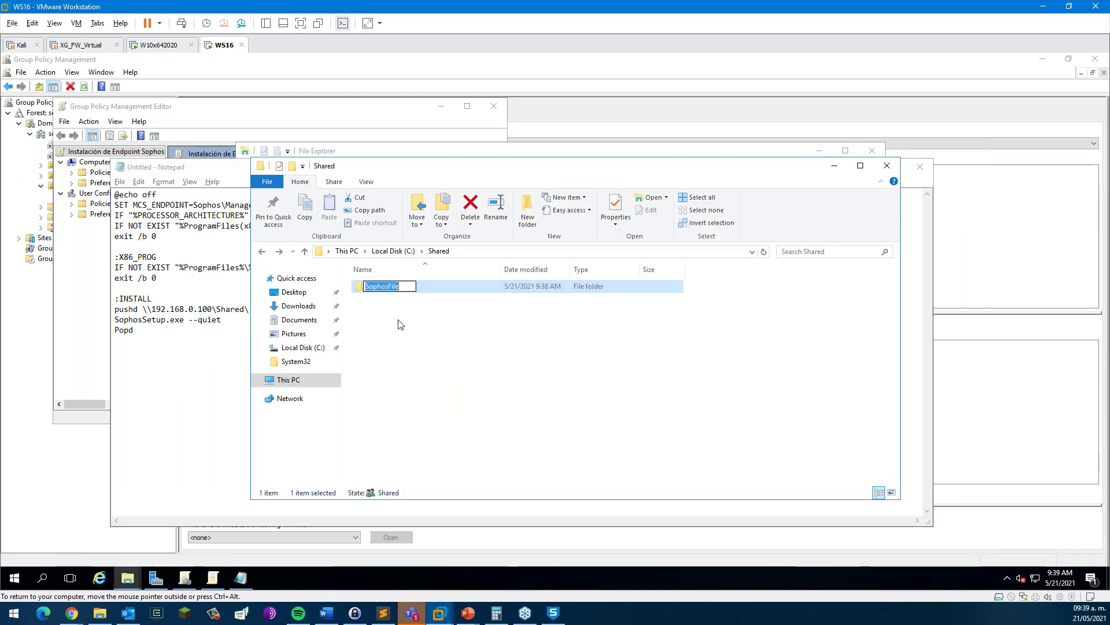
{"action": "left_click", "coordinate": [218, 381]}
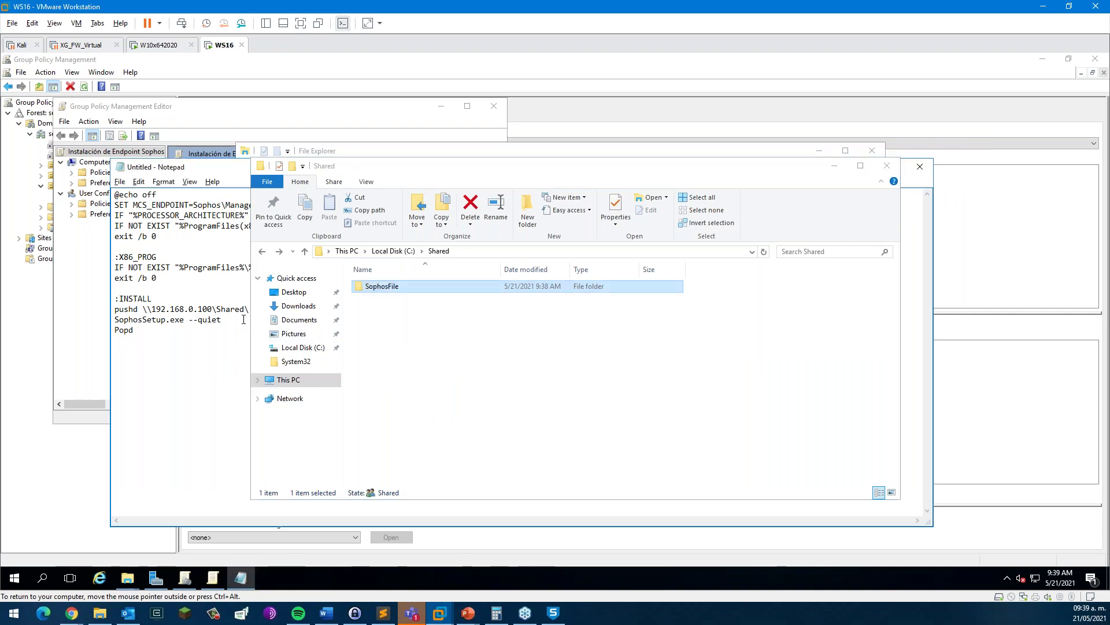
{"action": "left_click", "coordinate": [835, 166]}
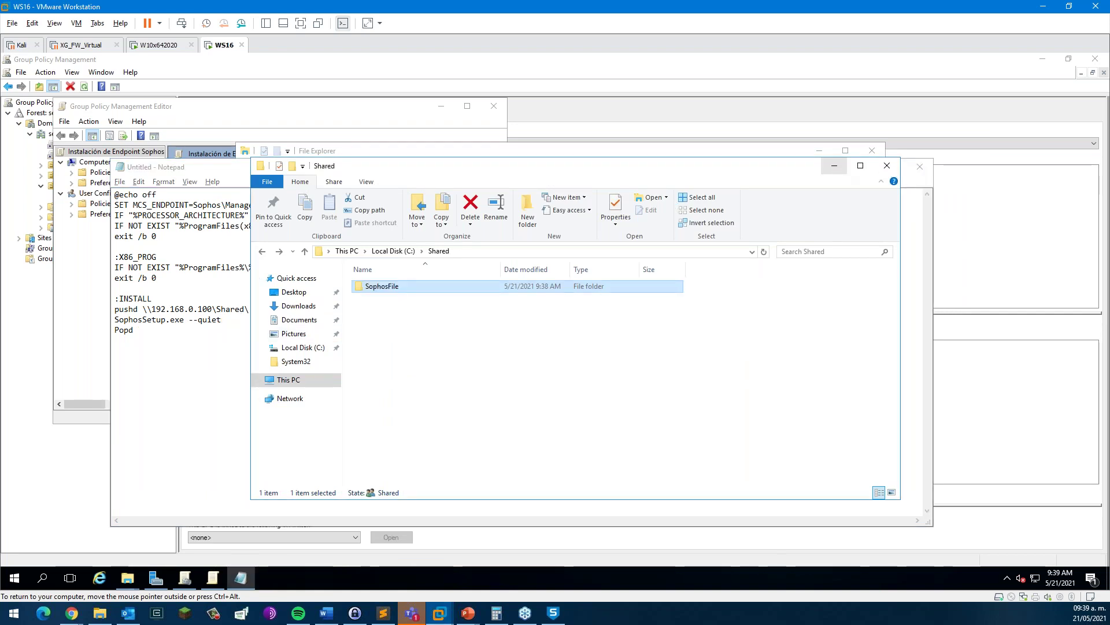
{"action": "left_click", "coordinate": [289, 311]}
{"action": "key", "text": "ctrl+v"}
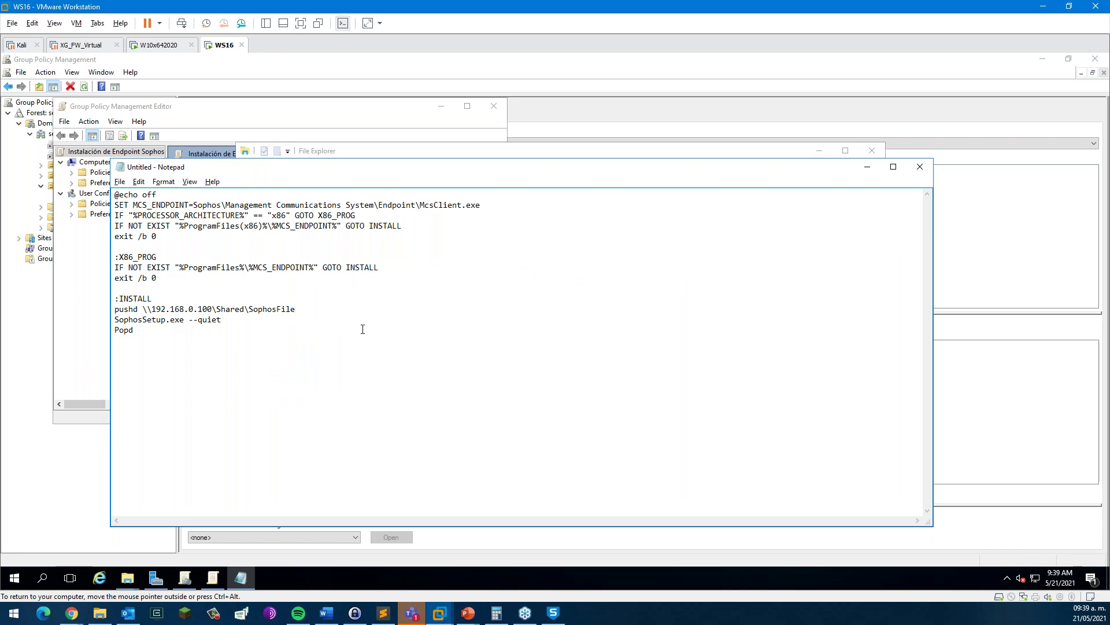
Step: Verify the setup line's SophosSetup.exe name against the installer in SophosFile
{"action": "double_click", "coordinate": [127, 320]}
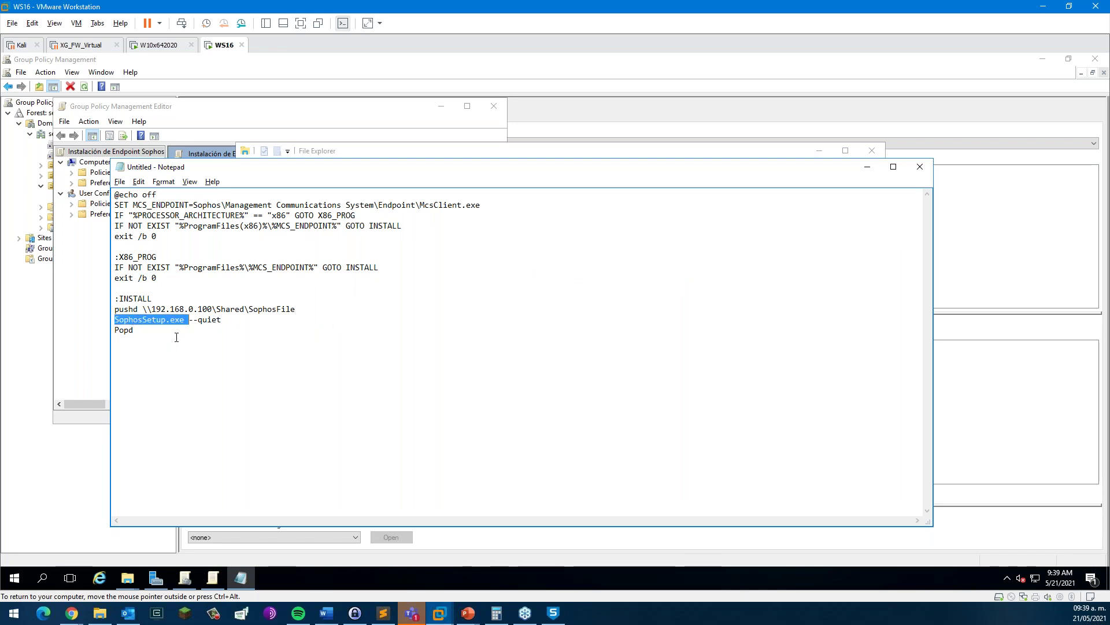
{"action": "key", "text": "alt+Tab"}
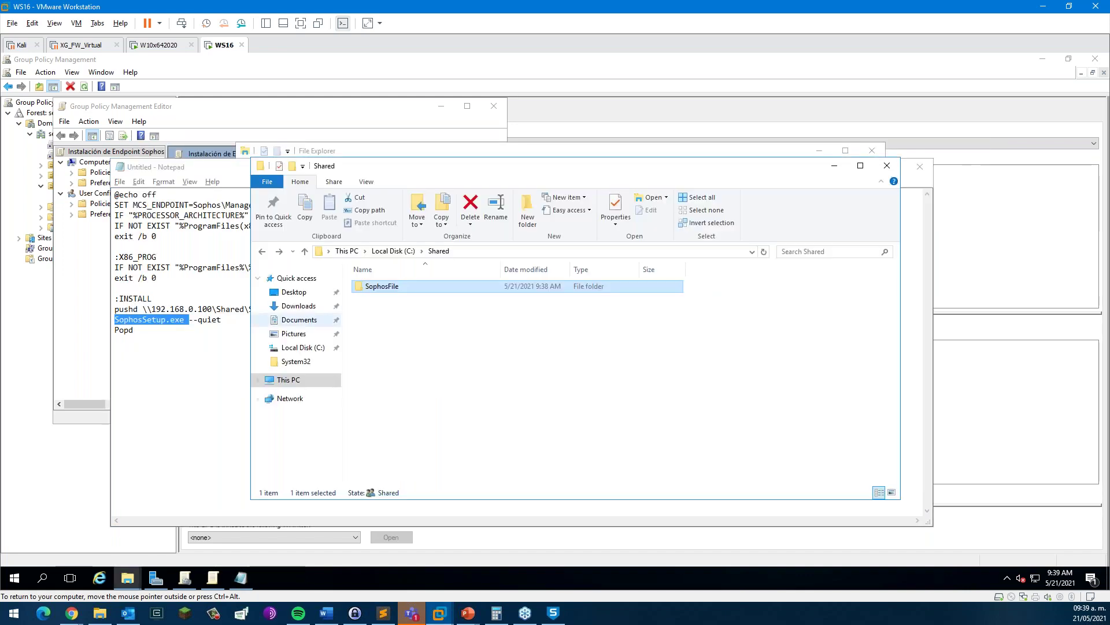
{"action": "double_click", "coordinate": [381, 285]}
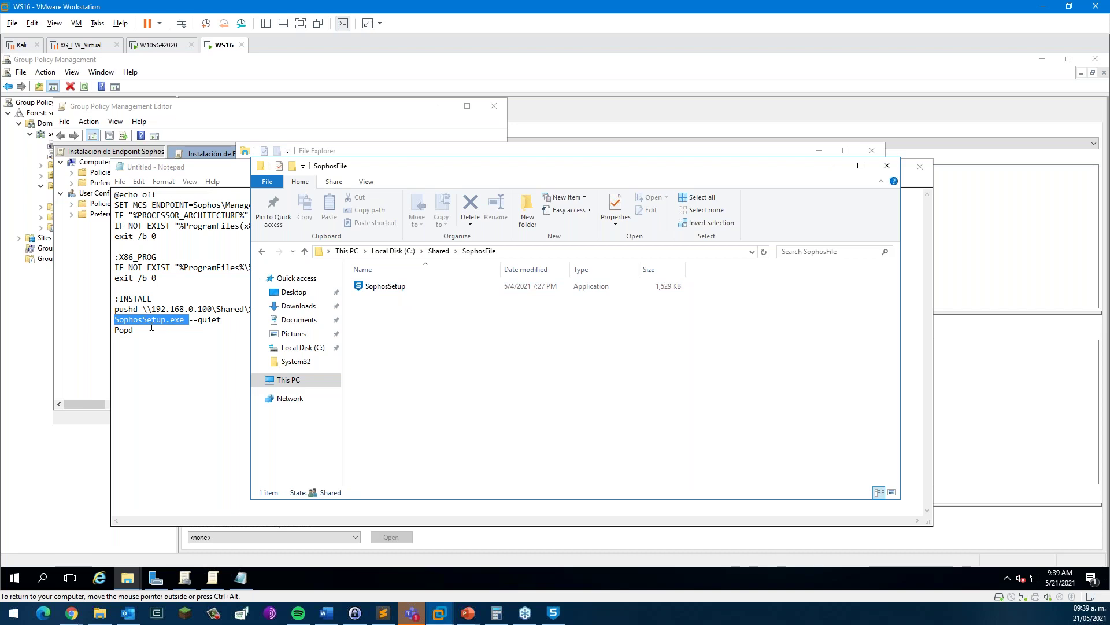
{"action": "left_click", "coordinate": [414, 292]}
{"action": "key", "text": "F2"}
{"action": "key", "text": "ctrl+c"}
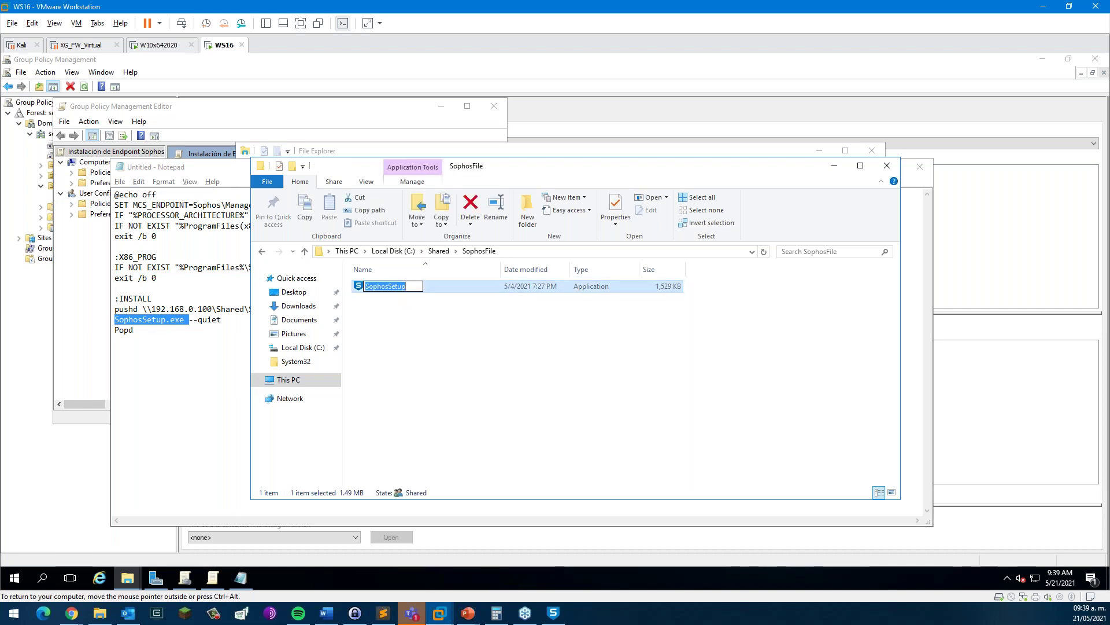
{"action": "left_click", "coordinate": [169, 330]}
{"action": "left_click", "coordinate": [166, 319]}
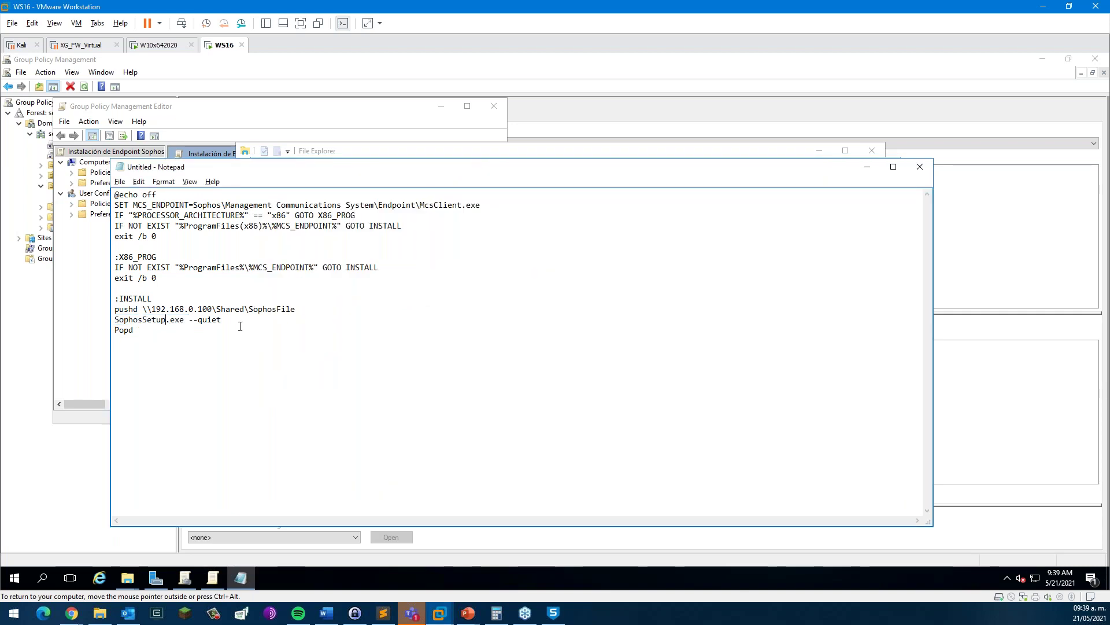
{"action": "key", "text": "shift+Home"}
{"action": "key", "text": "ctrl+v"}
Step: Trim the setup line so SophosSetup.exe runs with only --quiet
{"action": "key", "text": "shift+End"}
{"action": "left_click", "coordinate": [279, 319]}
{"action": "type", "text": "--prod"}
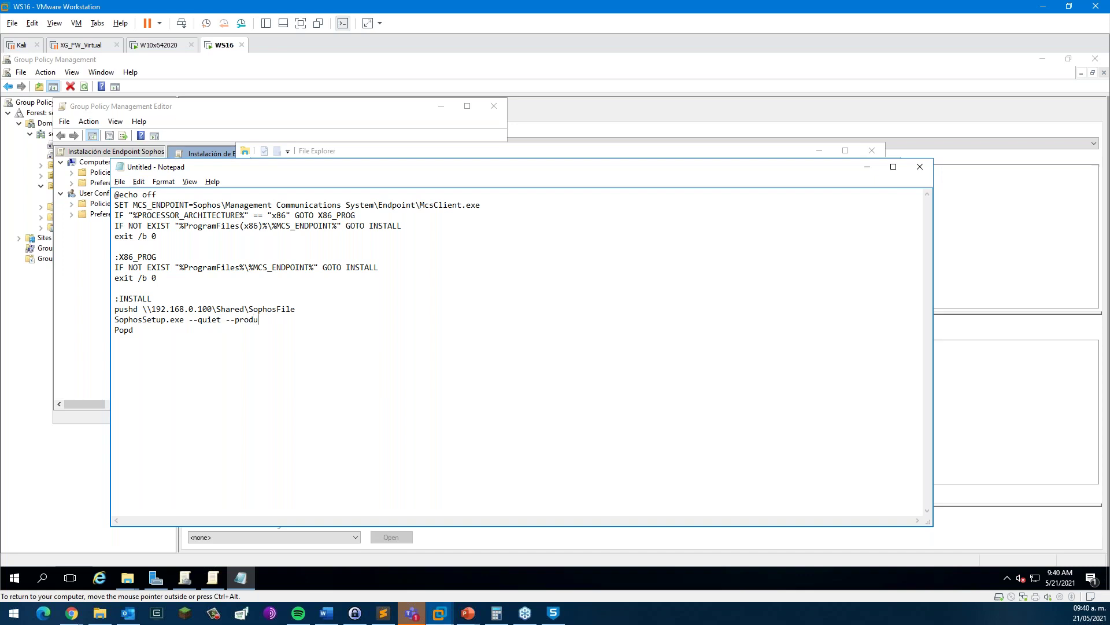
{"action": "key", "text": "ctrl+shift+Left"}
{"action": "key", "text": "ctrl+shift+Left"}
{"action": "key", "text": "BackSpace"}
{"action": "left_click", "coordinate": [120, 182]}
{"action": "mouse_move", "coordinate": [138, 182]}
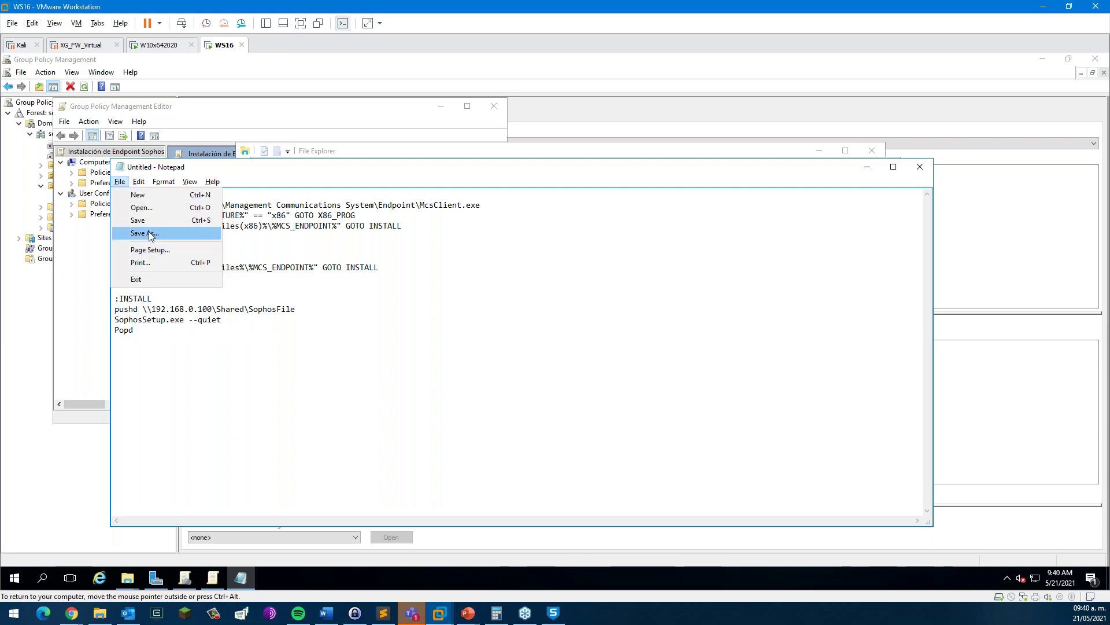
Step: Save the script to the Desktop as Ejecutar.bat with file type All Files
{"action": "left_click", "coordinate": [150, 234]}
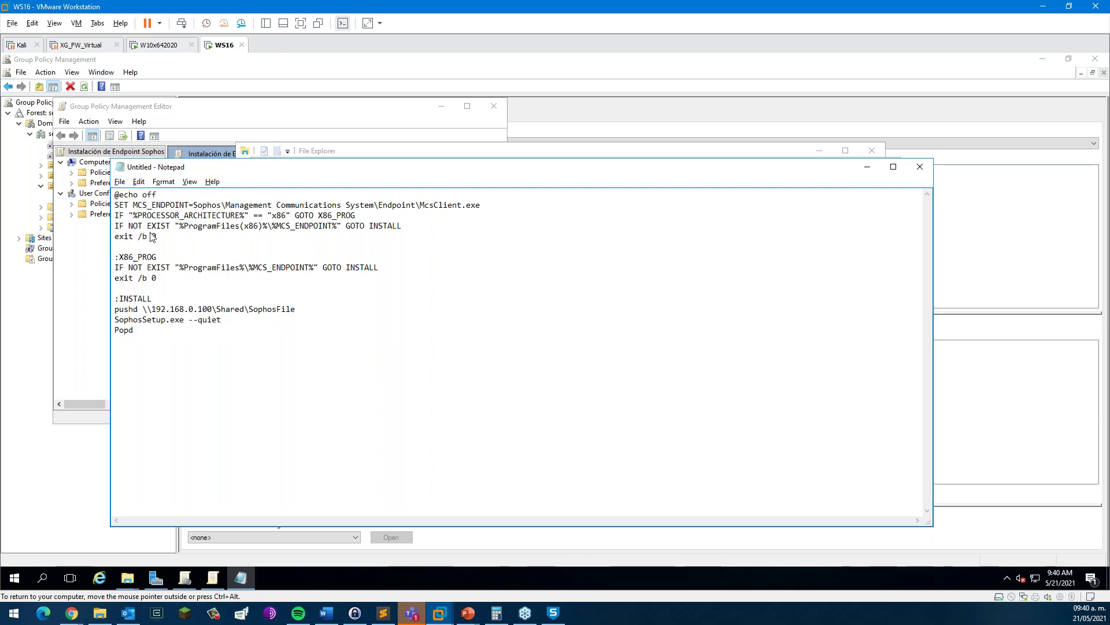
{"action": "left_click", "coordinate": [232, 425]}
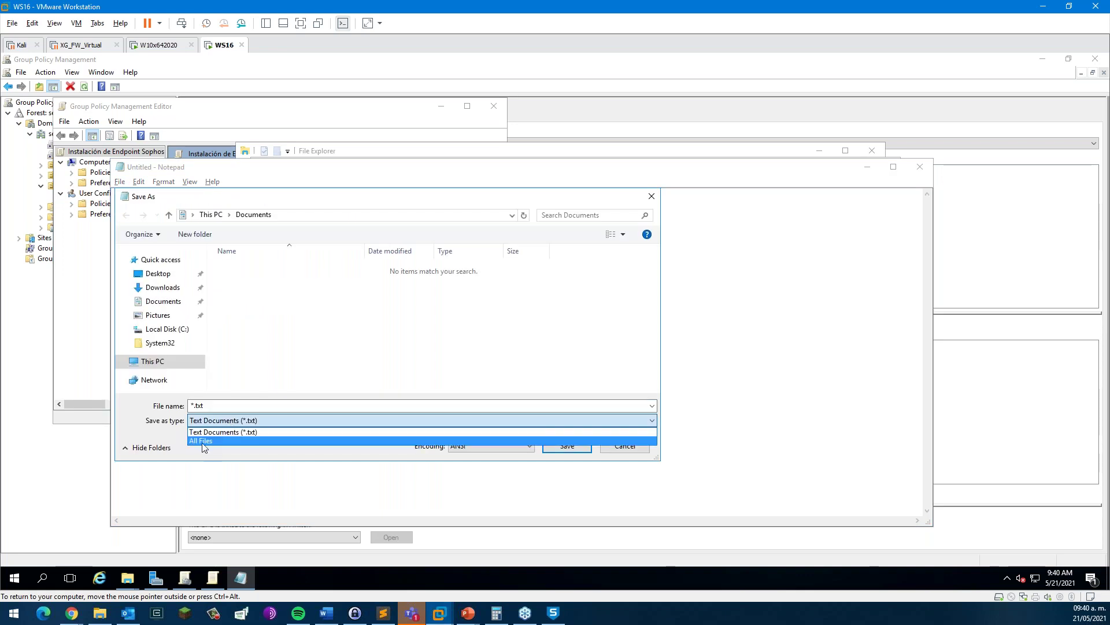
{"action": "left_click", "coordinate": [199, 441]}
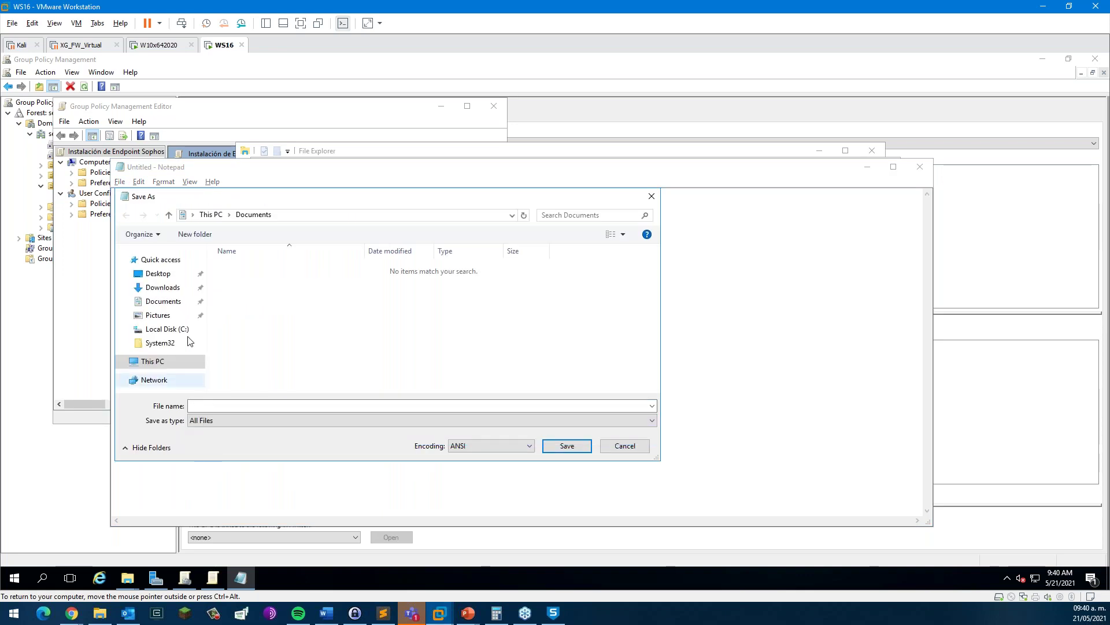
{"action": "left_click", "coordinate": [157, 276]}
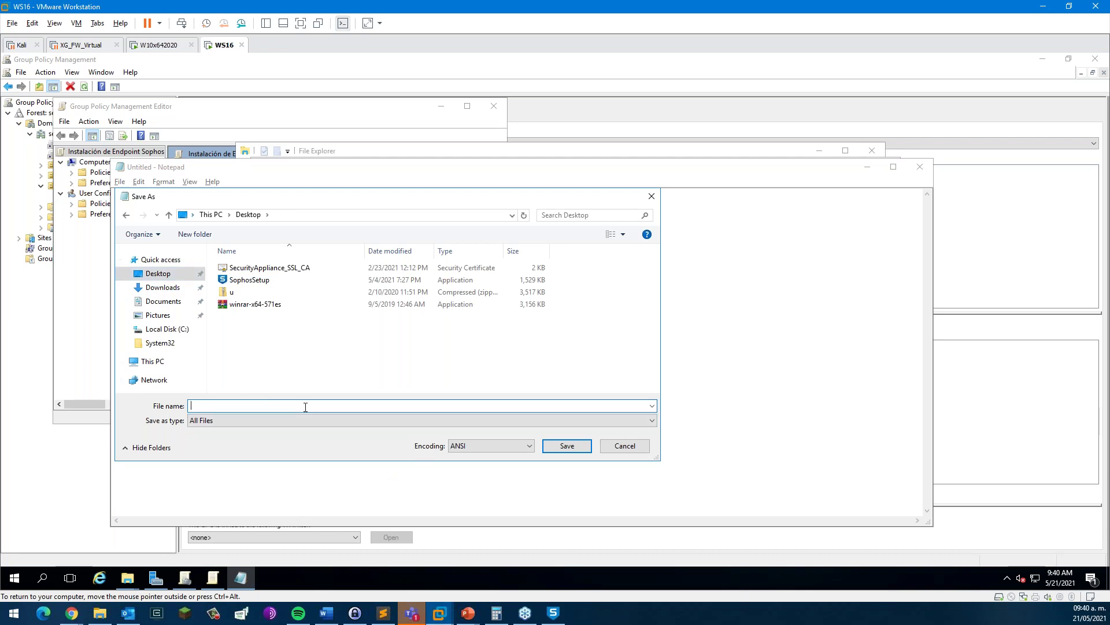
{"action": "type", "text": "Ejecutar.bat"}
{"action": "key", "text": "Return"}
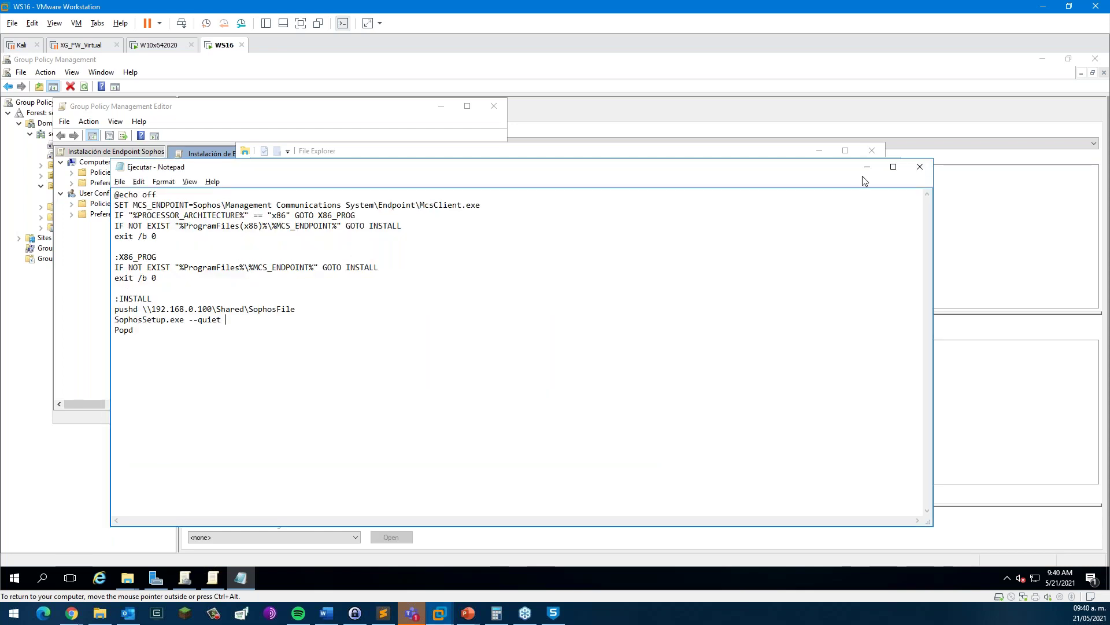
{"action": "left_click", "coordinate": [921, 168]}
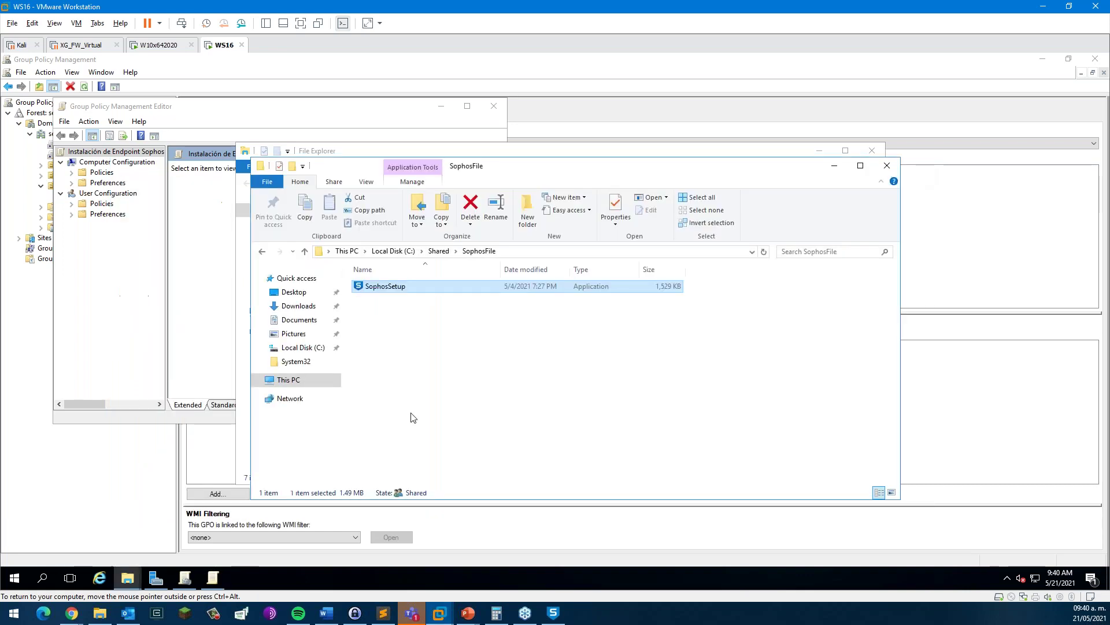
Step: Open Ejecutar.bat from the Desktop to verify it, then close and minimize the windows
{"action": "left_click", "coordinate": [293, 292]}
{"action": "key", "text": "Down"}
{"action": "right_click", "coordinate": [383, 286]}
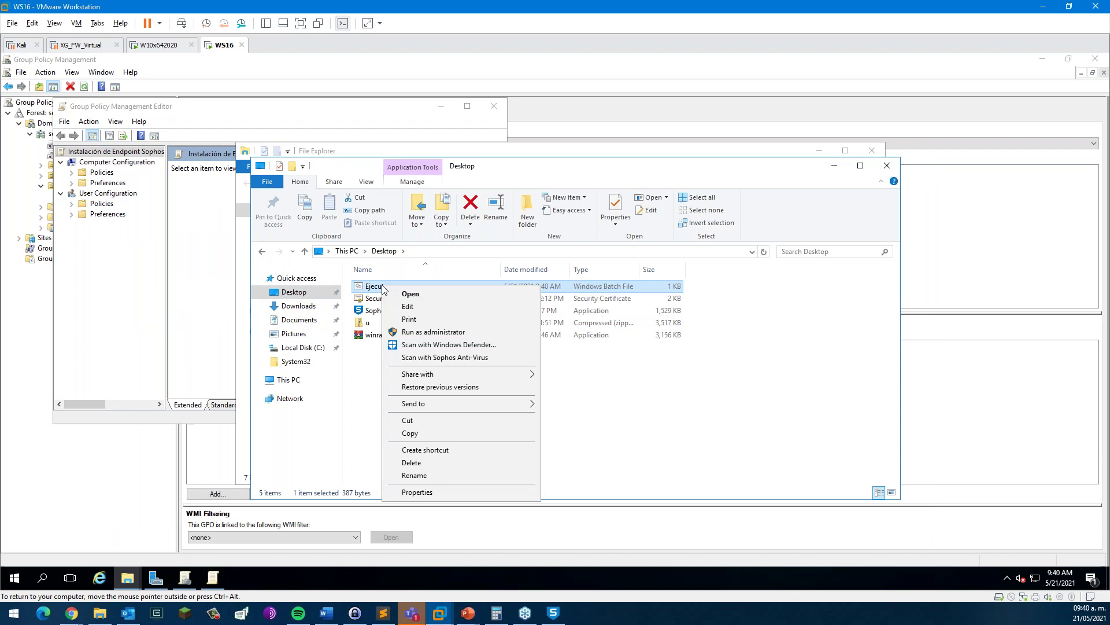
{"action": "left_click", "coordinate": [409, 306]}
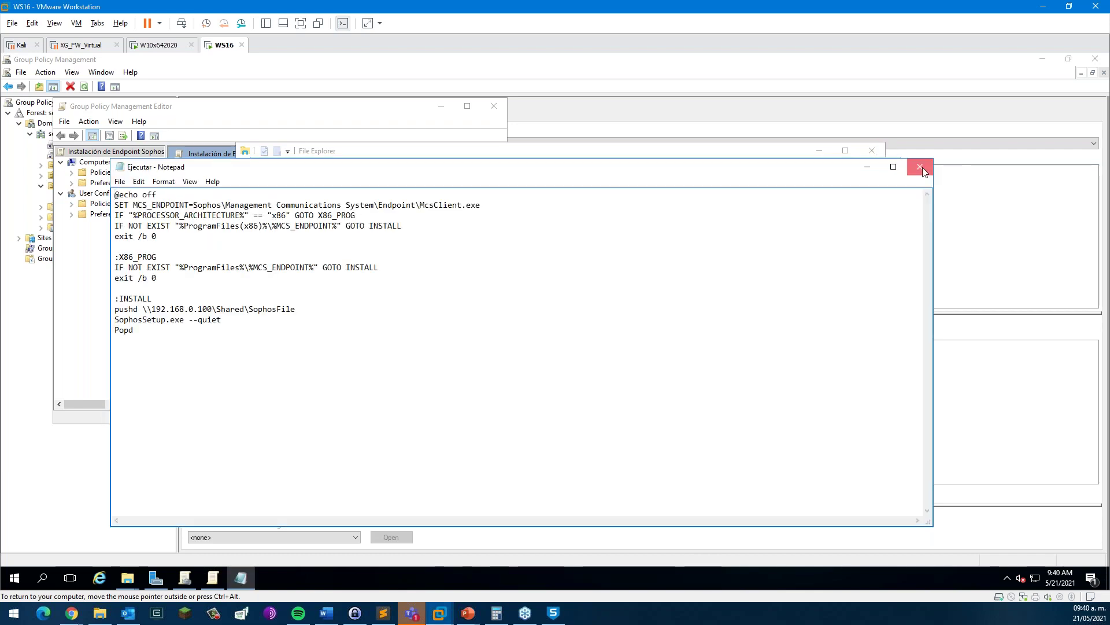
{"action": "left_click", "coordinate": [919, 166]}
{"action": "left_click", "coordinate": [843, 168]}
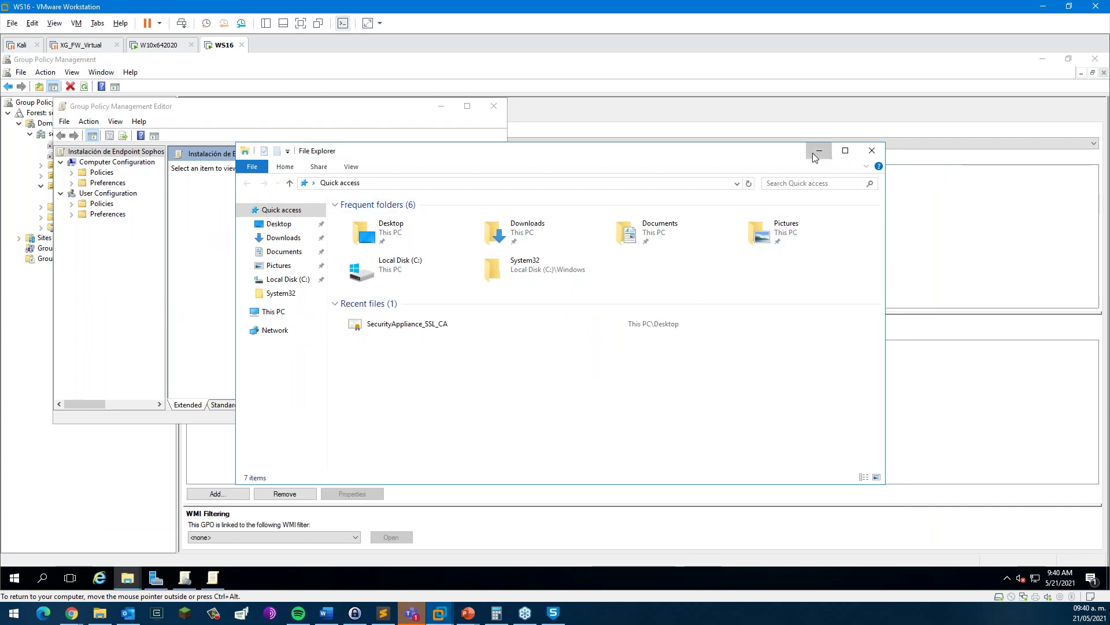
{"action": "left_click", "coordinate": [819, 151]}
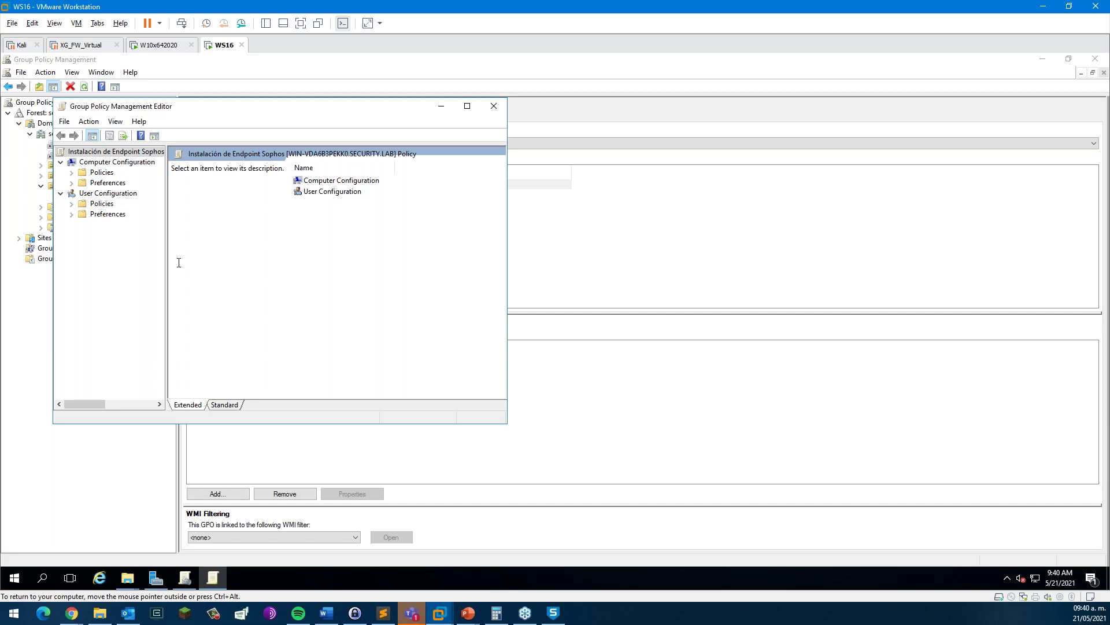
Step: Show Computer Configuration's Policies in a maximized editor with a widened tree pane
{"action": "left_click", "coordinate": [93, 163]}
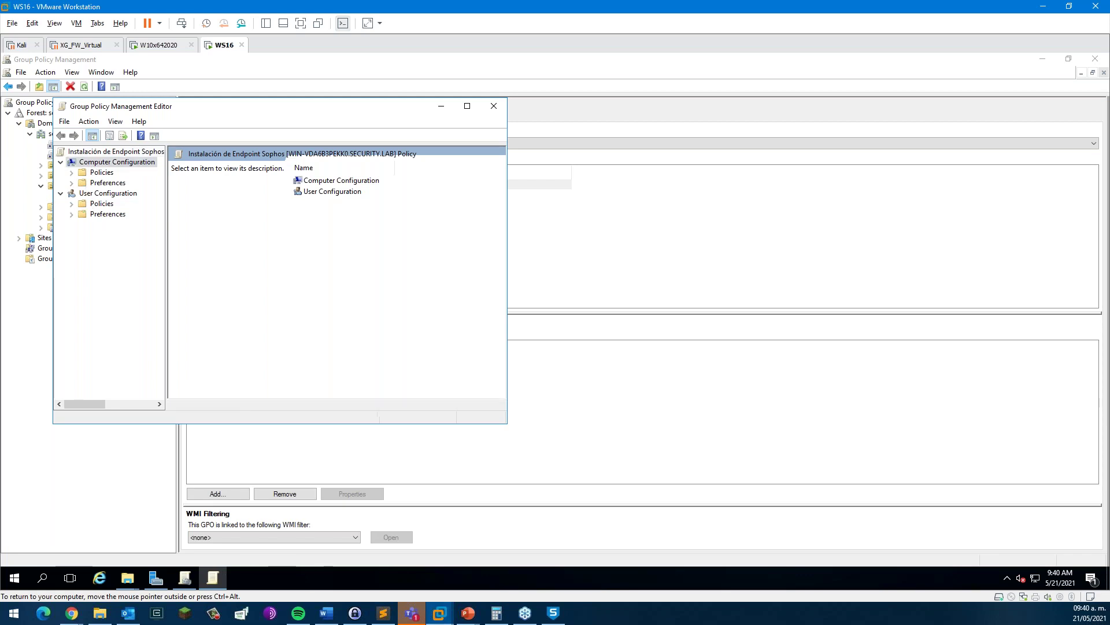
{"action": "left_click", "coordinate": [101, 193]}
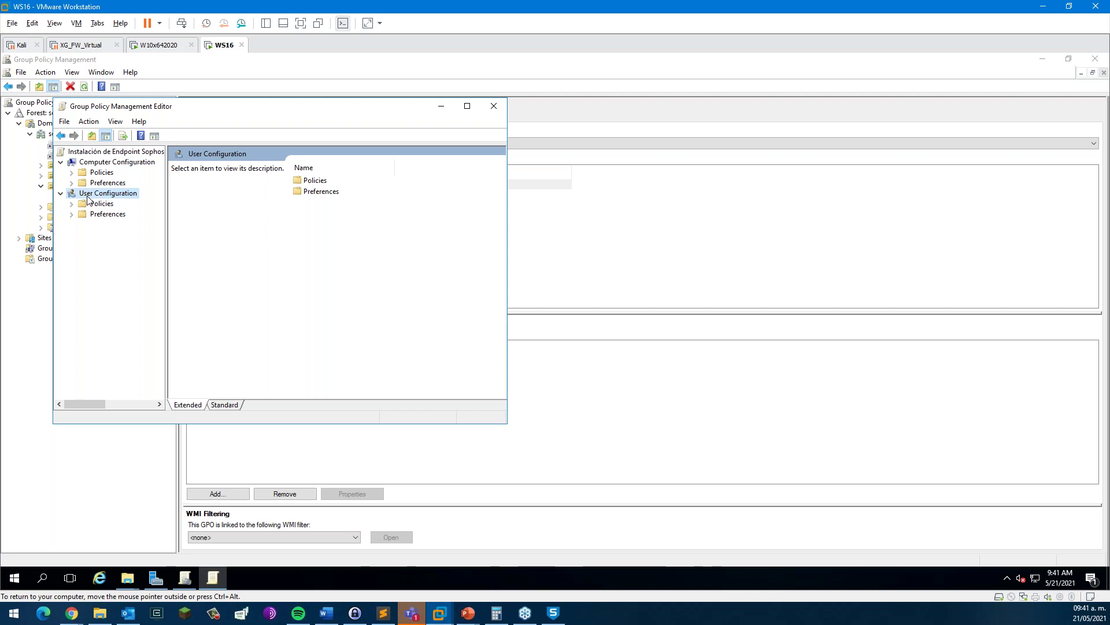
{"action": "left_click", "coordinate": [101, 163]}
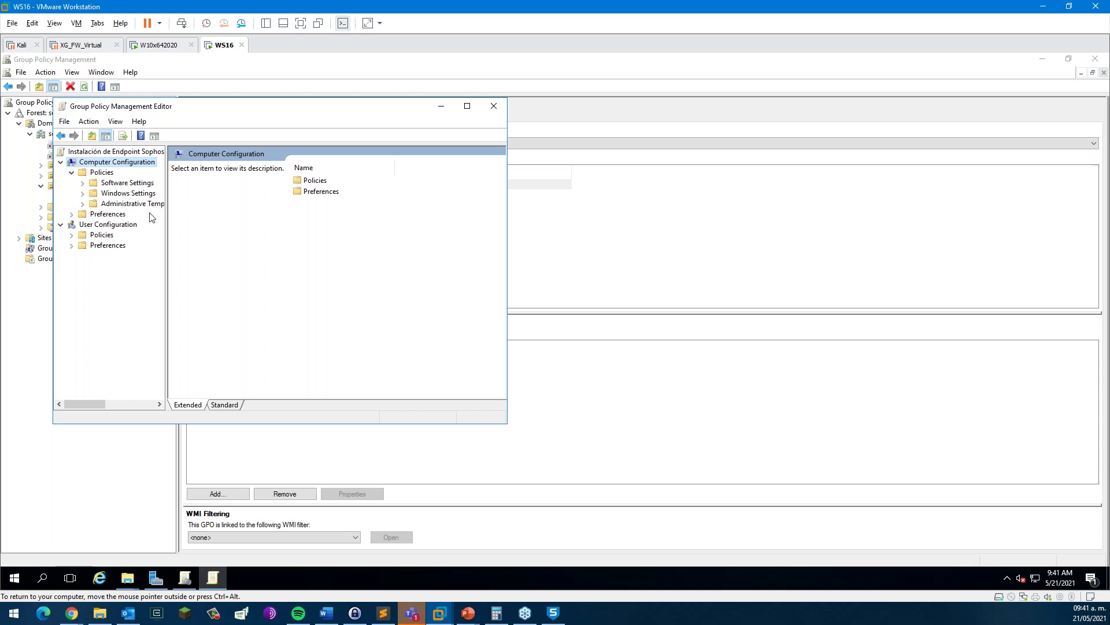
{"action": "left_click", "coordinate": [466, 109]}
{"action": "left_click_drag", "start_coordinate": [114, 228], "coordinate": [209, 231]}
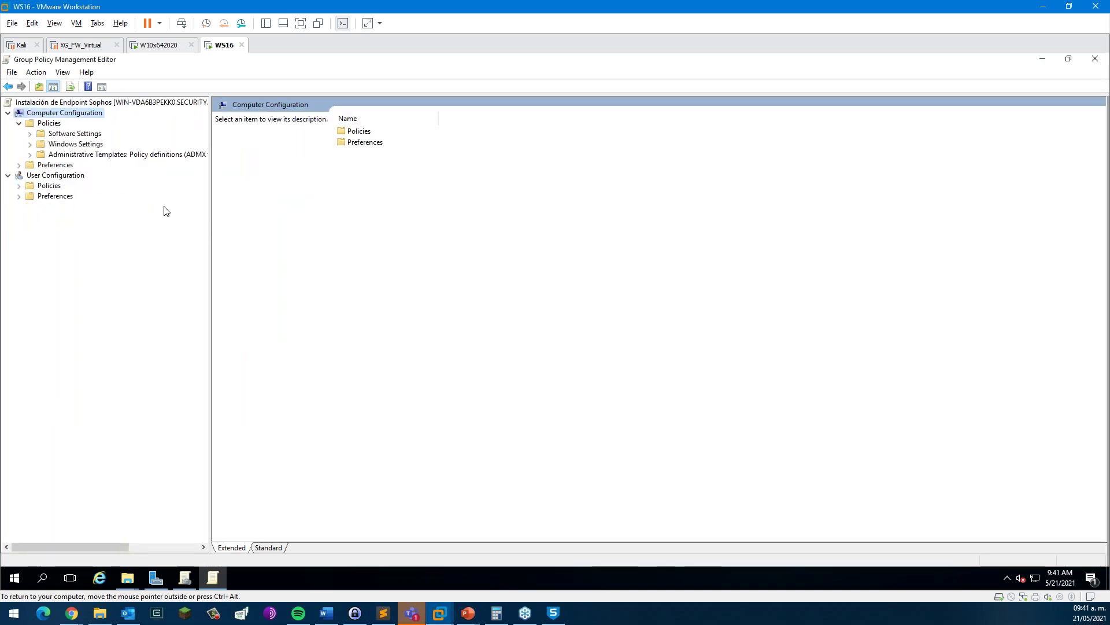
Step: Browse Software installation, then go to Windows Settings' Scripts (Startup/Shutdown) node
{"action": "left_click", "coordinate": [29, 134]}
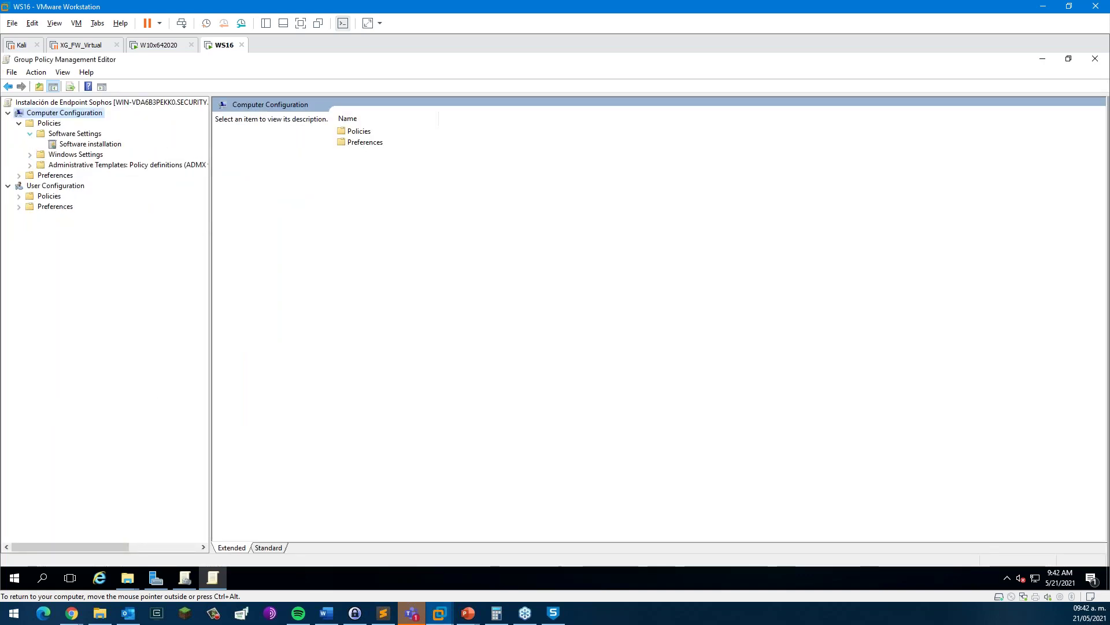
{"action": "left_click", "coordinate": [65, 145]}
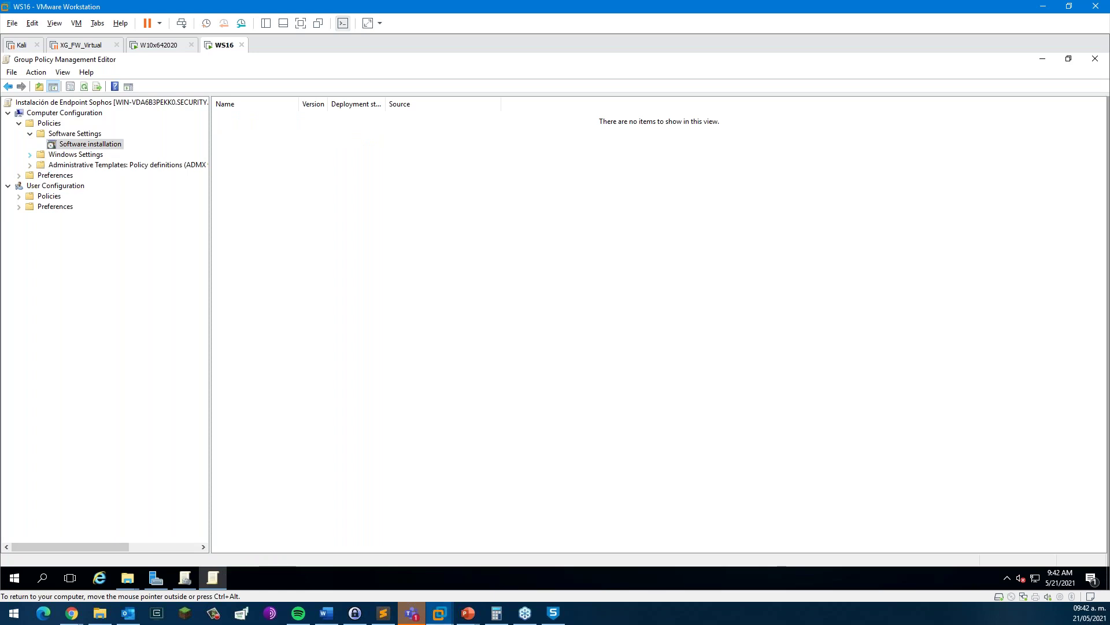
{"action": "left_click", "coordinate": [30, 154]}
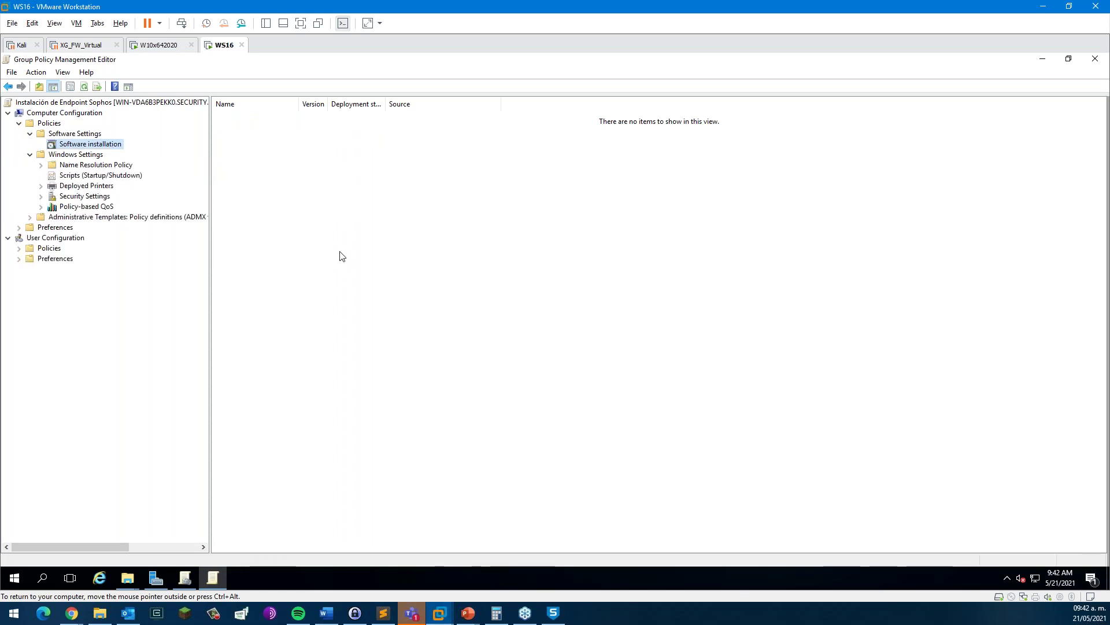
{"action": "left_click", "coordinate": [69, 175]}
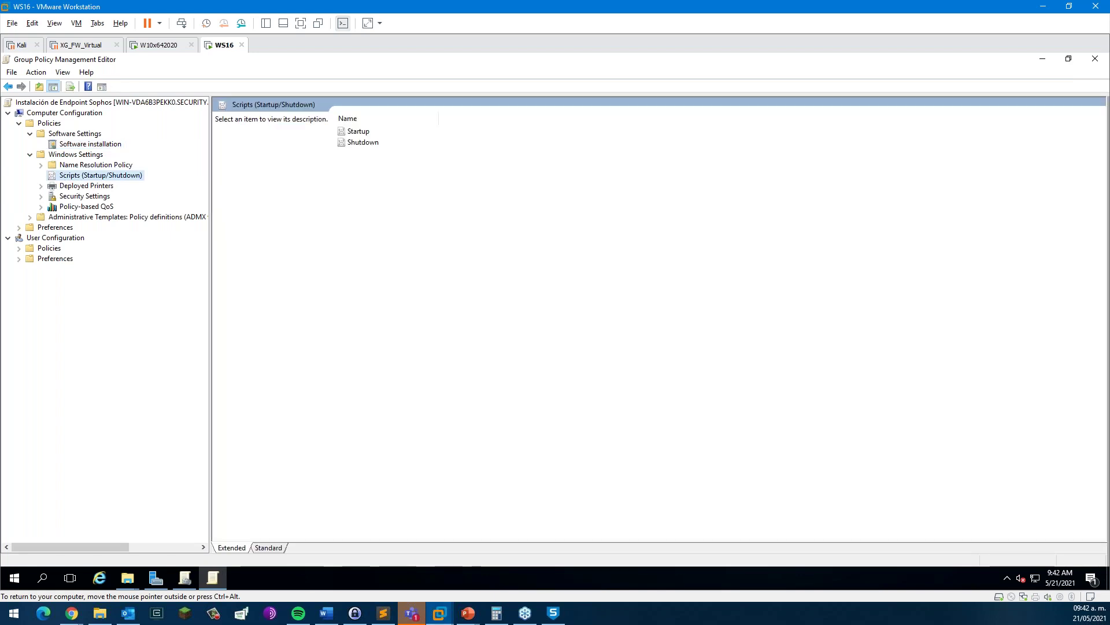
Step: Read the Startup and Shutdown script descriptions and open Startup Properties
{"action": "left_click", "coordinate": [362, 133]}
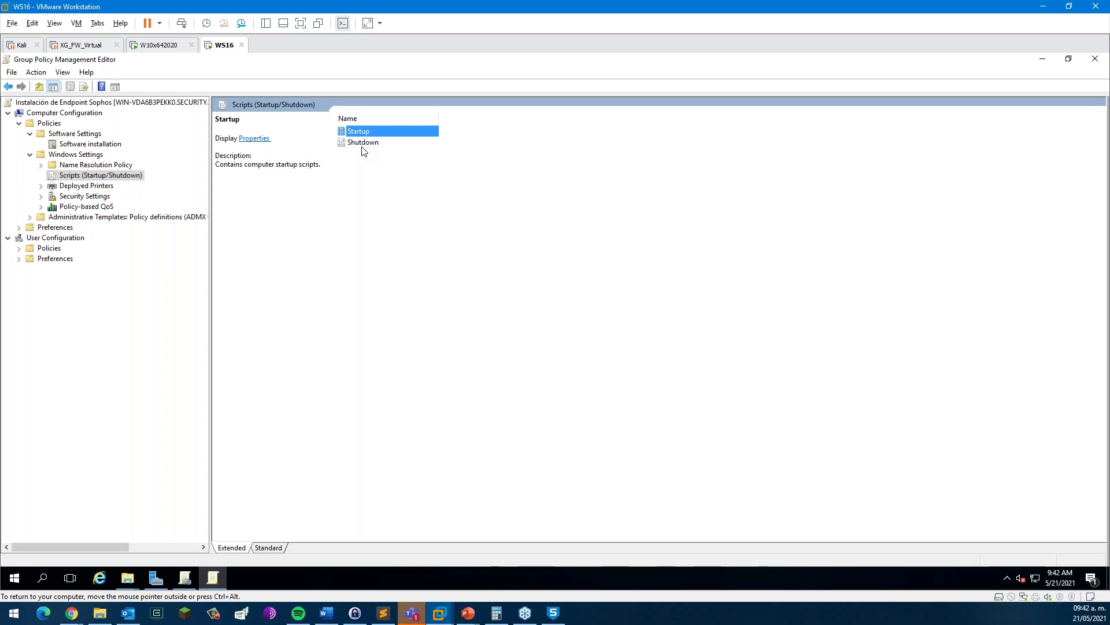
{"action": "left_click", "coordinate": [362, 144]}
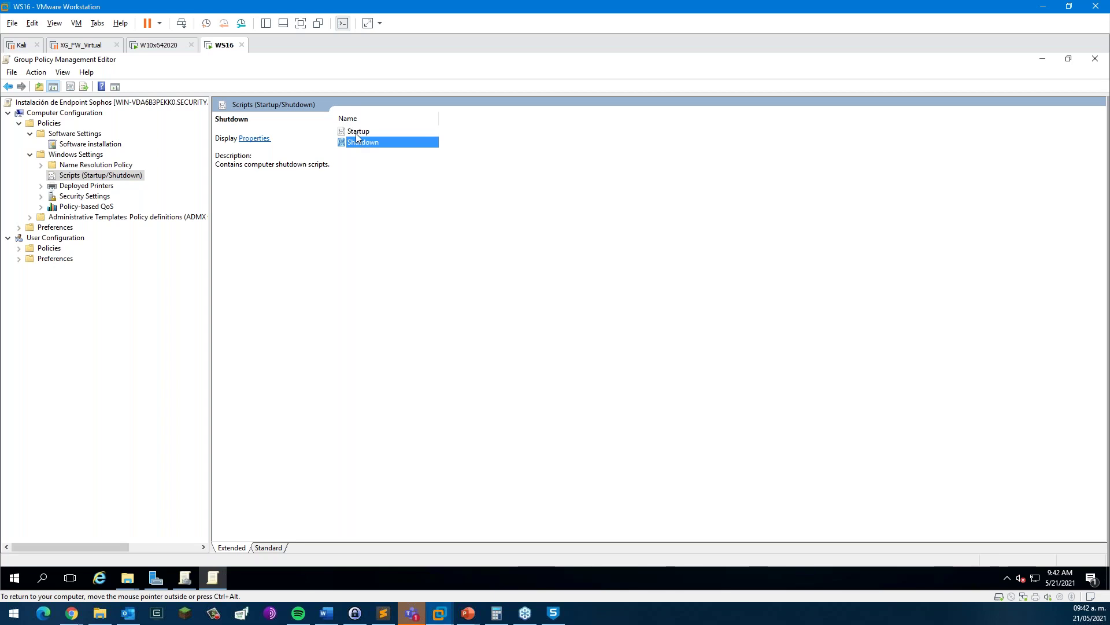
{"action": "left_click", "coordinate": [357, 133]}
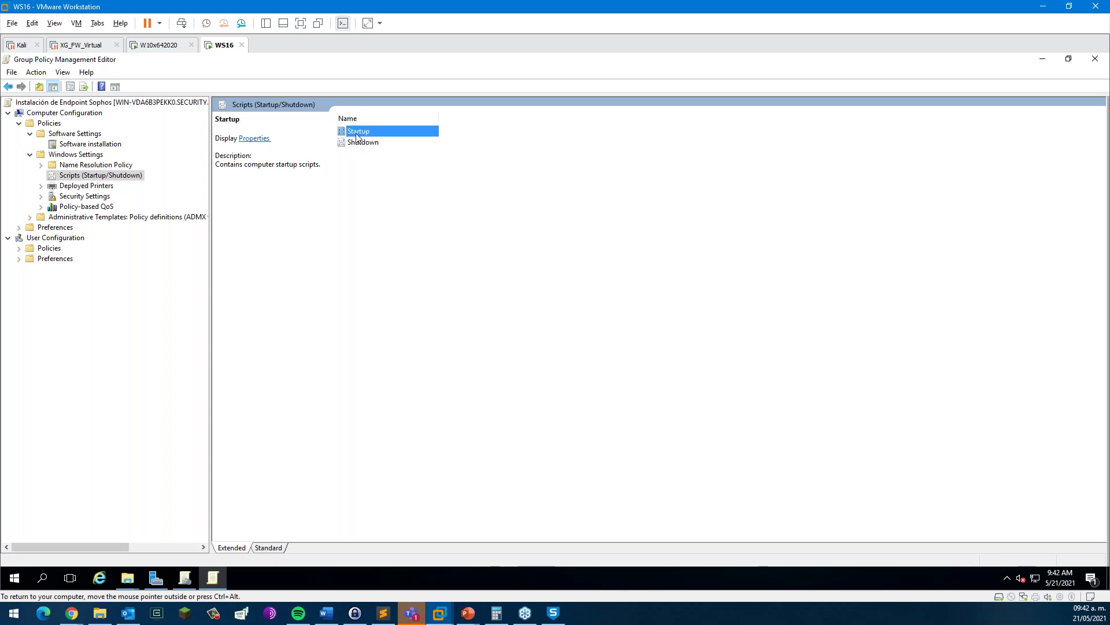
{"action": "double_click", "coordinate": [357, 135]}
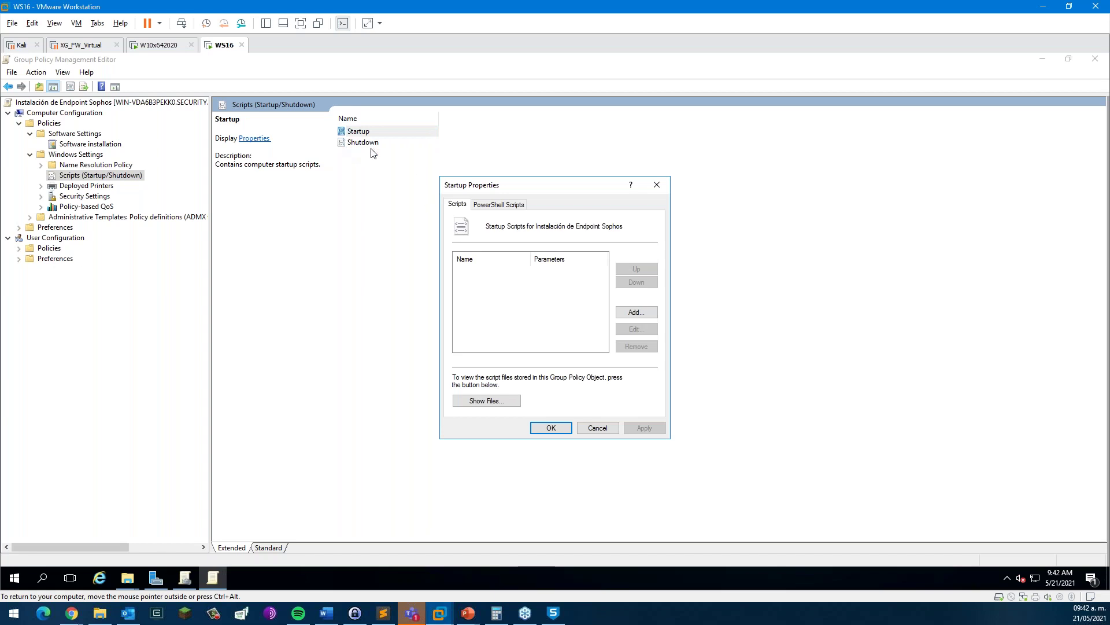
Step: Reopen Startup Properties and browse for a new script in Add a Script
{"action": "left_click", "coordinate": [658, 185]}
{"action": "double_click", "coordinate": [354, 135]}
{"action": "left_click", "coordinate": [635, 313]}
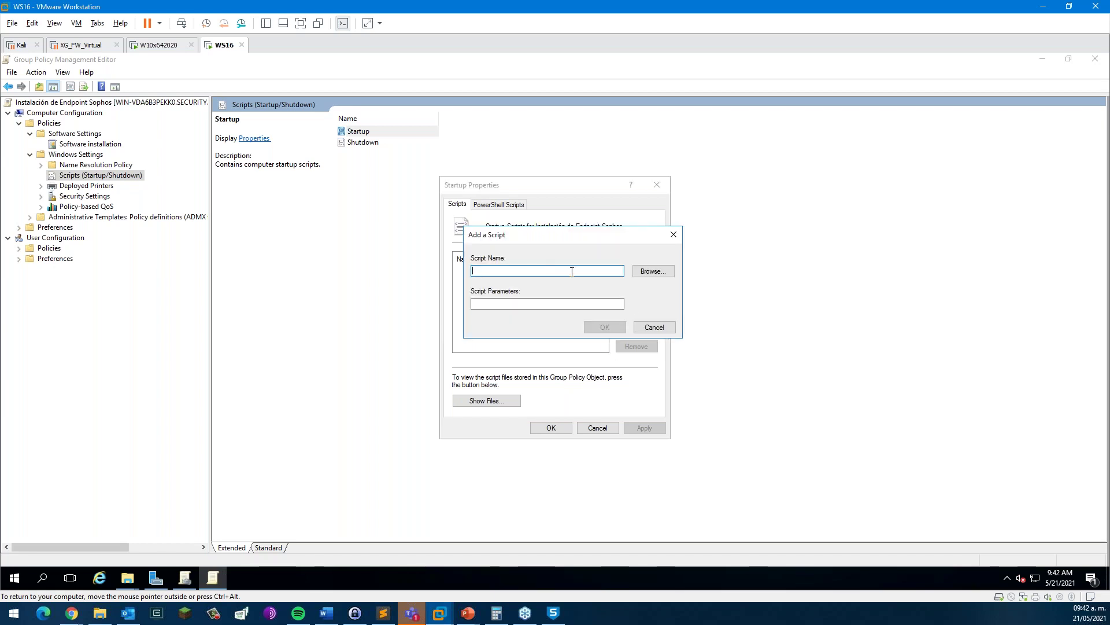
{"action": "left_click", "coordinate": [653, 272]}
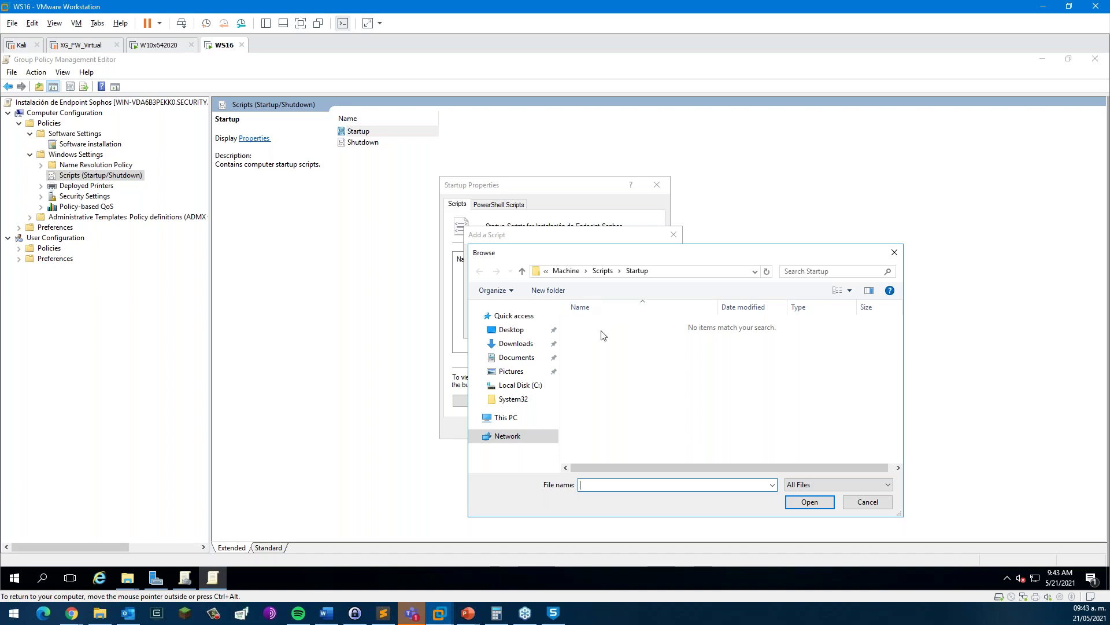
Step: Copy Ejecutar from the Desktop into the GPO's Startup folder and choose Ejecutar.bat
{"action": "left_click", "coordinate": [505, 332]}
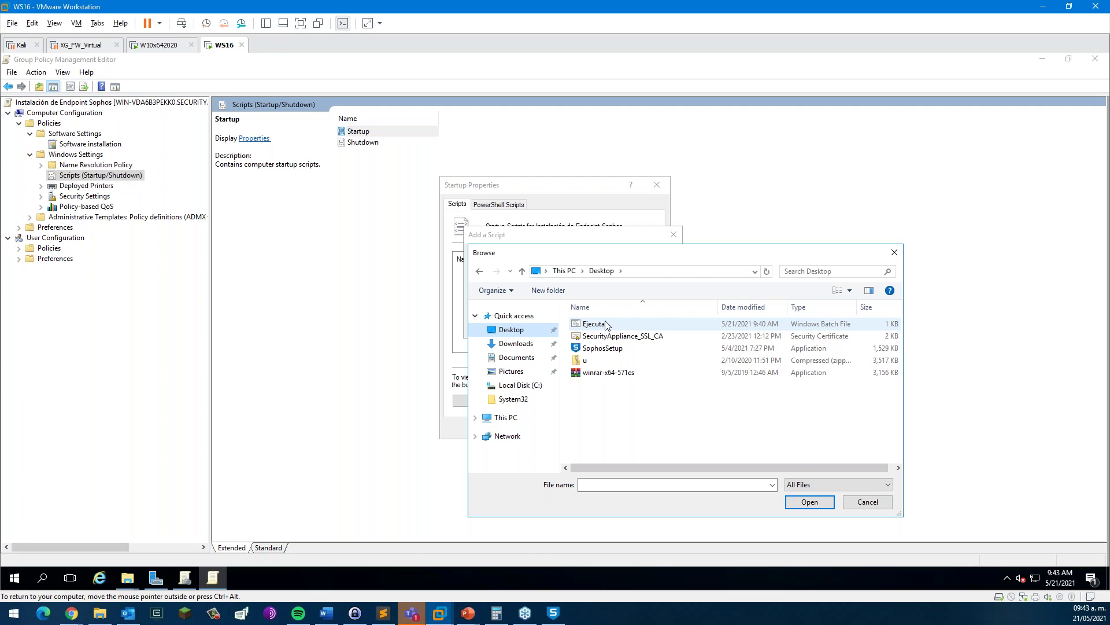
{"action": "left_click", "coordinate": [605, 324]}
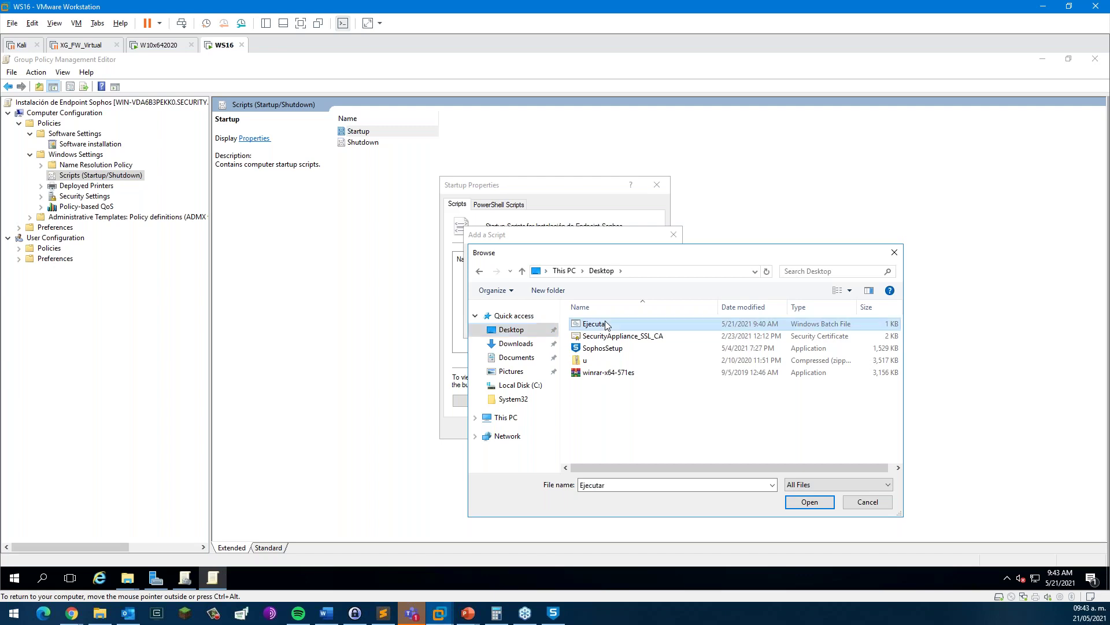
{"action": "left_click", "coordinate": [480, 271]}
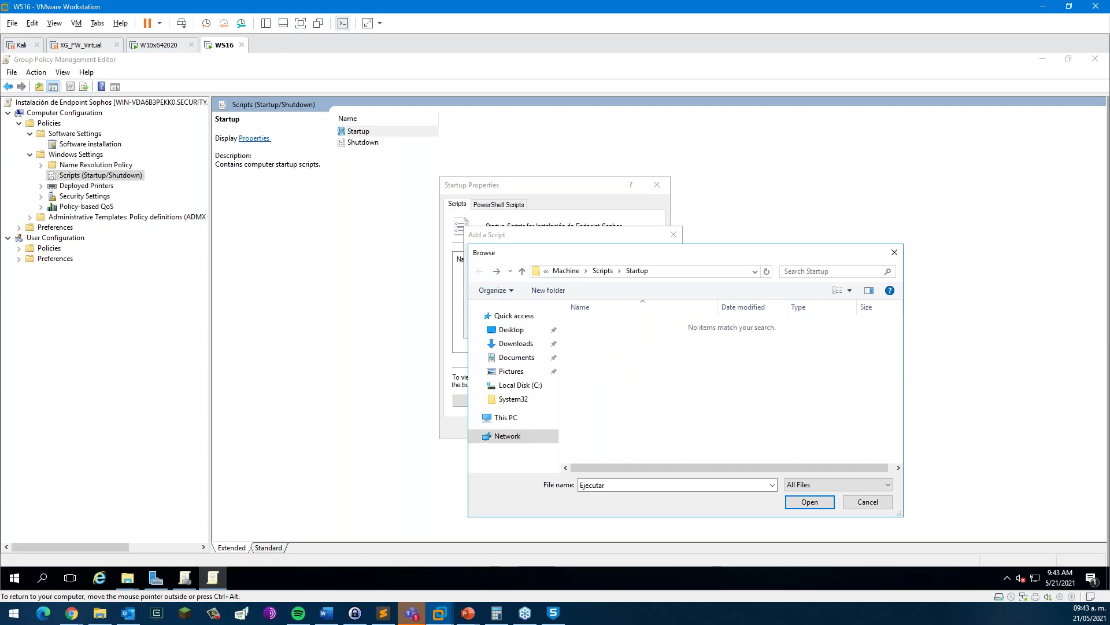
{"action": "key", "text": "ctrl+v"}
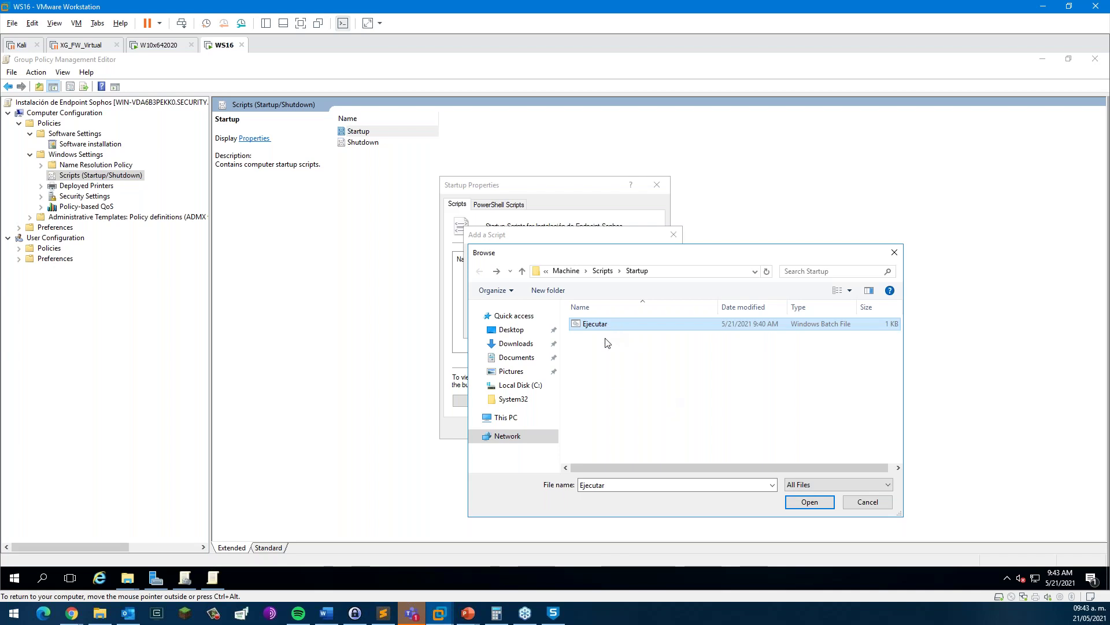
{"action": "left_click", "coordinate": [613, 379]}
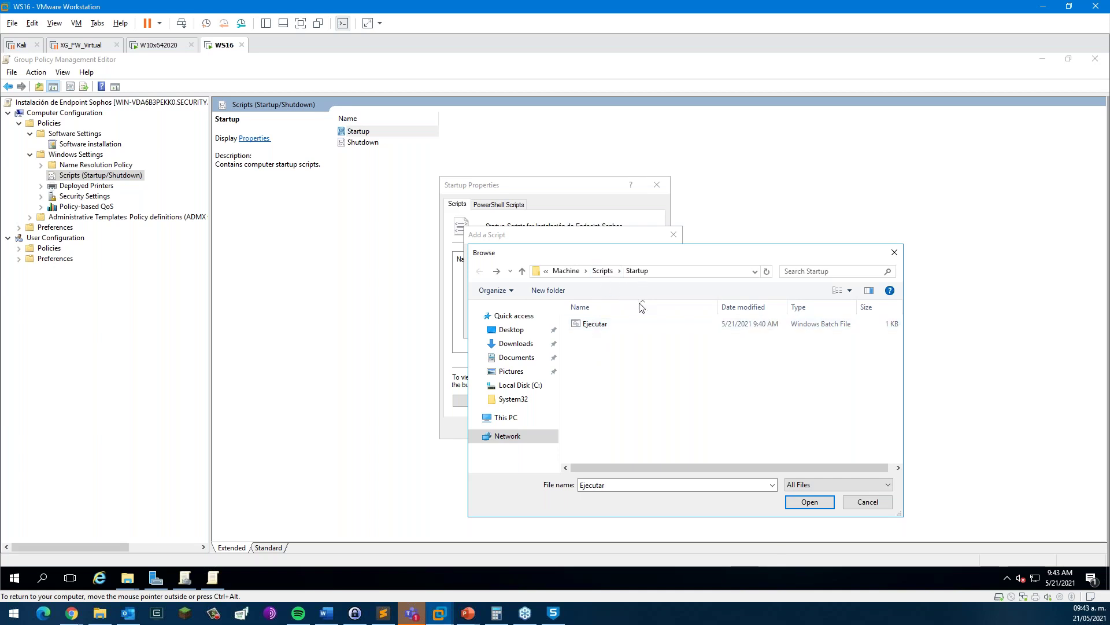
{"action": "left_click", "coordinate": [594, 327]}
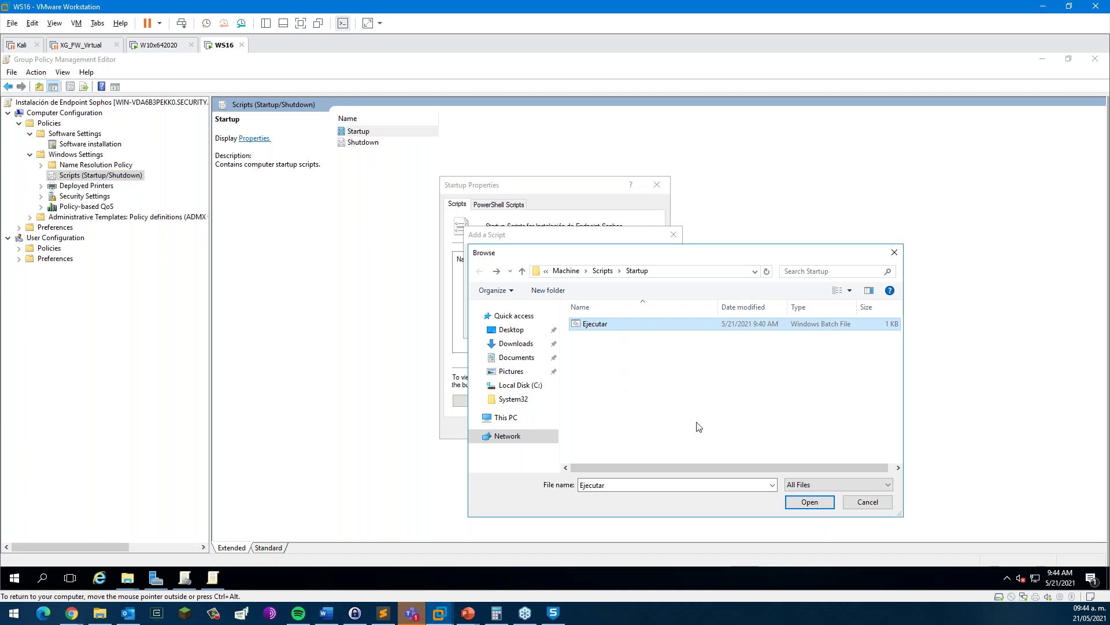
{"action": "left_click", "coordinate": [806, 502]}
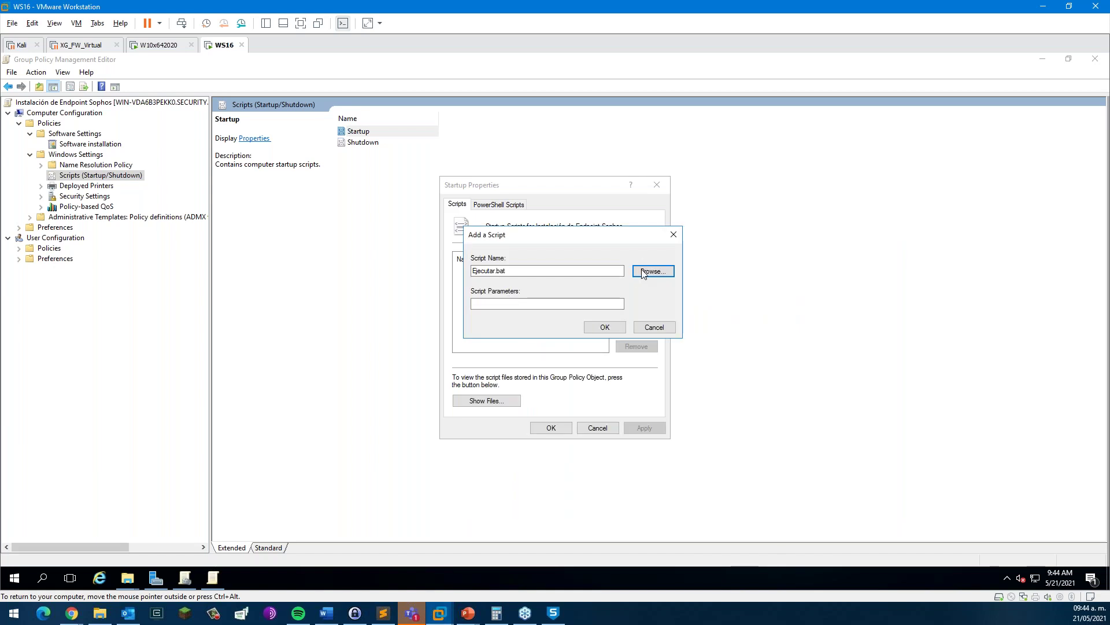
Step: Add Ejecutar.bat without parameters and apply and close Startup Properties
{"action": "left_click", "coordinate": [505, 303]}
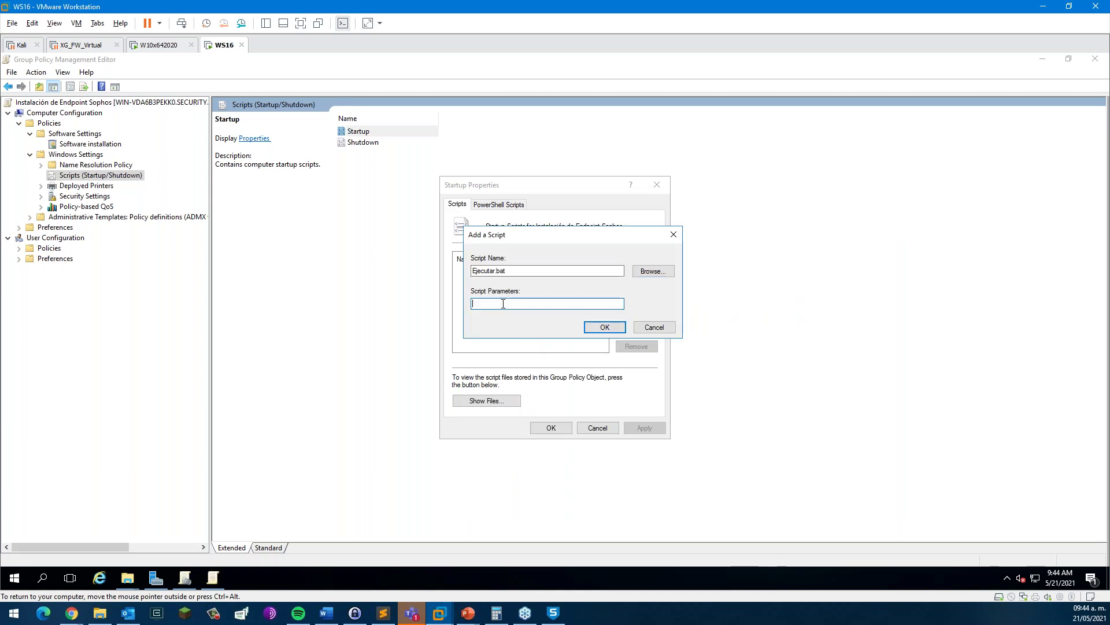
{"action": "left_click", "coordinate": [592, 322]}
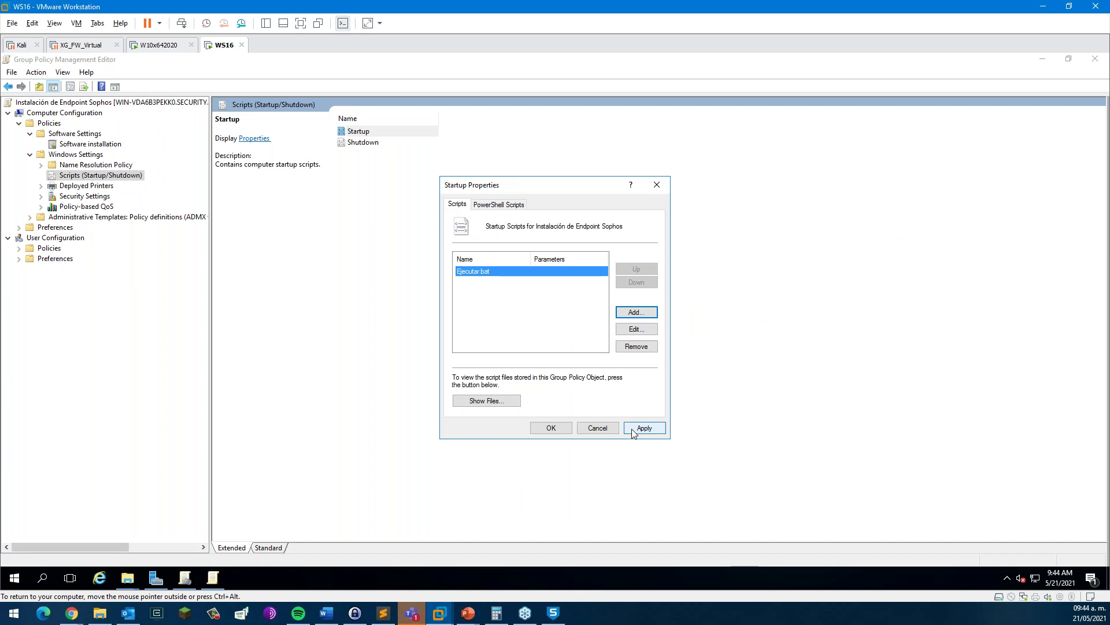
{"action": "left_click", "coordinate": [632, 429]}
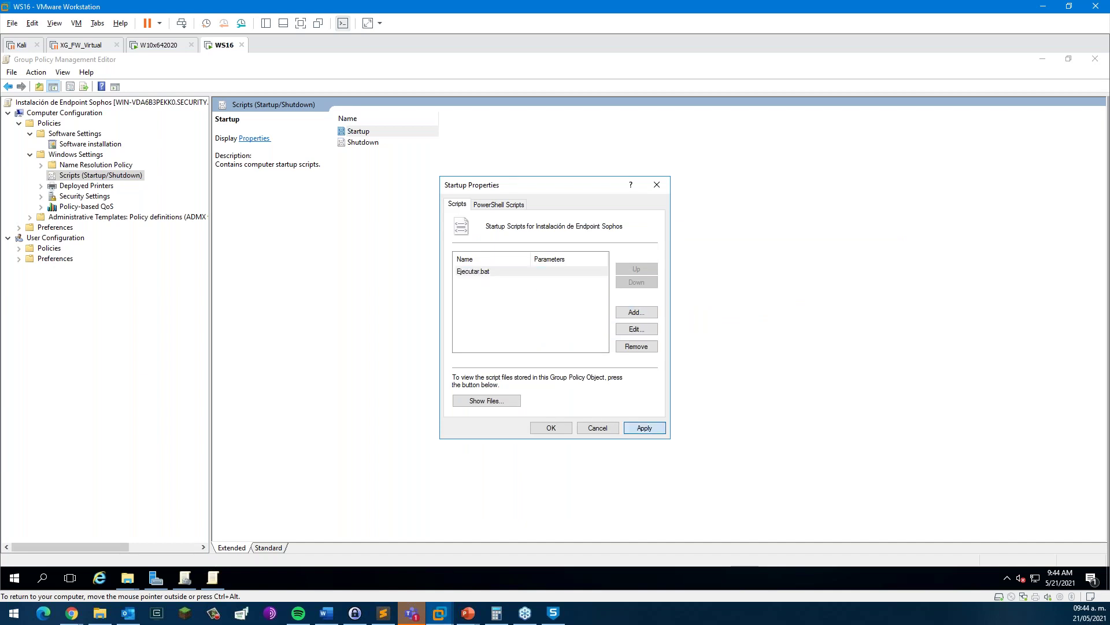
{"action": "left_click", "coordinate": [546, 429]}
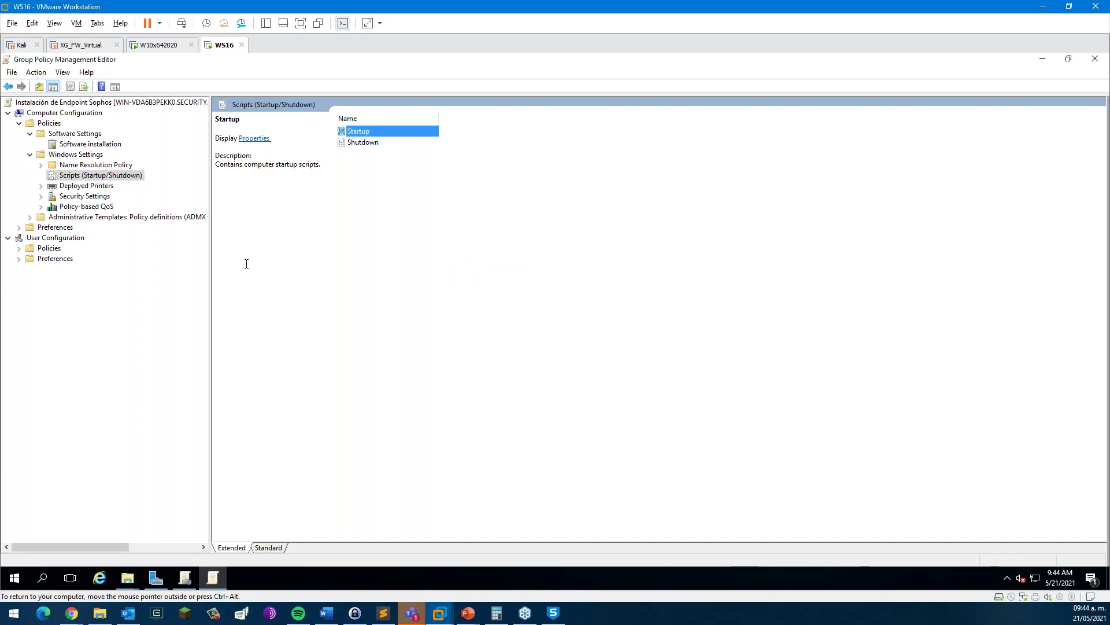
{"action": "left_click", "coordinate": [344, 478]}
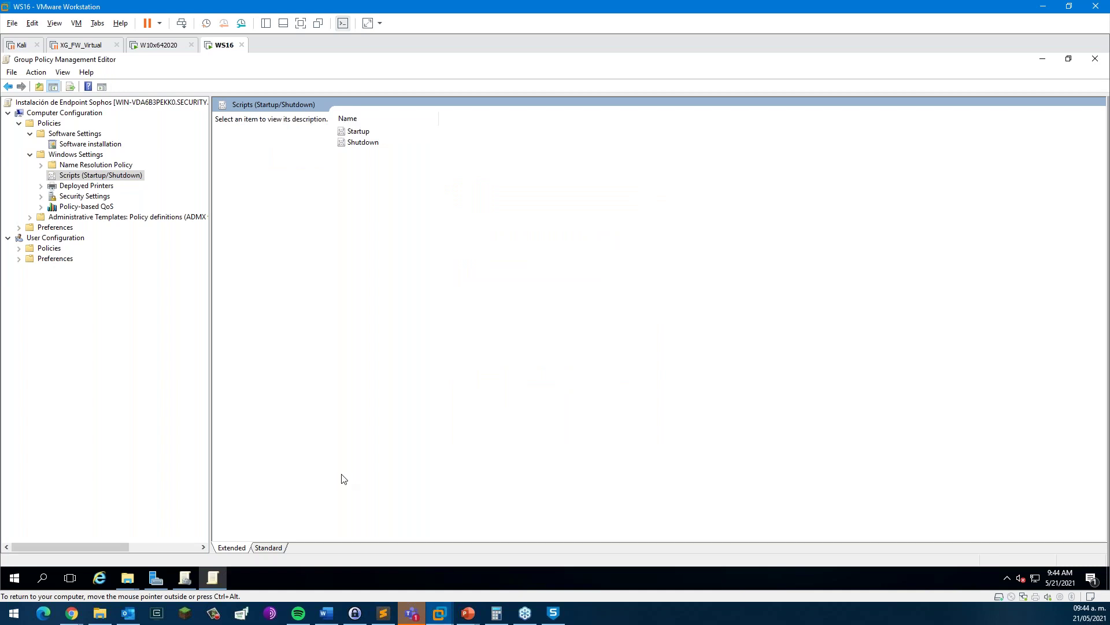
Step: Launch Command Prompt via Win+R and run gpresult -r
{"action": "key", "text": "super+r"}
{"action": "type", "text": "cmd"}
{"action": "key", "text": "Return"}
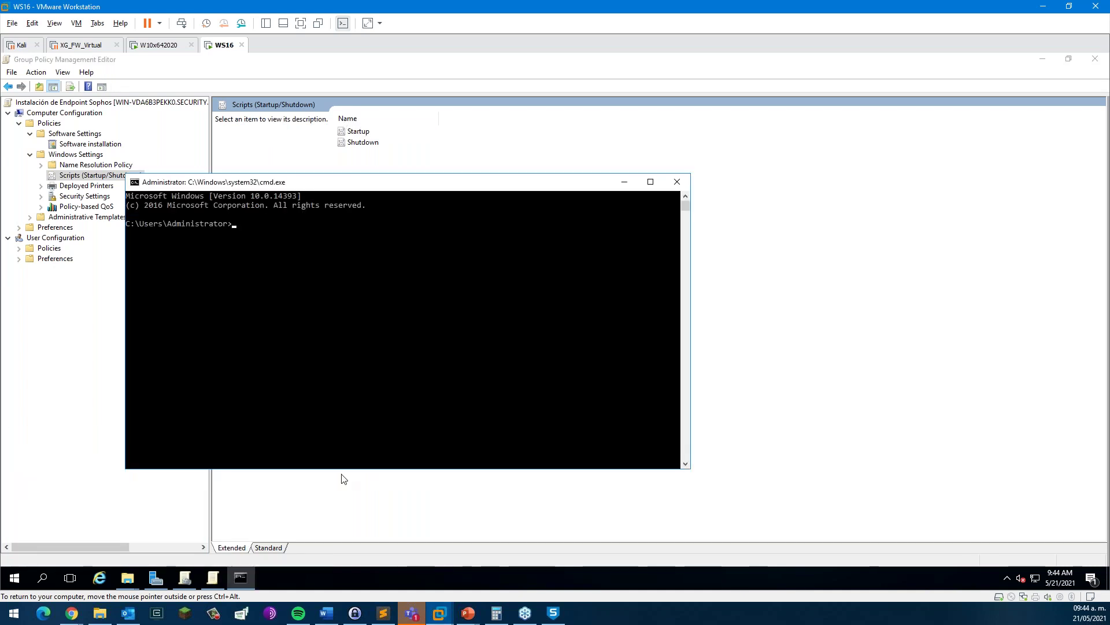
{"action": "type", "text": "gpresult -r"}
{"action": "key", "text": "Return"}
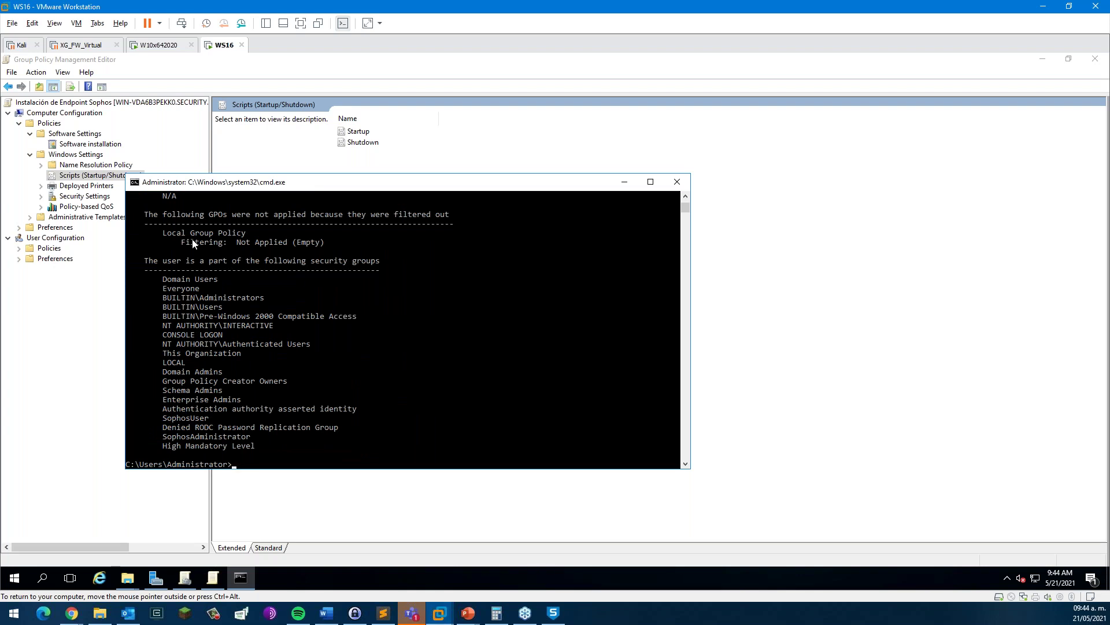
Step: Review the gpresult output, including the filtered-out Local Group Policy lines
{"action": "left_click_drag", "start_coordinate": [164, 234], "coordinate": [328, 243]}
{"action": "scroll", "coordinate": [359, 297], "scroll_direction": "up", "scroll_amount": 3}
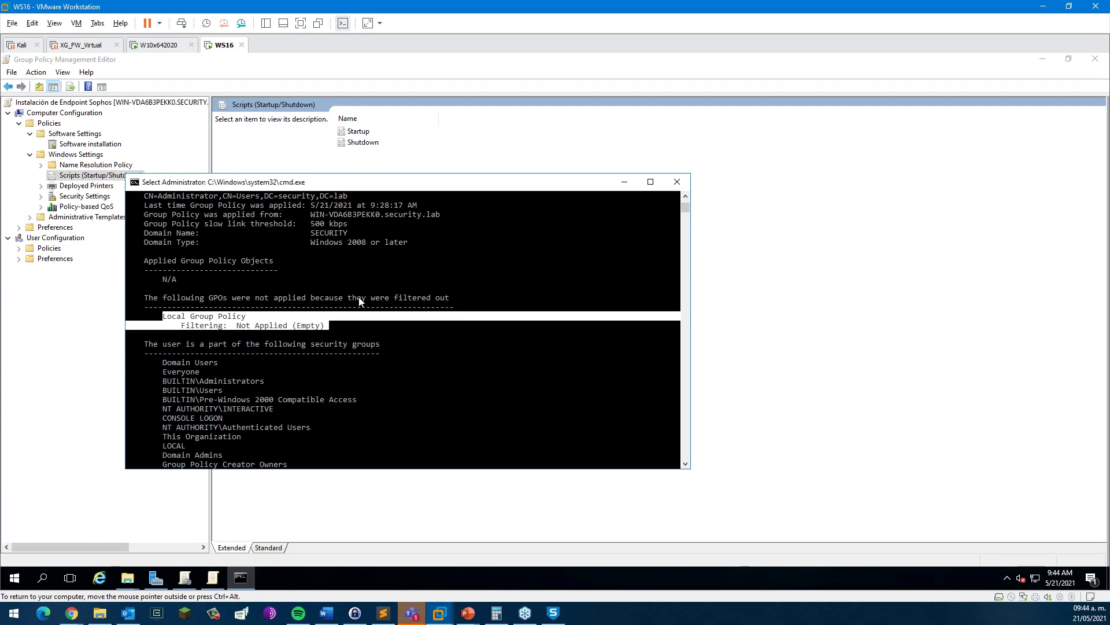
{"action": "scroll", "coordinate": [359, 296], "scroll_direction": "up", "scroll_amount": 1}
{"action": "scroll", "coordinate": [361, 299], "scroll_direction": "up", "scroll_amount": 6}
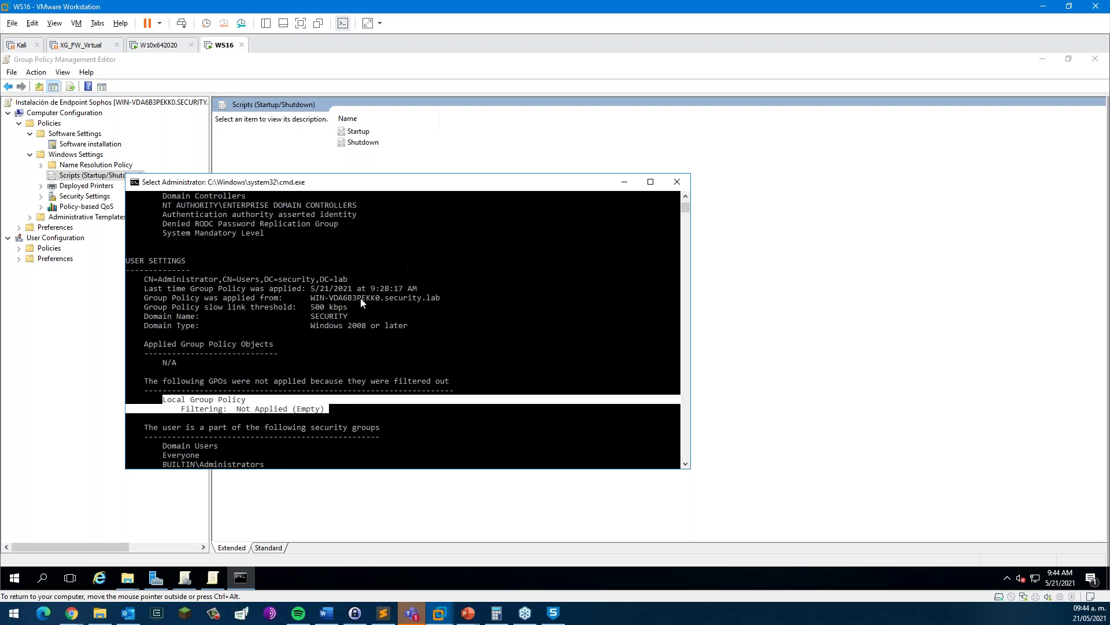
{"action": "left_click", "coordinate": [780, 362]}
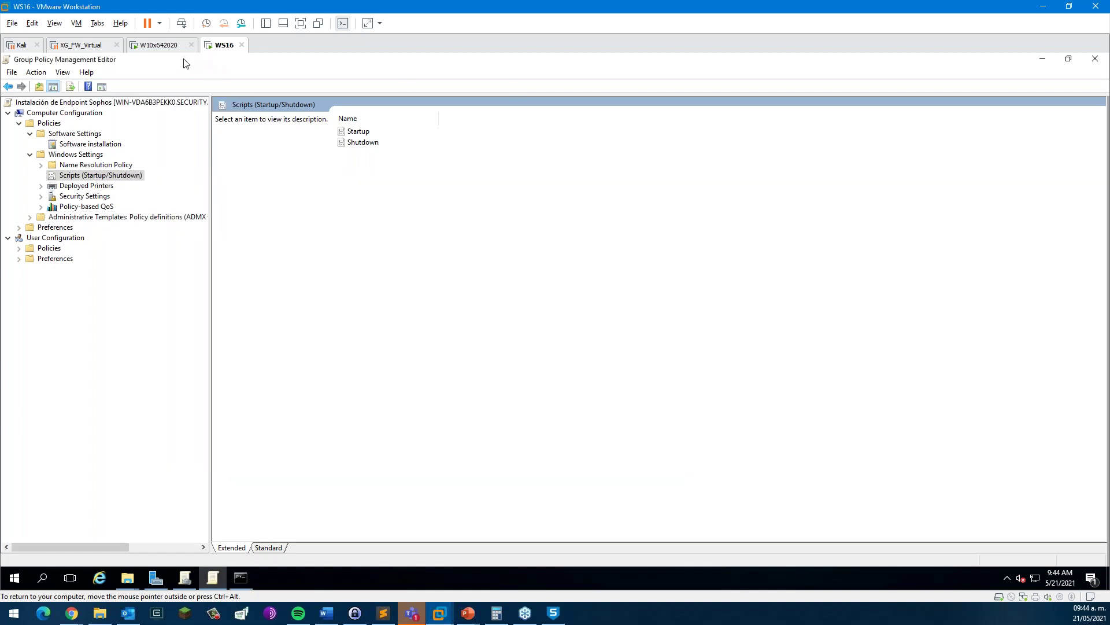
Step: Close the editor and set the Instalación de Endpoint Sophos link on Ingenieria to Enforced
{"action": "left_click", "coordinate": [1096, 59]}
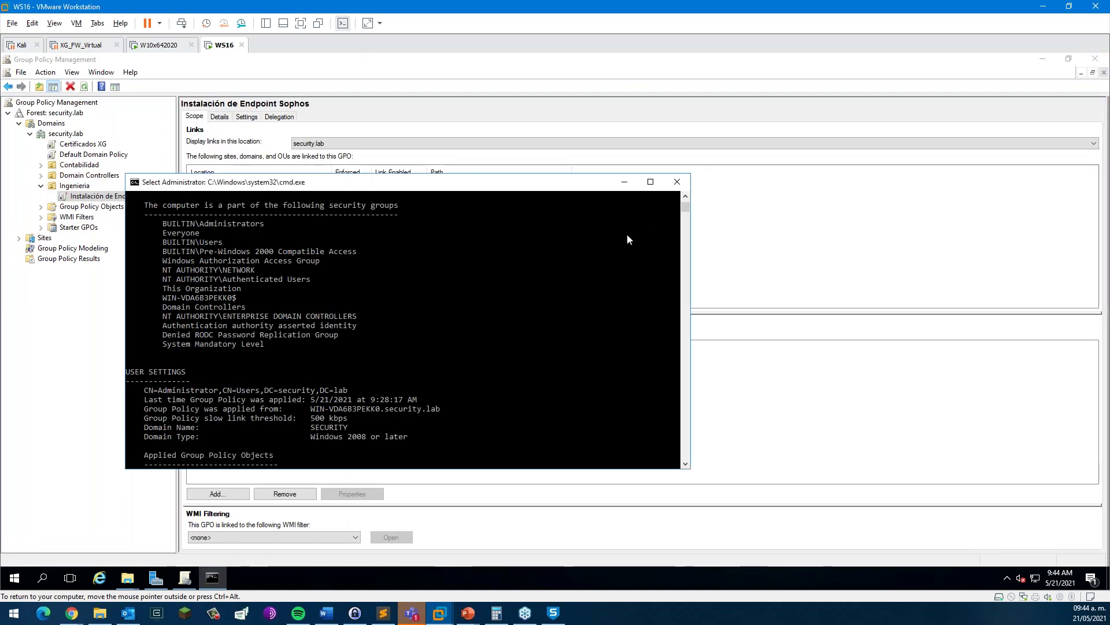
{"action": "left_click", "coordinate": [113, 199]}
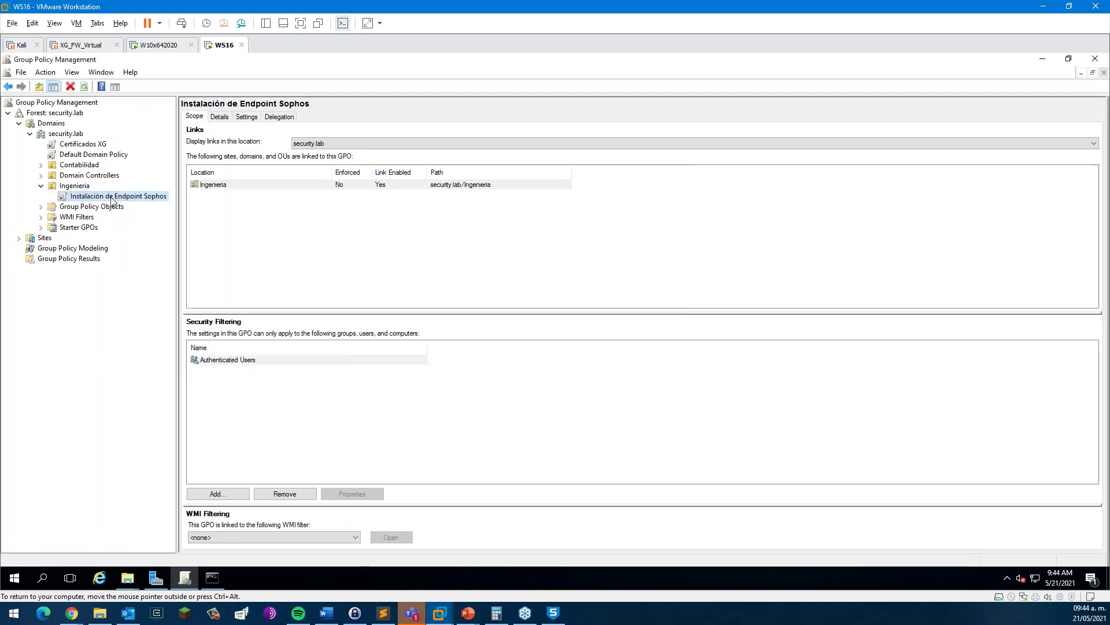
{"action": "right_click", "coordinate": [113, 200]}
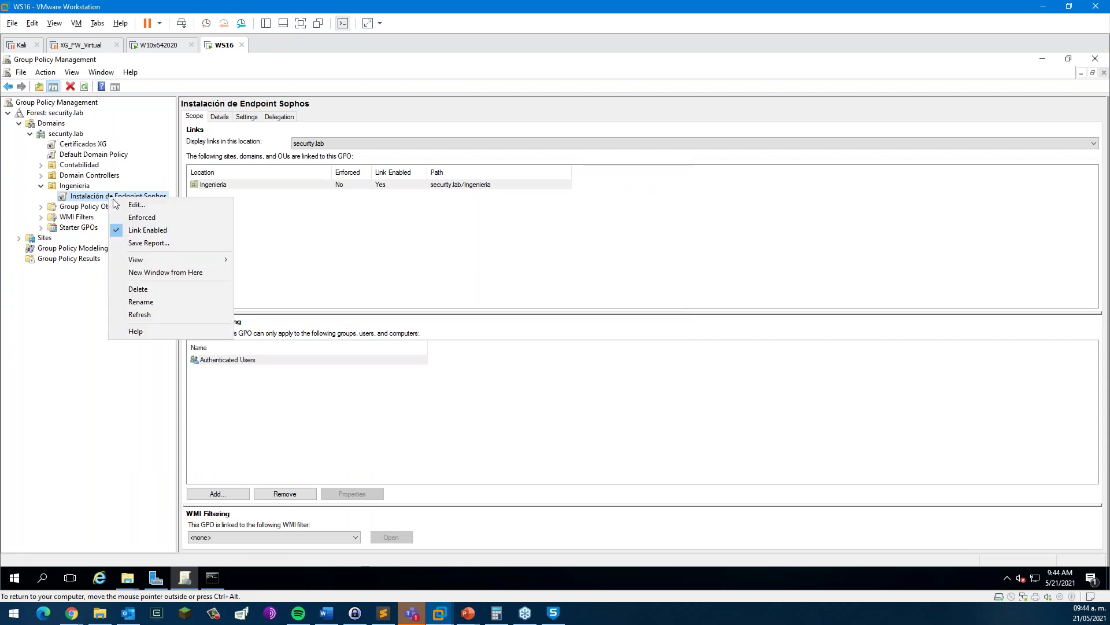
{"action": "left_click", "coordinate": [152, 218]}
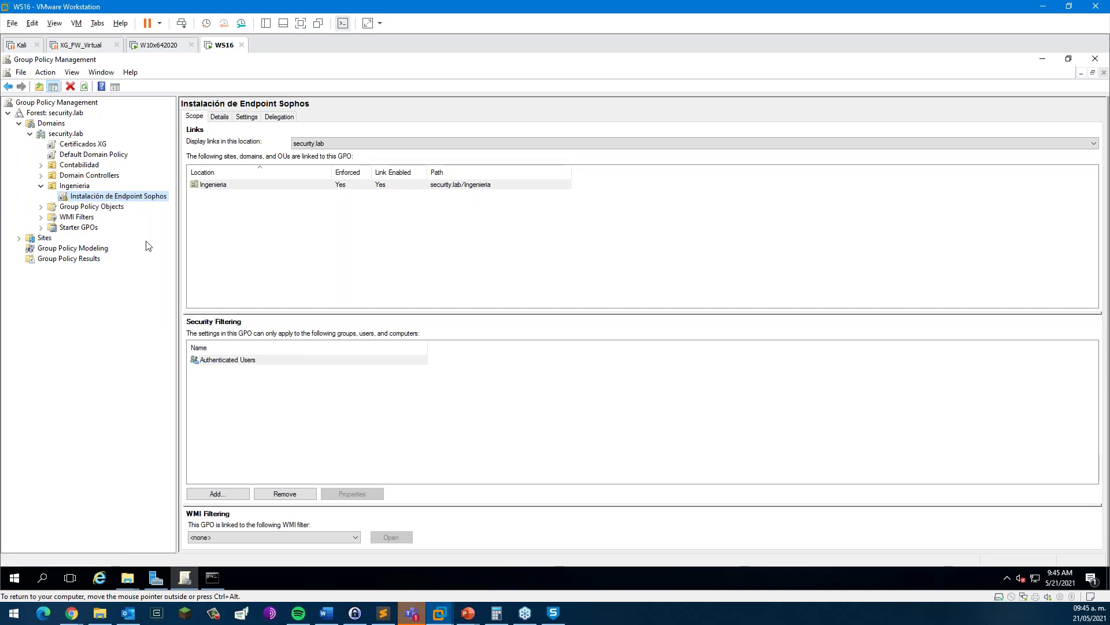
{"action": "left_click", "coordinate": [221, 577]}
Step: Run gpupdate /force on the server
{"action": "left_click_drag", "start_coordinate": [163, 399], "coordinate": [331, 412]}
{"action": "scroll", "coordinate": [328, 409], "scroll_direction": "down", "scroll_amount": 8}
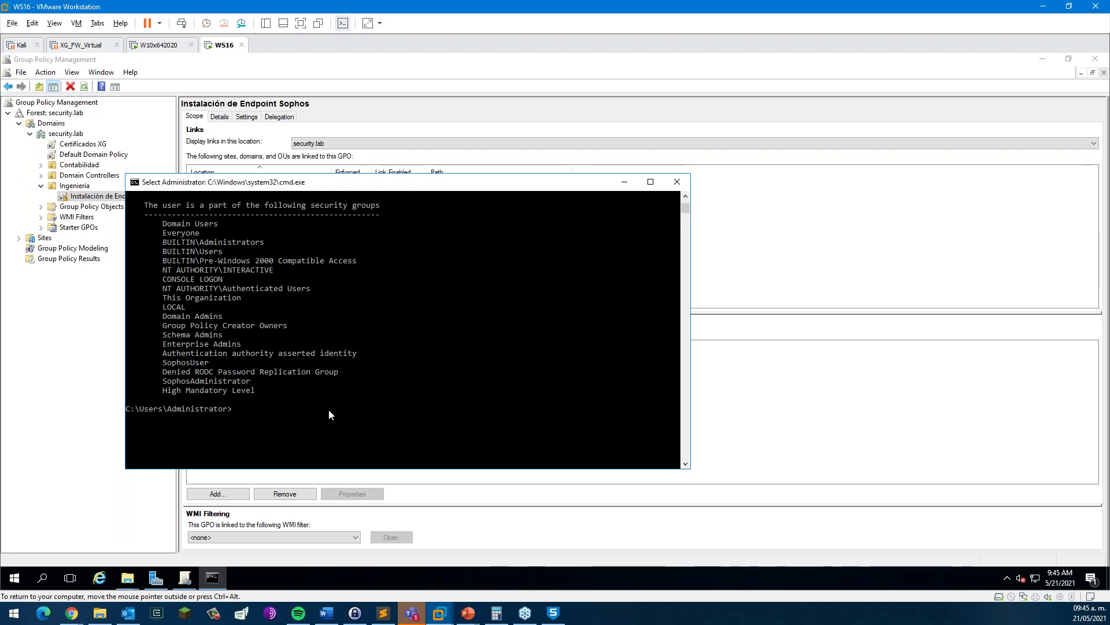
{"action": "type", "text": "gp"}
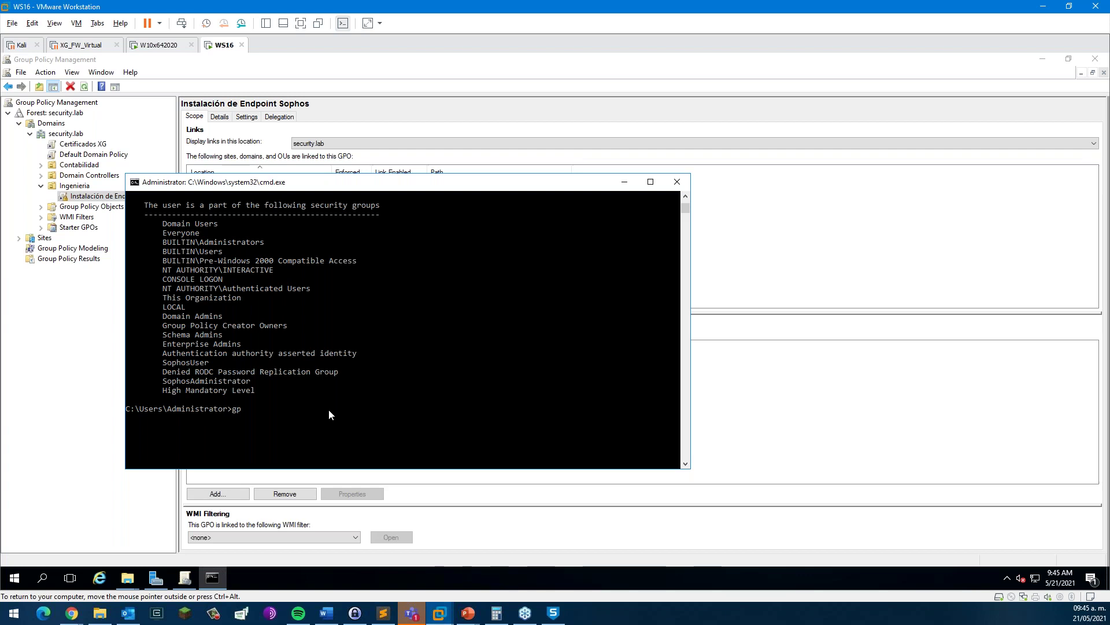
{"action": "type", "text": "update /"}
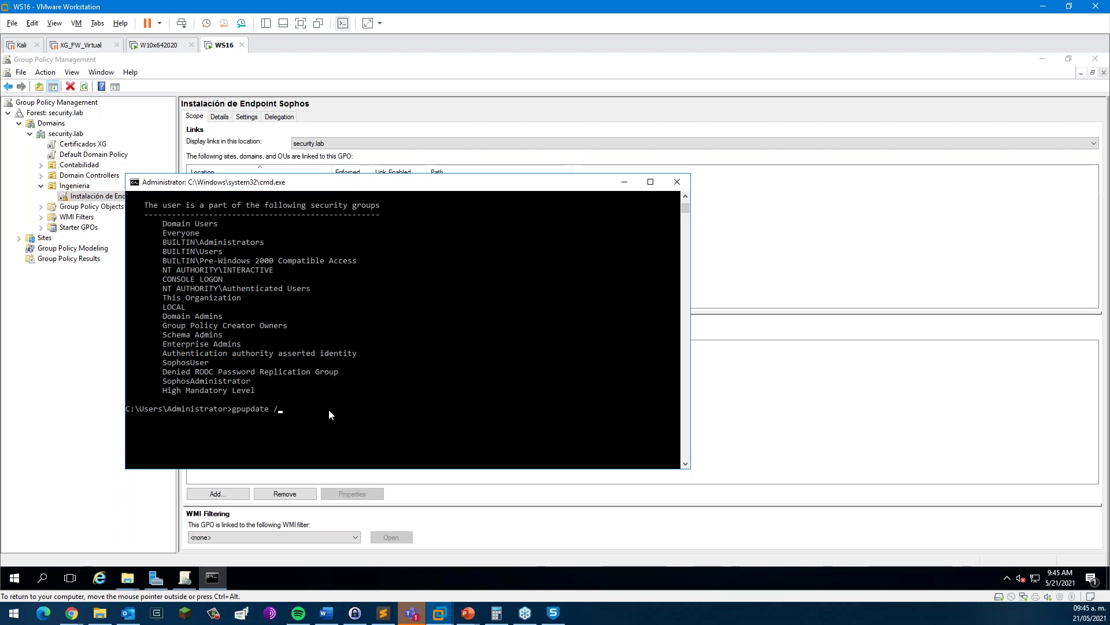
{"action": "type", "text": "force"}
{"action": "key", "text": "Return"}
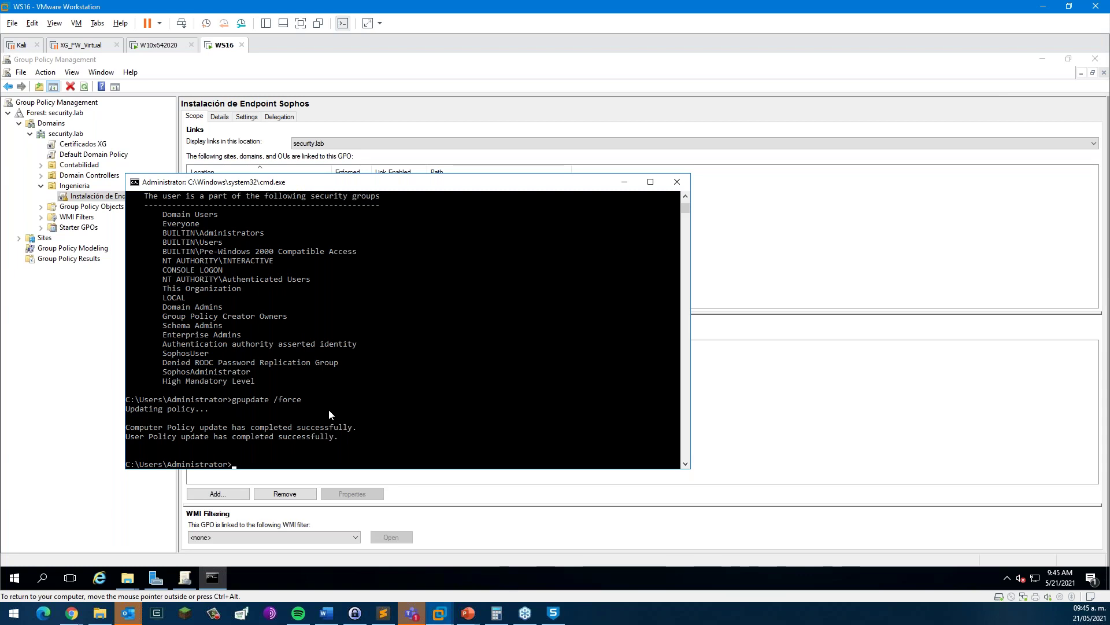
Step: Rerun gpresult -r, review the filtered-out Local Group Policy lines, and minimize the console
{"action": "key", "text": "Up"}
{"action": "key", "text": "Up"}
{"action": "key", "text": "Return"}
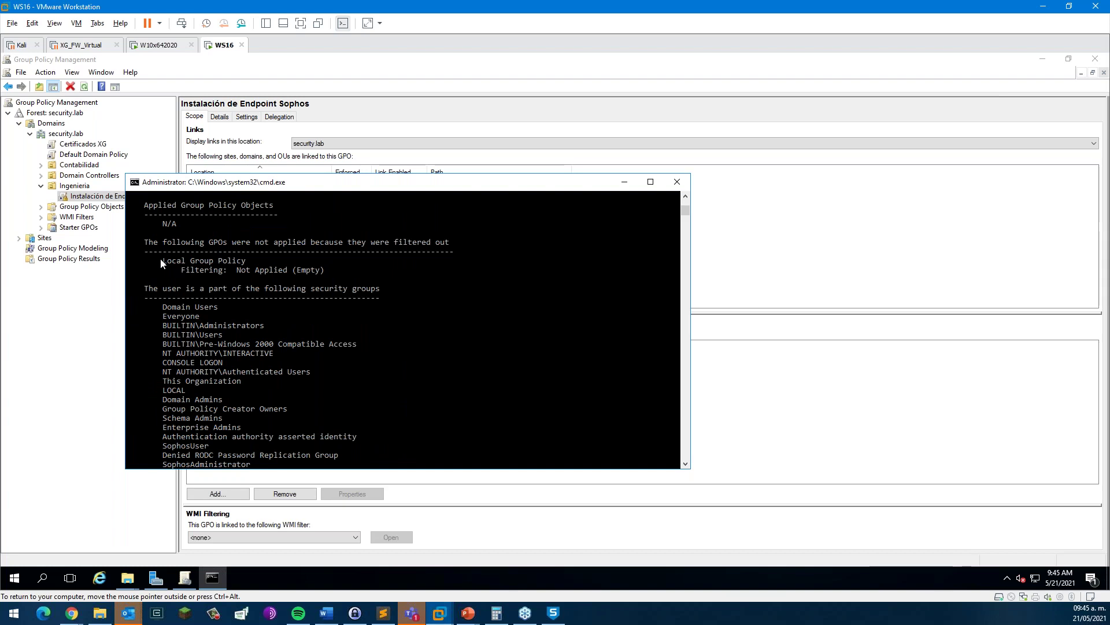
{"action": "left_click_drag", "start_coordinate": [162, 263], "coordinate": [343, 282]}
{"action": "scroll", "coordinate": [344, 324], "scroll_direction": "up", "scroll_amount": 3}
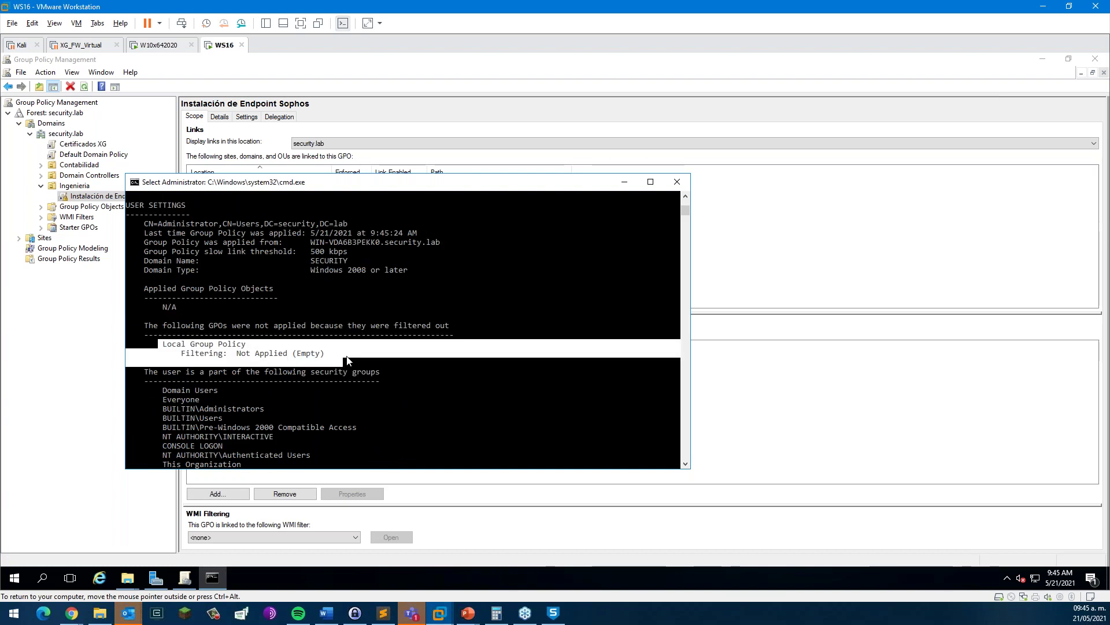
{"action": "scroll", "coordinate": [346, 356], "scroll_direction": "up", "scroll_amount": 2}
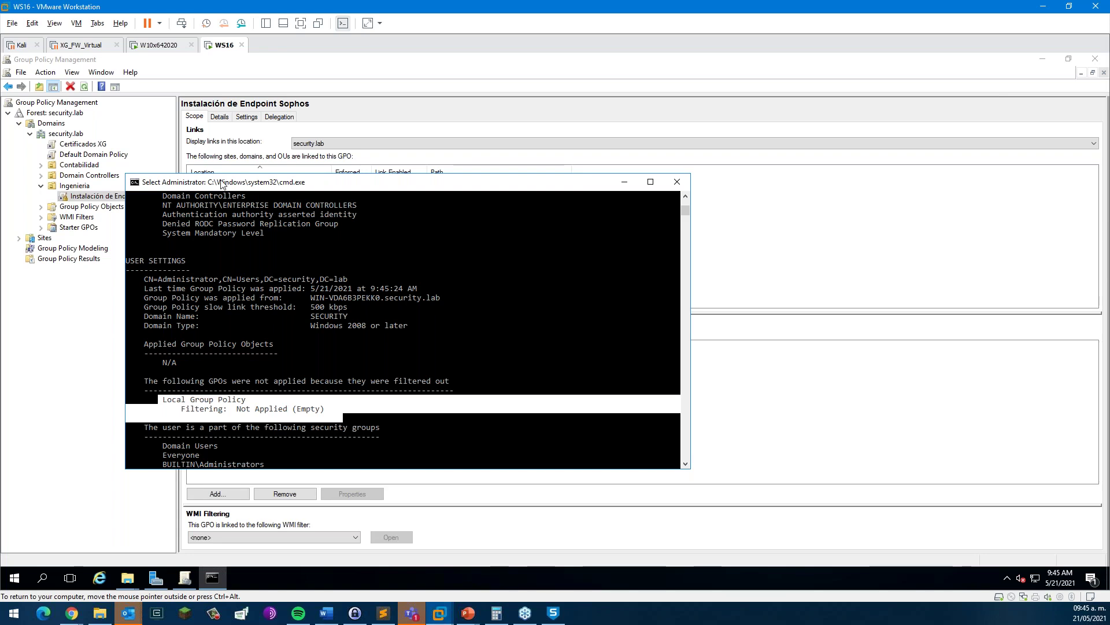
{"action": "left_click", "coordinate": [624, 182]}
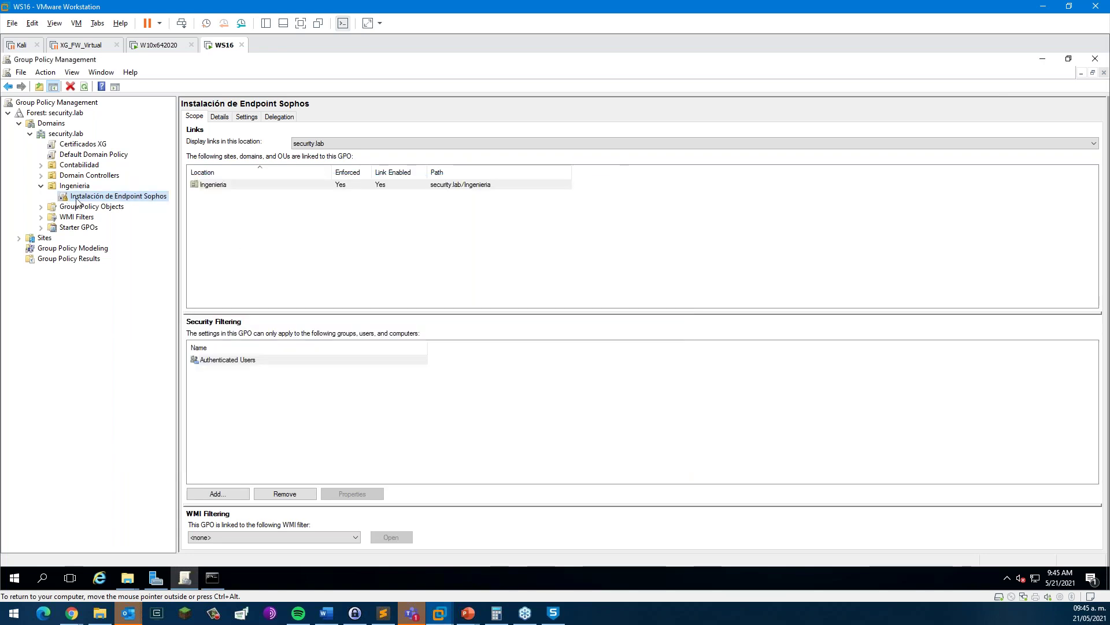
Step: View the security.lab domain status, then switch to the W10x642020 VM
{"action": "left_click", "coordinate": [67, 137]}
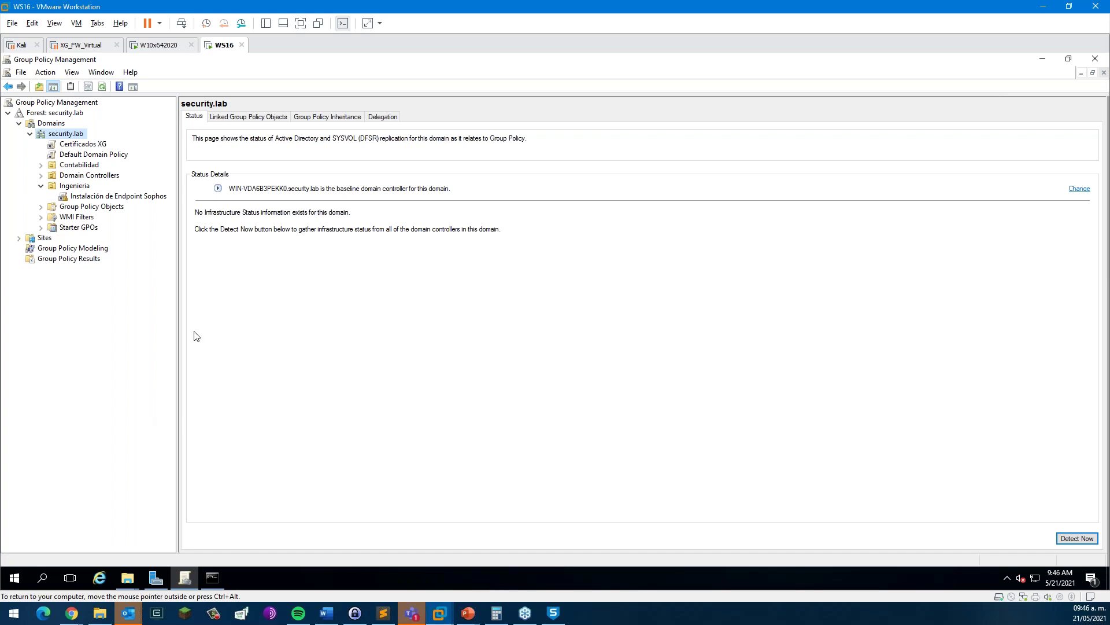
{"action": "left_click", "coordinate": [144, 50]}
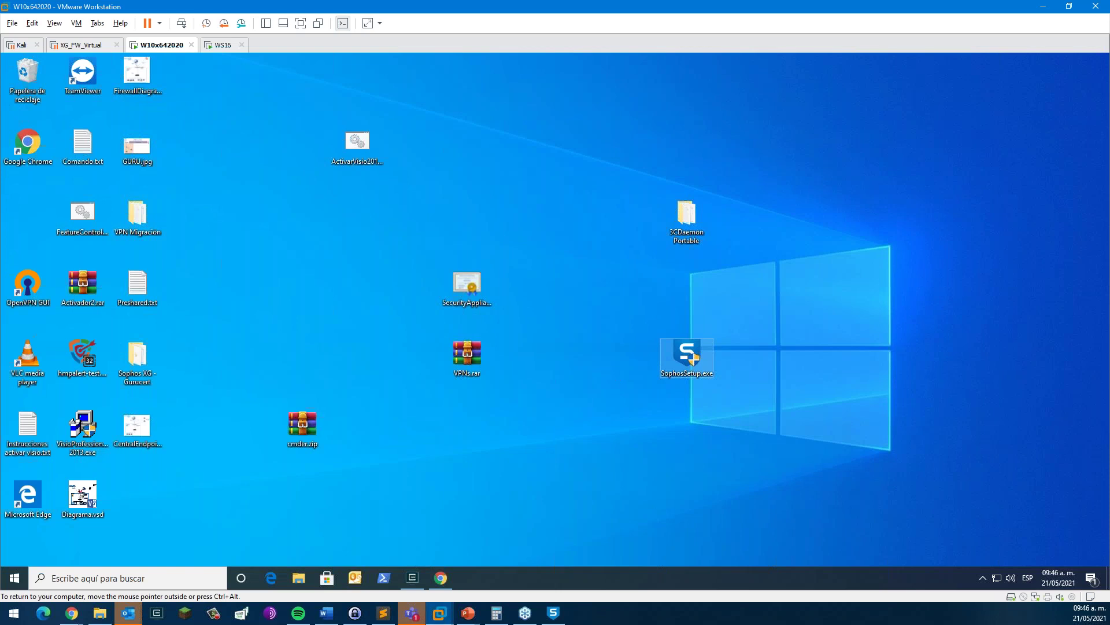
Step: Run SophosSetup.exe as administrator and start installing Intercept X Advanced with EDR
{"action": "right_click", "coordinate": [693, 350]}
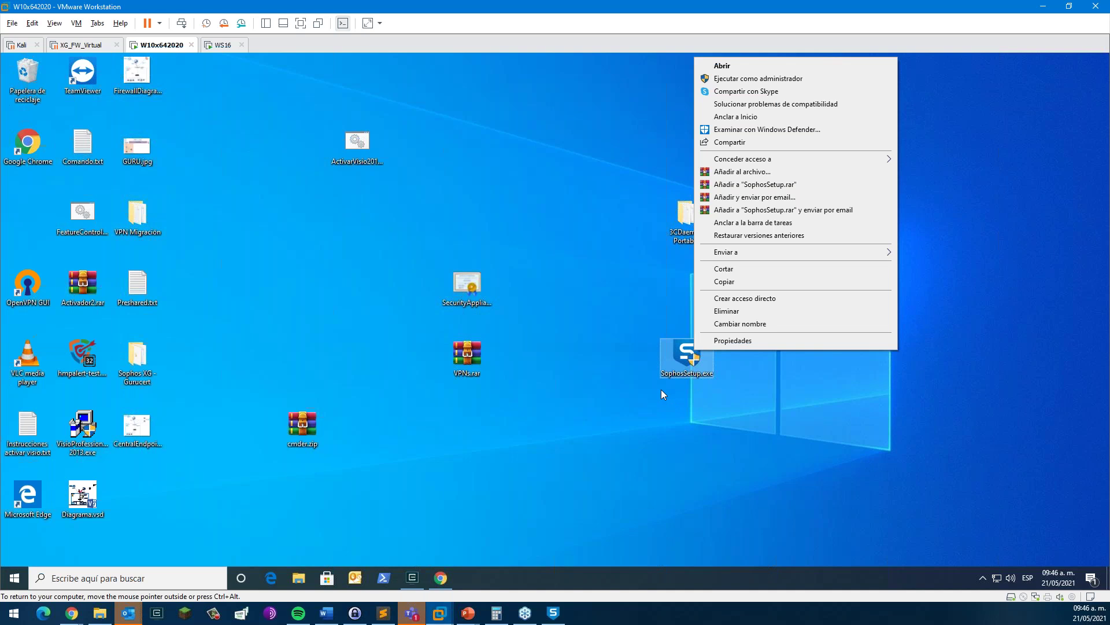
{"action": "left_click", "coordinate": [776, 81]}
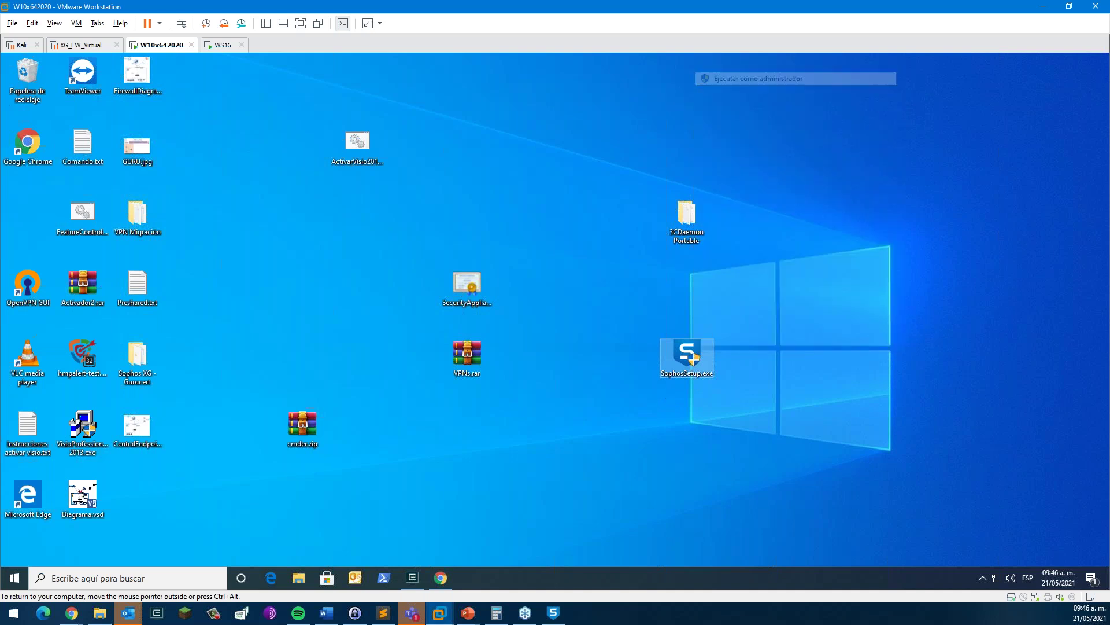
{"action": "left_click", "coordinate": [501, 392]}
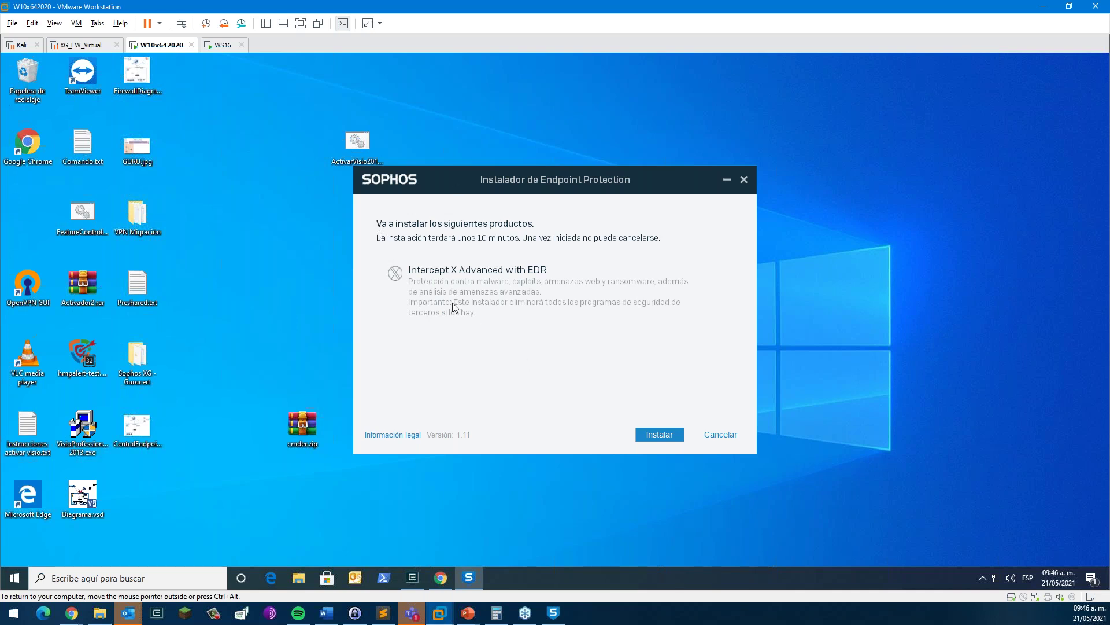
{"action": "left_click", "coordinate": [654, 438]}
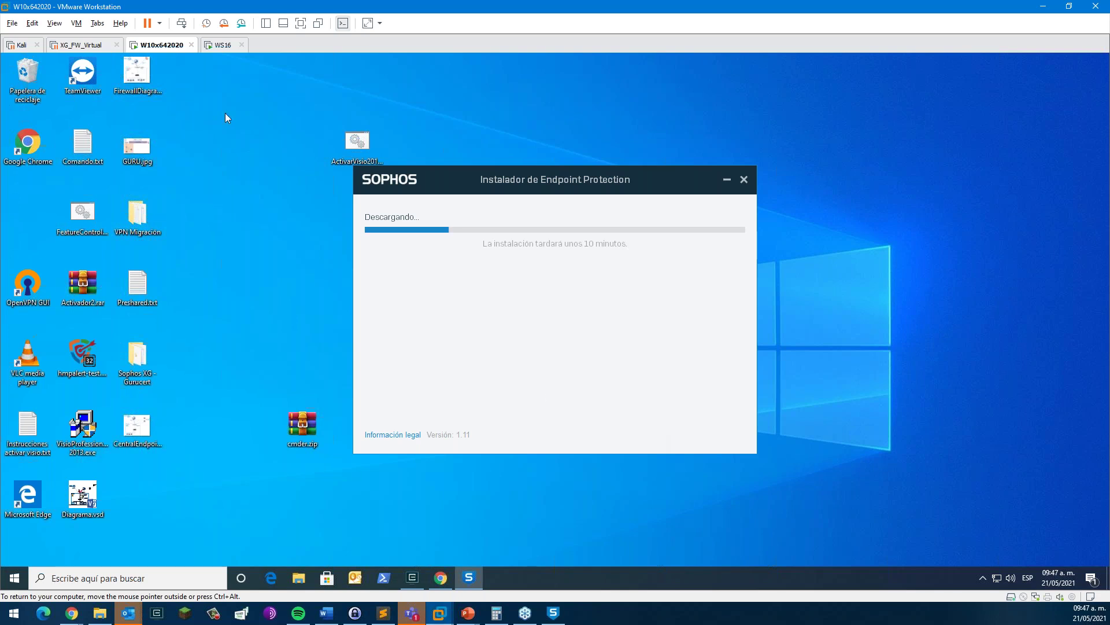
Step: Switch to the WS16 server VM and show its desktop
{"action": "left_click", "coordinate": [223, 45]}
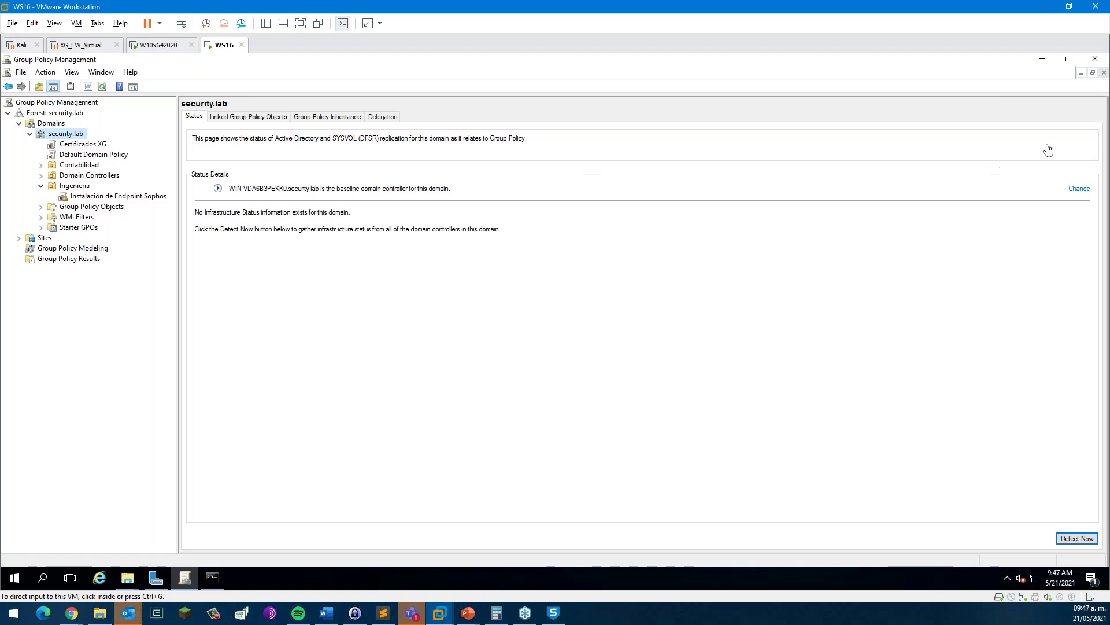
{"action": "left_click", "coordinate": [1041, 64]}
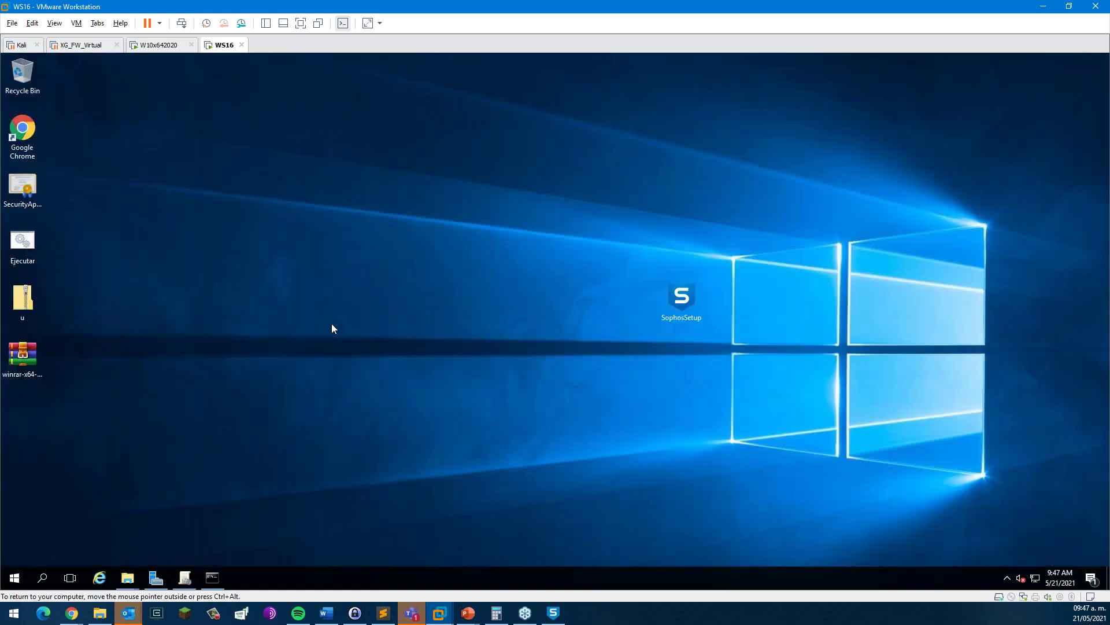
{"action": "left_click", "coordinate": [157, 45]}
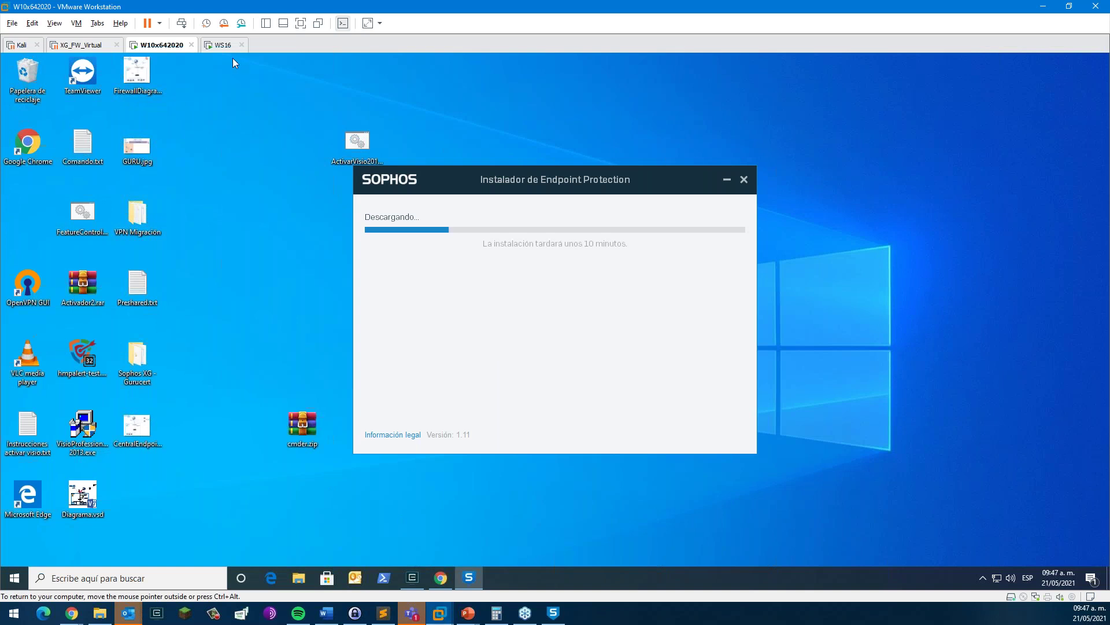
{"action": "left_click", "coordinate": [212, 46]}
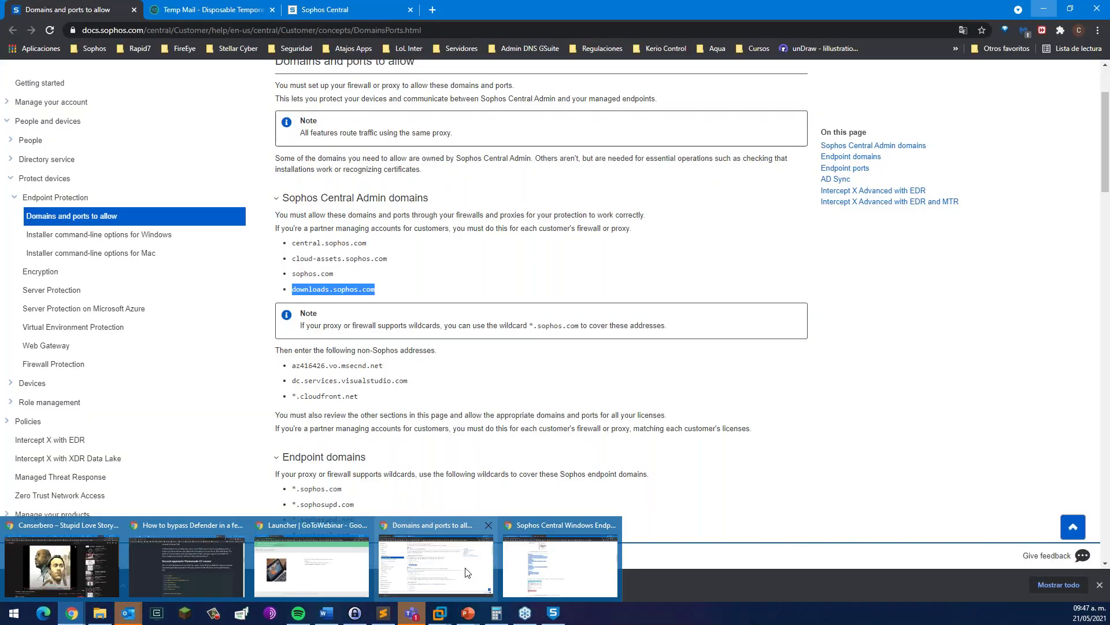
Step: In Sophos Central, open server WIN-VDA6B3PEKK0's Aplicaciones list under Dispositivos > Servidores
{"action": "left_click", "coordinate": [439, 564]}
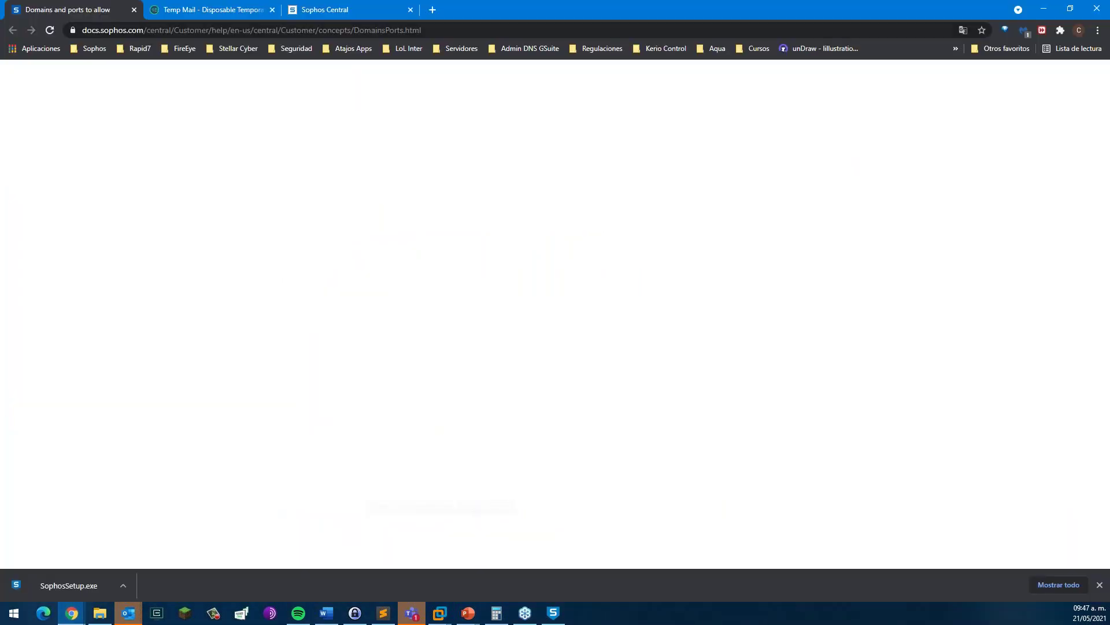
{"action": "left_click", "coordinate": [341, 9]}
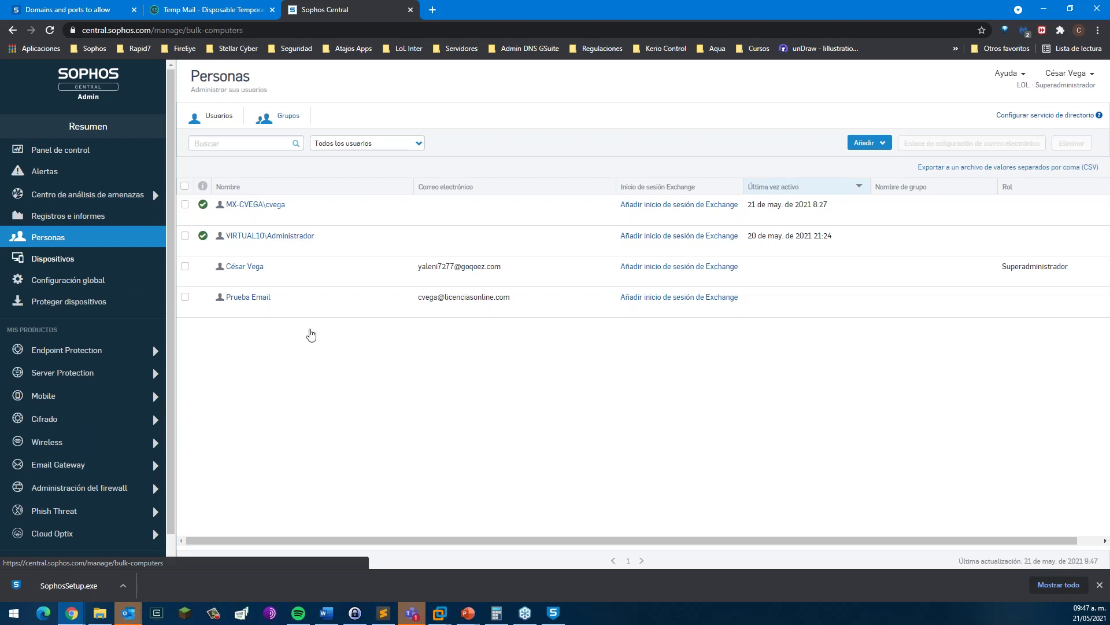
{"action": "left_click", "coordinate": [53, 258]}
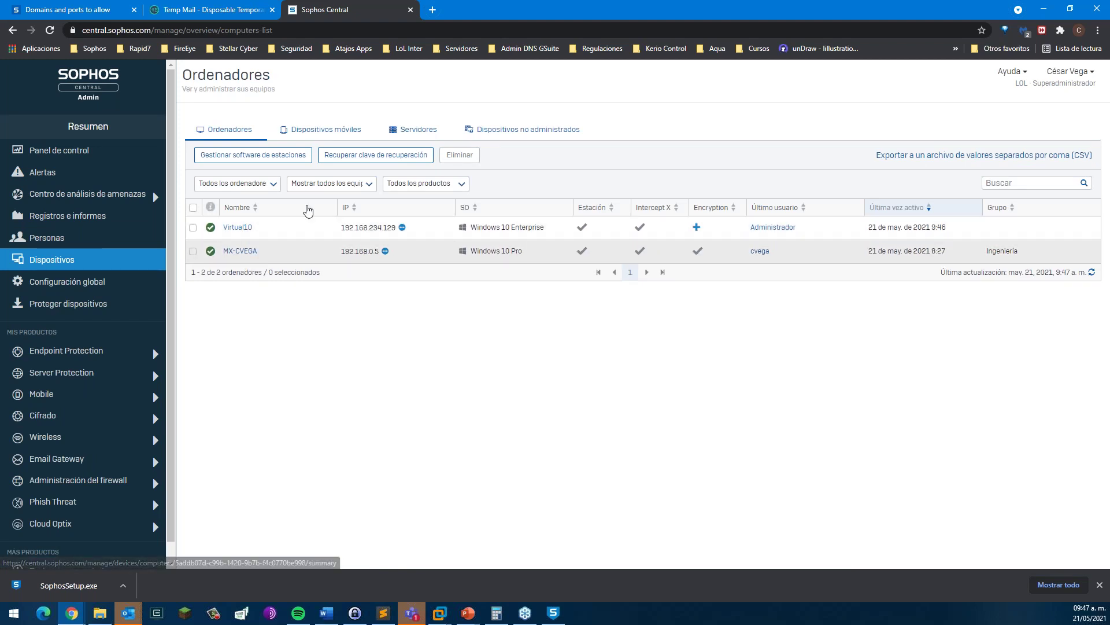
{"action": "left_click", "coordinate": [403, 132]}
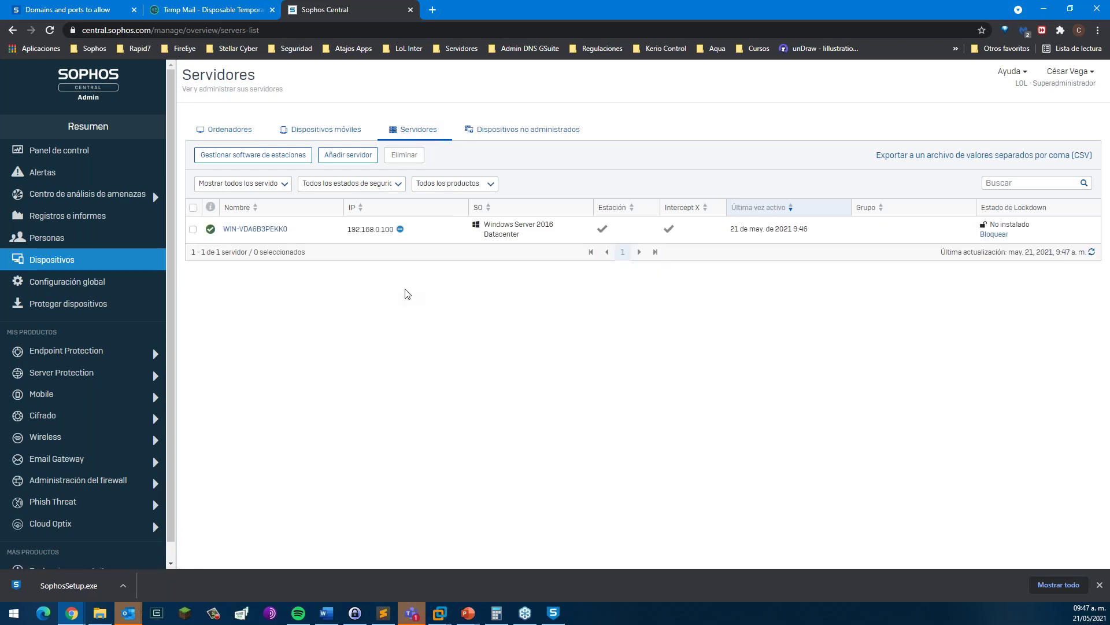
{"action": "left_click", "coordinate": [254, 232]}
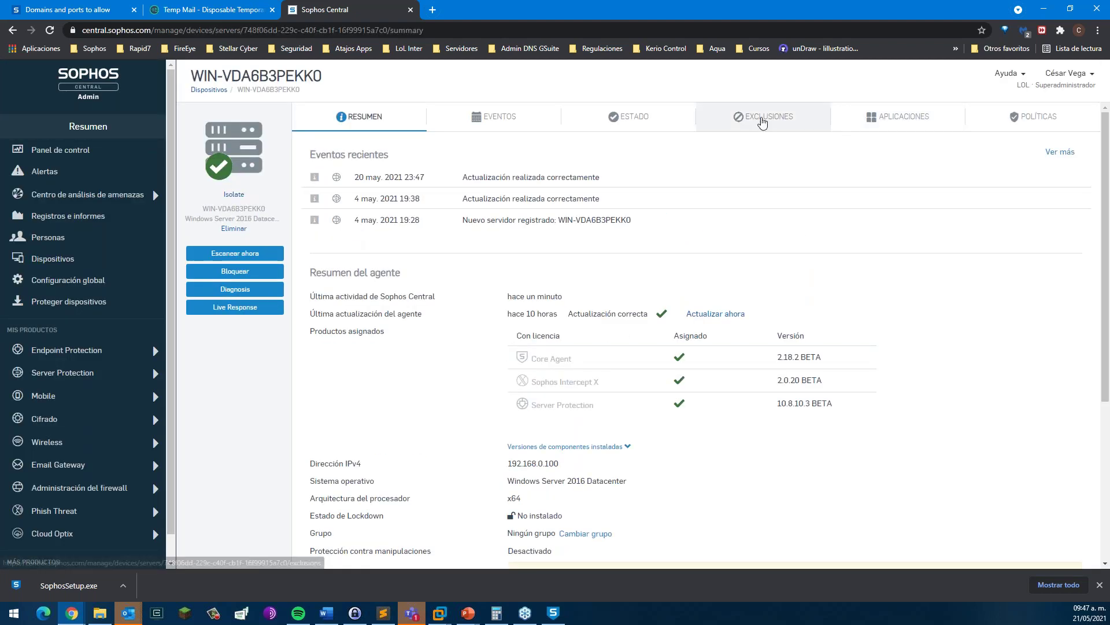
{"action": "left_click", "coordinate": [893, 118]}
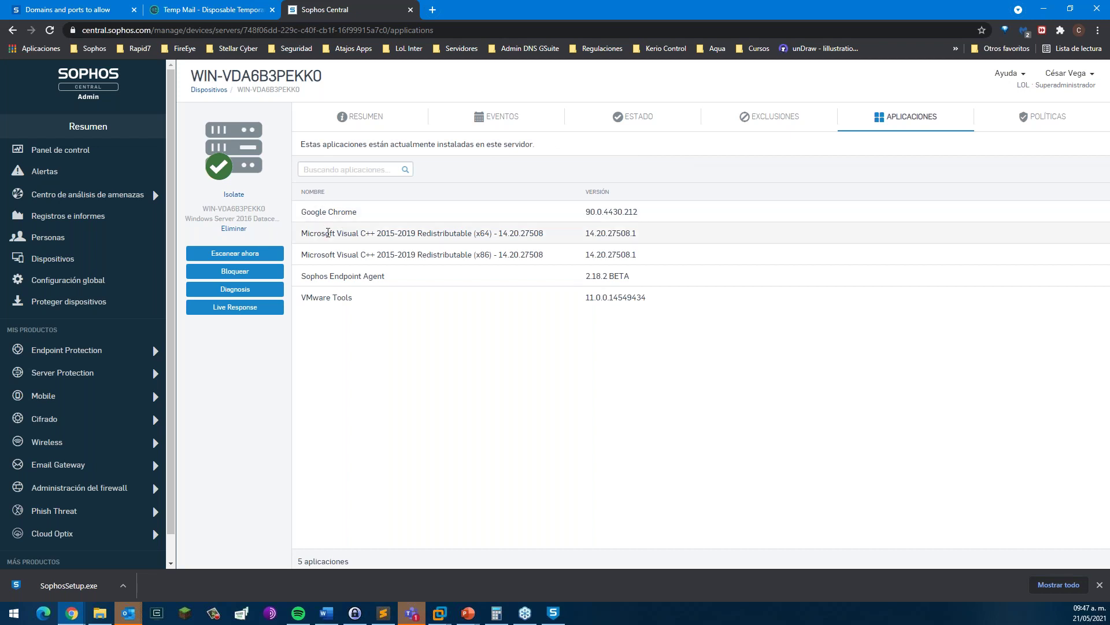
Step: Highlight the Visual C++ x64, Sophos Endpoint Agent 2.18.2 BETA and VMware Tools entries
{"action": "left_click_drag", "start_coordinate": [344, 229], "coordinate": [386, 228]}
{"action": "left_click_drag", "start_coordinate": [316, 276], "coordinate": [426, 275]}
{"action": "left_click_drag", "start_coordinate": [302, 295], "coordinate": [361, 297]}
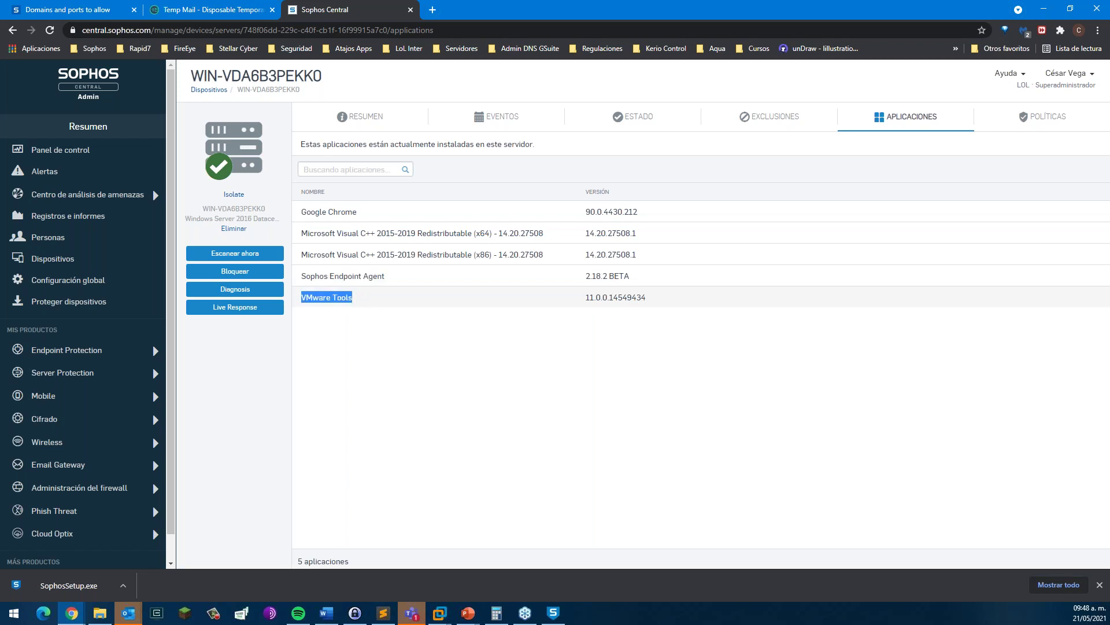
{"action": "left_click", "coordinate": [344, 340]}
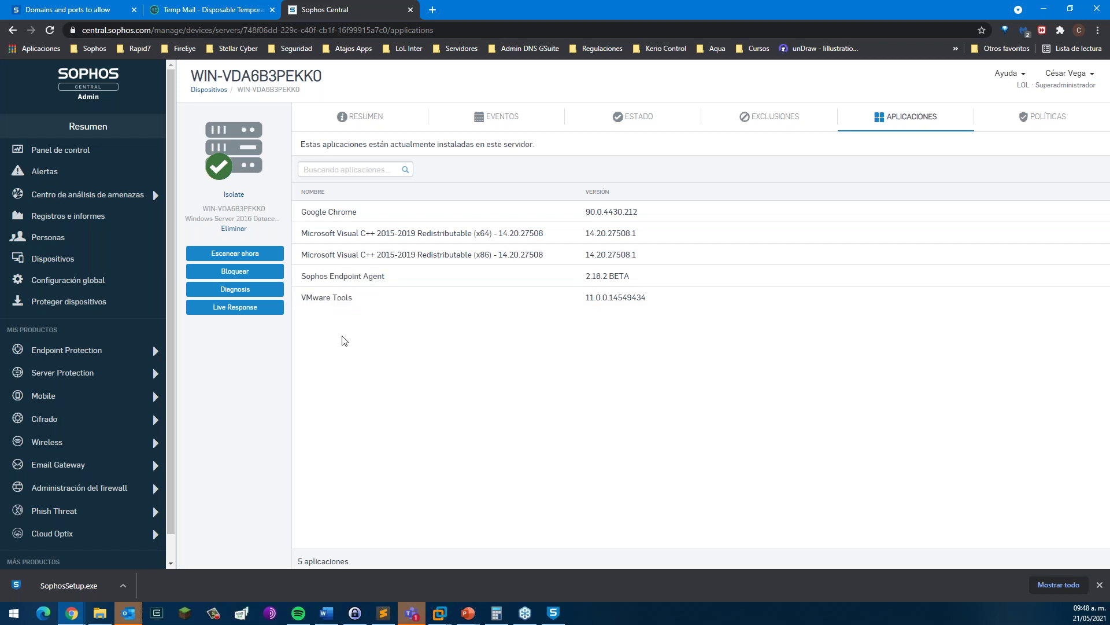
Step: Bring the WS16 server VM desktop back and show the Sophos icon among its notification-area icons
{"action": "left_click", "coordinate": [1043, 8]}
{"action": "left_click", "coordinate": [1044, 6]}
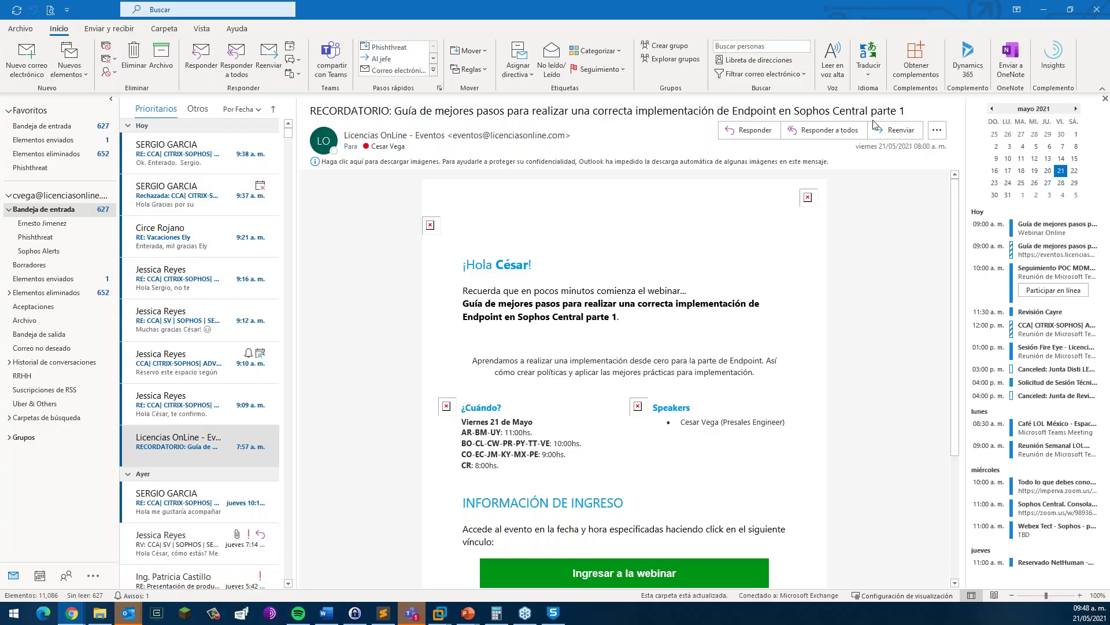
{"action": "left_click", "coordinate": [440, 612]}
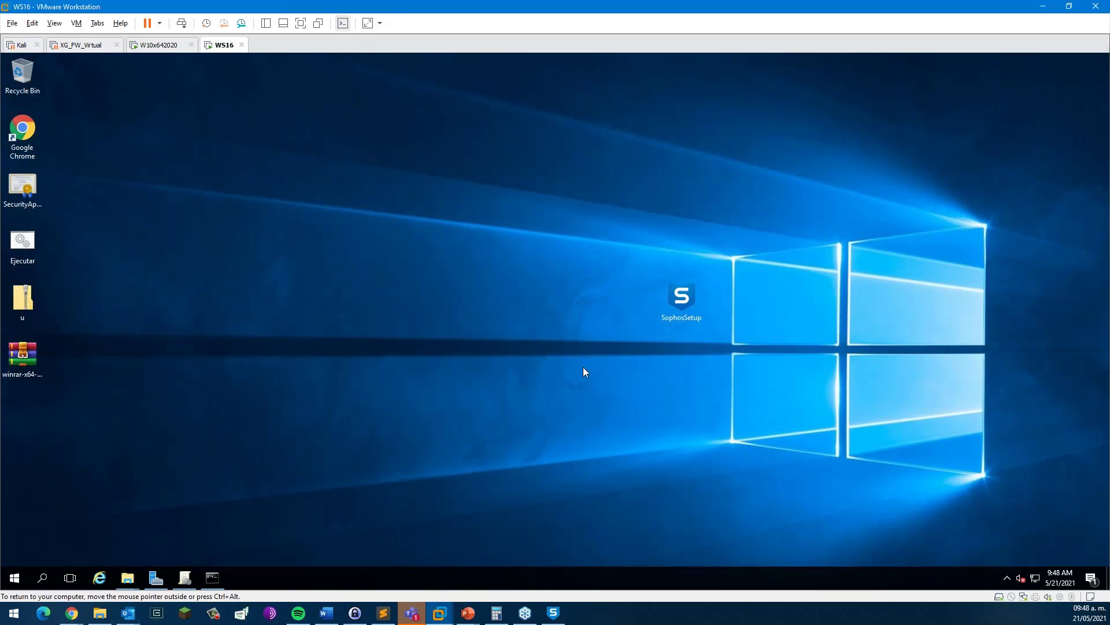
{"action": "left_click", "coordinate": [1007, 577]}
{"action": "mouse_move", "coordinate": [72, 616]}
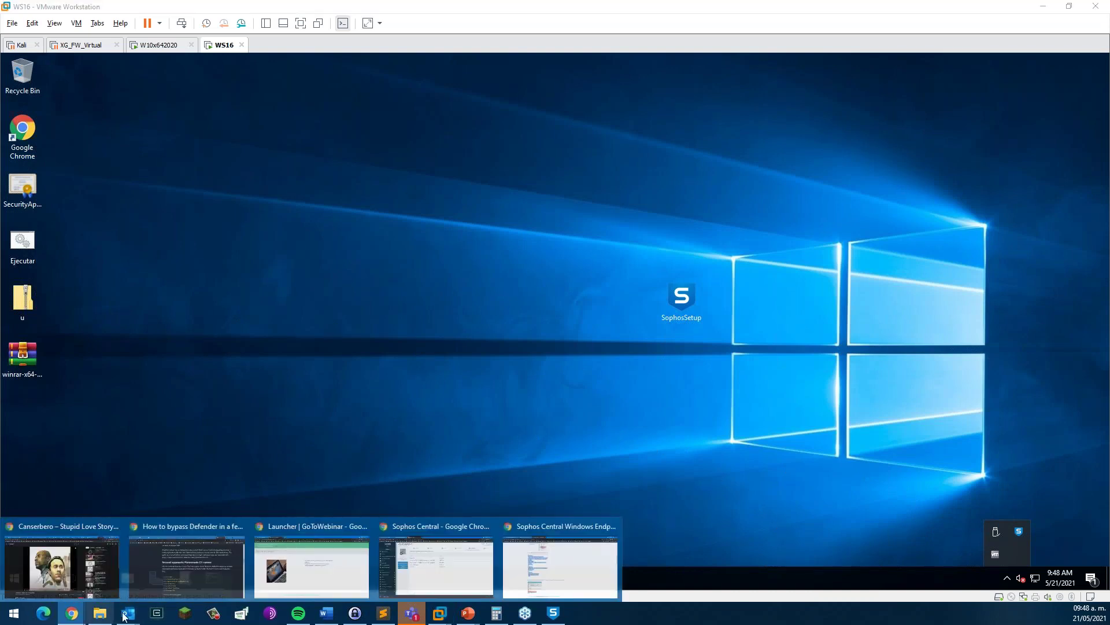
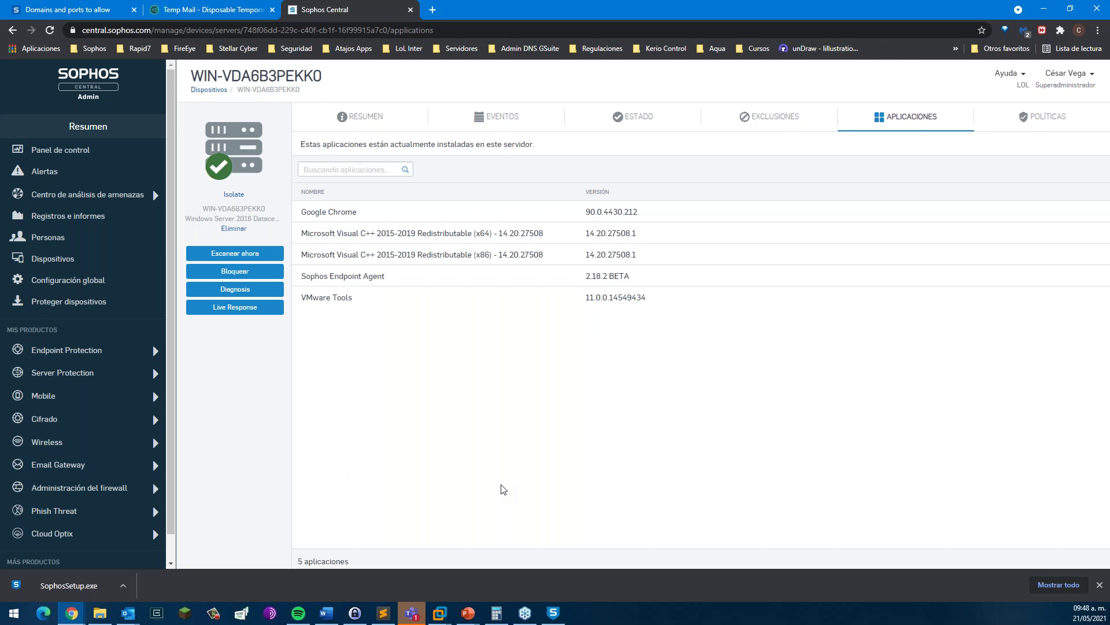
Step: Open the Server Protection Políticas list and point out the peripheral, application and web control categories
{"action": "left_click", "coordinate": [64, 380]}
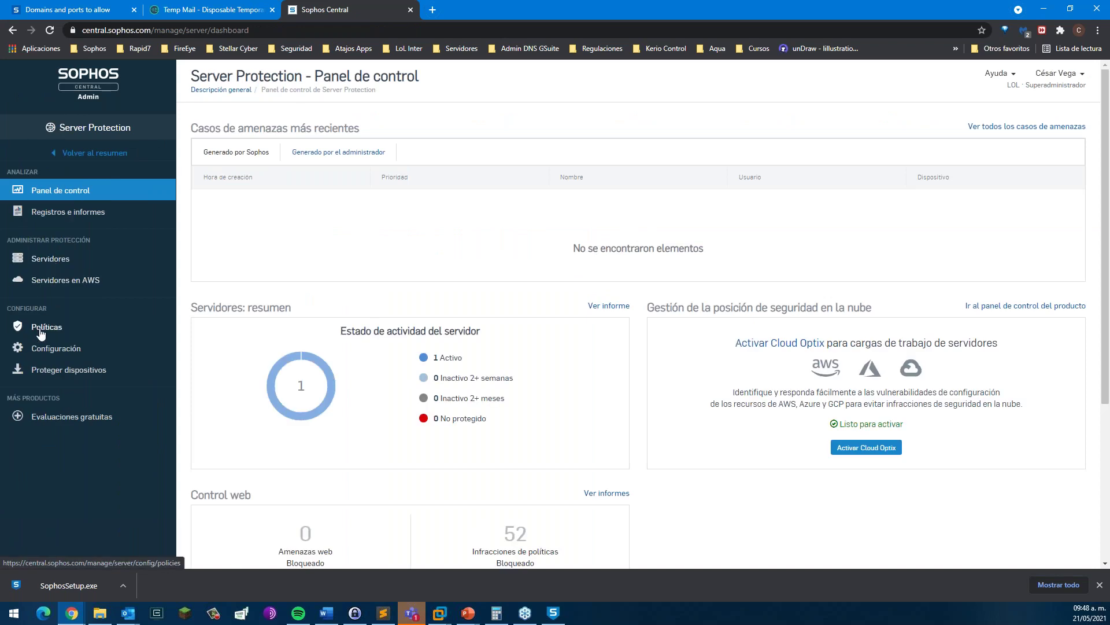
{"action": "left_click", "coordinate": [40, 335]}
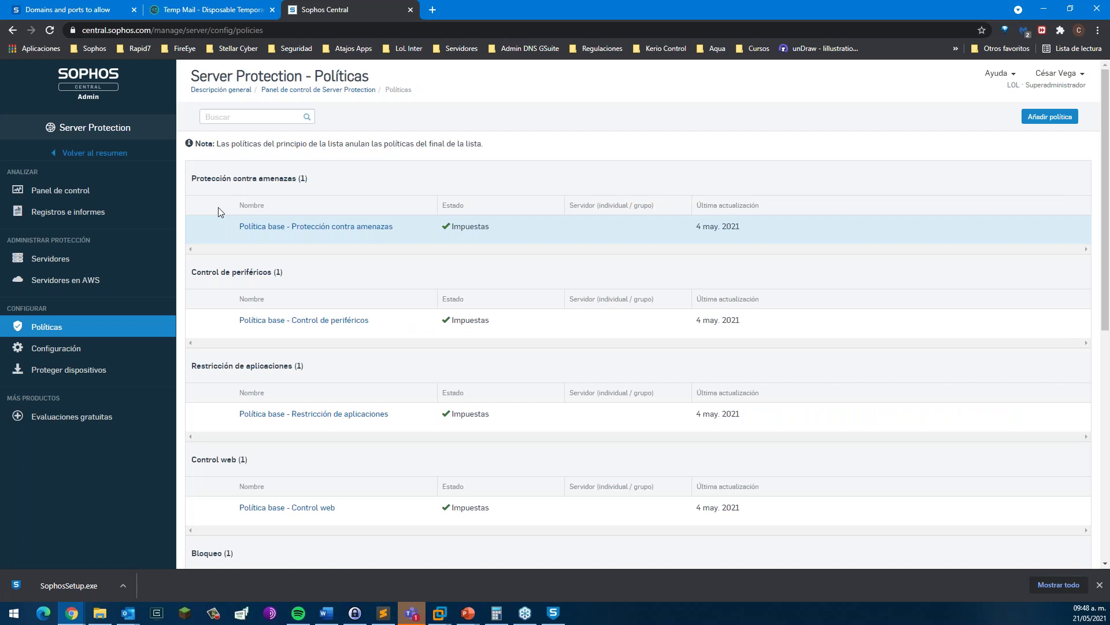
{"action": "left_click_drag", "start_coordinate": [225, 272], "coordinate": [268, 272]}
{"action": "left_click_drag", "start_coordinate": [234, 366], "coordinate": [292, 365]}
{"action": "left_click_drag", "start_coordinate": [212, 459], "coordinate": [237, 459]}
Step: Scroll through the remaining base policies down to Monitorización de integridad de archivos
{"action": "scroll", "coordinate": [238, 461], "scroll_direction": "down", "scroll_amount": 2}
{"action": "left_click_drag", "start_coordinate": [200, 437], "coordinate": [233, 437]}
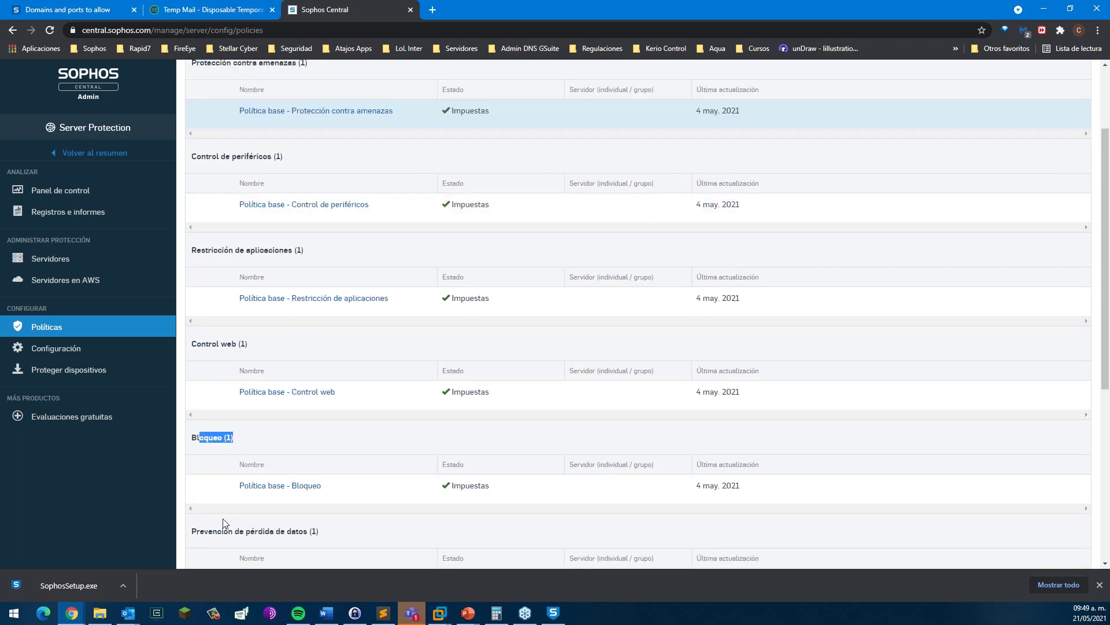
{"action": "scroll", "coordinate": [225, 523], "scroll_direction": "down", "scroll_amount": 2}
{"action": "left_click_drag", "start_coordinate": [221, 509], "coordinate": [300, 508]}
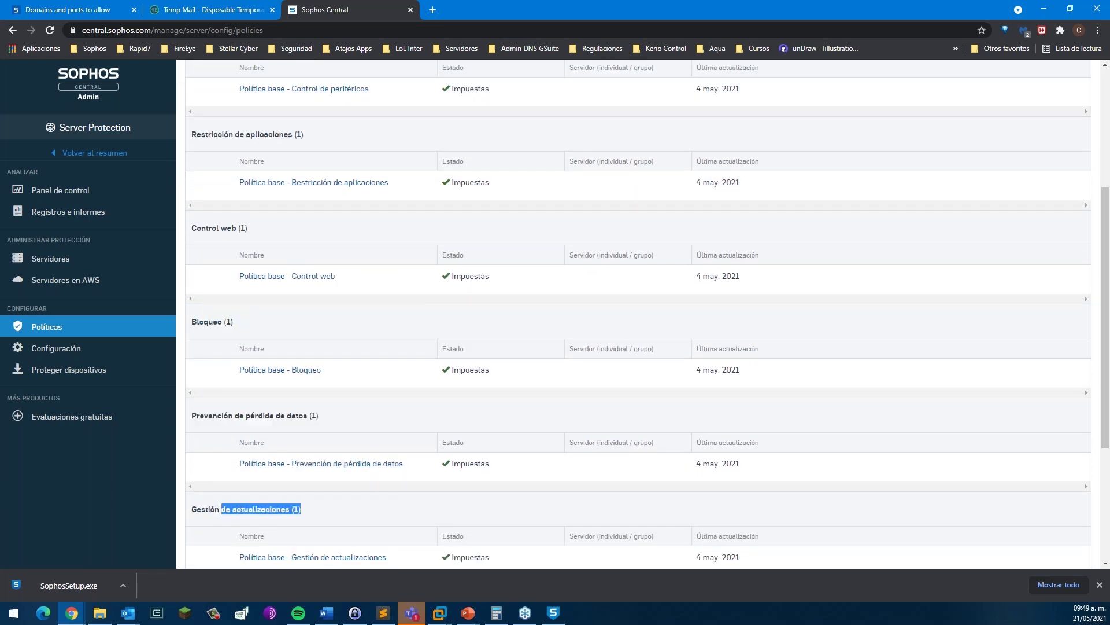
{"action": "scroll", "coordinate": [199, 399], "scroll_direction": "down", "scroll_amount": 4}
{"action": "left_click_drag", "start_coordinate": [196, 387], "coordinate": [272, 387]}
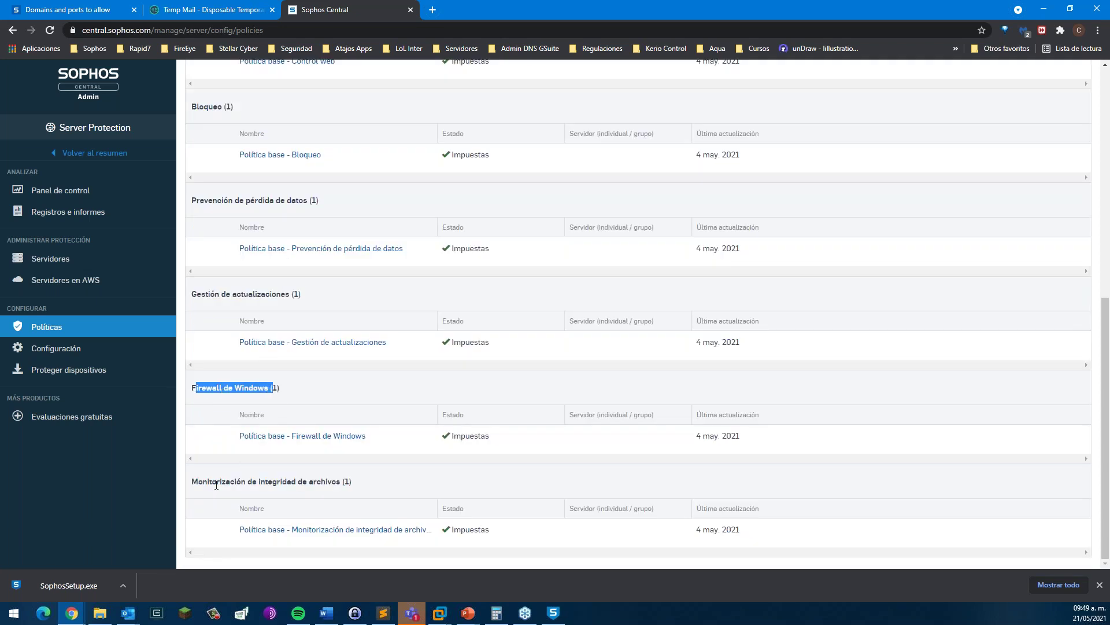
{"action": "left_click_drag", "start_coordinate": [217, 481], "coordinate": [400, 483]}
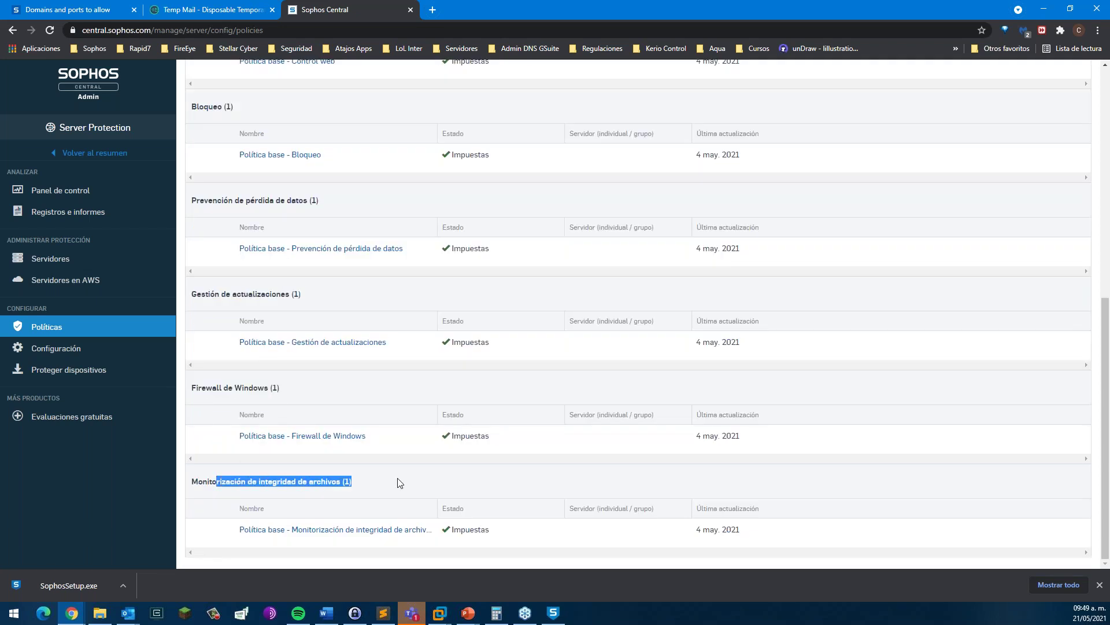
{"action": "scroll", "coordinate": [399, 482], "scroll_direction": "up", "scroll_amount": 8}
Step: Start a new server policy with the Protección contra amenazas function
{"action": "left_click", "coordinate": [1051, 120]}
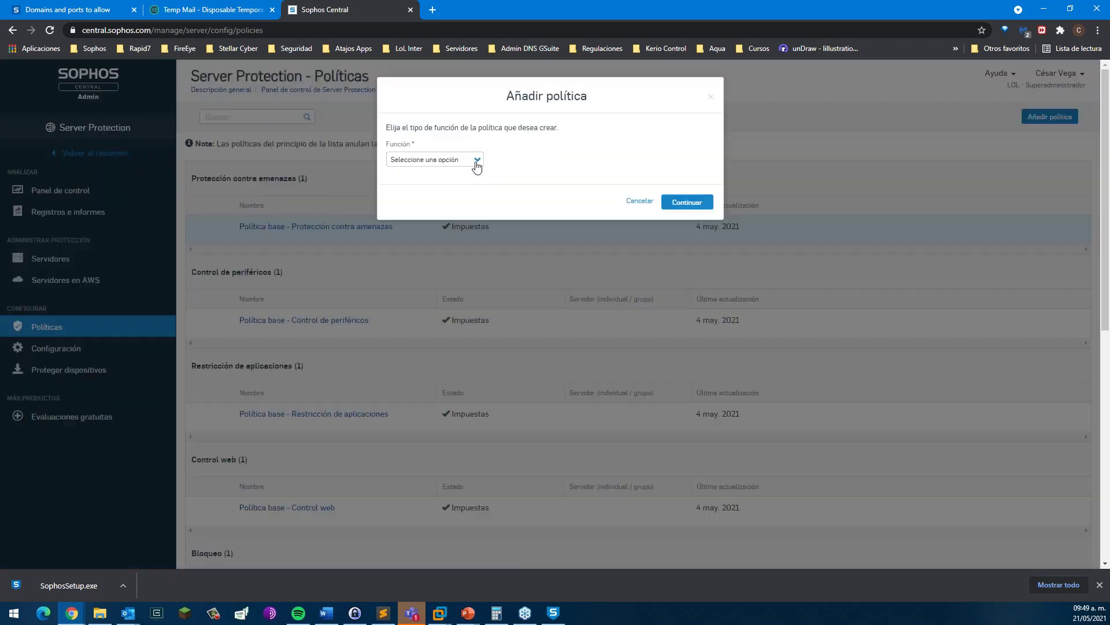
{"action": "left_click", "coordinate": [478, 165]}
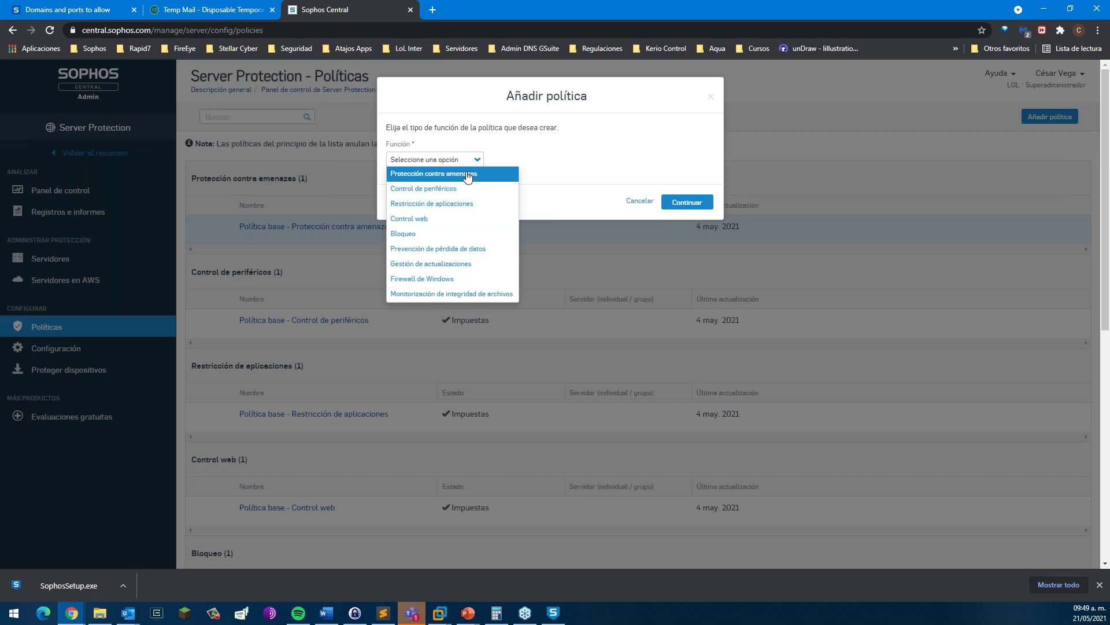
{"action": "left_click", "coordinate": [468, 175]}
{"action": "left_click", "coordinate": [685, 203]}
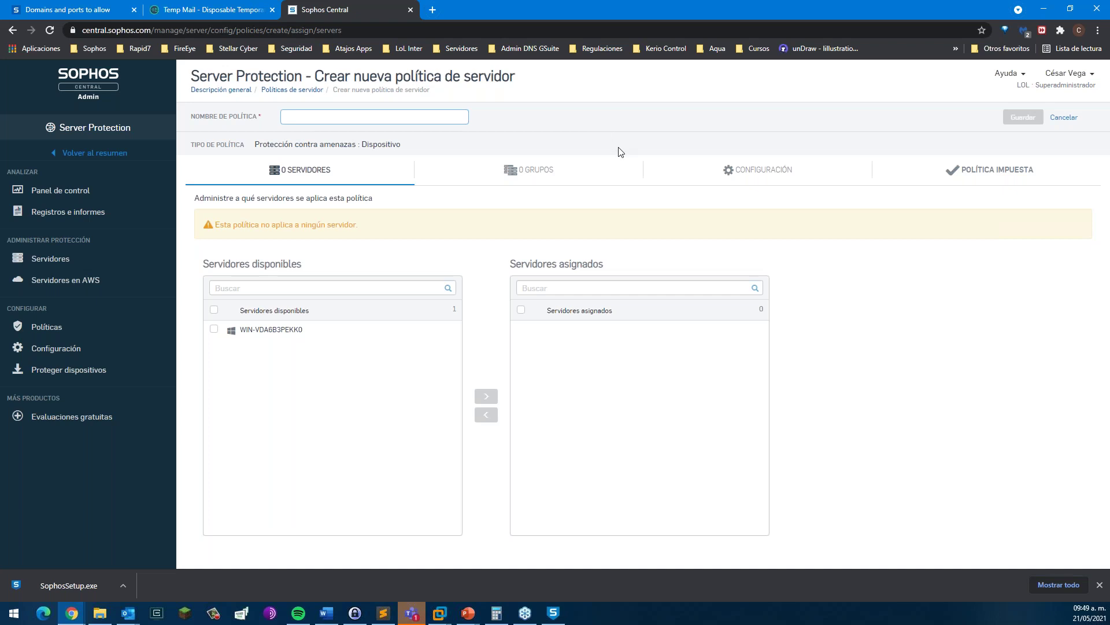
Step: Assign WIN-VDA6B3PEKK0 to the policy, name it ServerProtection, and show its Configuración settings
{"action": "left_click", "coordinate": [214, 328]}
{"action": "left_click", "coordinate": [486, 396]}
{"action": "left_click", "coordinate": [341, 118]}
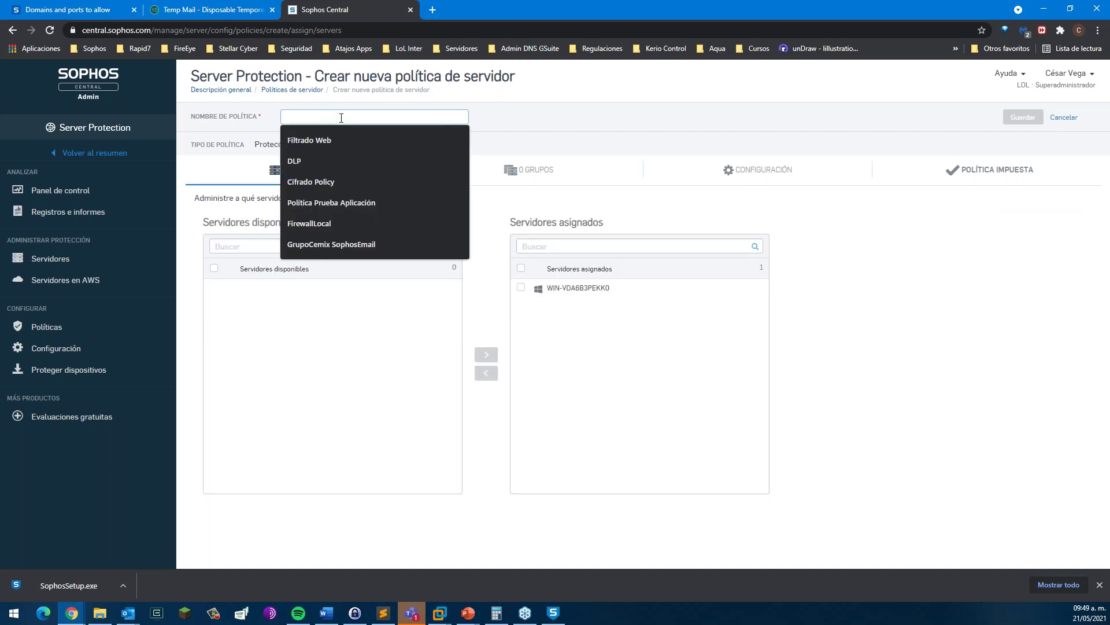
{"action": "type", "text": "Serve"}
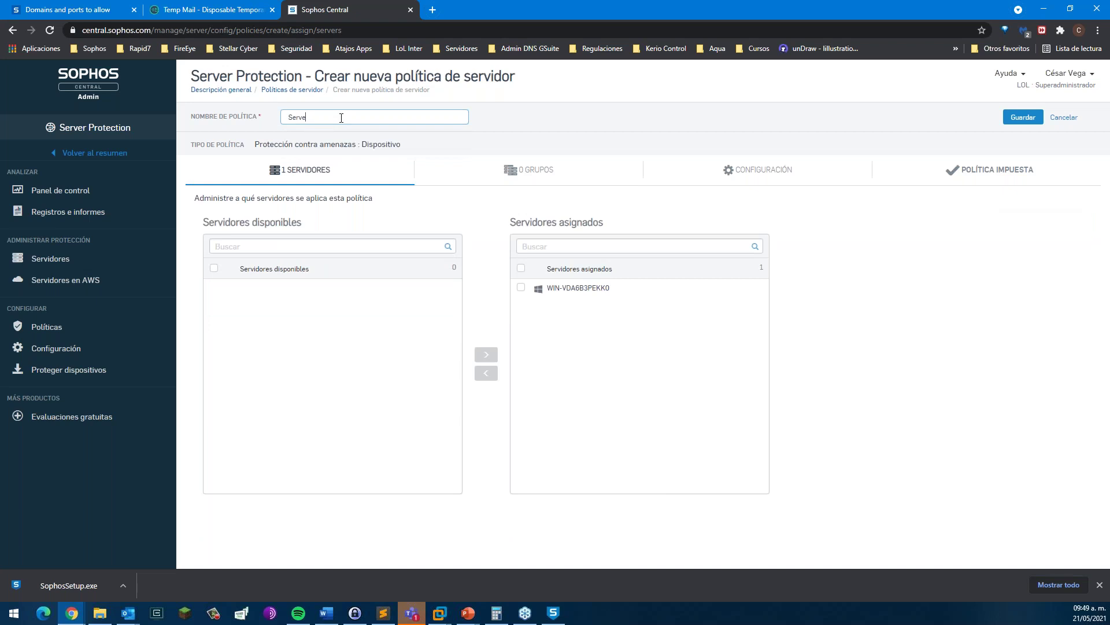
{"action": "type", "text": "rProtection"}
{"action": "left_click_drag", "start_coordinate": [605, 223], "coordinate": [589, 223]}
{"action": "left_click", "coordinate": [758, 170]}
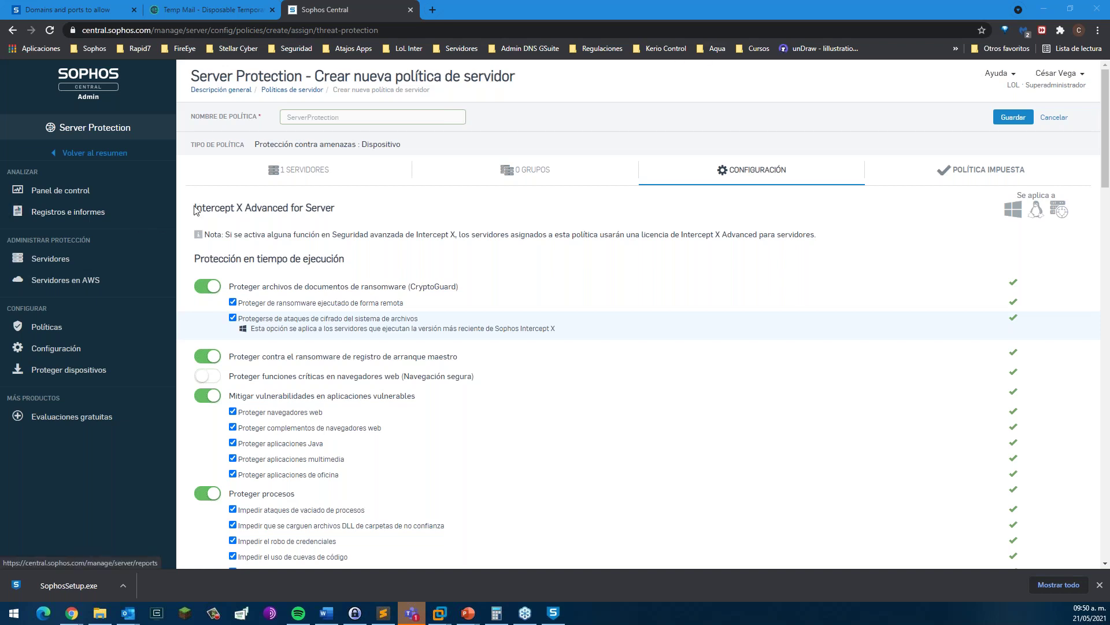
{"action": "scroll", "coordinate": [196, 209], "scroll_direction": "down", "scroll_amount": 2}
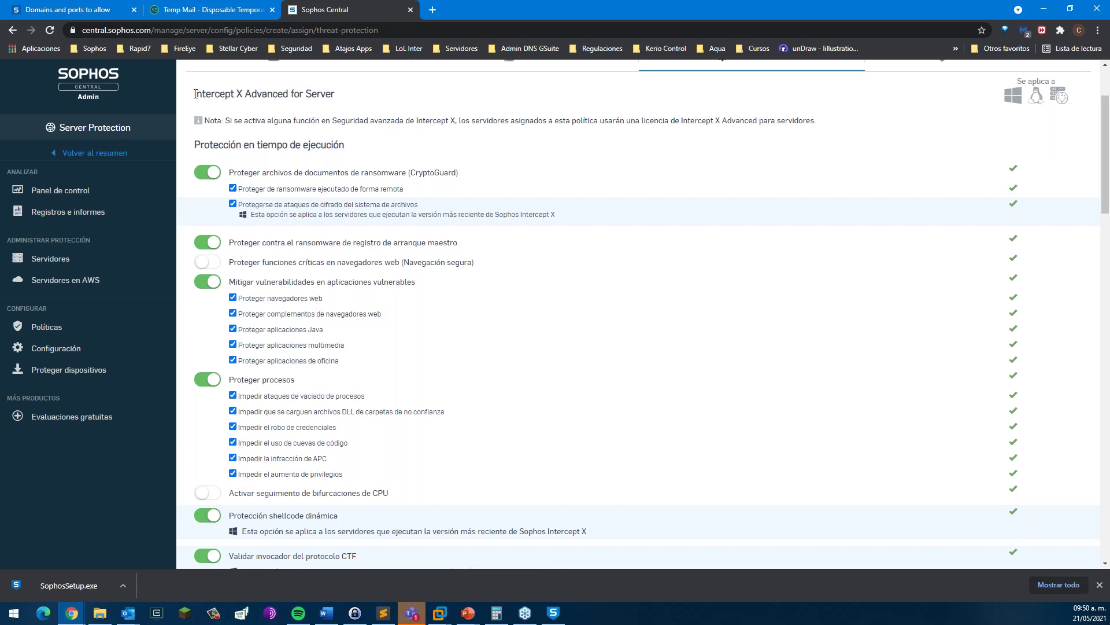
{"action": "scroll", "coordinate": [195, 94], "scroll_direction": "up", "scroll_amount": 2}
{"action": "scroll", "coordinate": [242, 301], "scroll_direction": "down", "scroll_amount": 1}
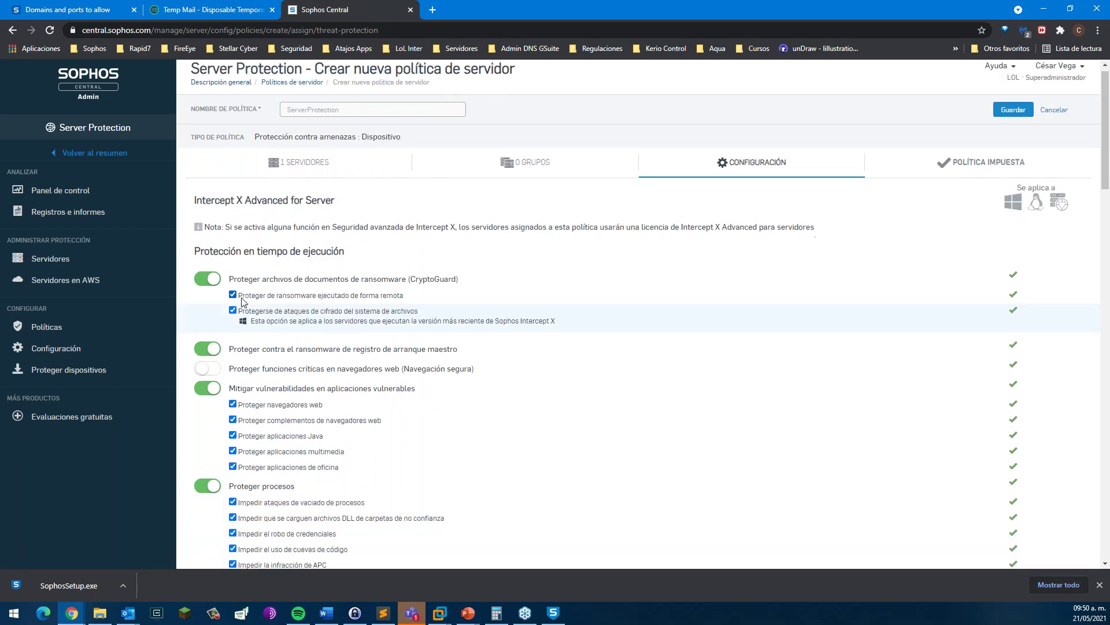
{"action": "triple_click", "coordinate": [364, 210]}
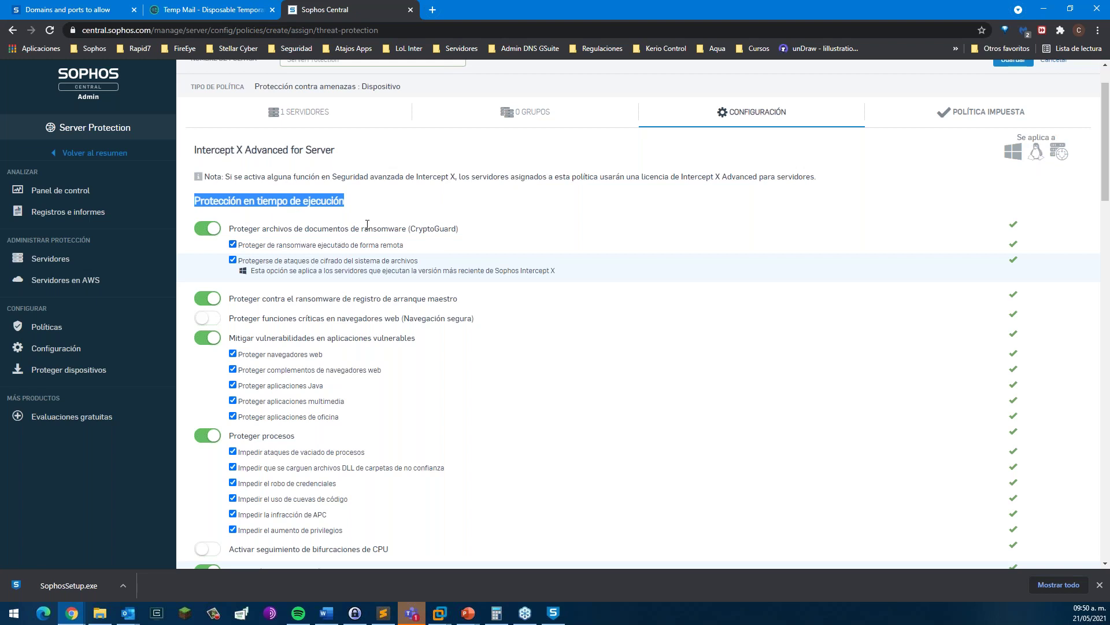
{"action": "left_click_drag", "start_coordinate": [364, 229], "coordinate": [409, 230]}
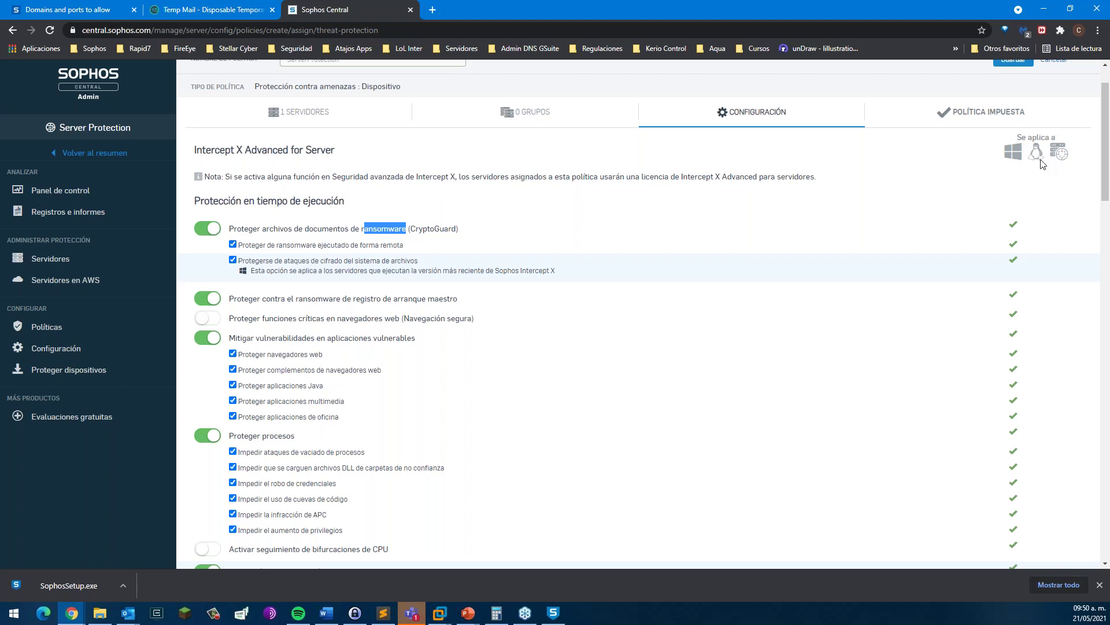
{"action": "left_click", "coordinate": [271, 200]}
{"action": "scroll", "coordinate": [297, 225], "scroll_direction": "down", "scroll_amount": 1}
{"action": "left_click_drag", "start_coordinate": [237, 261], "coordinate": [404, 271]}
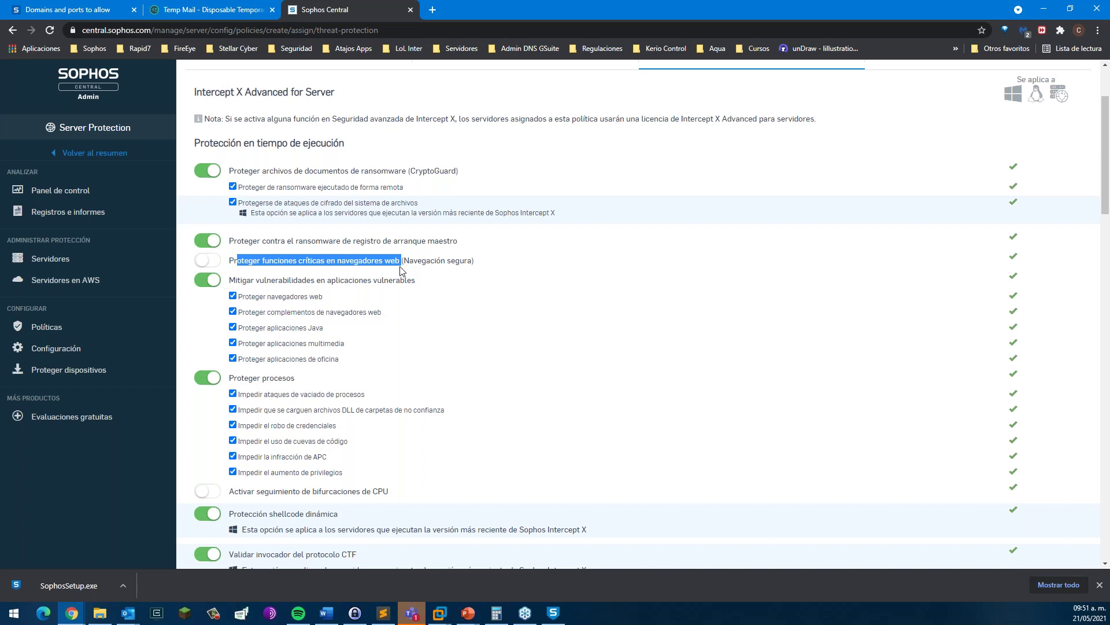
Step: Turn on protection of critical browser functions and CPU branch tracking
{"action": "left_click", "coordinate": [212, 265]}
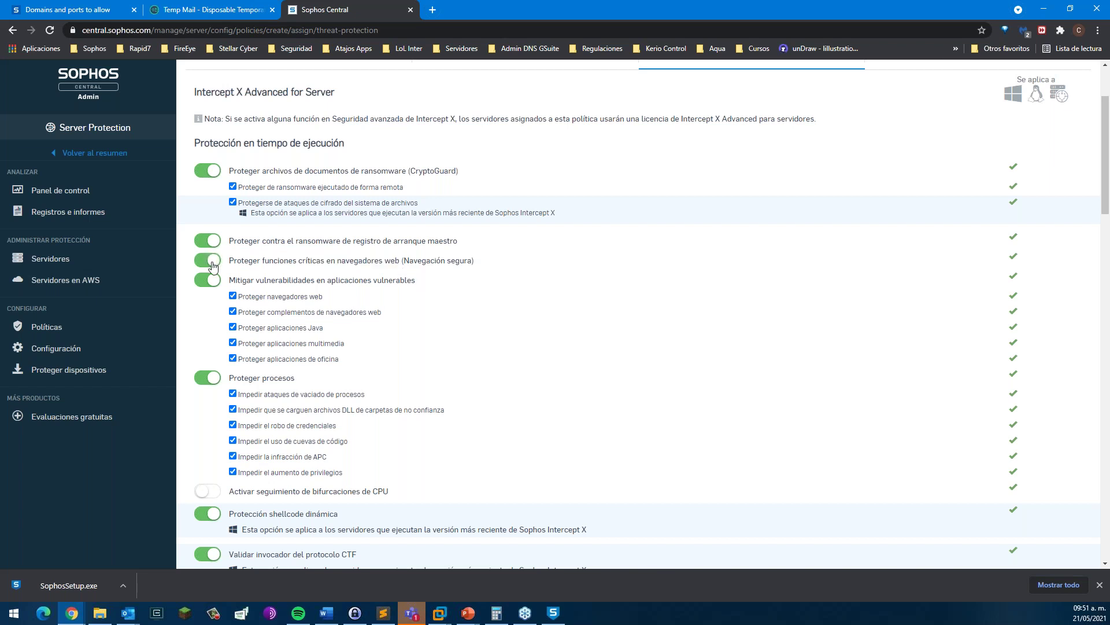
{"action": "scroll", "coordinate": [257, 377], "scroll_direction": "down", "scroll_amount": 2}
{"action": "left_click_drag", "start_coordinate": [256, 376], "coordinate": [395, 386]}
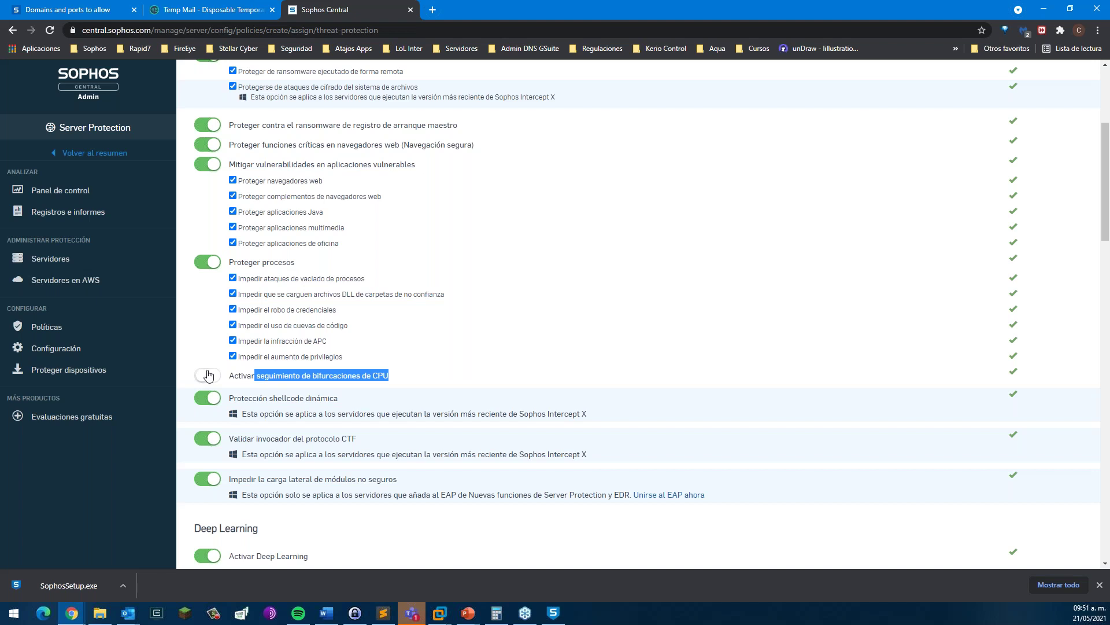
{"action": "left_click", "coordinate": [209, 376]}
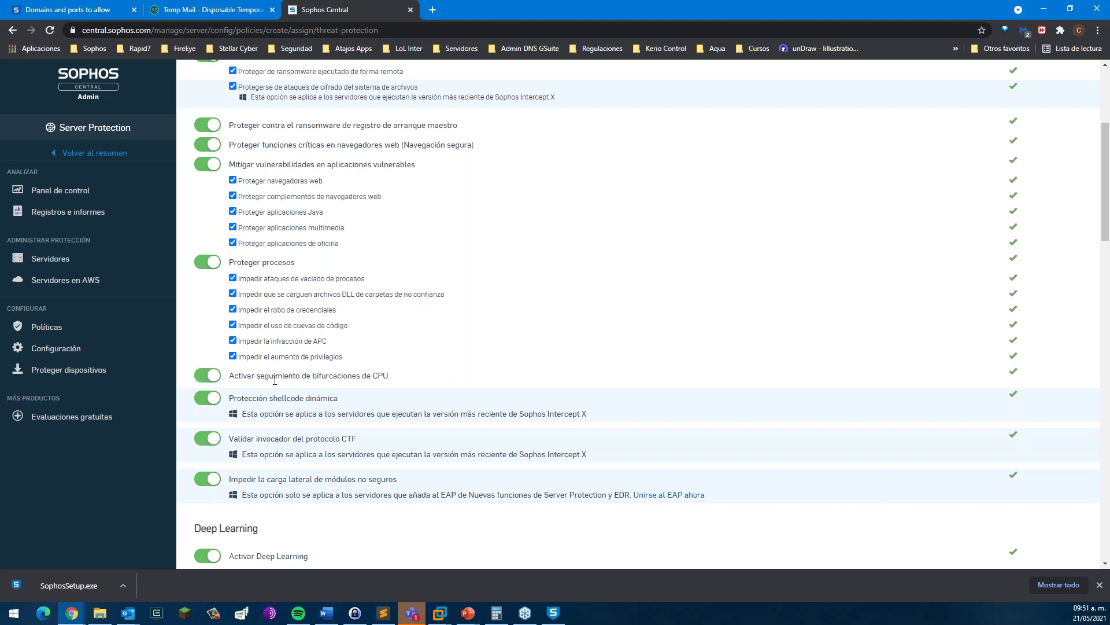
Step: Review the scheduled scan, exclusions and desktop message settings, then minimize the browser
{"action": "scroll", "coordinate": [275, 380], "scroll_direction": "down", "scroll_amount": 4}
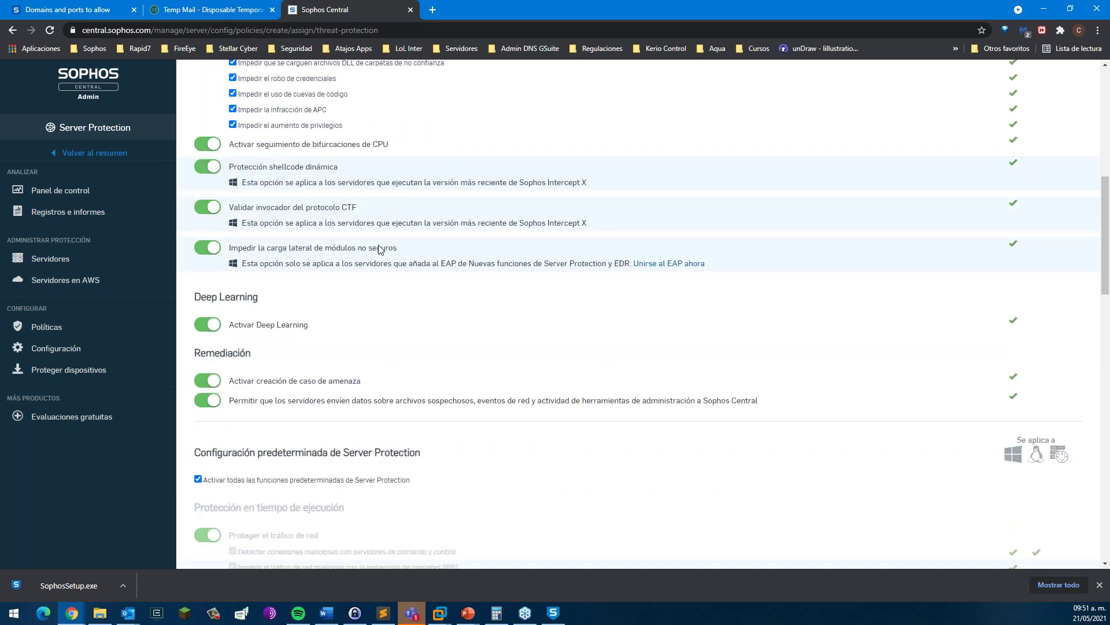
{"action": "scroll", "coordinate": [249, 324], "scroll_direction": "down", "scroll_amount": 1}
{"action": "scroll", "coordinate": [258, 392], "scroll_direction": "down", "scroll_amount": 6}
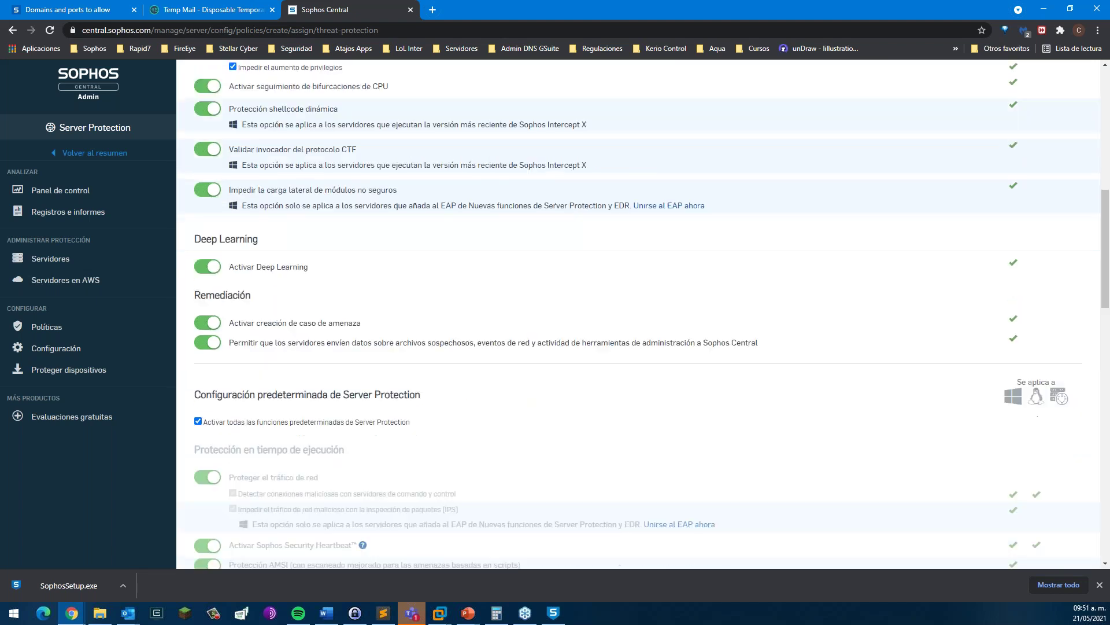
{"action": "scroll", "coordinate": [258, 392], "scroll_direction": "down", "scroll_amount": 14}
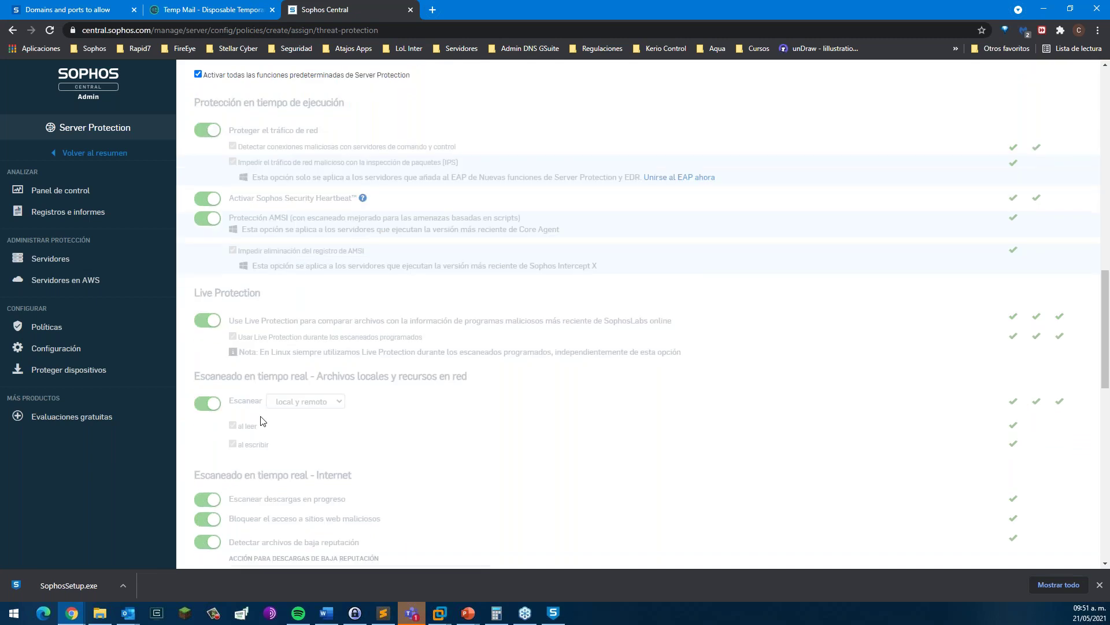
{"action": "scroll", "coordinate": [234, 331], "scroll_direction": "down", "scroll_amount": 1}
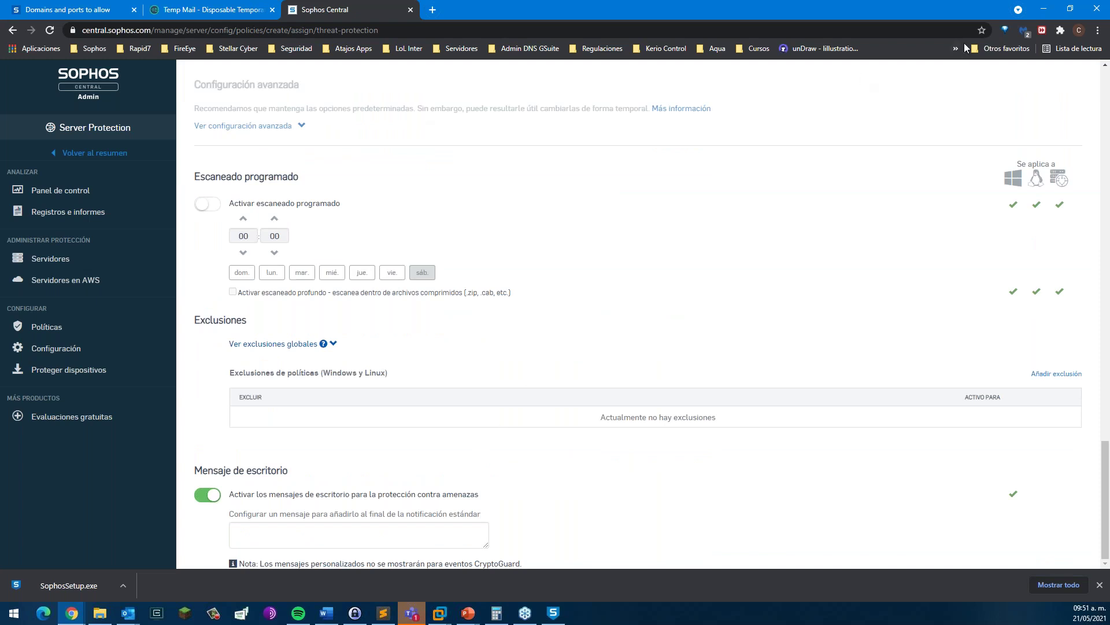
{"action": "left_click", "coordinate": [1044, 9]}
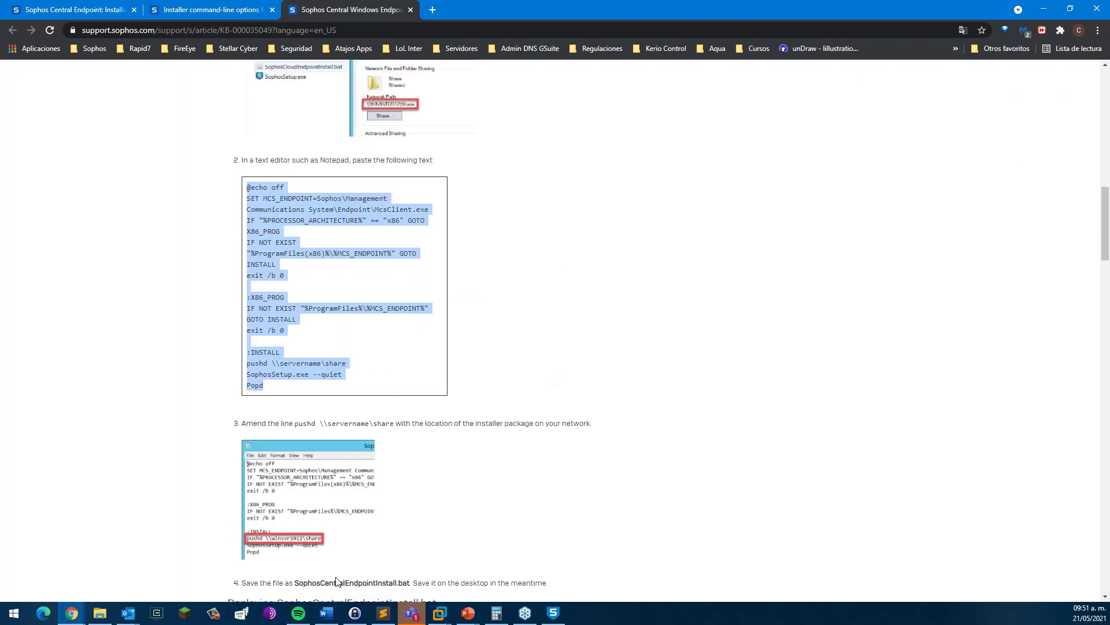
Step: Switch VMware Workstation to the WS16 server VM and open its Start menu
{"action": "left_click", "coordinate": [441, 614]}
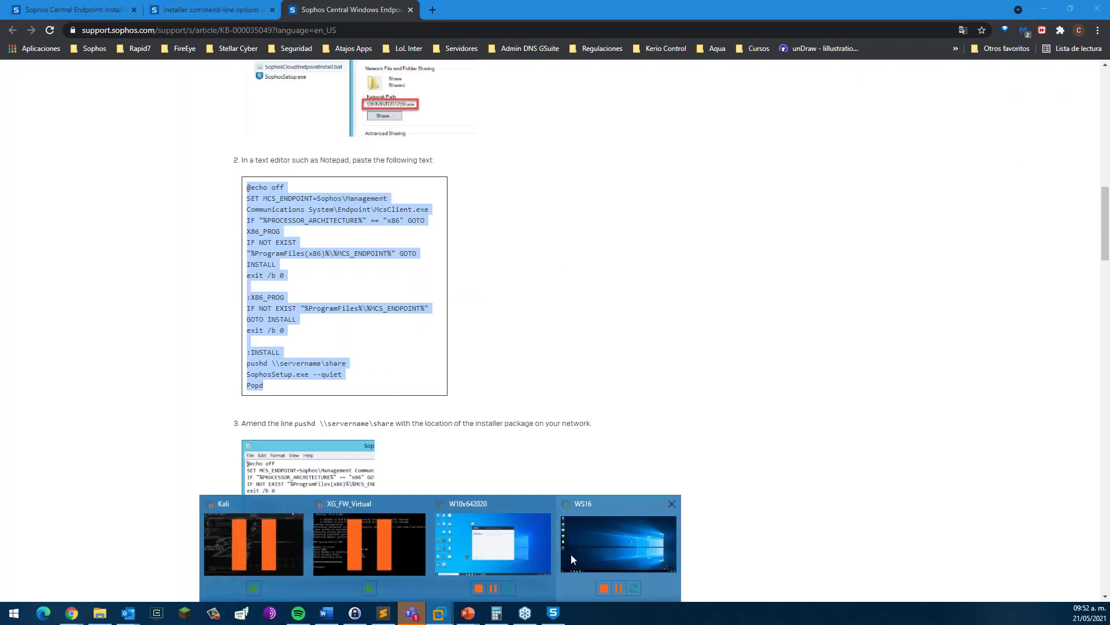
{"action": "left_click", "coordinate": [537, 549]}
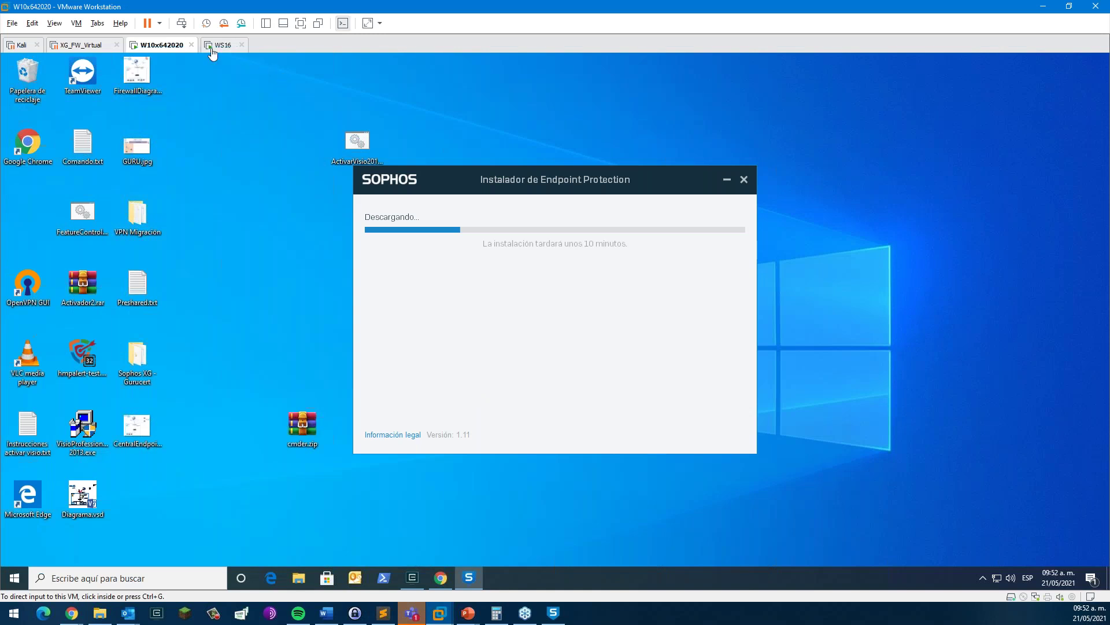
{"action": "left_click", "coordinate": [213, 46]}
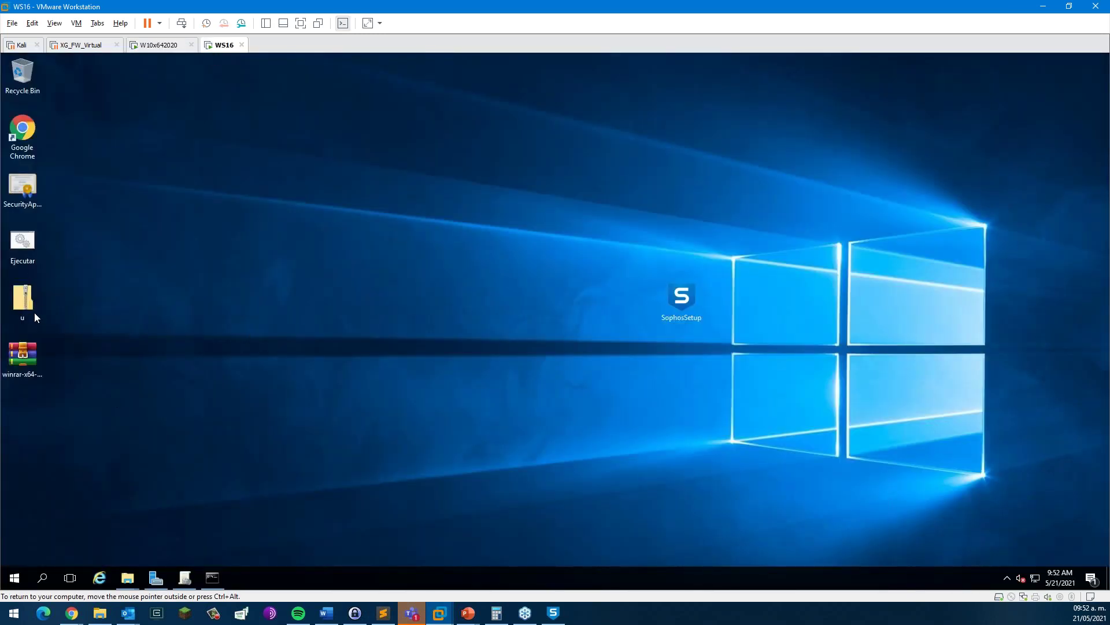
{"action": "mouse_move", "coordinate": [131, 581]}
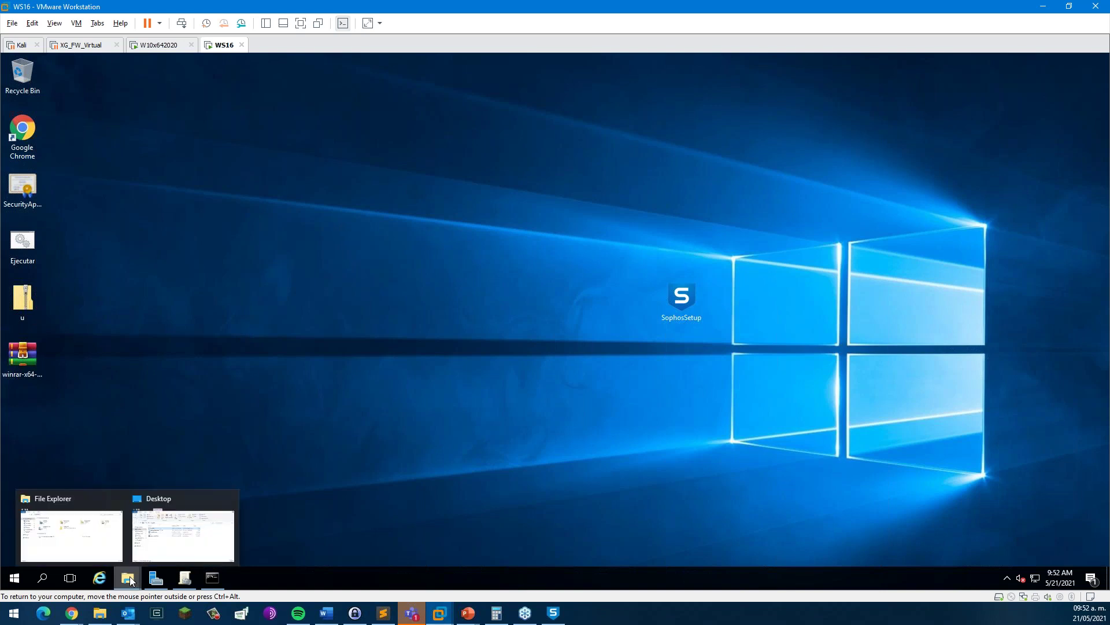
{"action": "left_click", "coordinate": [14, 577]}
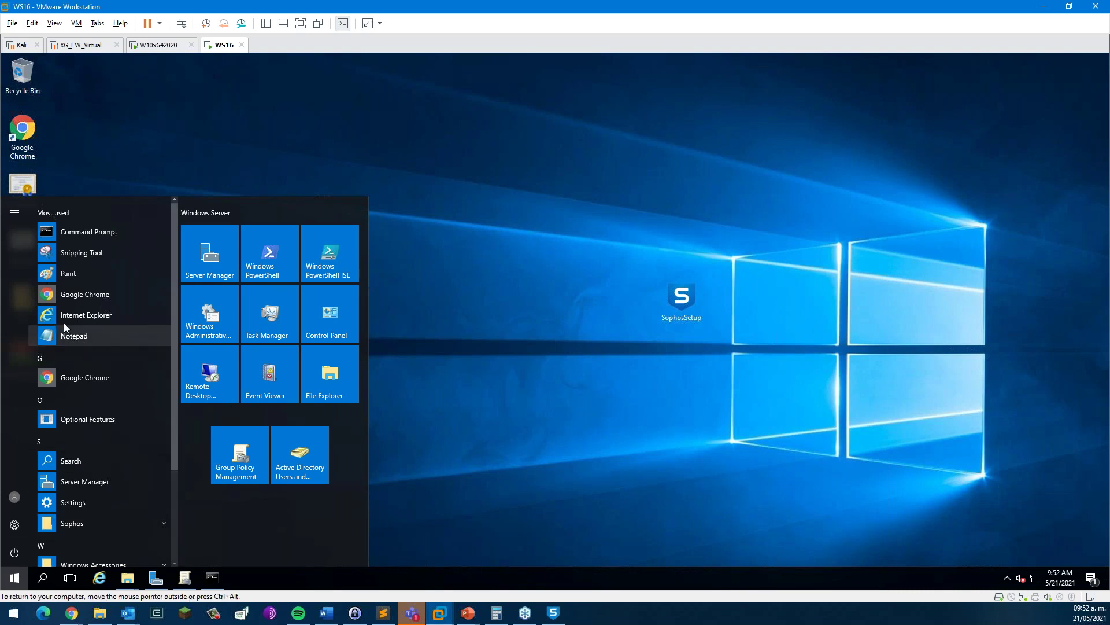
Step: Launch Paint on the WS16 server, then bring the File Explorer window forward
{"action": "left_click", "coordinate": [64, 276]}
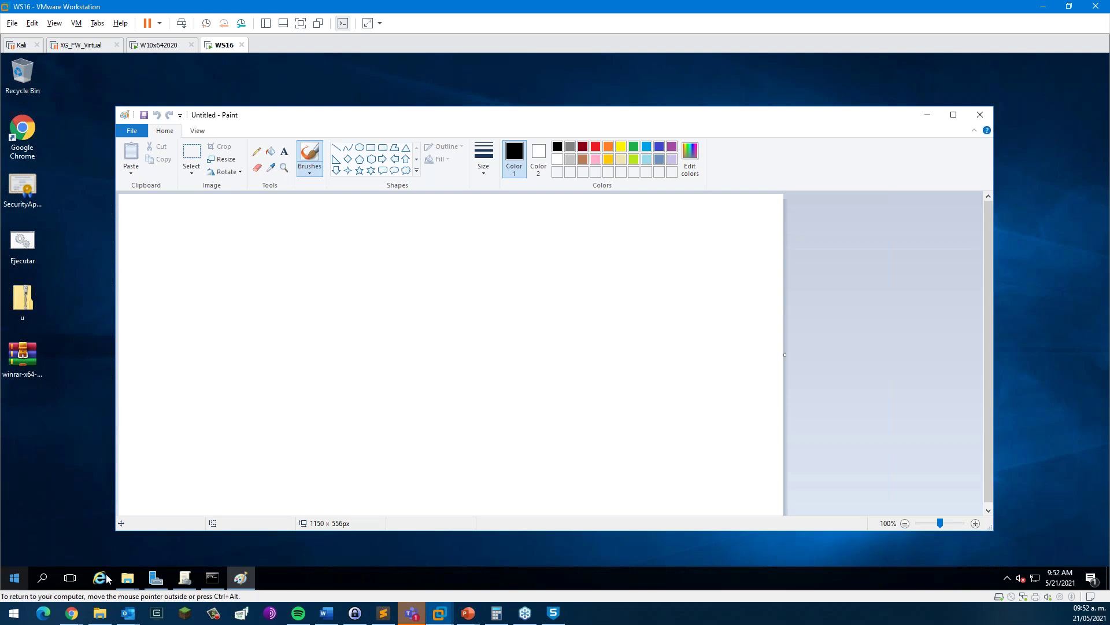
{"action": "left_click", "coordinate": [127, 578]}
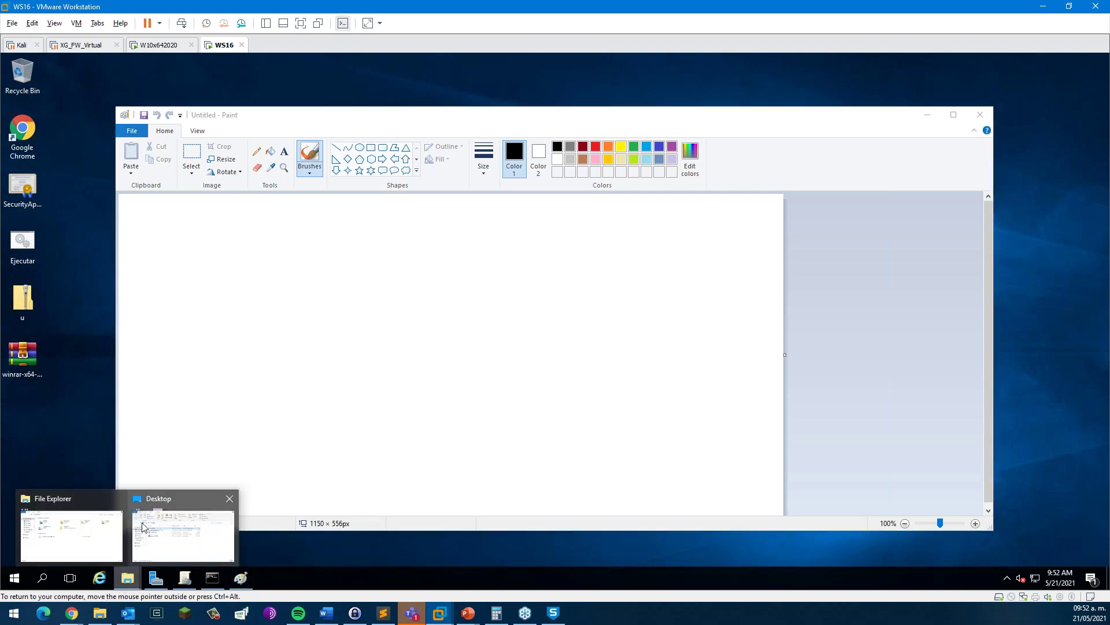
{"action": "left_click", "coordinate": [144, 528]}
Step: Navigate from System32 up to C:\ and into Program Files (x86)\WindowsPowerShell
{"action": "left_click", "coordinate": [295, 363]}
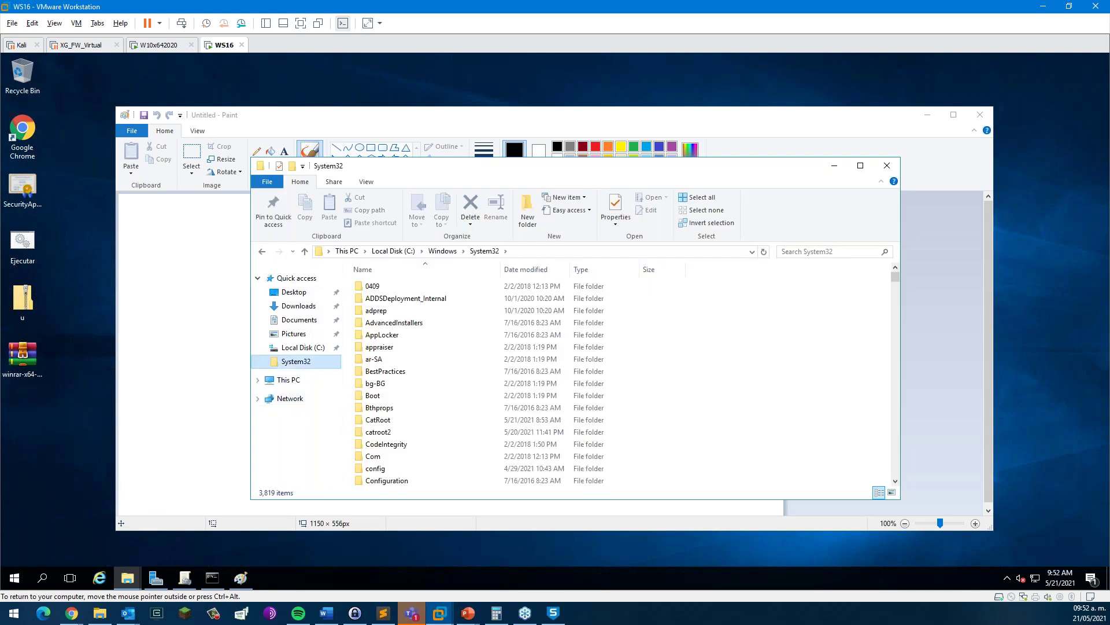
{"action": "left_click", "coordinate": [435, 253]}
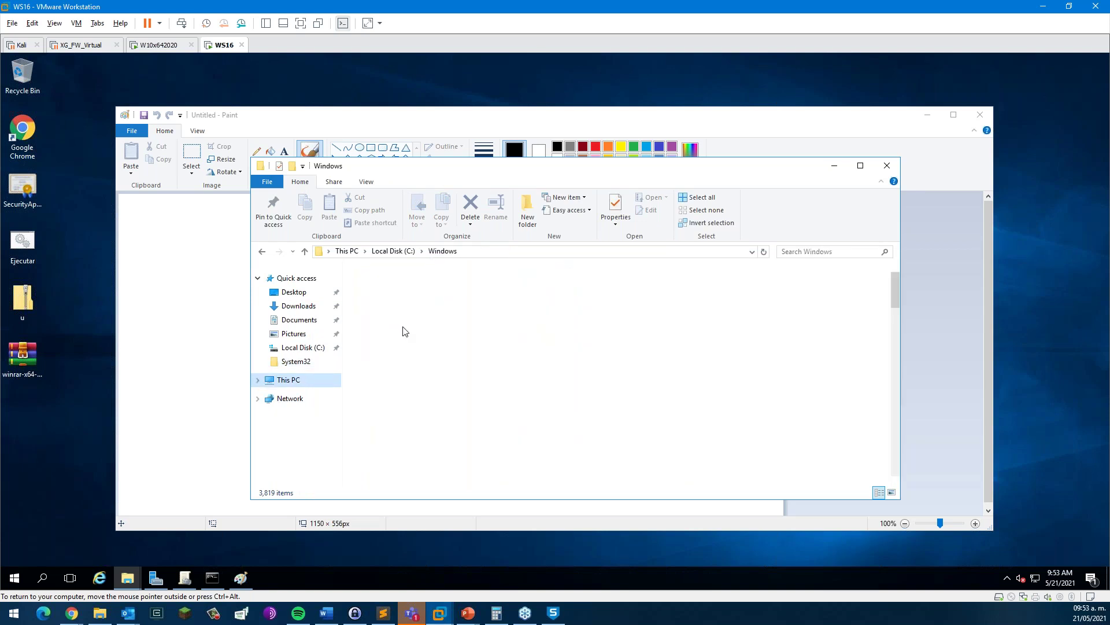
{"action": "left_click", "coordinate": [409, 472]}
{"action": "scroll", "coordinate": [409, 465], "scroll_direction": "down", "scroll_amount": 9}
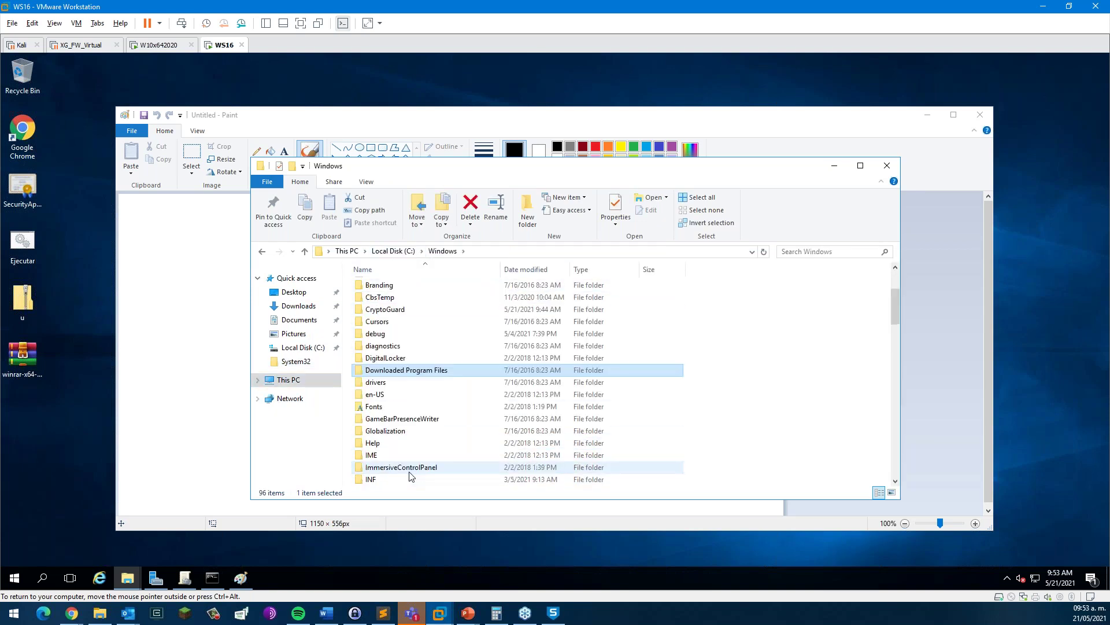
{"action": "left_click", "coordinate": [375, 252]}
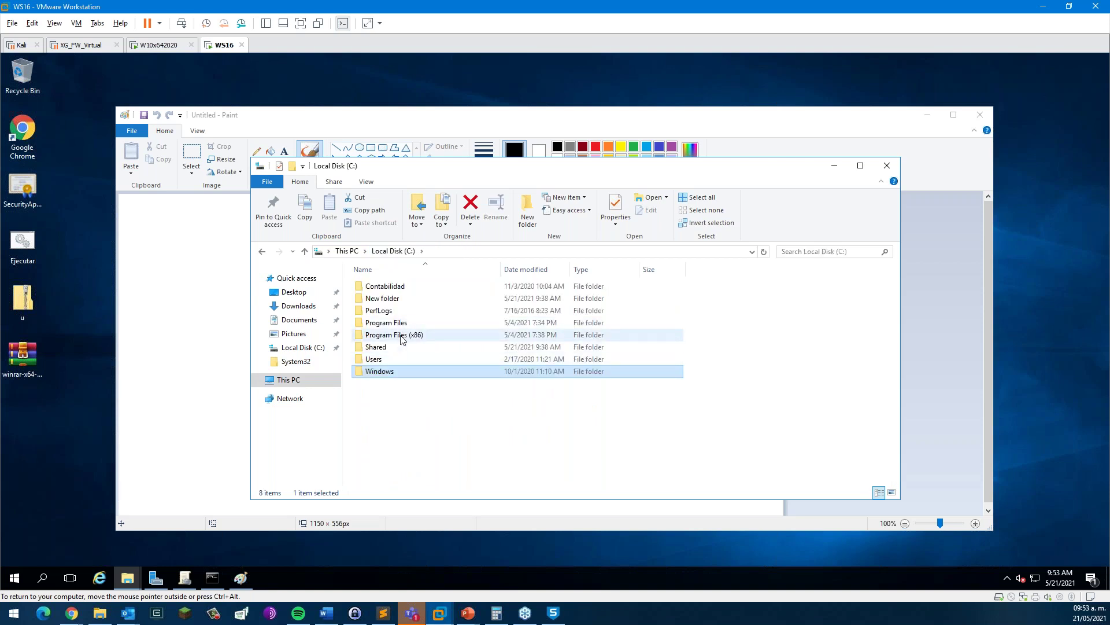
{"action": "left_click", "coordinate": [403, 338]}
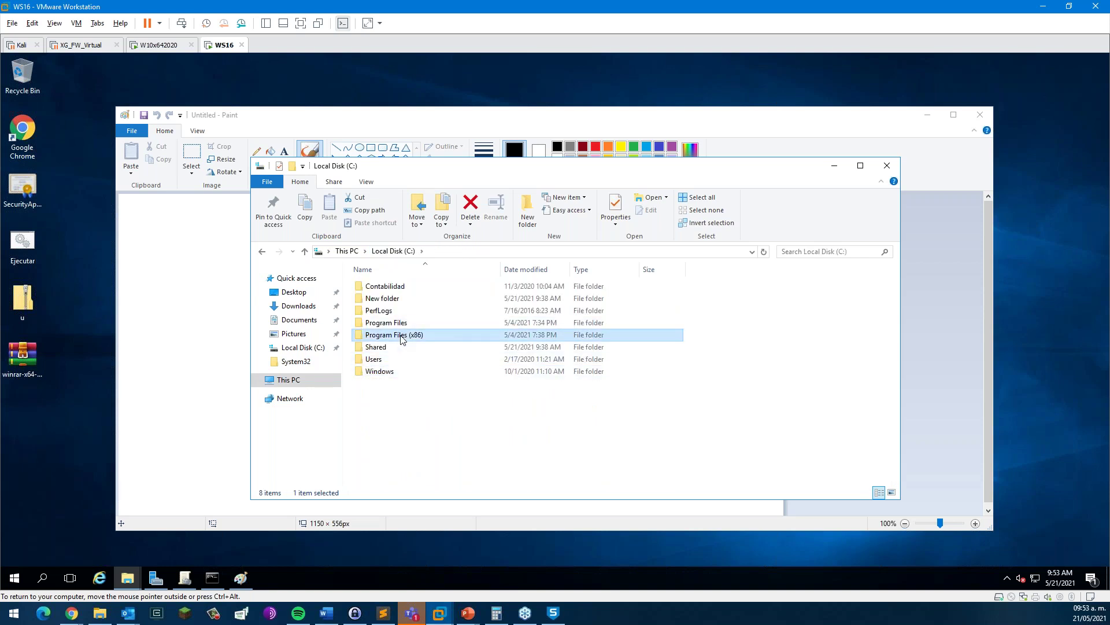
{"action": "double_click", "coordinate": [403, 338]}
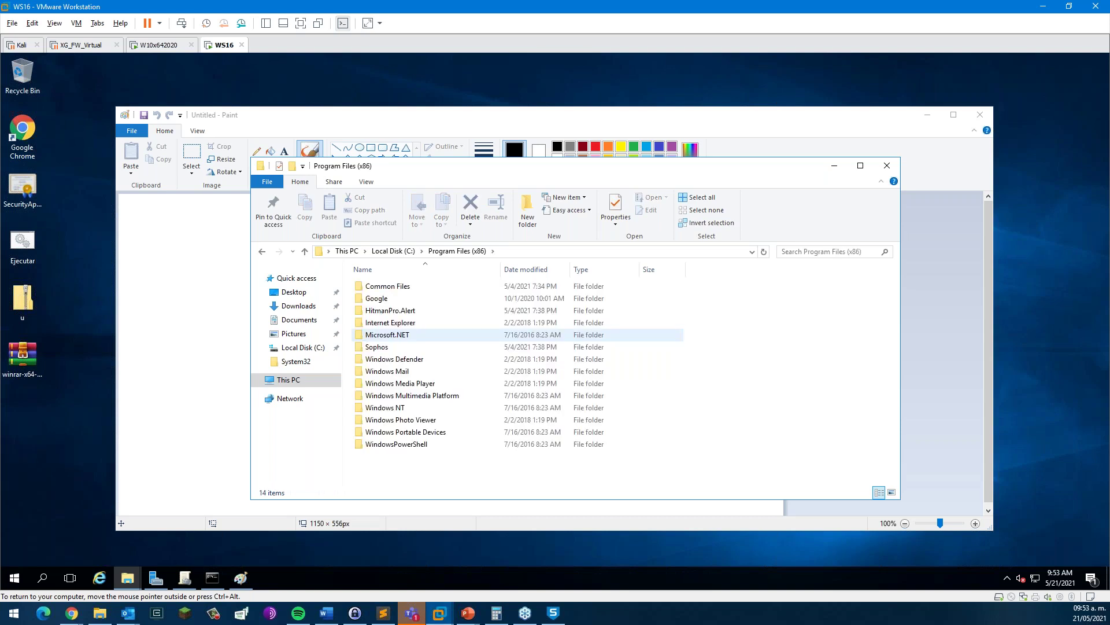
{"action": "left_click", "coordinate": [392, 447]}
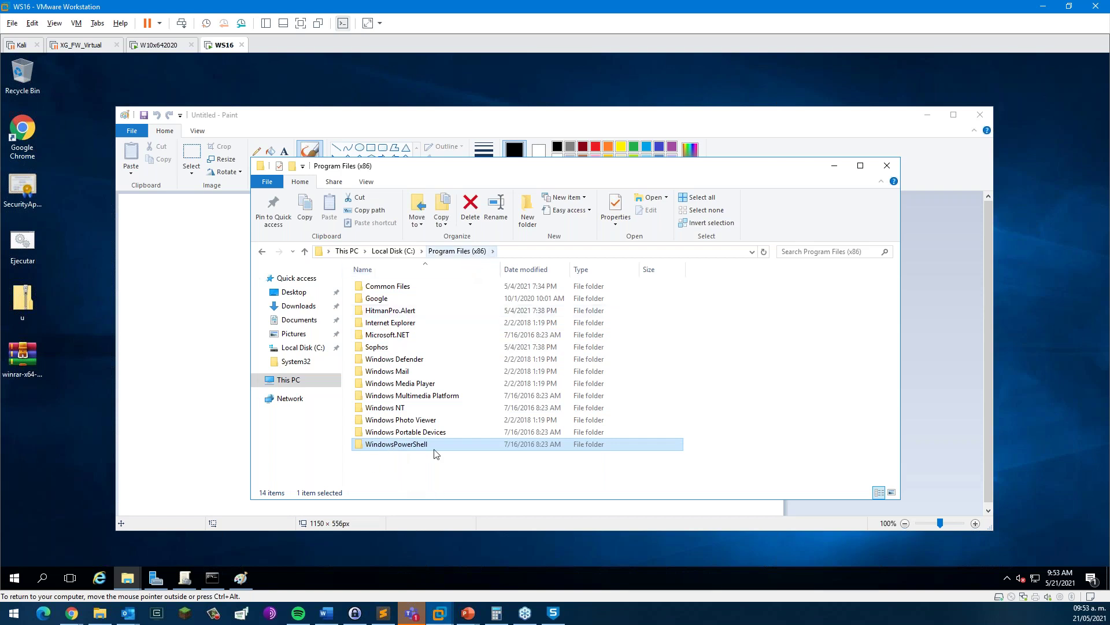
{"action": "double_click", "coordinate": [397, 445]}
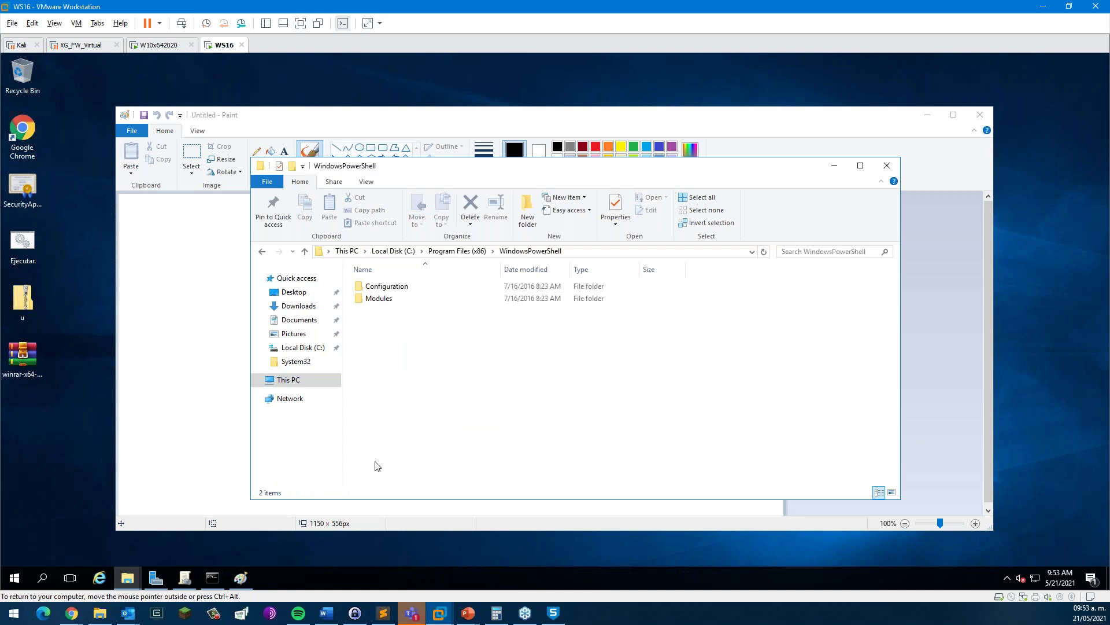
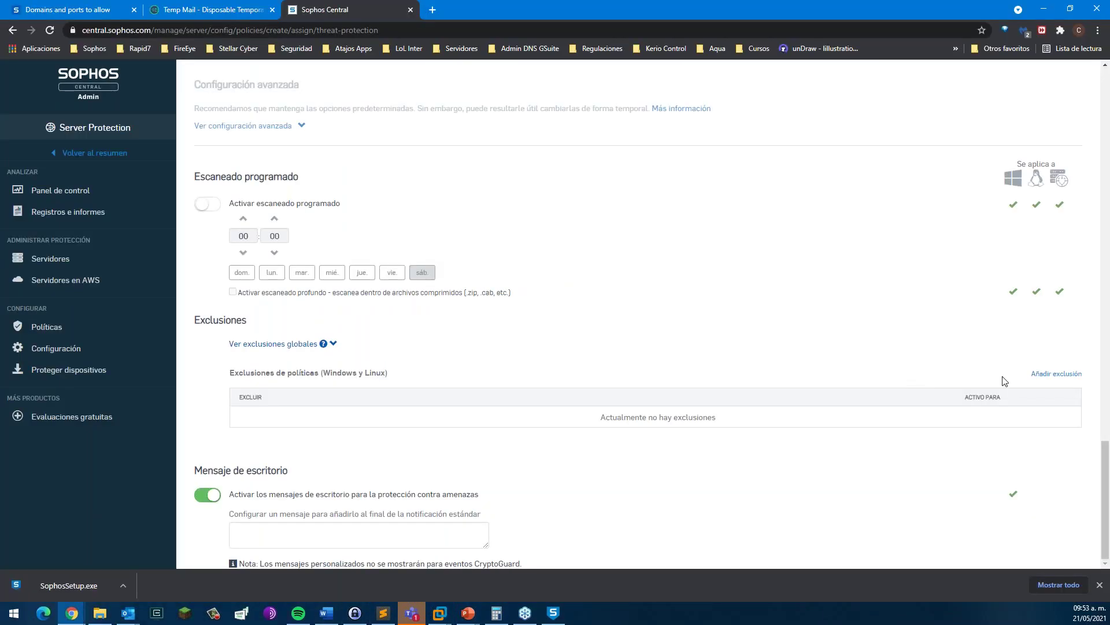
Step: Add a new policy exclusion and set its type to 'Proceso (Windows)'
{"action": "left_click", "coordinate": [1038, 376]}
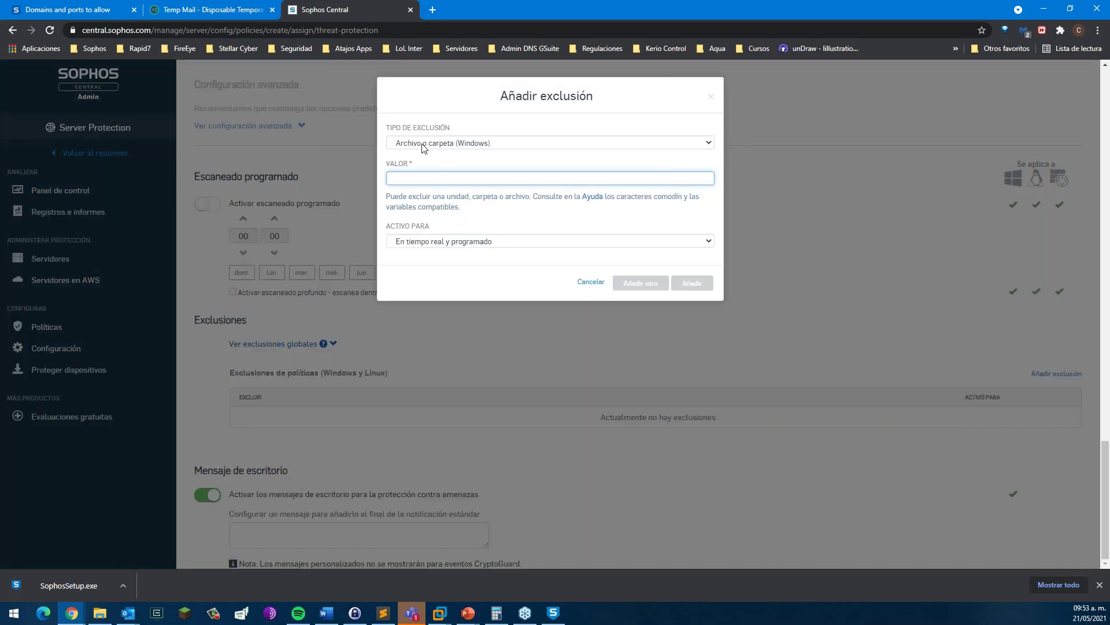
{"action": "left_click", "coordinate": [423, 144]}
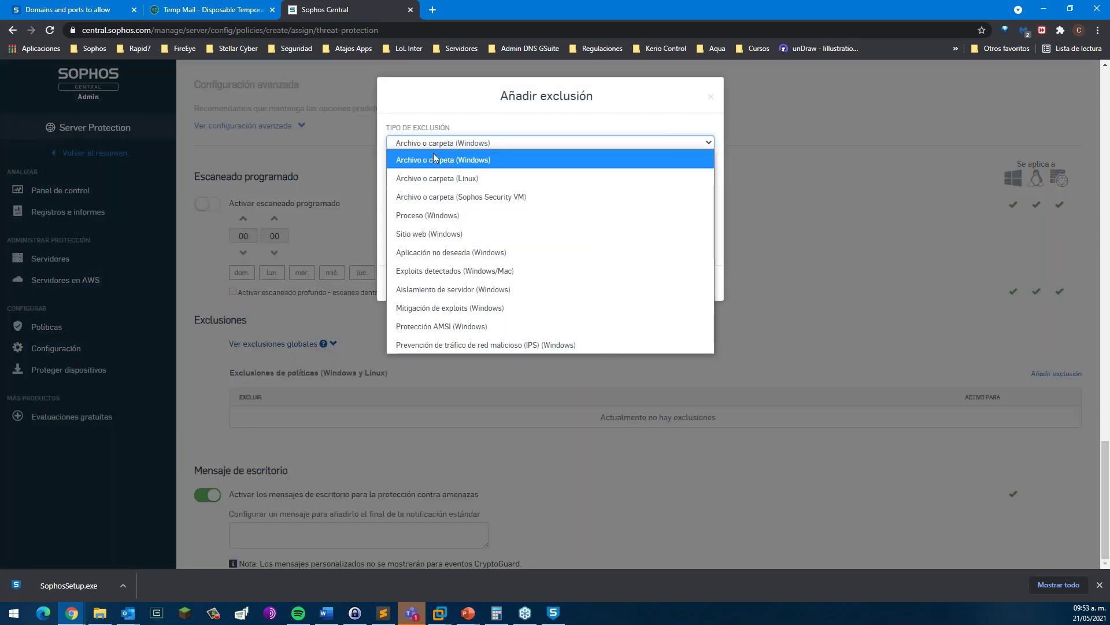
{"action": "left_click", "coordinate": [439, 216]}
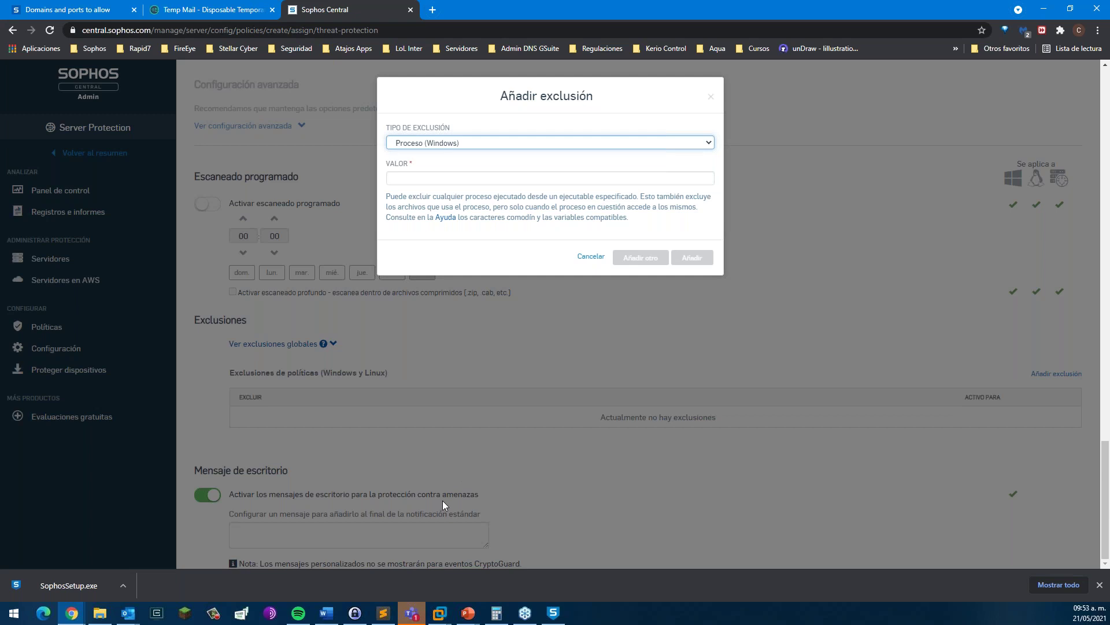
Step: In the WS16 virtual machine, minimize the WindowsPowerShell folder and launch Task Manager from the taskbar
{"action": "mouse_move", "coordinate": [439, 612]}
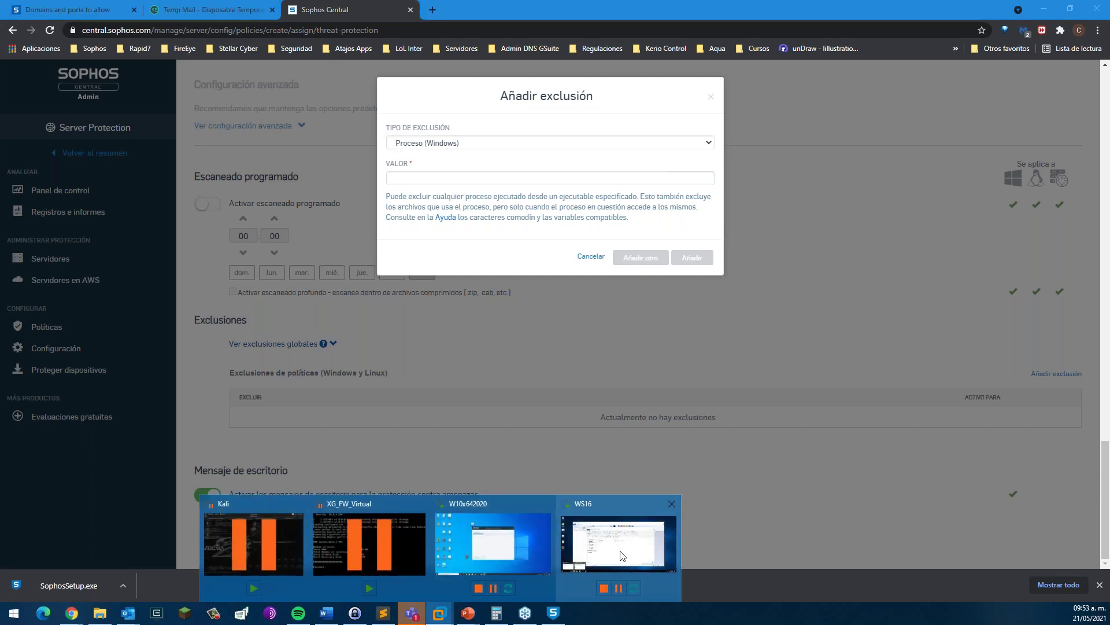
{"action": "left_click", "coordinate": [622, 555]}
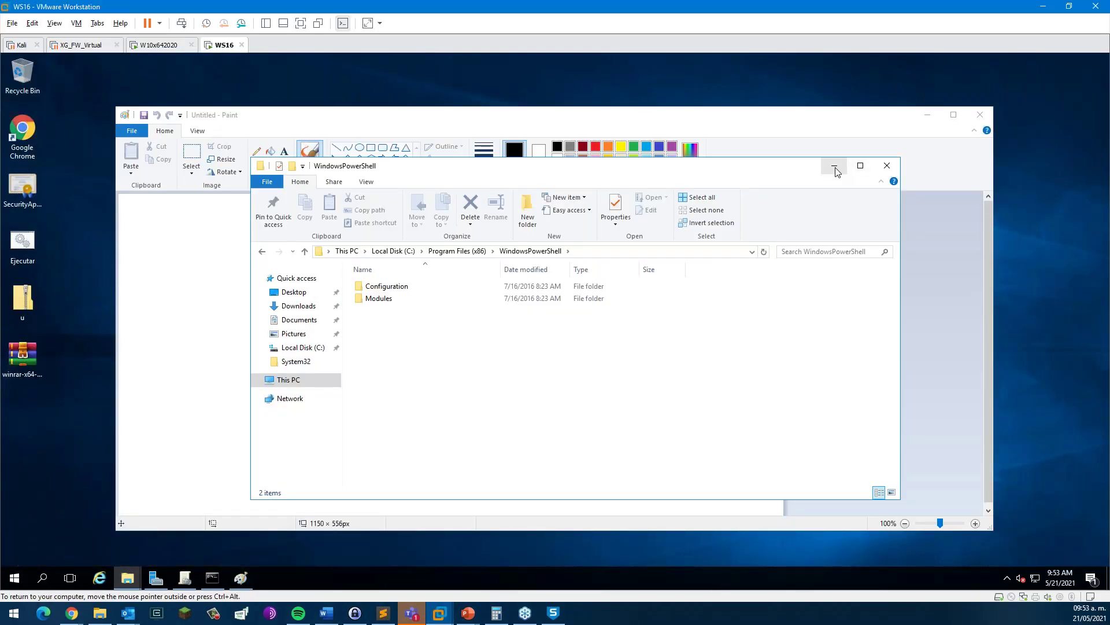
{"action": "left_click", "coordinate": [835, 168]}
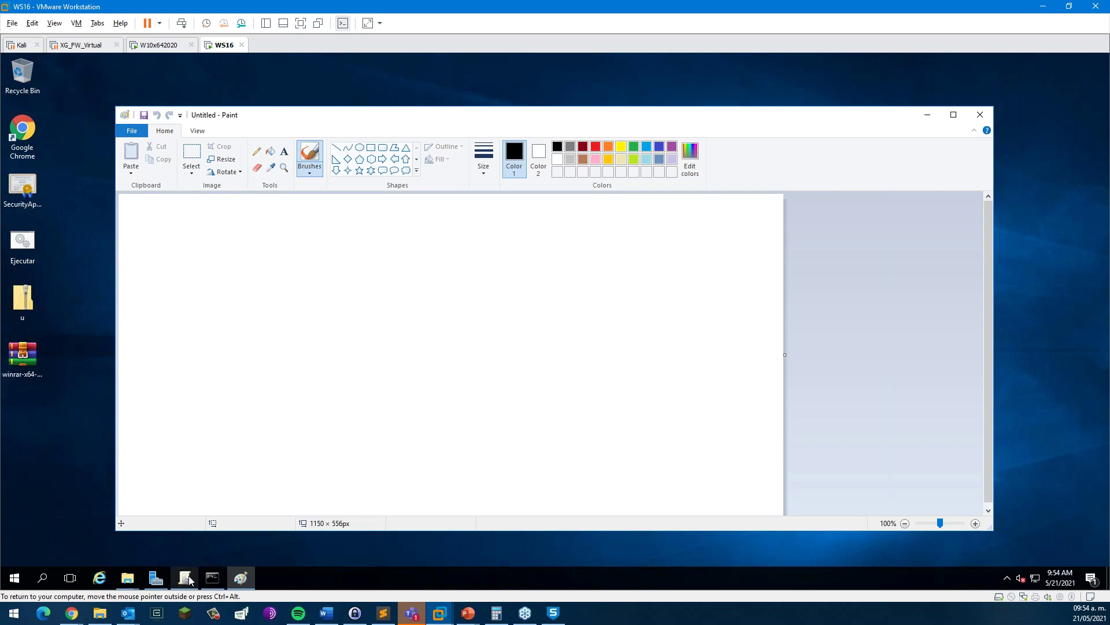
{"action": "right_click", "coordinate": [441, 581]}
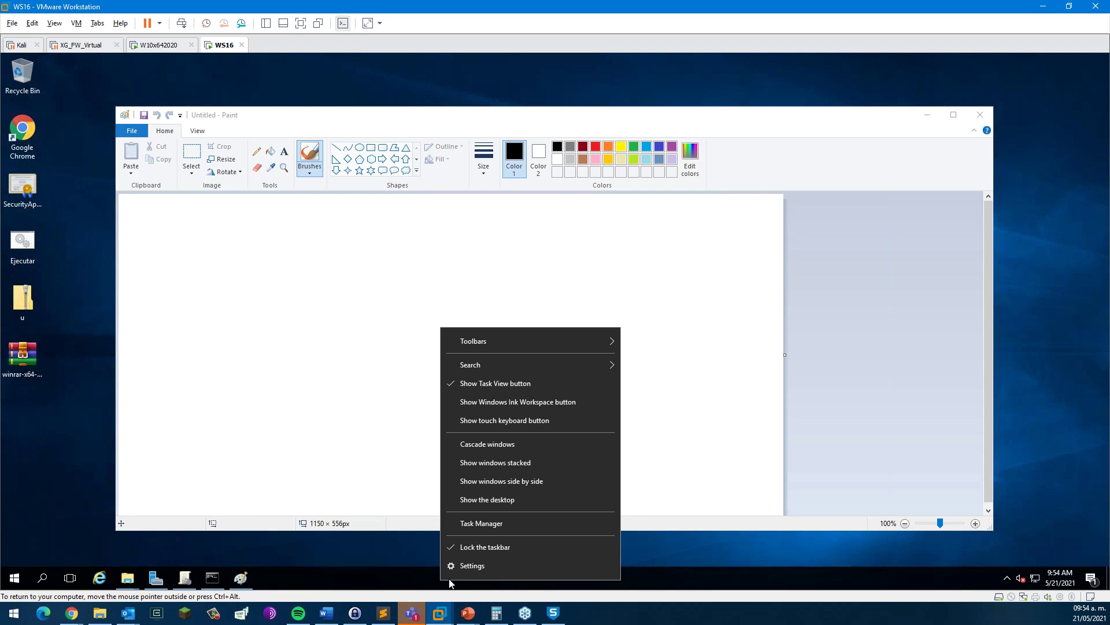
{"action": "left_click", "coordinate": [463, 523]}
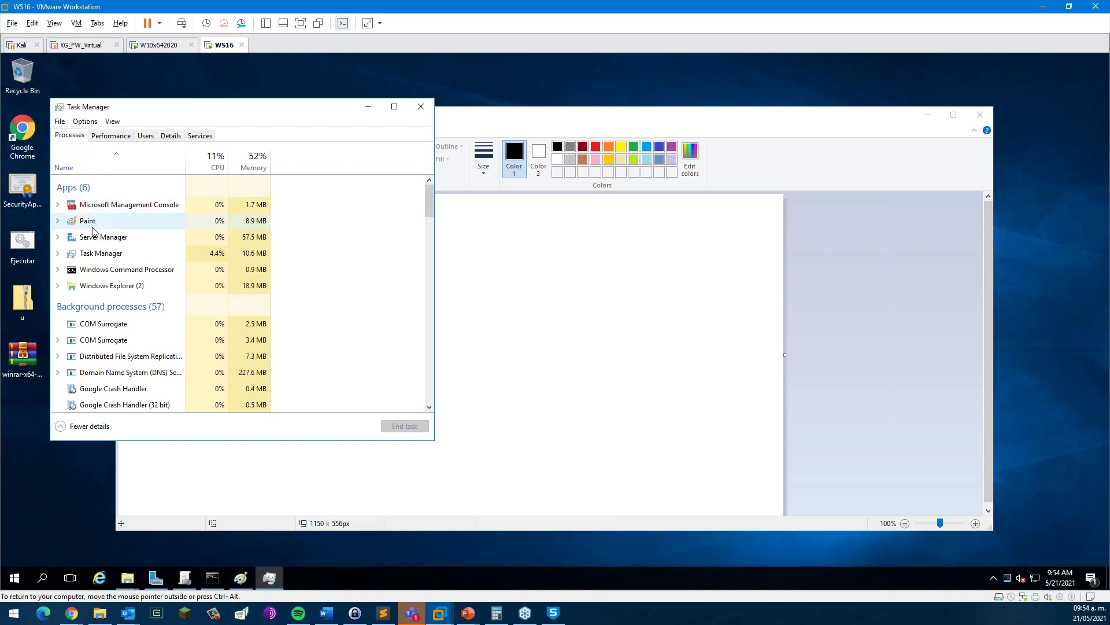
Step: Check the Paint process properties to find that mspaint.exe lives in C:\Windows\System32
{"action": "left_click", "coordinate": [57, 221]}
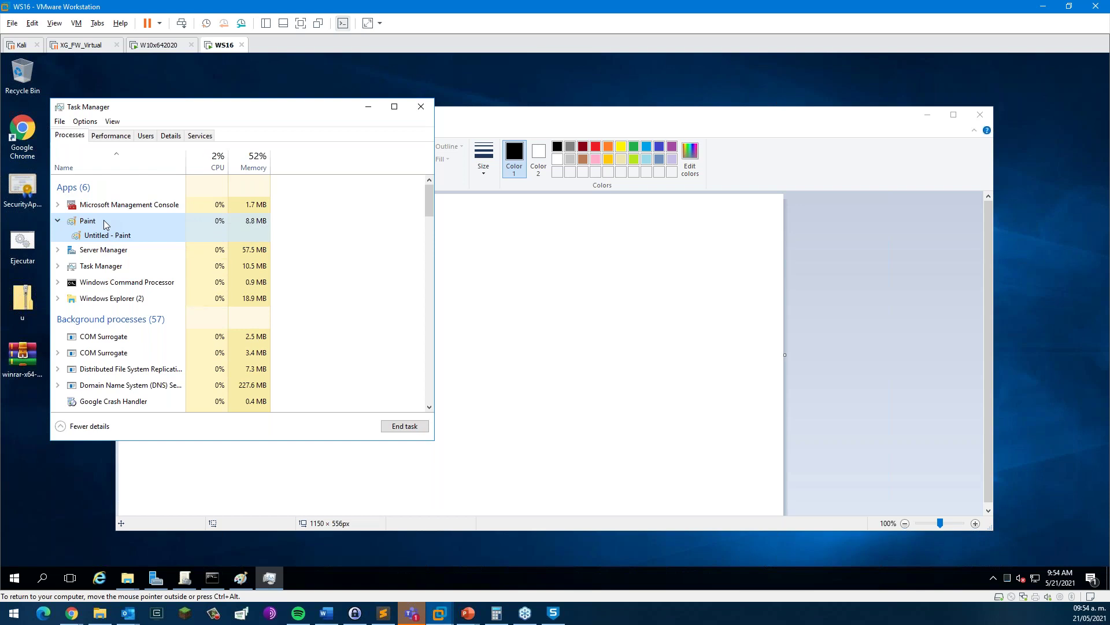
{"action": "right_click", "coordinate": [103, 220]}
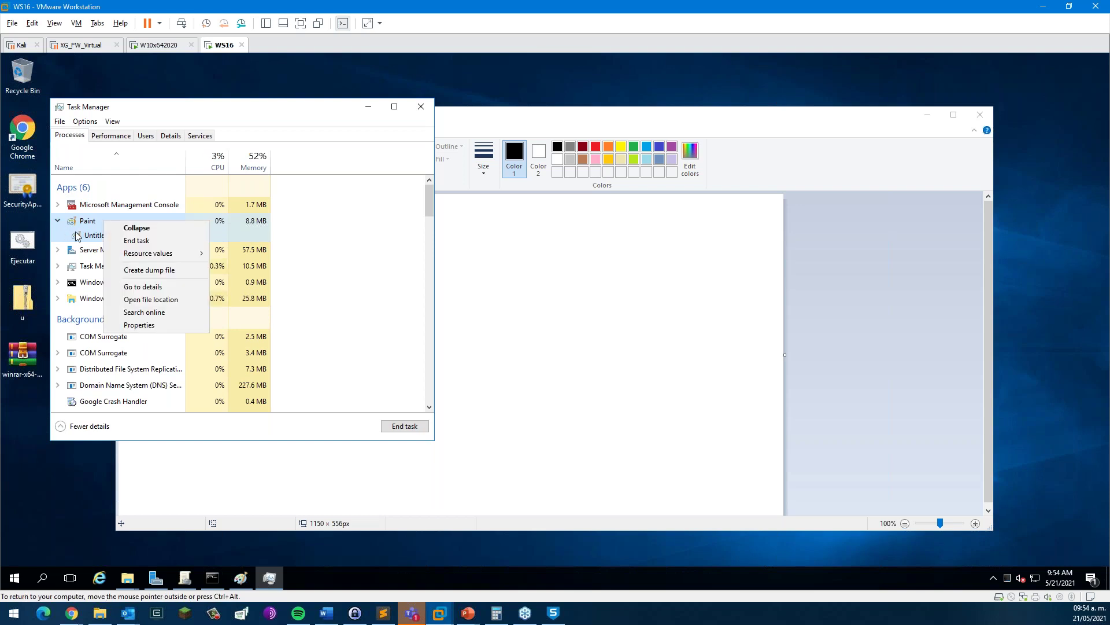
{"action": "left_click", "coordinate": [87, 237]}
{"action": "right_click", "coordinate": [109, 239]}
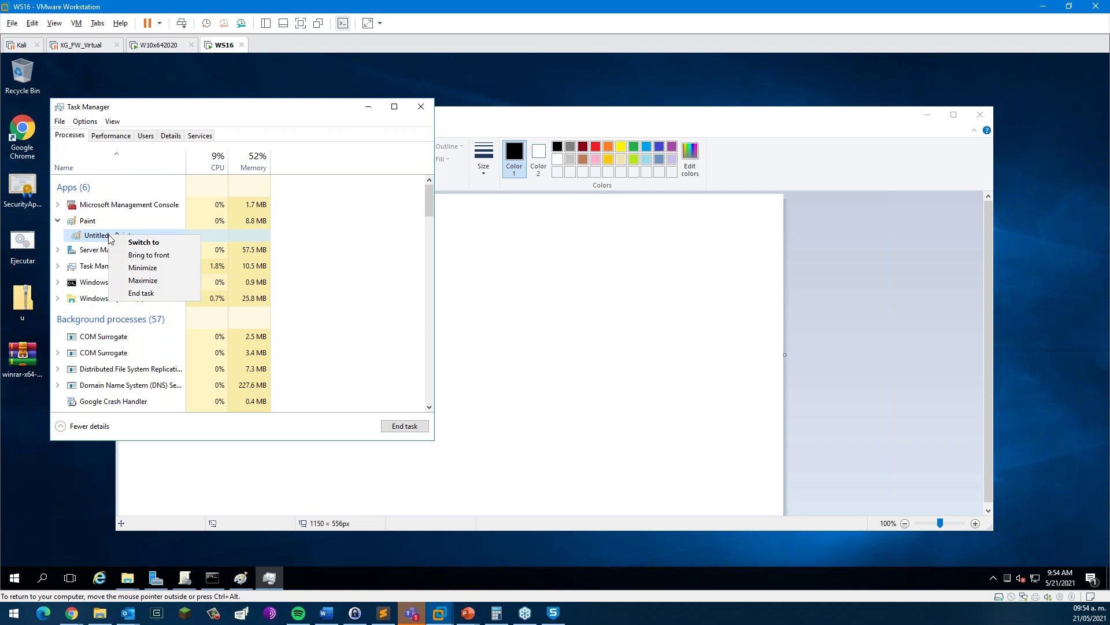
{"action": "left_click", "coordinate": [87, 223]}
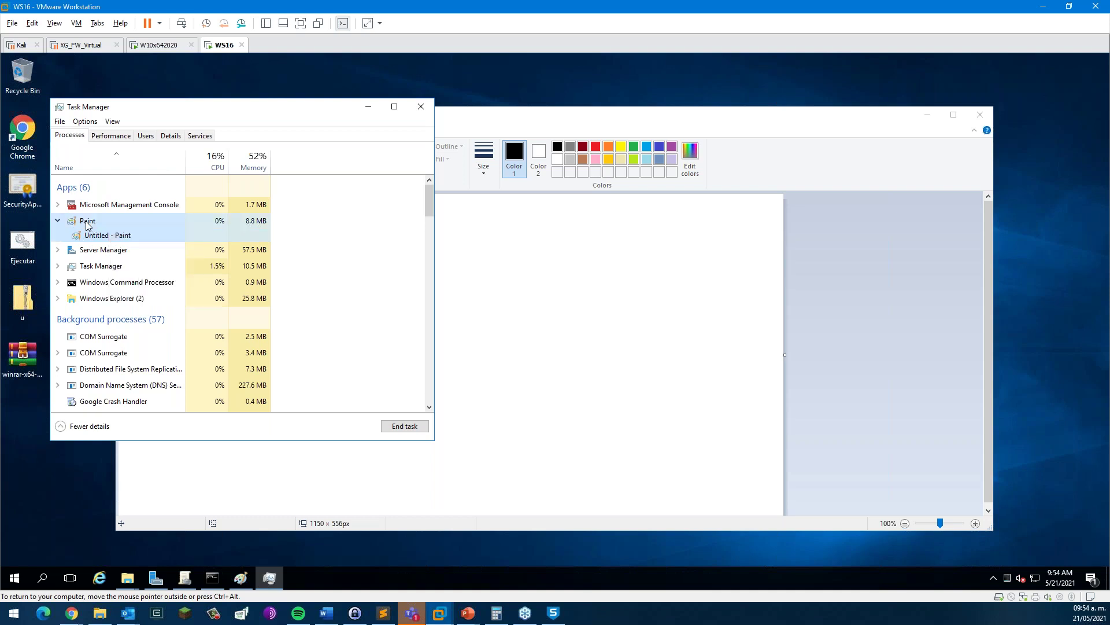
{"action": "right_click", "coordinate": [88, 225]}
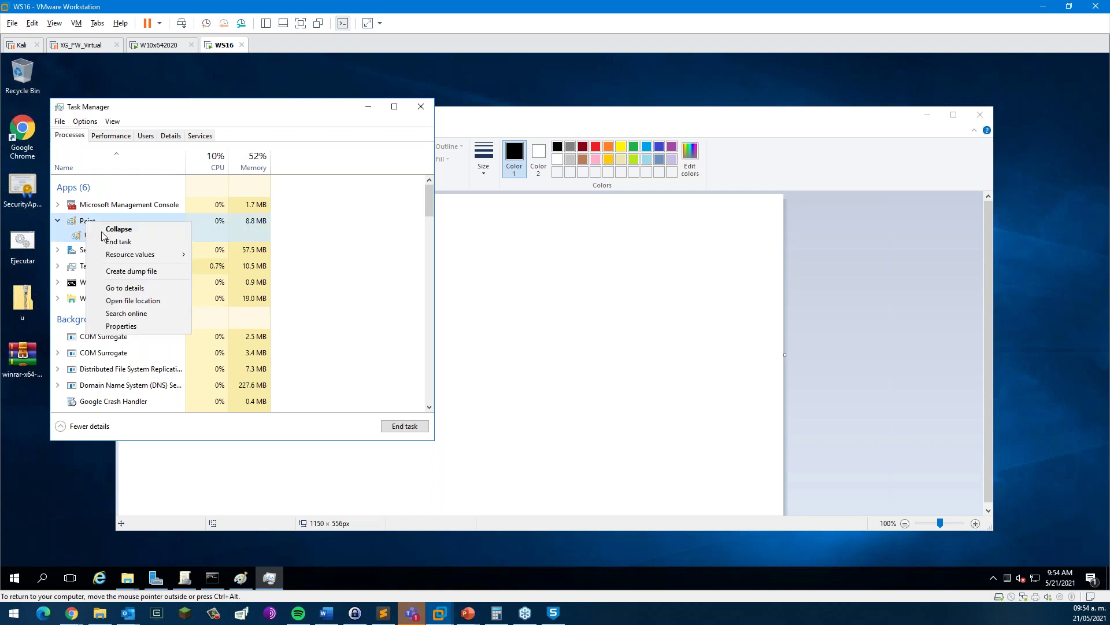
{"action": "left_click", "coordinate": [141, 326]}
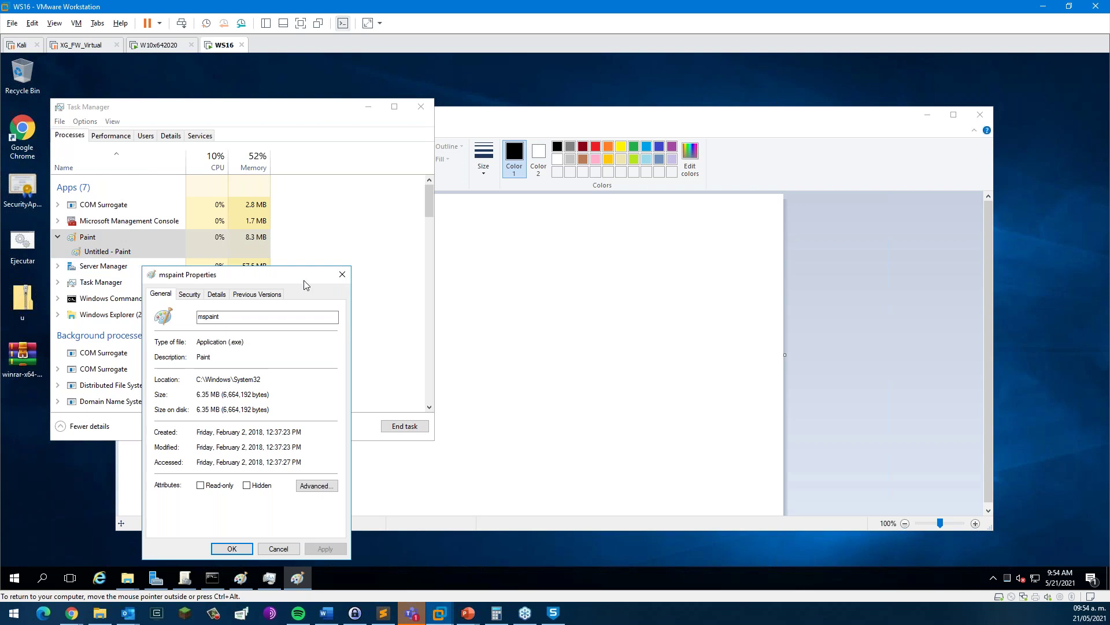
{"action": "left_click", "coordinate": [342, 274]}
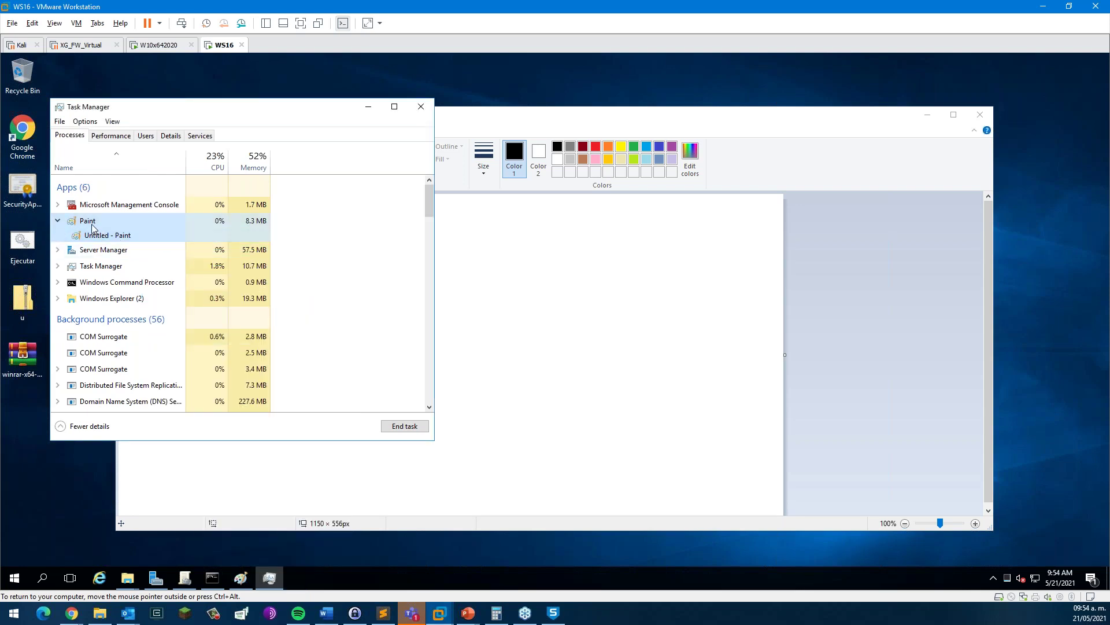
Step: Open mspaint.exe's file location in System32 from Task Manager details, then return to the host browser
{"action": "right_click", "coordinate": [92, 227]}
{"action": "left_click", "coordinate": [139, 298]}
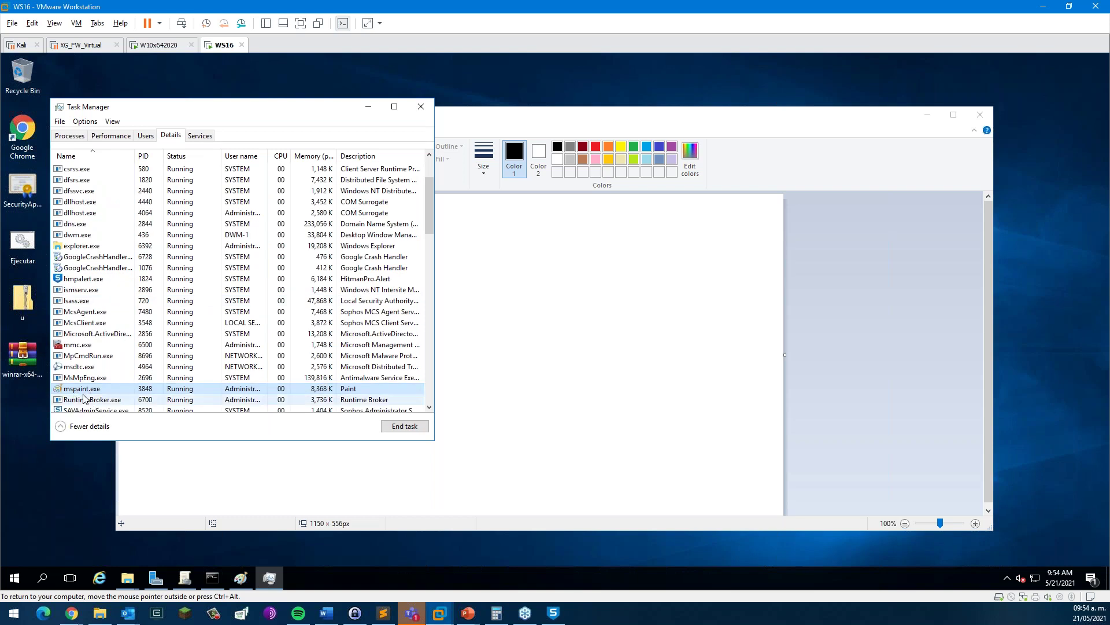
{"action": "right_click", "coordinate": [101, 389]}
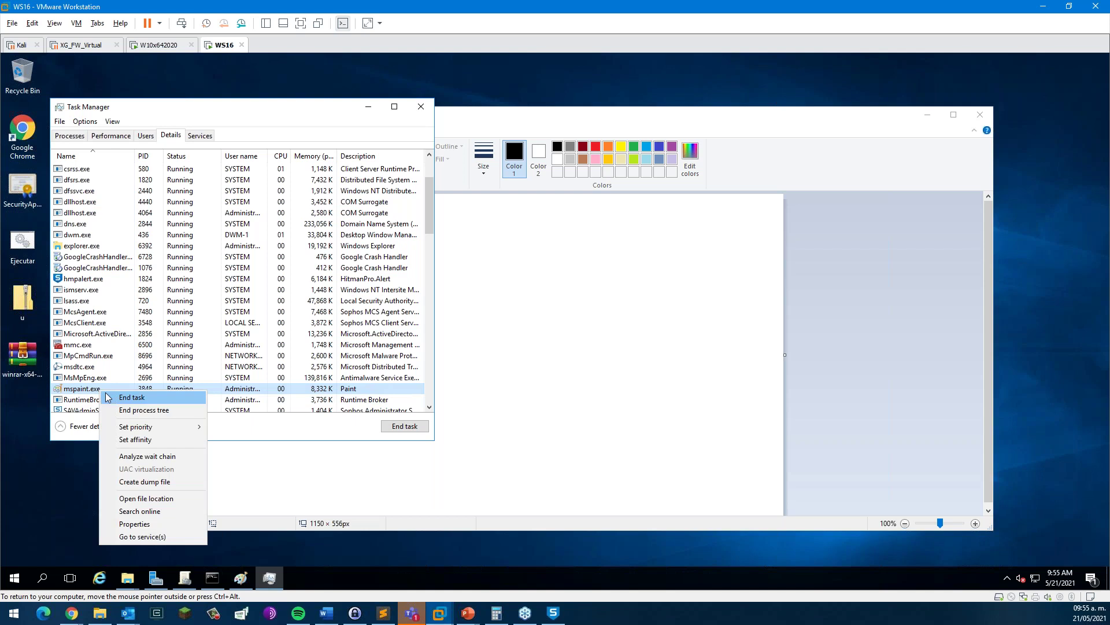
{"action": "left_click", "coordinate": [146, 498]}
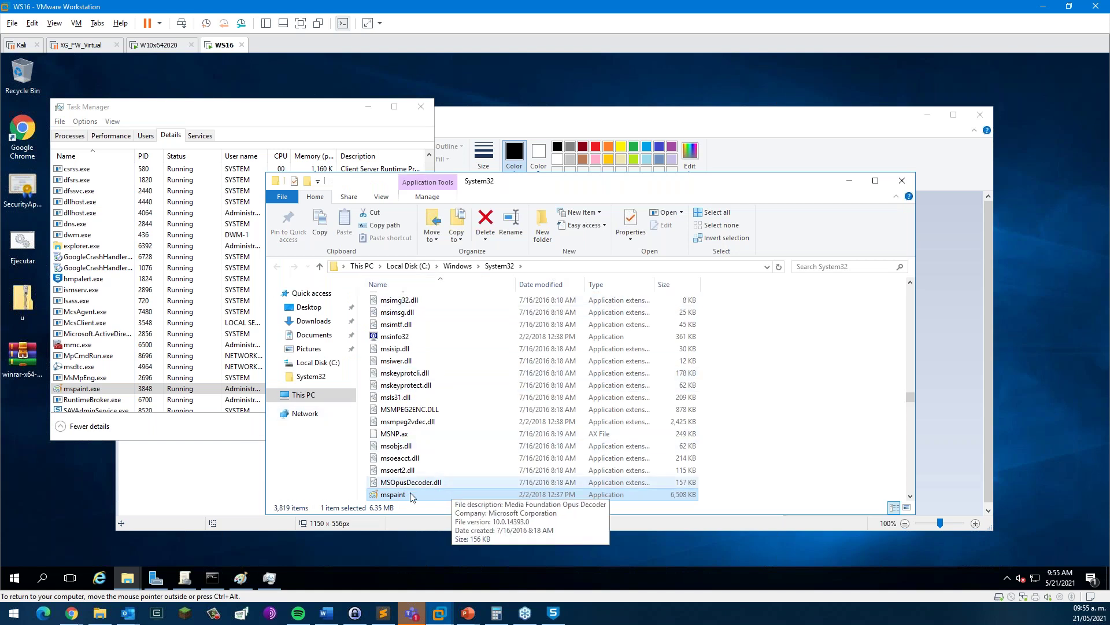
{"action": "left_click", "coordinate": [152, 434]}
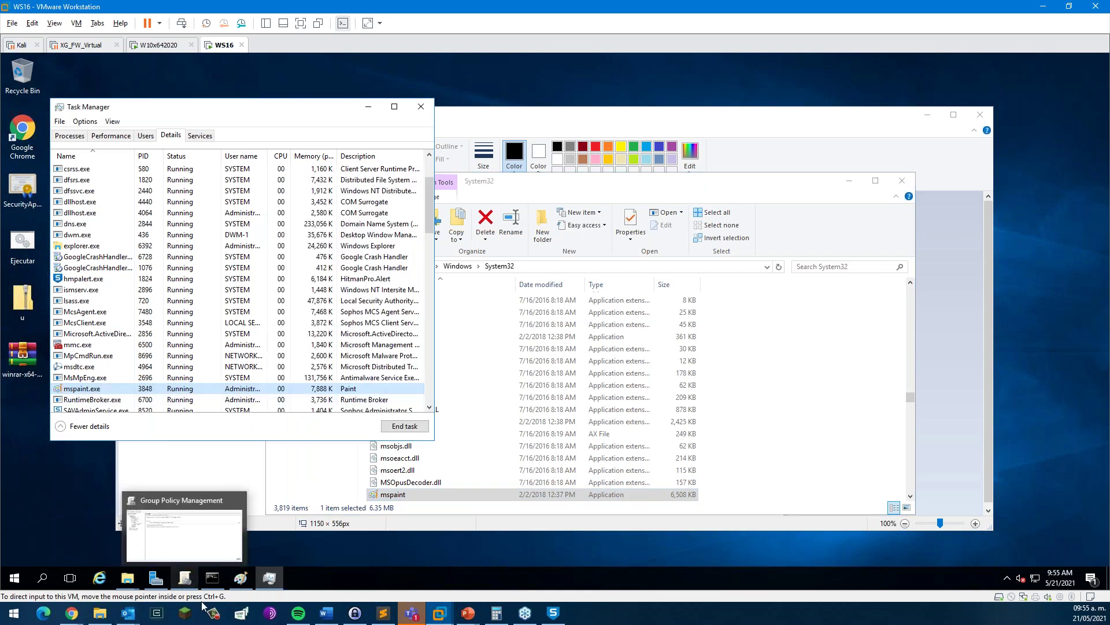
{"action": "left_click", "coordinate": [71, 614]}
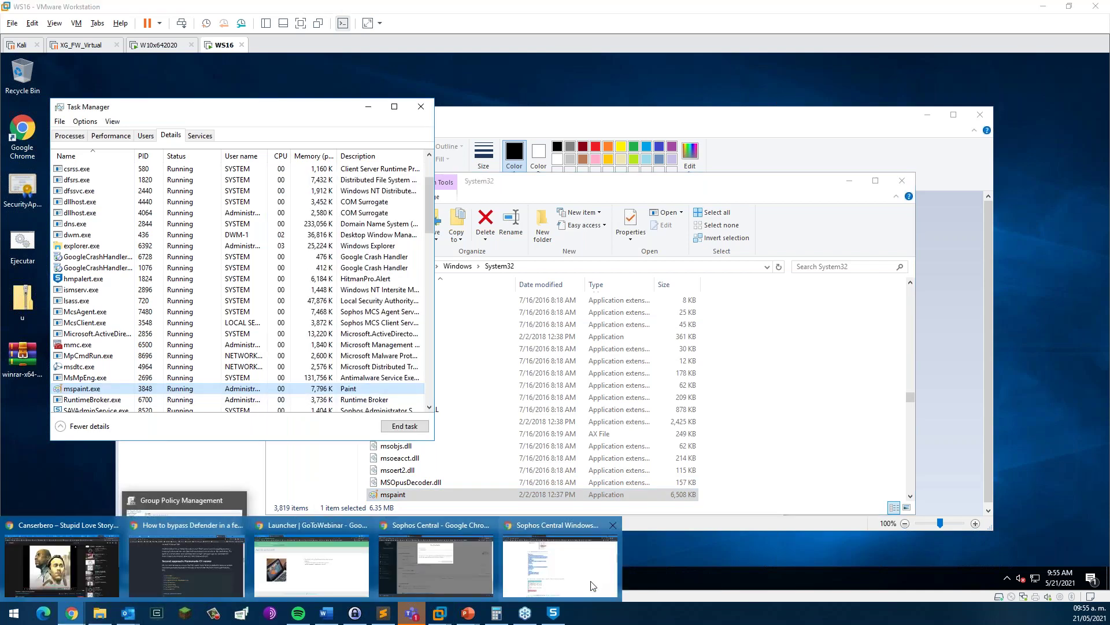
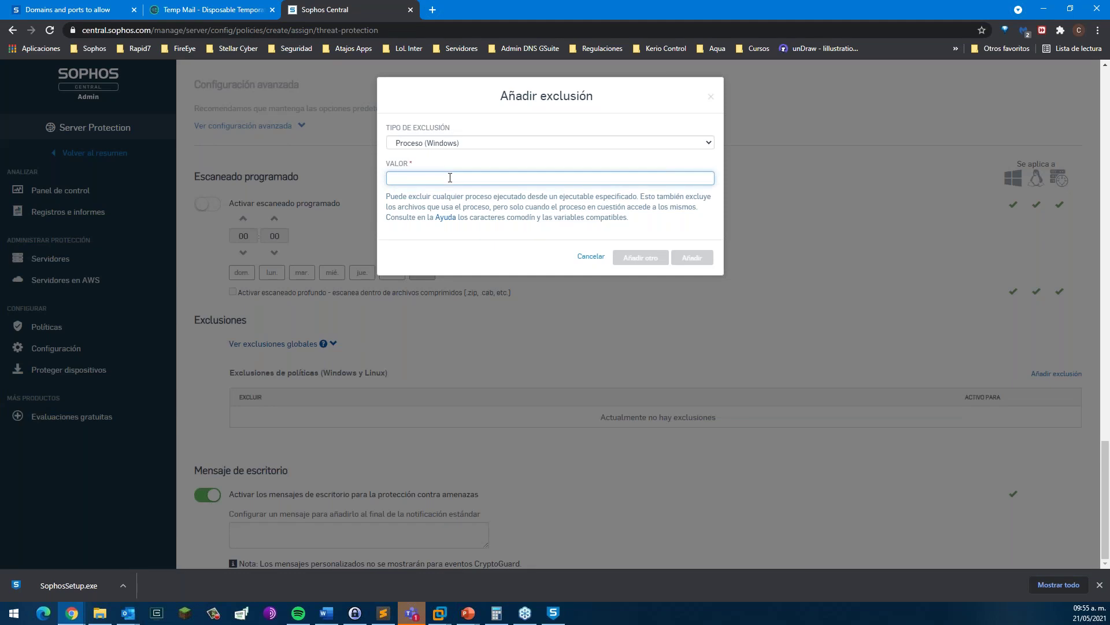
Step: Add mspaint.exe as a Proceso (Windows) exclusion
{"action": "type", "text": "mspaint.exe"}
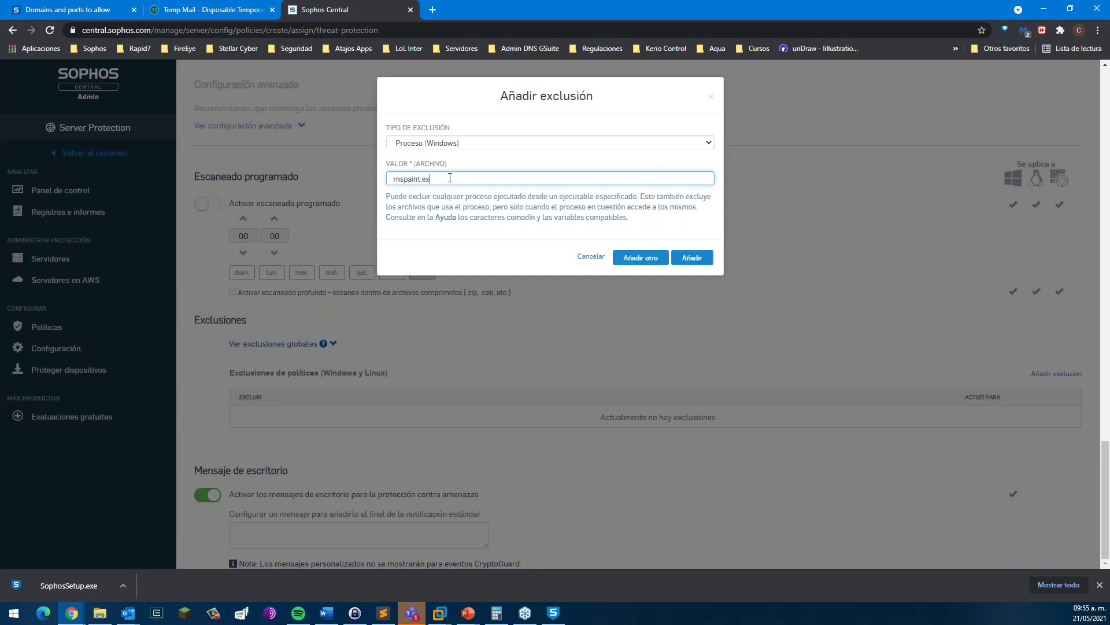
{"action": "left_click", "coordinate": [691, 258]}
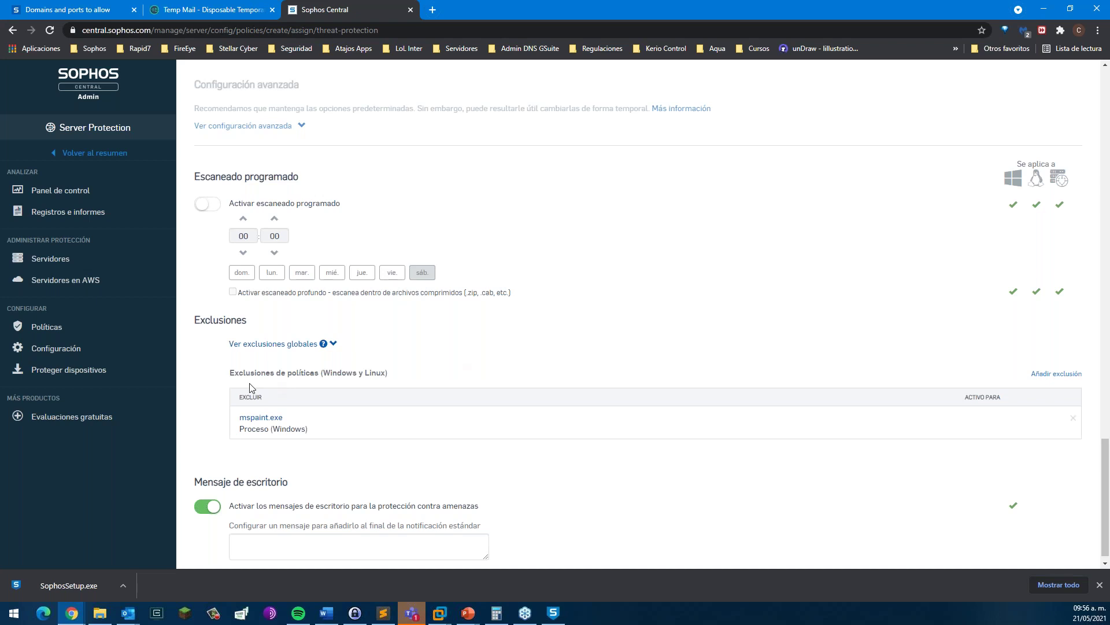
{"action": "scroll", "coordinate": [250, 387], "scroll_direction": "down", "scroll_amount": 1}
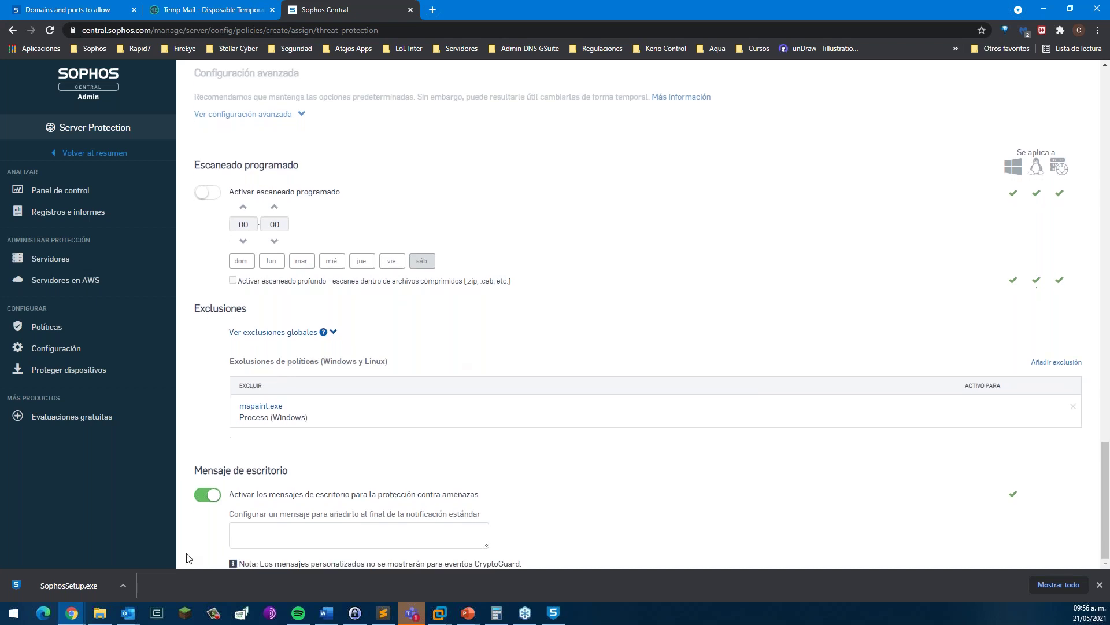
{"action": "left_click_drag", "start_coordinate": [202, 470], "coordinate": [287, 471]}
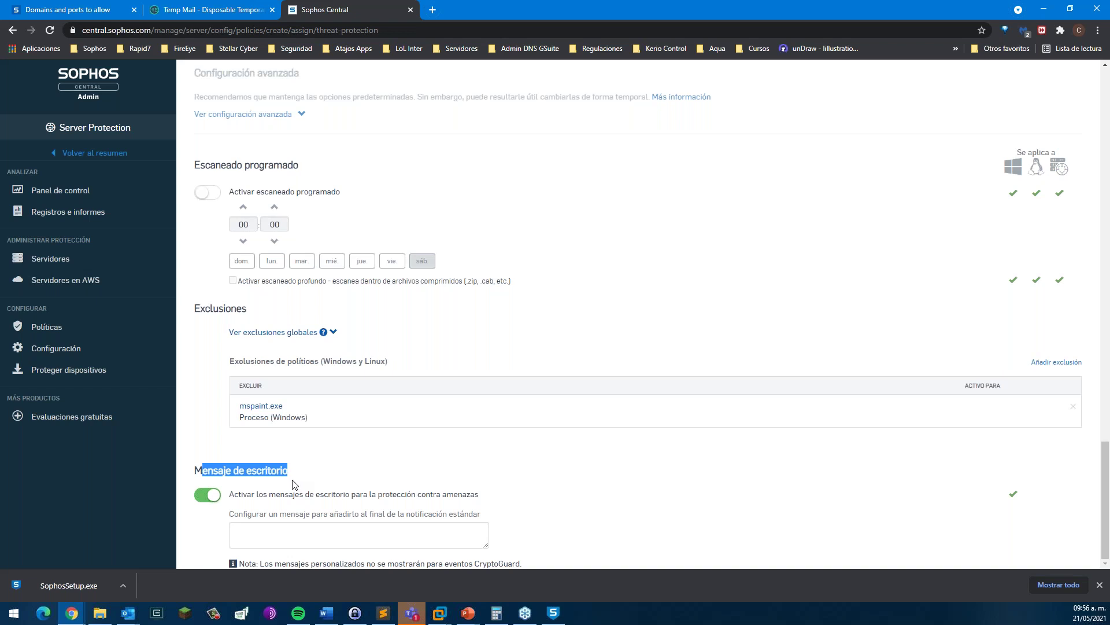
Step: Enter the desktop message 'Este sitio o aplicación que estás intentando ejecutar esta prohibido por la organizac…', dropping the over-limit second line
{"action": "left_click", "coordinate": [259, 541]}
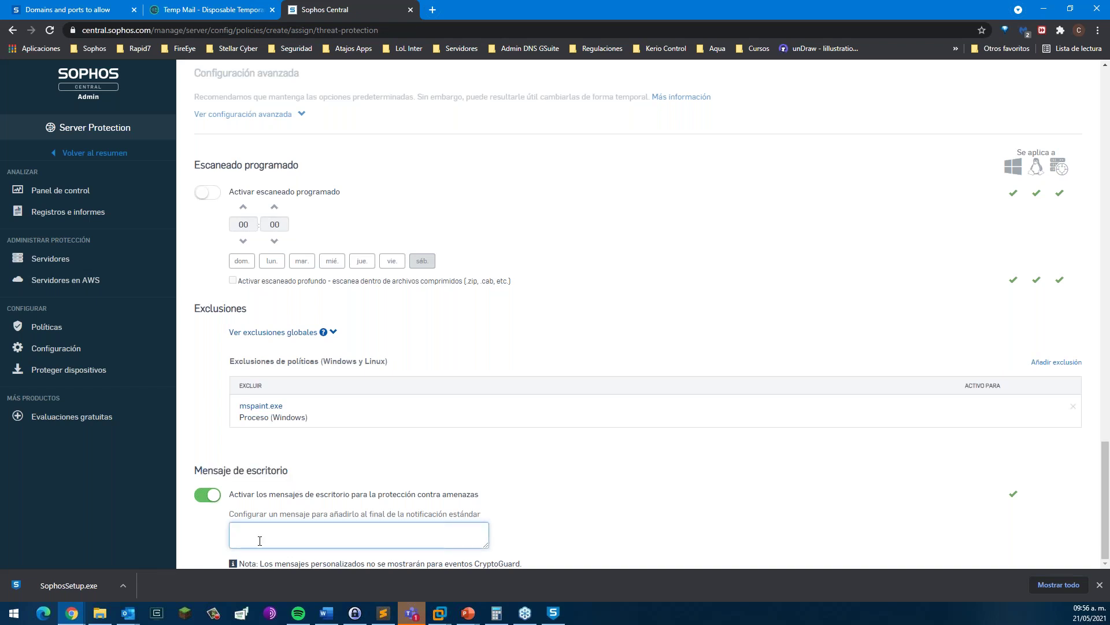
{"action": "type", "text": "Este sitio o aplicación que estás intentando ejecutar esta prohibid"}
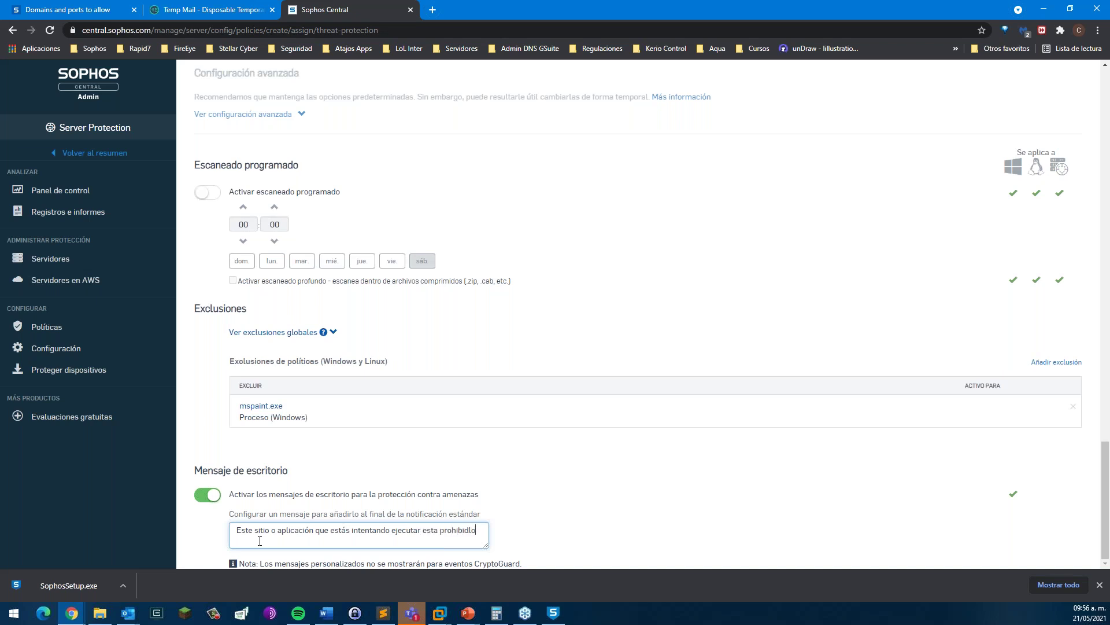
{"action": "type", "text": "o por la organización-."}
{"action": "key", "text": "Return"}
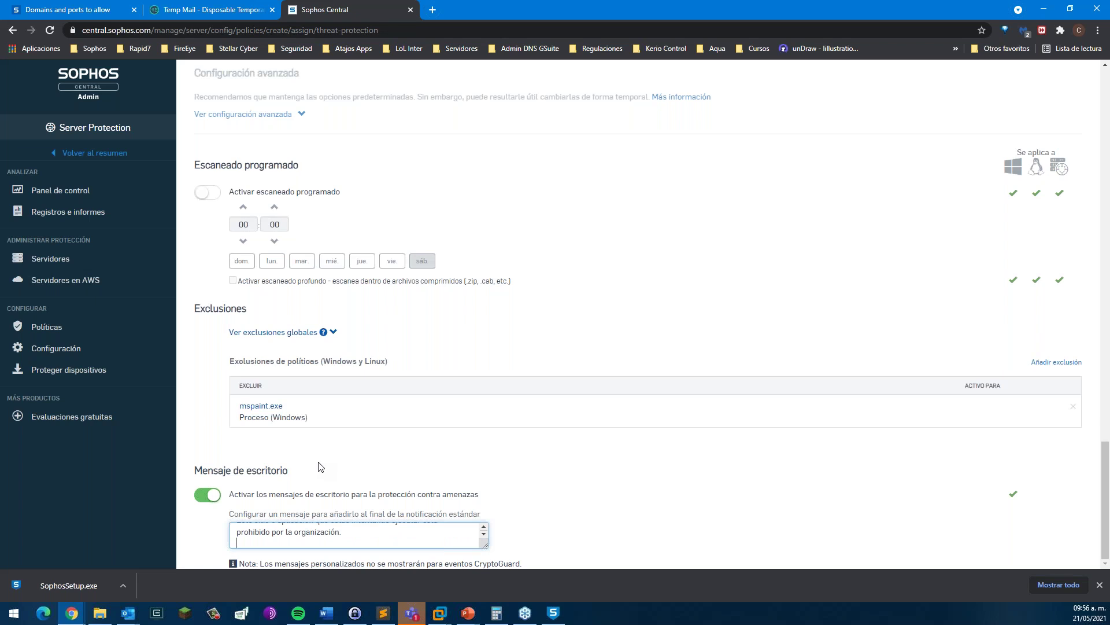
{"action": "type", "text": "Si consideras que es un"}
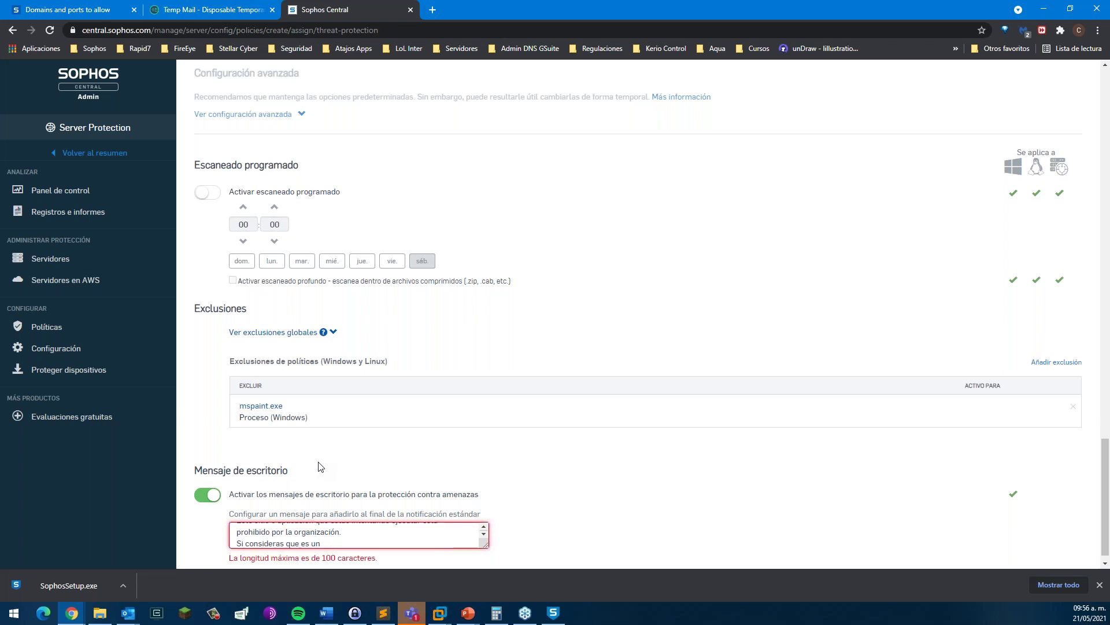
{"action": "key", "text": "shift+Home"}
{"action": "key", "text": "BackSpace"}
{"action": "key", "text": "BackSpace"}
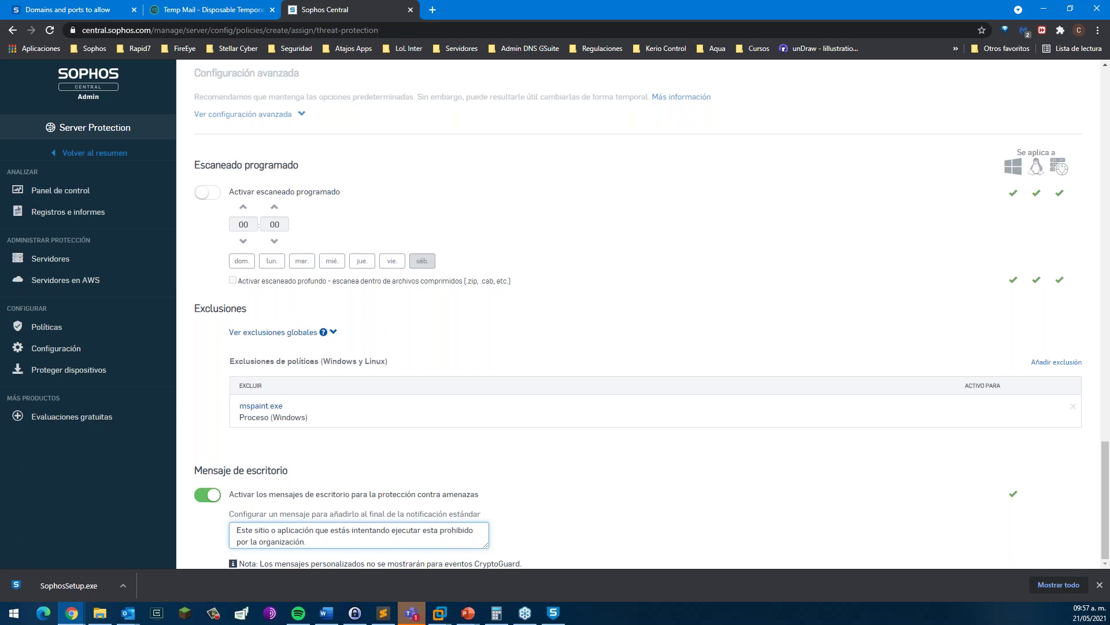
{"action": "left_click", "coordinate": [495, 466]}
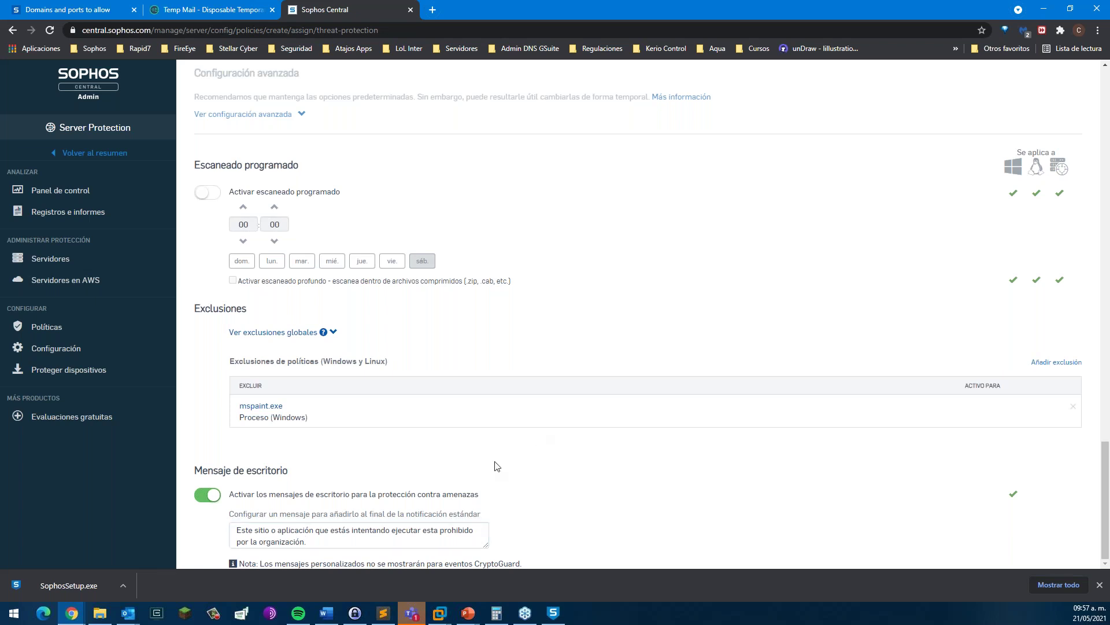
{"action": "scroll", "coordinate": [496, 466], "scroll_direction": "up", "scroll_amount": 1}
{"action": "scroll", "coordinate": [496, 466], "scroll_direction": "up", "scroll_amount": 2}
{"action": "scroll", "coordinate": [495, 466], "scroll_direction": "down", "scroll_amount": 3}
Step: Enable scheduled scanning at 20:00 on lun., mié. and vie., with sáb. deselected
{"action": "left_click", "coordinate": [216, 197]}
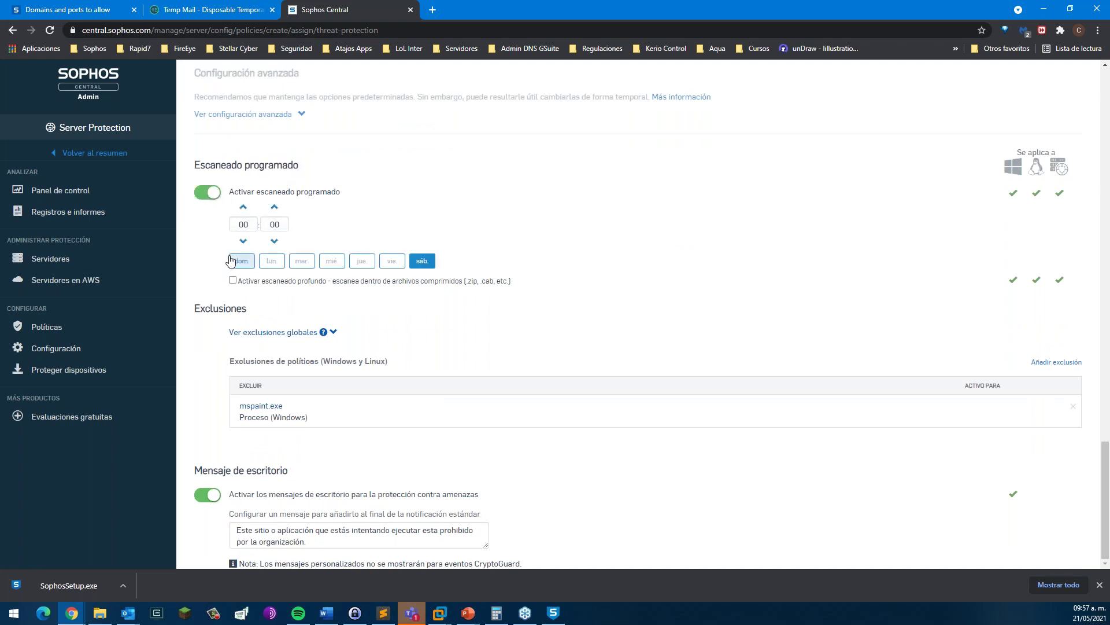
{"action": "left_click", "coordinate": [243, 241]}
{"action": "left_click", "coordinate": [242, 241]}
{"action": "left_click", "coordinate": [247, 264]}
{"action": "left_click", "coordinate": [266, 270]}
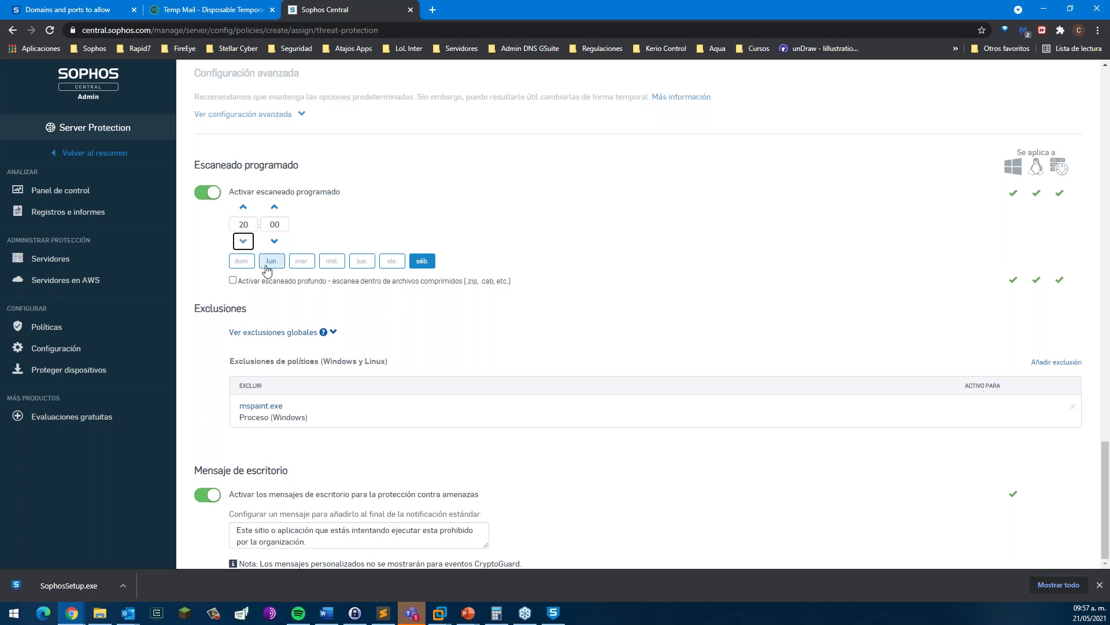
{"action": "left_click", "coordinate": [266, 269]}
{"action": "left_click", "coordinate": [333, 263]}
{"action": "left_click", "coordinate": [421, 262]}
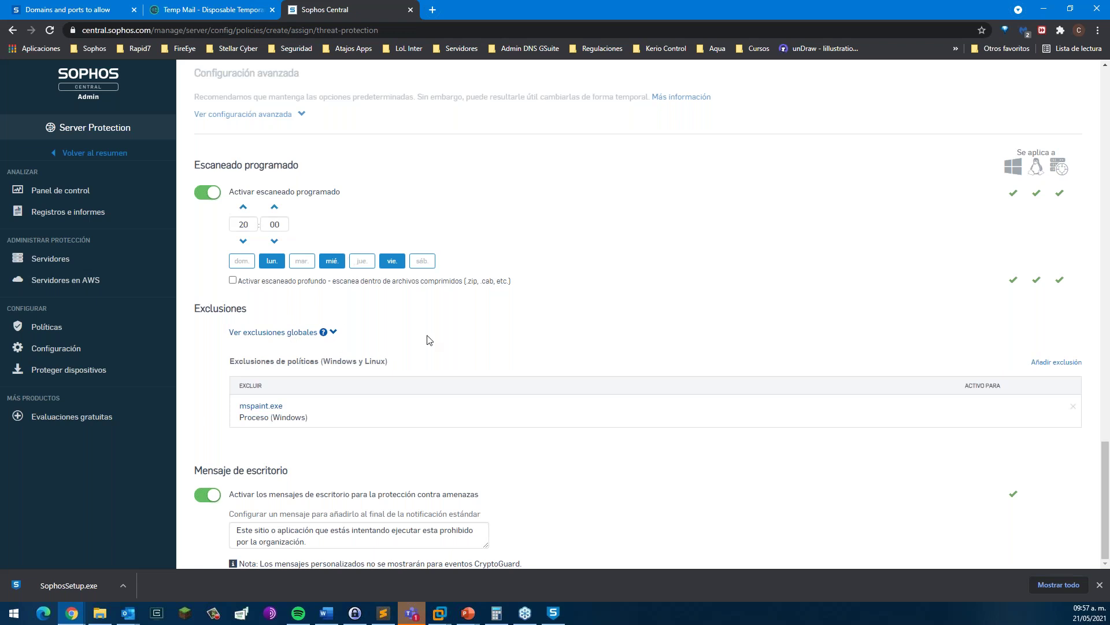
Step: Show the Política impuesta enforcement settings from the top of the policy page
{"action": "scroll", "coordinate": [502, 347], "scroll_direction": "up", "scroll_amount": 8}
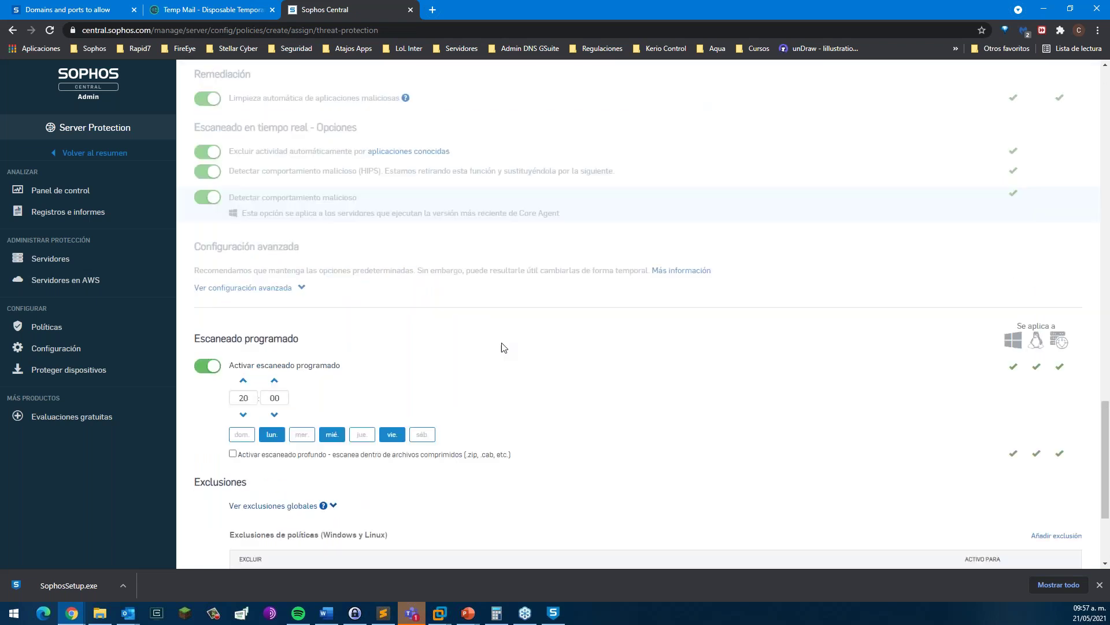
{"action": "scroll", "coordinate": [502, 347], "scroll_direction": "up", "scroll_amount": 15}
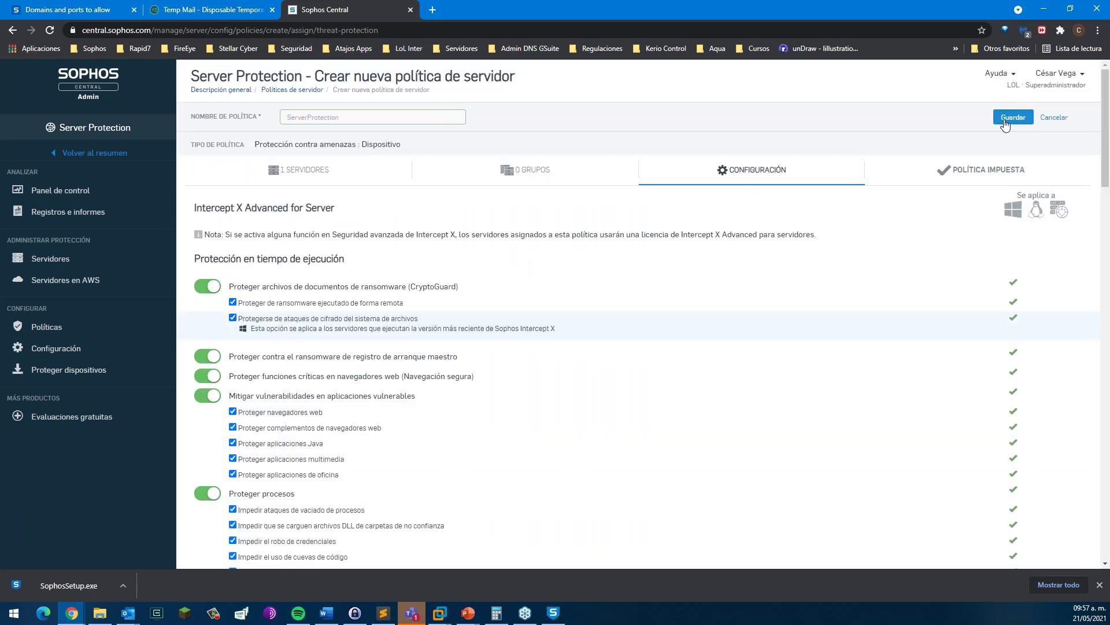
{"action": "left_click", "coordinate": [977, 181]}
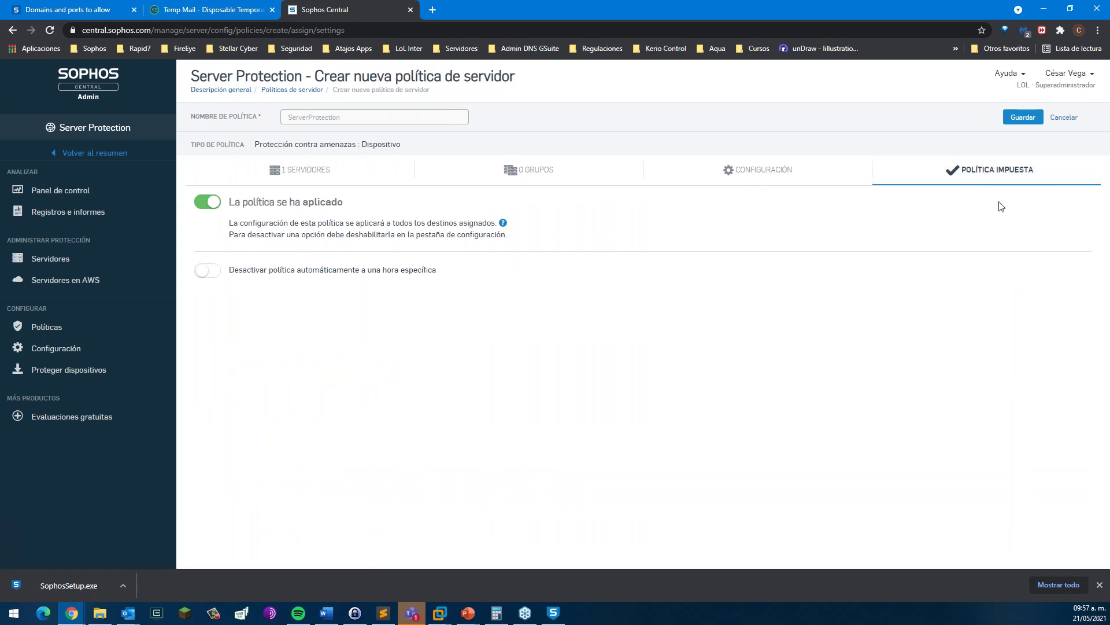
Step: Re-enable enforcement, save the ServerProtection policy, and switch to the W10x642020 virtual machine
{"action": "left_click", "coordinate": [215, 204]}
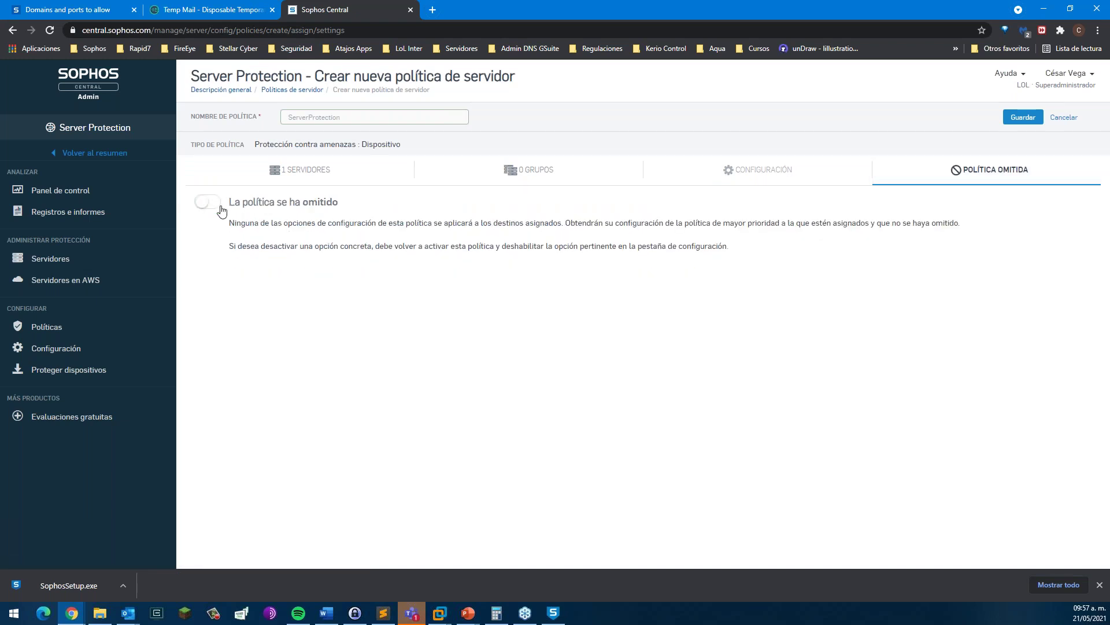
{"action": "left_click_drag", "start_coordinate": [239, 204], "coordinate": [337, 203]}
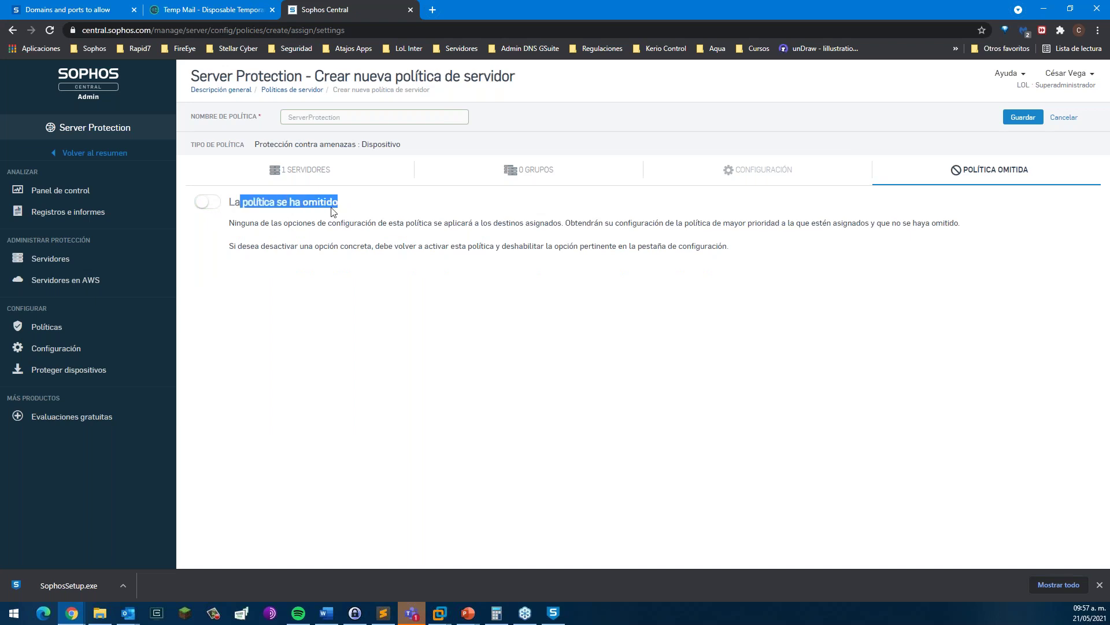
{"action": "left_click", "coordinate": [216, 206]}
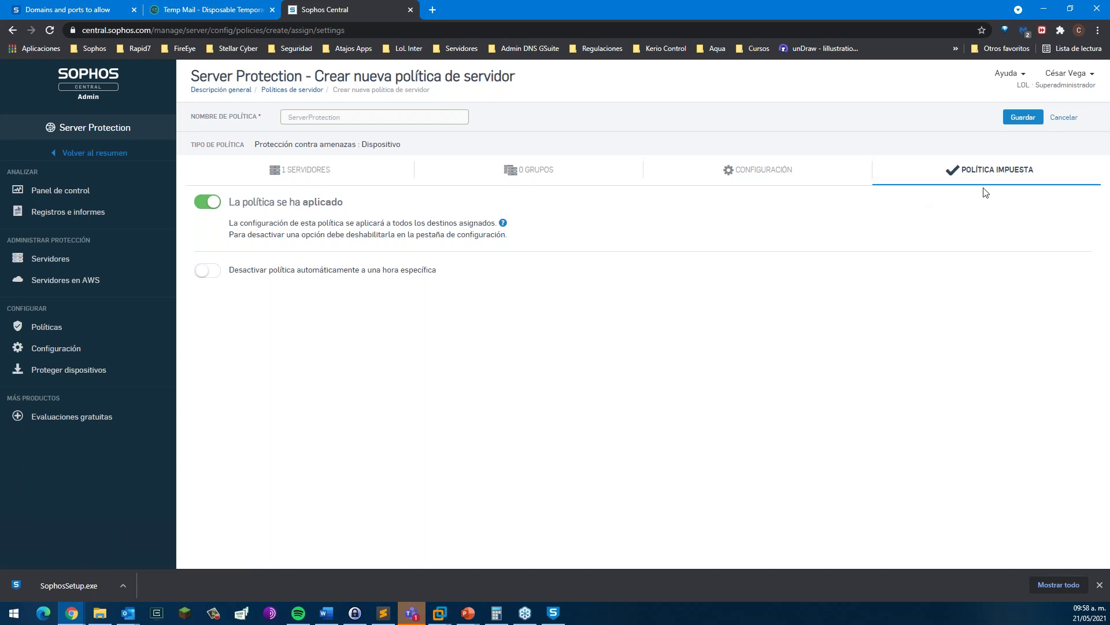
{"action": "left_click", "coordinate": [1024, 119]}
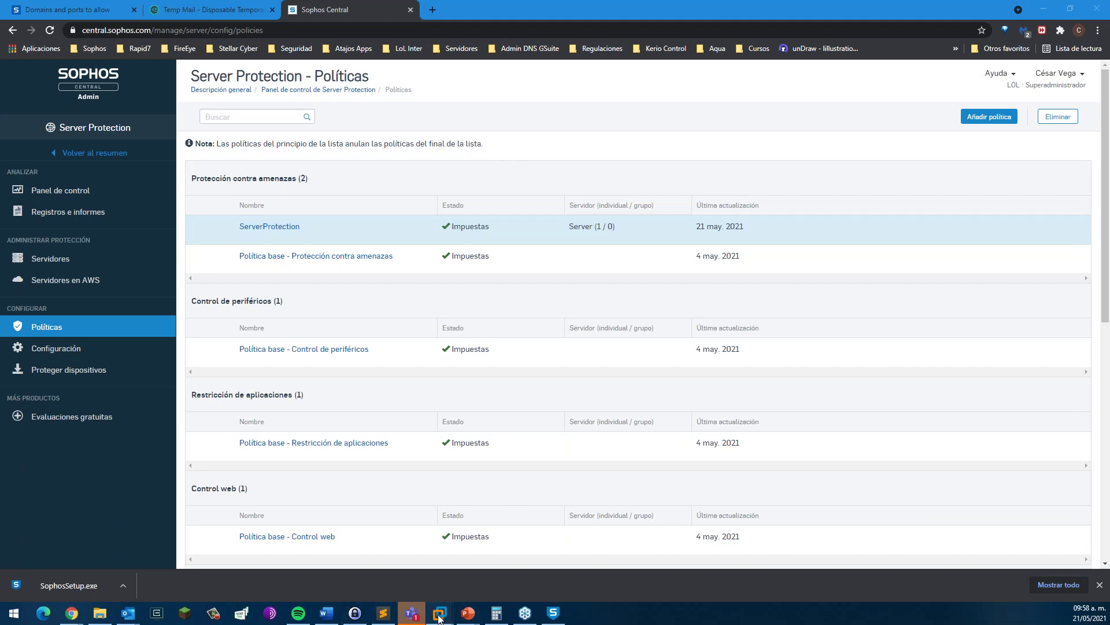
{"action": "mouse_move", "coordinate": [440, 613]}
{"action": "left_click", "coordinate": [489, 546]}
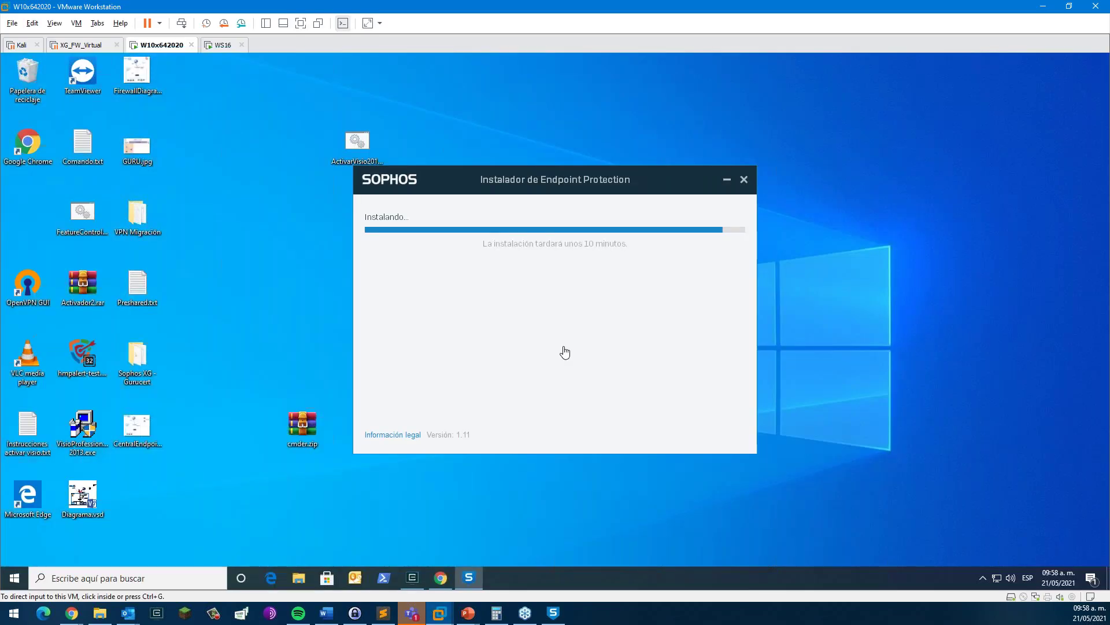